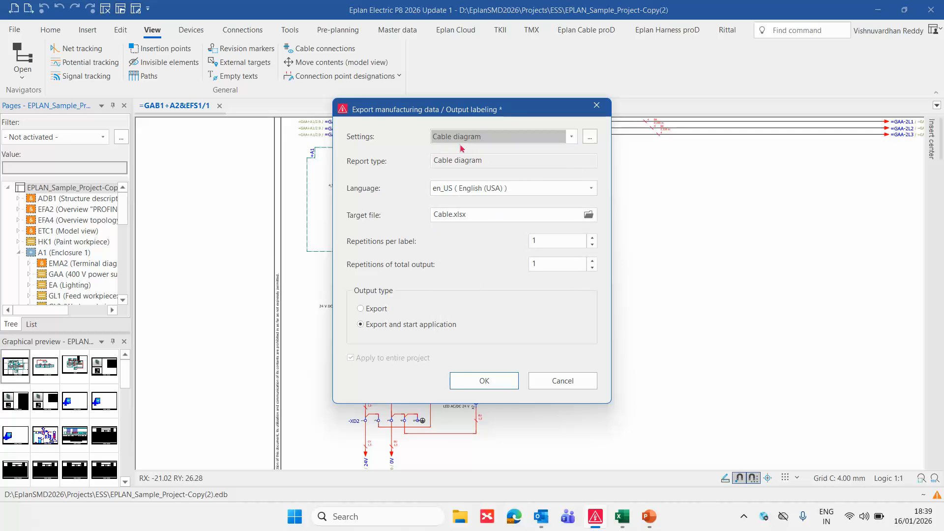
- Export the Cable diagram labeling to Cable.xlsx with the application started, and dismiss the Office update notice in Excel
left_click(484, 380)
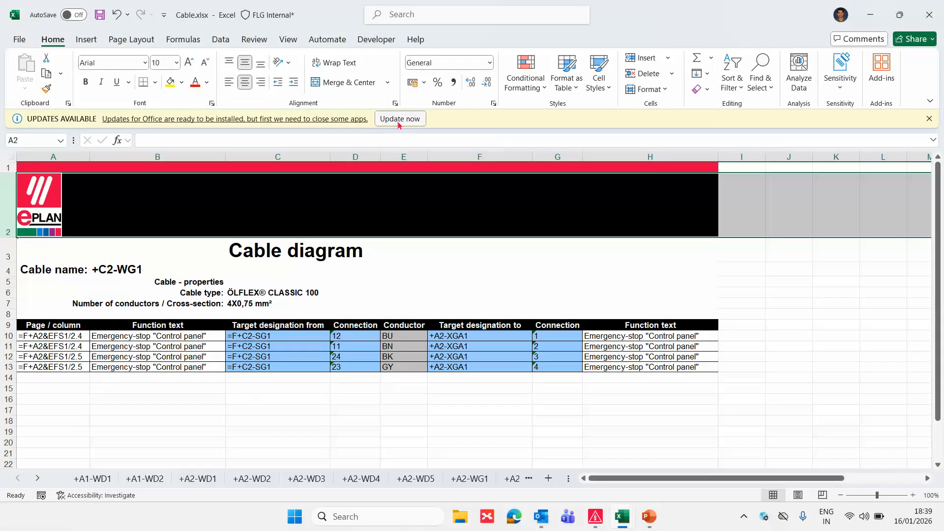
left_click(399, 124)
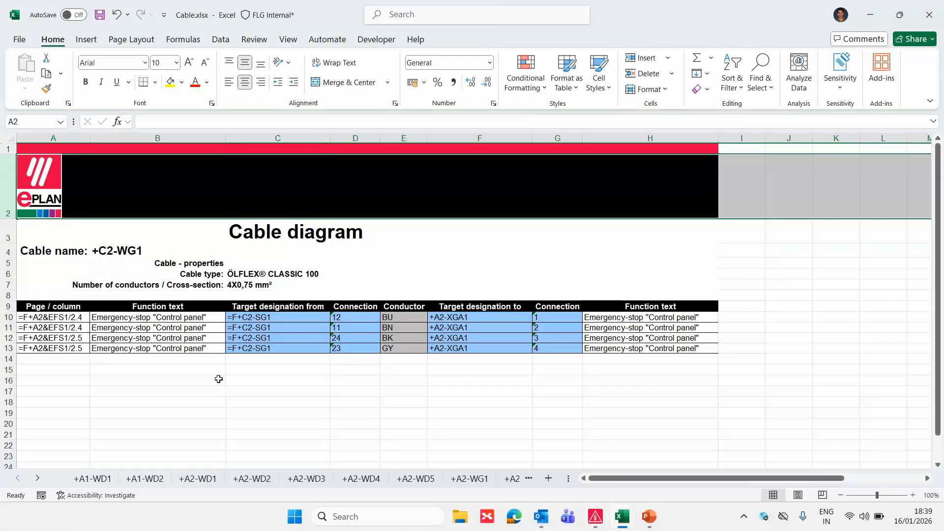
- Examine the function text, target designations, connections and conductors on the +A1-WD1 cable sheet
left_click(92, 478)
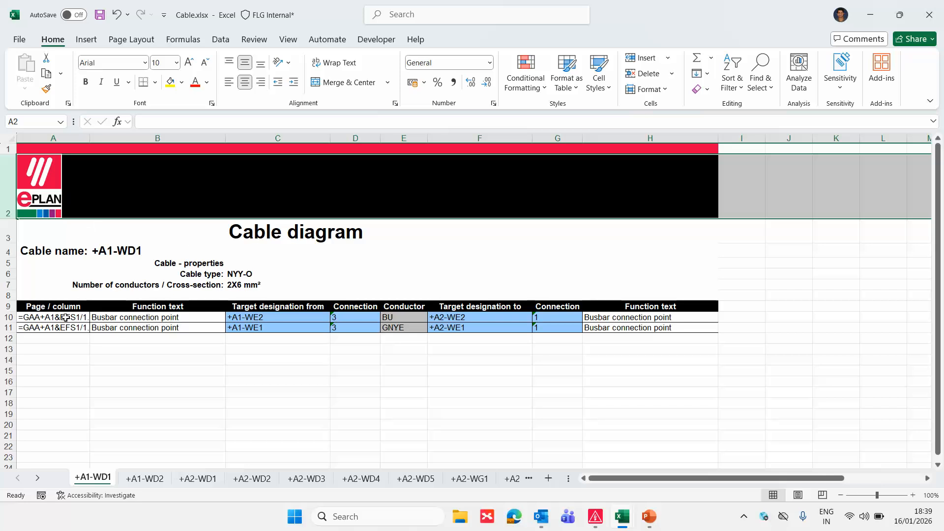
left_click(152, 320)
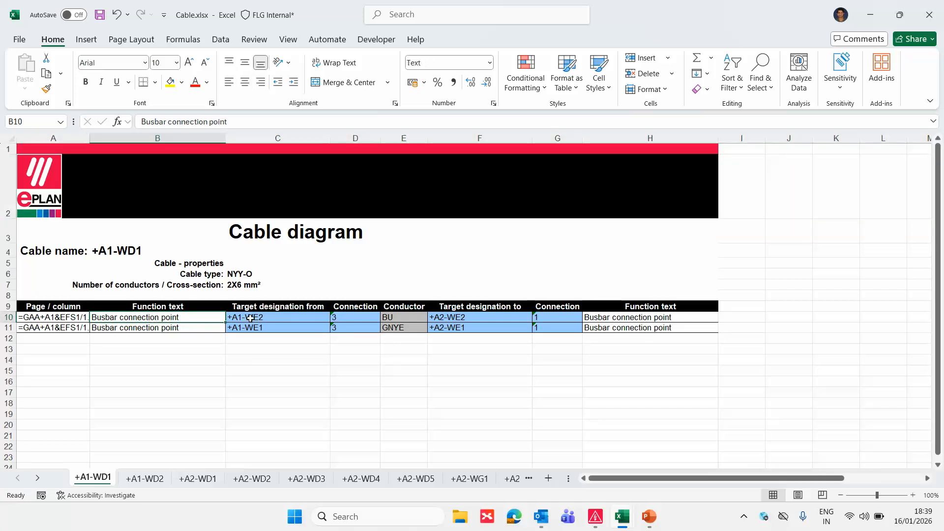
left_click_drag(251, 319, 625, 330)
left_click(478, 391)
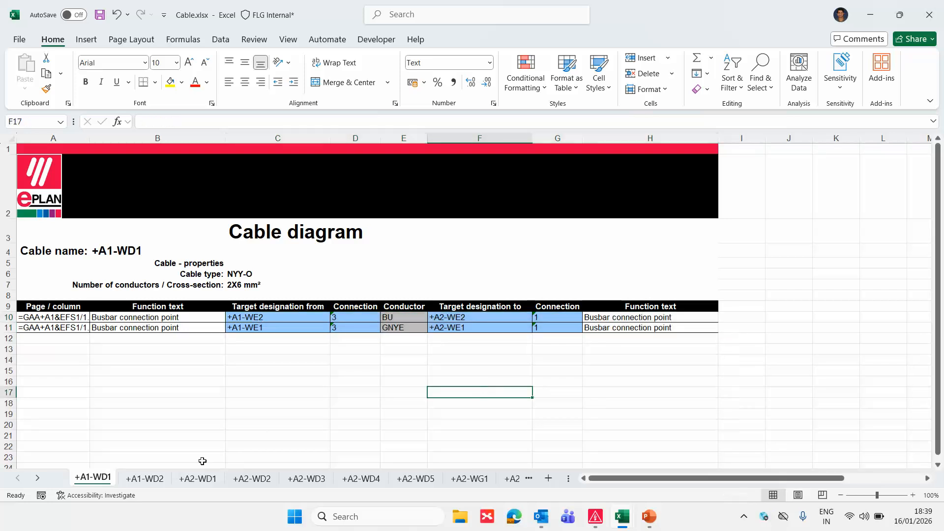
- Look through the cable sheets from +A2-WD1 to +A2-WG2, ending on the +A2-WD4 sheet
left_click(198, 479)
left_click(252, 479)
left_click(307, 478)
left_click(362, 478)
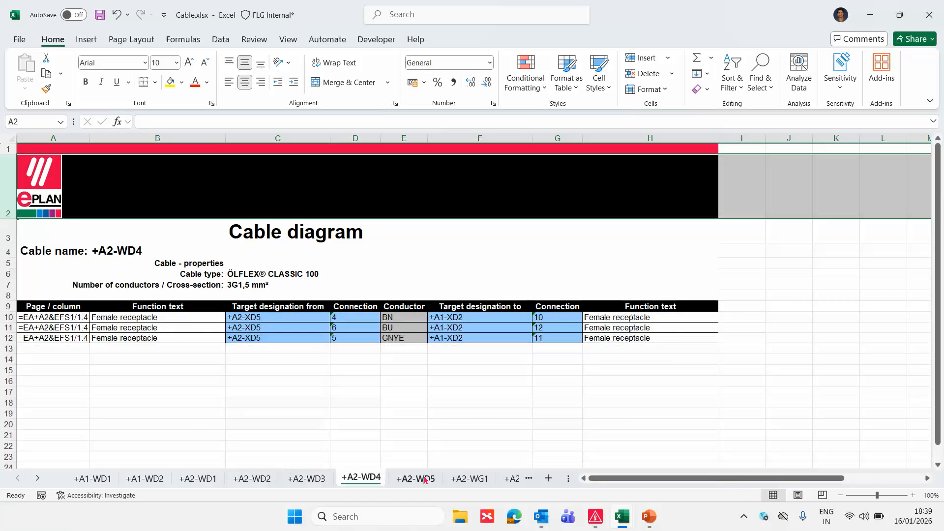
left_click(416, 478)
left_click(470, 479)
left_click(512, 478)
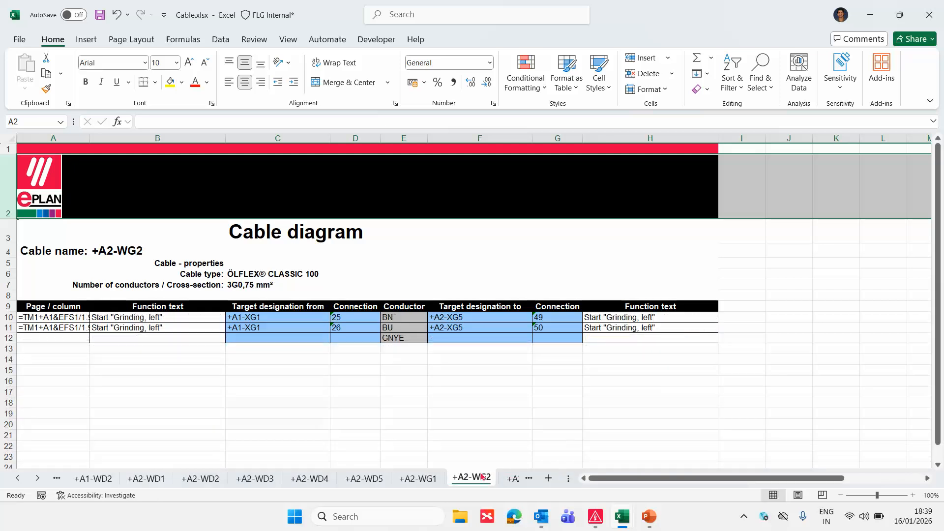
left_click(418, 479)
left_click(364, 478)
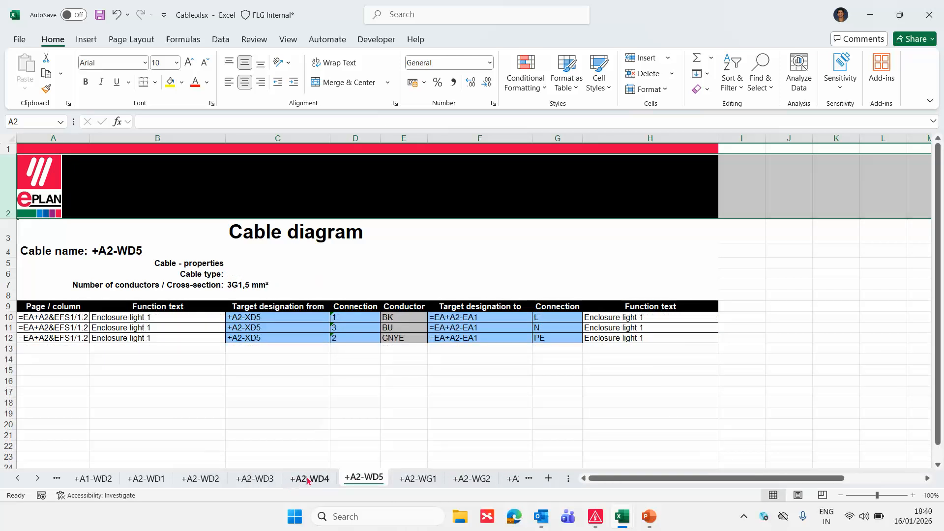
left_click(307, 479)
left_click(279, 415)
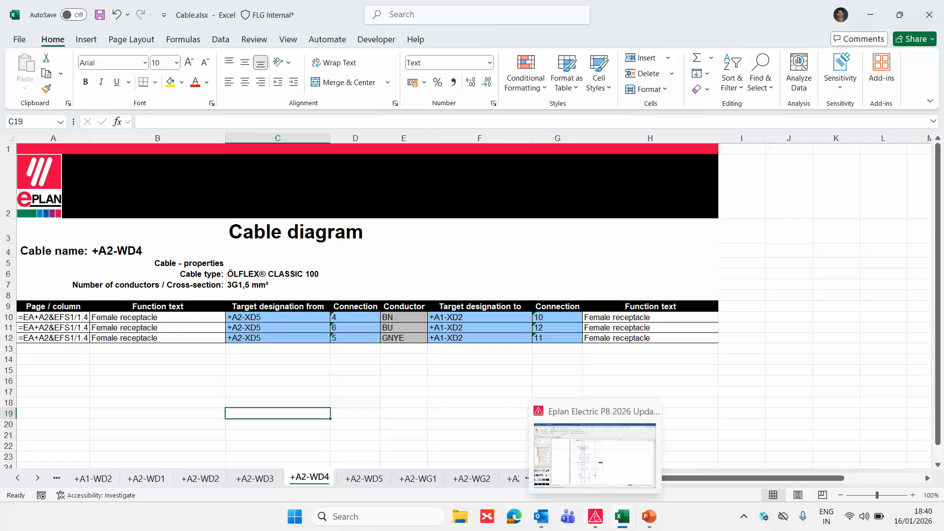
- Switch to Eplan Electric P8 and place its restored window beside the Cable.xlsx workbook
left_click(595, 517)
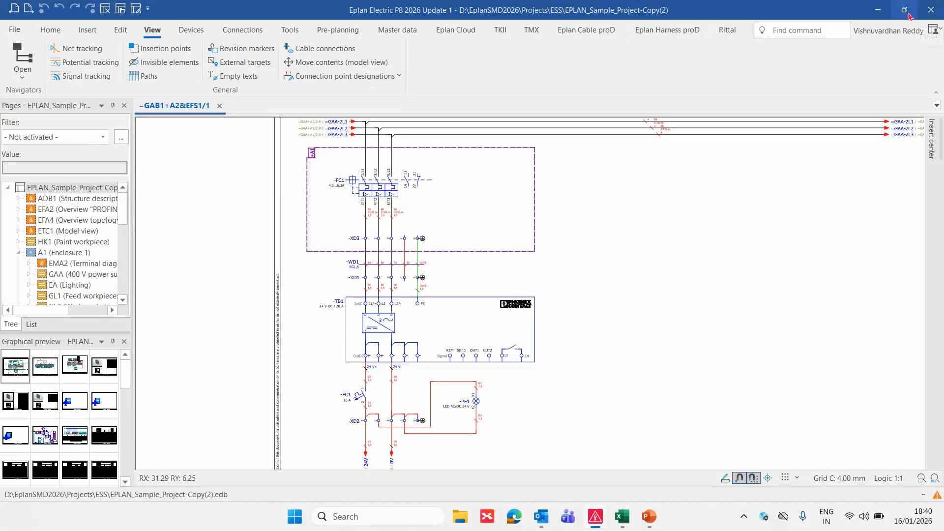
left_click(905, 10)
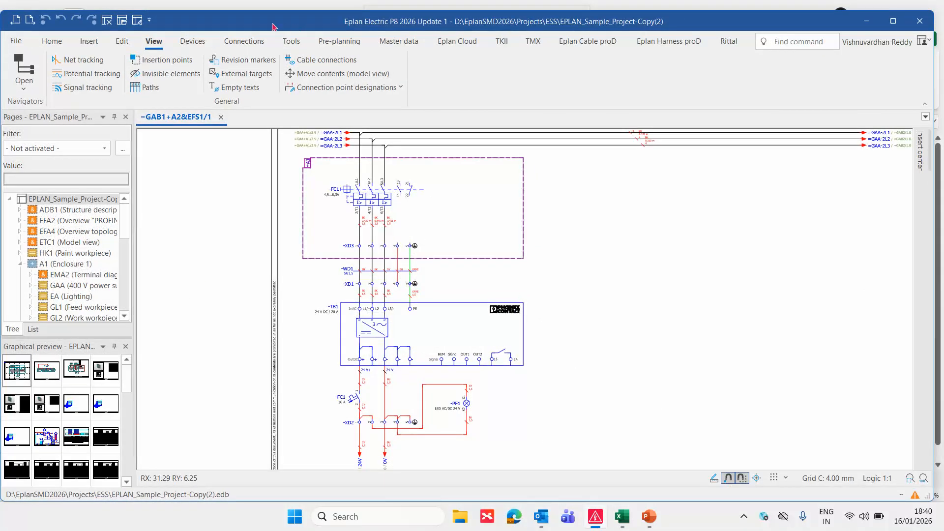
left_click_drag(274, 27, 448, 23)
left_click_drag(169, 158, 462, 164)
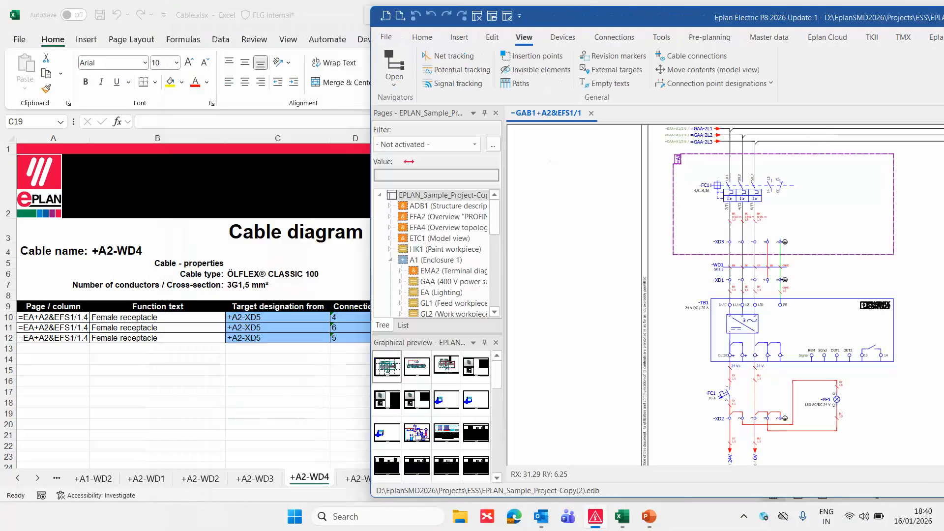
- Open the Labeling export for manufacturing data and move its dialog clear of the cable diagram spreadsheet
left_click(475, 37)
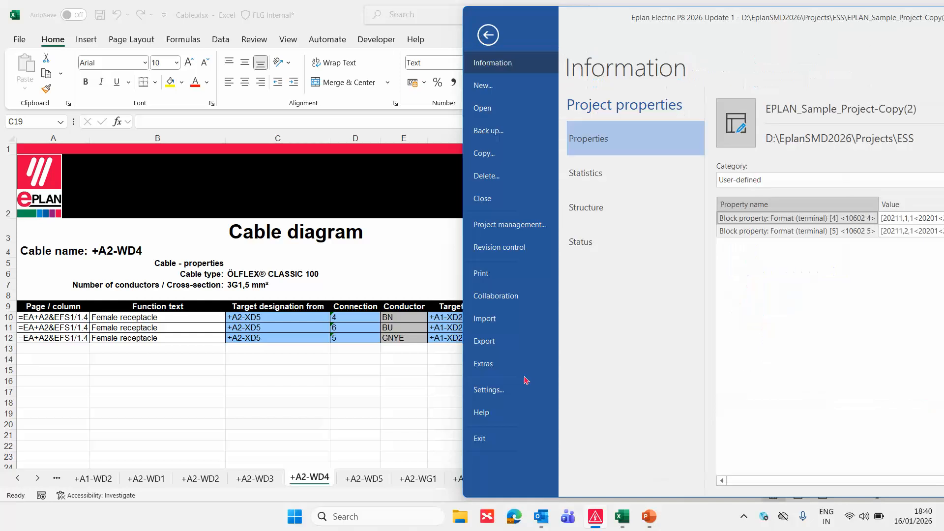
left_click(498, 343)
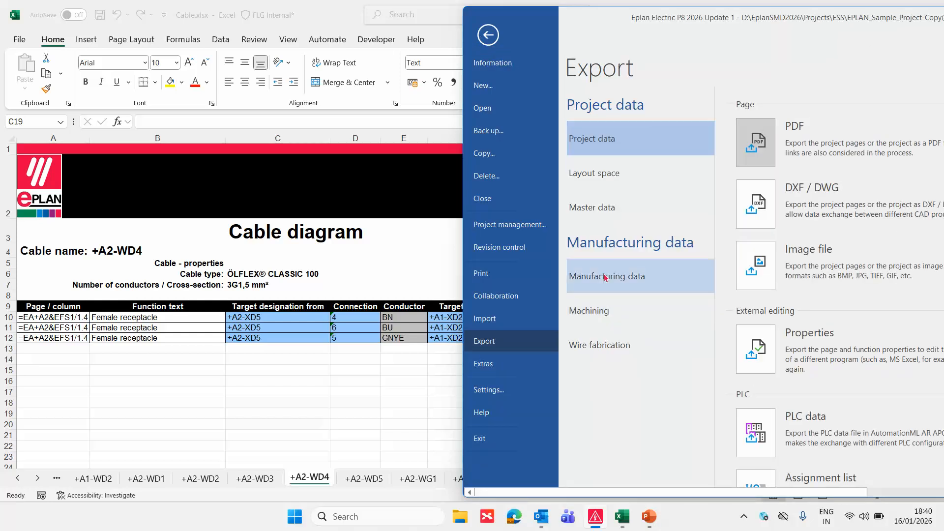
left_click(617, 276)
left_click(757, 145)
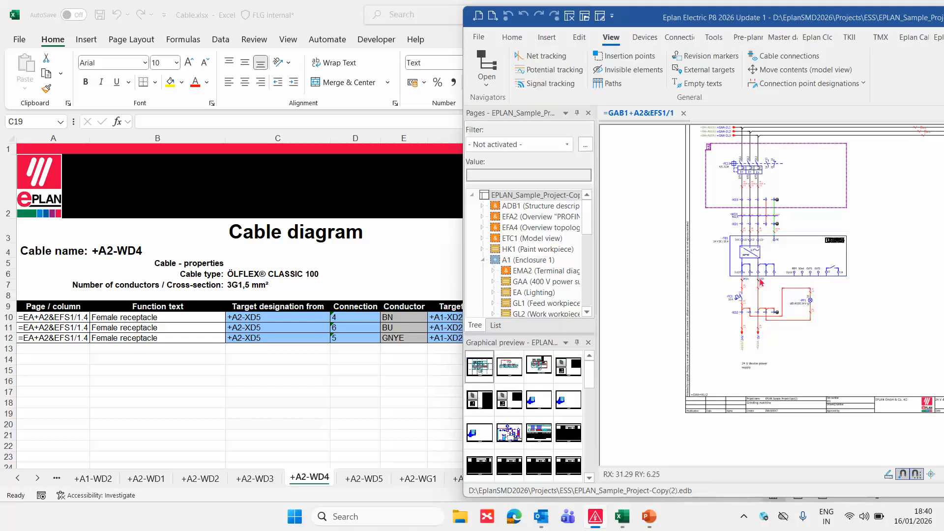
left_click_drag(477, 107, 737, 130)
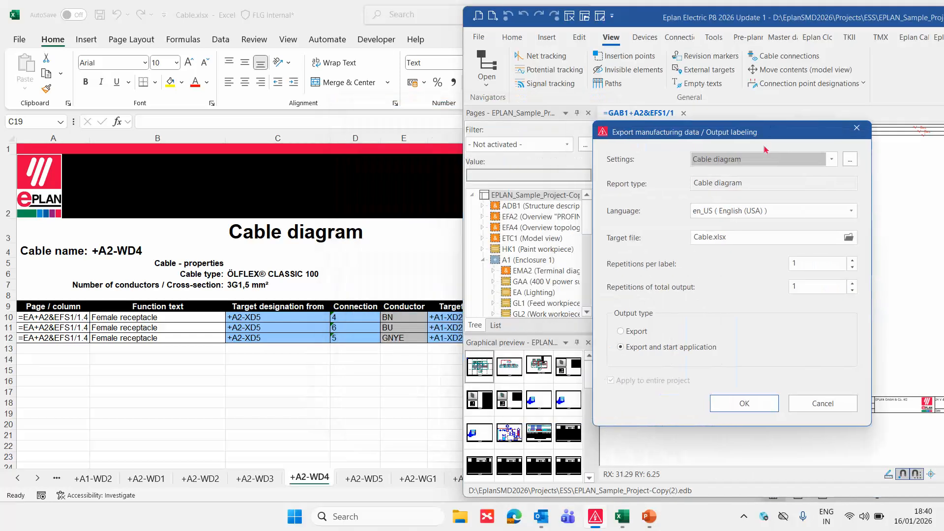
- Review the header, label and footer format elements of the Cable diagram scheme against the exported sheet, and close the dialogs
left_click(851, 160)
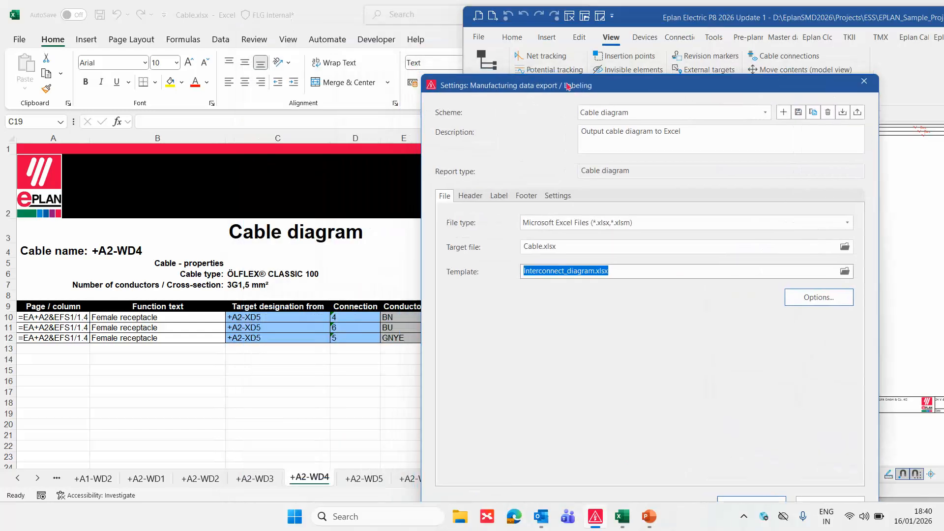
left_click_drag(391, 37, 569, 88)
left_click(471, 196)
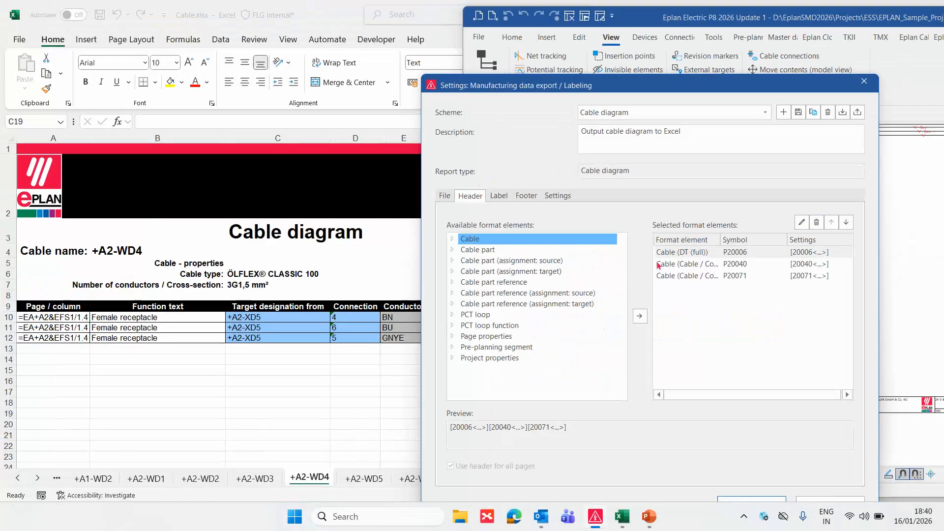
left_click(682, 254)
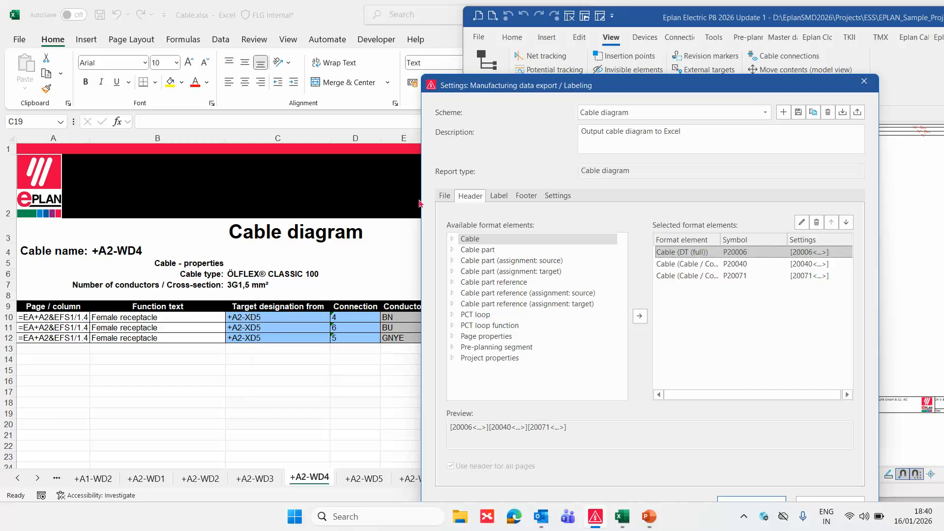
left_click(499, 196)
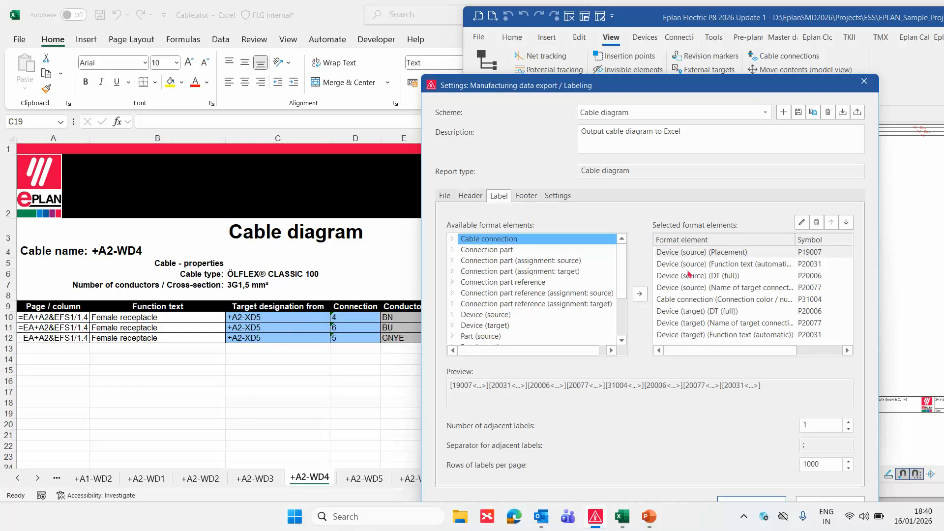
left_click(526, 197)
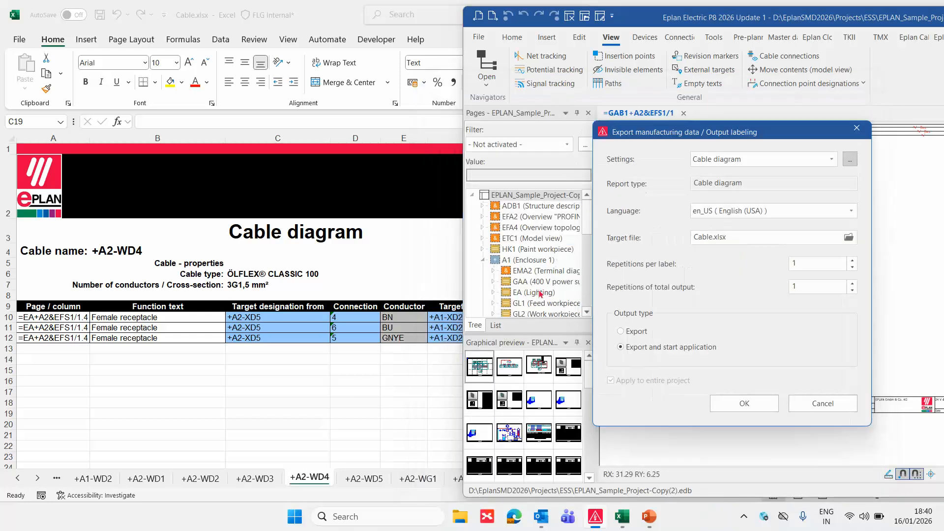
left_click(744, 403)
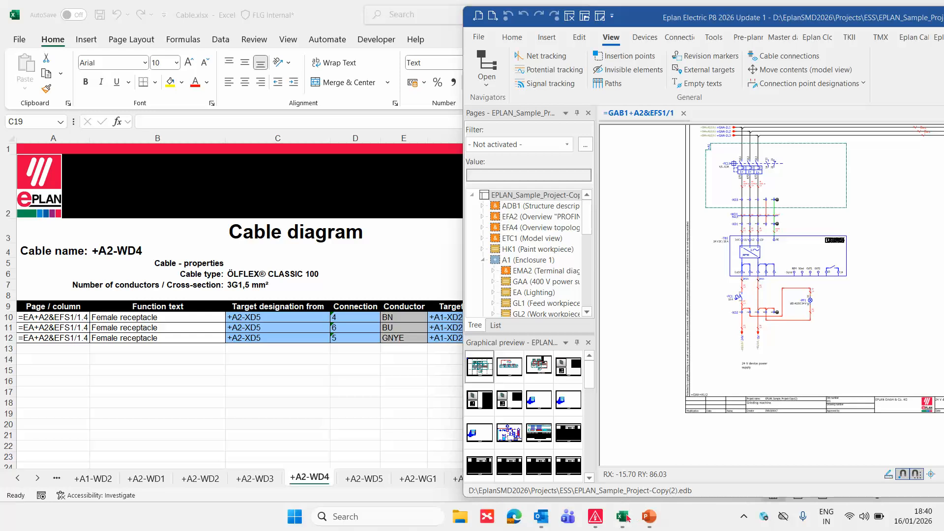
- Switch to the Cable_list_template_Trg.xlsx workbook in Excel
mouse_move(625, 517)
left_click(549, 450)
left_click(220, 311)
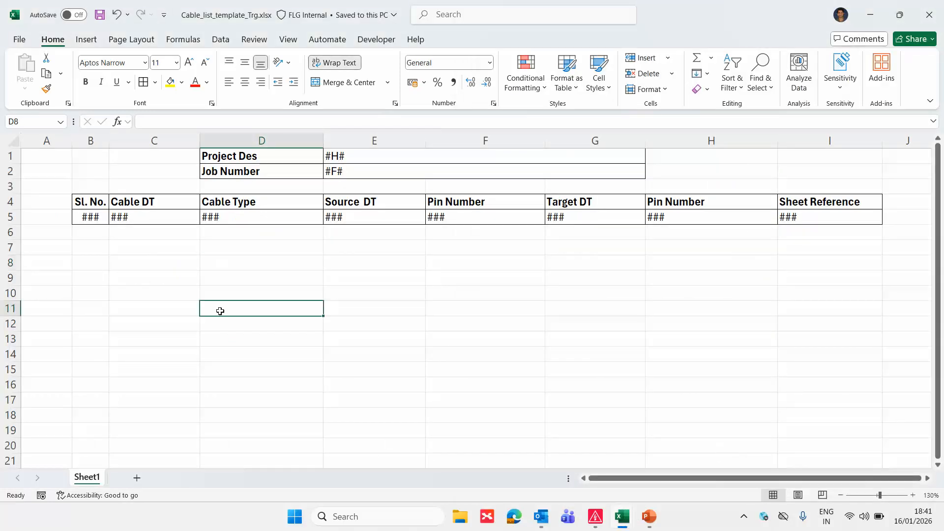
- Examine the template's project header placeholders and its cable list columns, especially Cable DT and Cable Type
left_click_drag(120, 171, 235, 183)
left_click_drag(151, 248, 222, 249)
left_click_drag(156, 313, 224, 311)
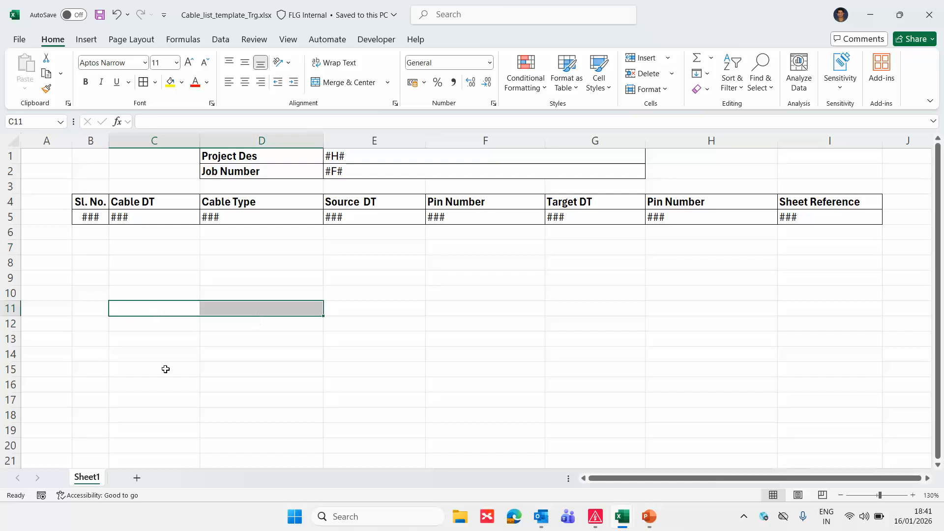
left_click_drag(101, 356, 236, 369)
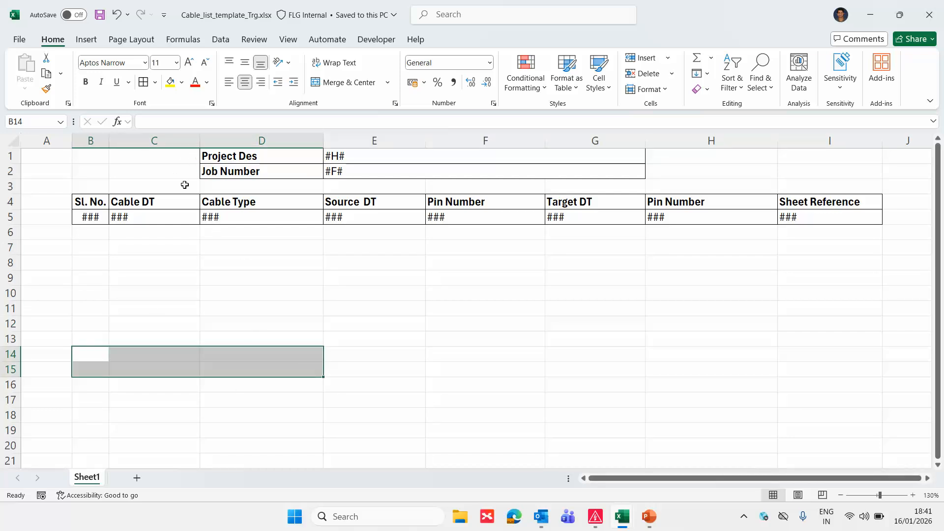
left_click(135, 238)
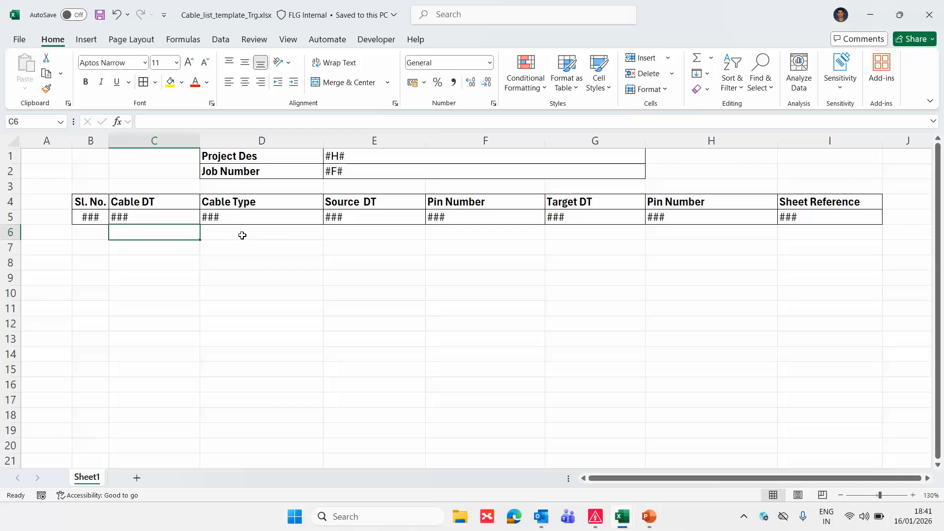
left_click(242, 236)
left_click(181, 272)
left_click_drag(177, 233, 208, 234)
left_click(230, 281)
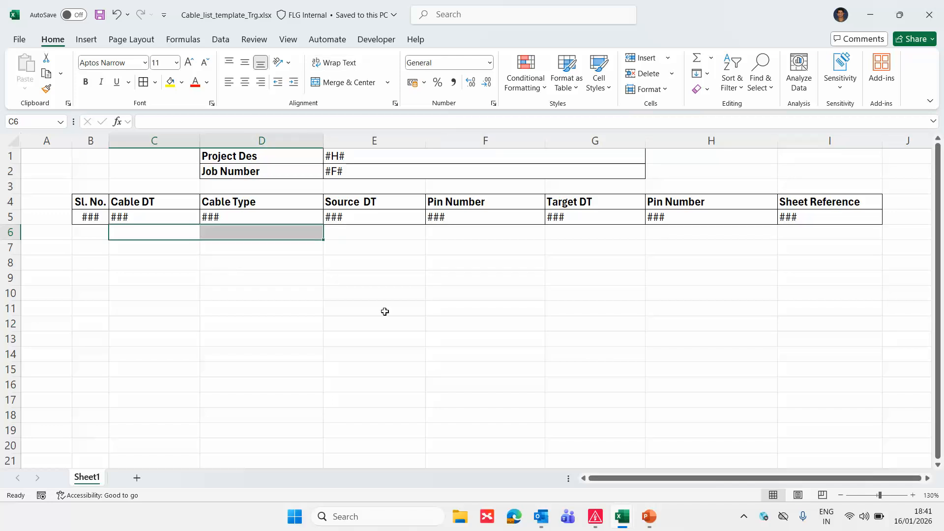
- Switch to Eplan Electric P8 and open the Labeling export for manufacturing data beside the template
left_click(596, 517)
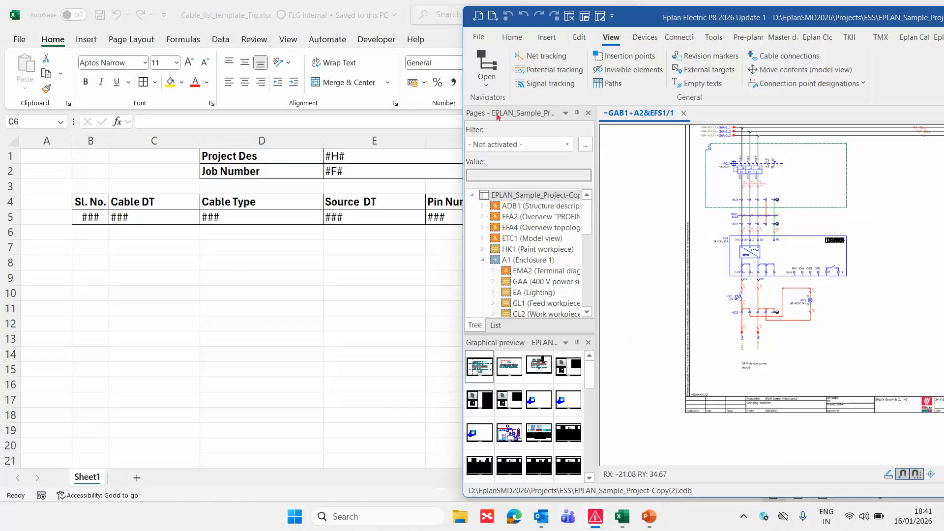
left_click(479, 39)
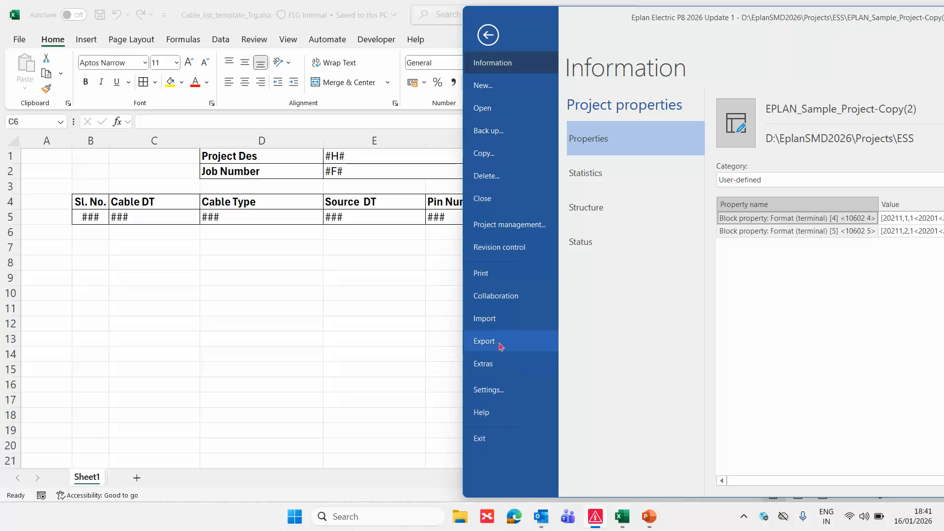
left_click(500, 344)
left_click(613, 274)
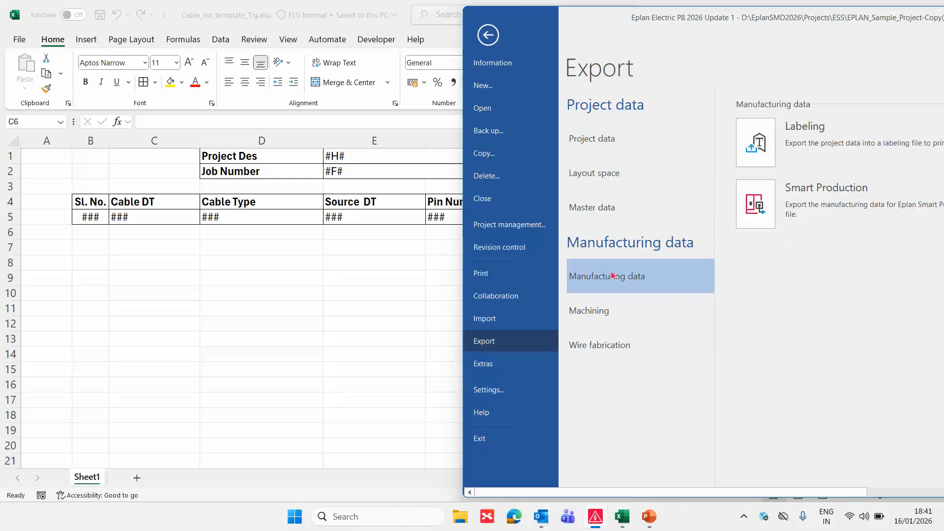
left_click(786, 166)
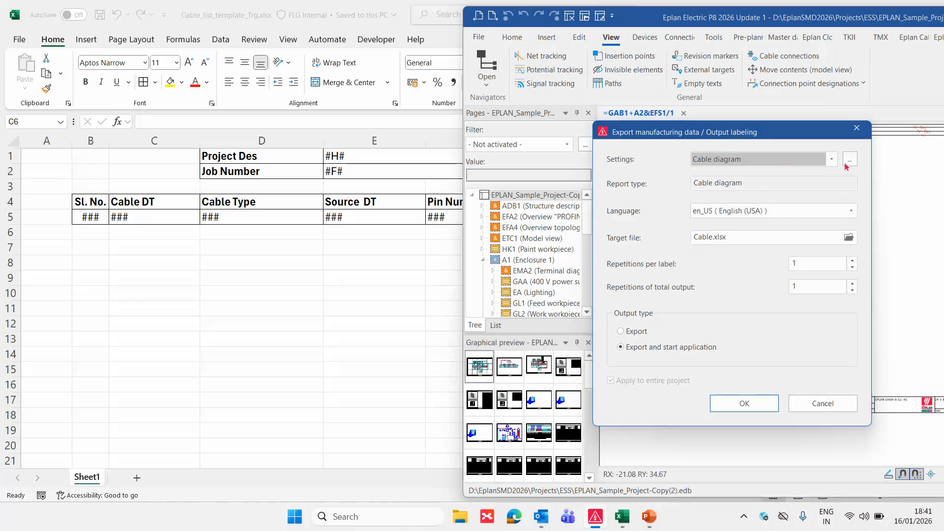
- Open the Cable diagram scheme settings and compare its header and label format elements with the template columns
left_click(851, 160)
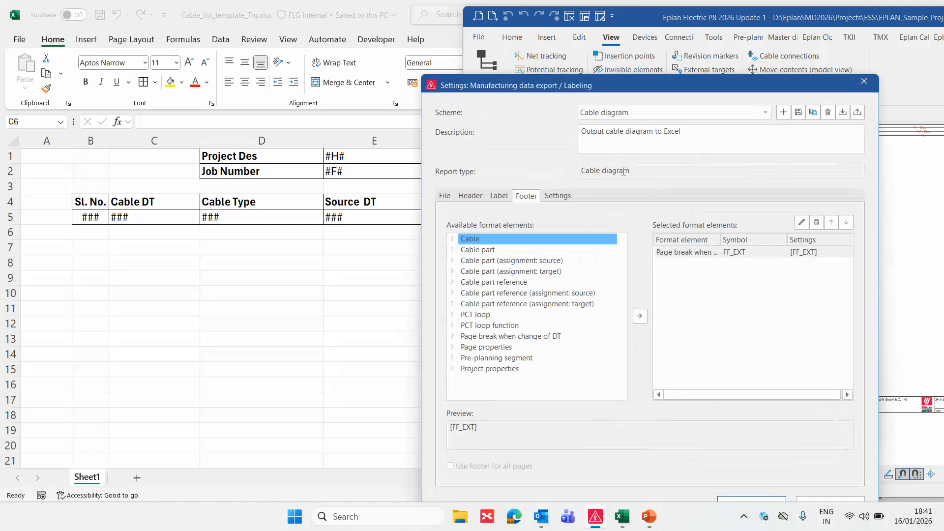
left_click(499, 195)
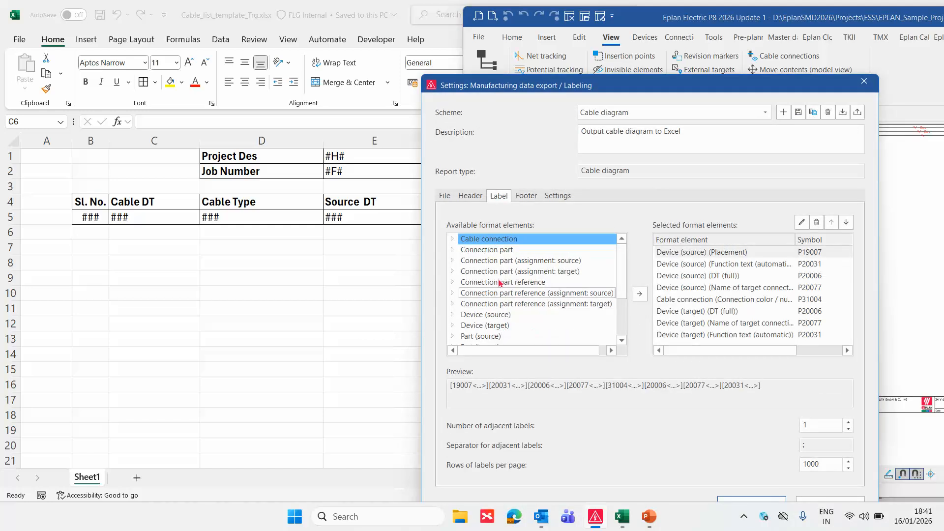
left_click(471, 196)
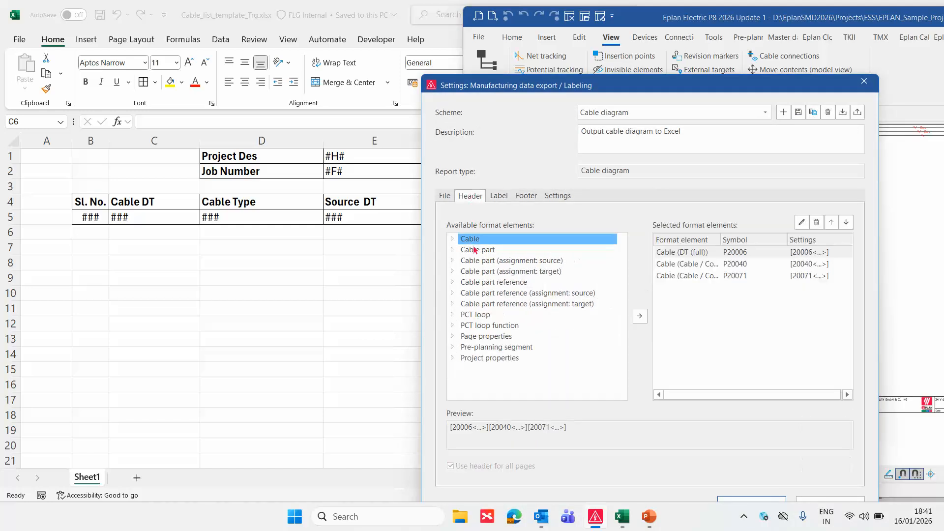
left_click(499, 195)
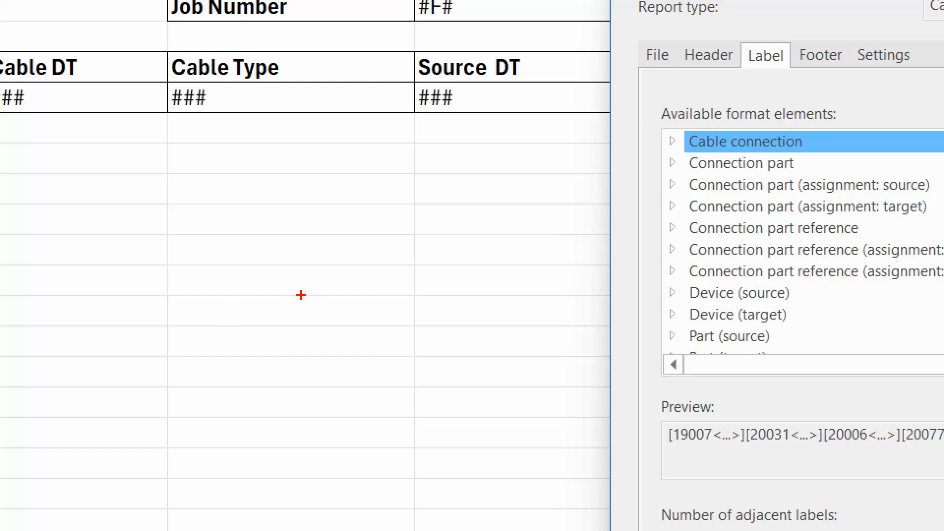
- Annotate the screen with a horizontal blue cable line crossed by four red diagonal conductor strokes
left_click_drag(99, 302, 613, 299)
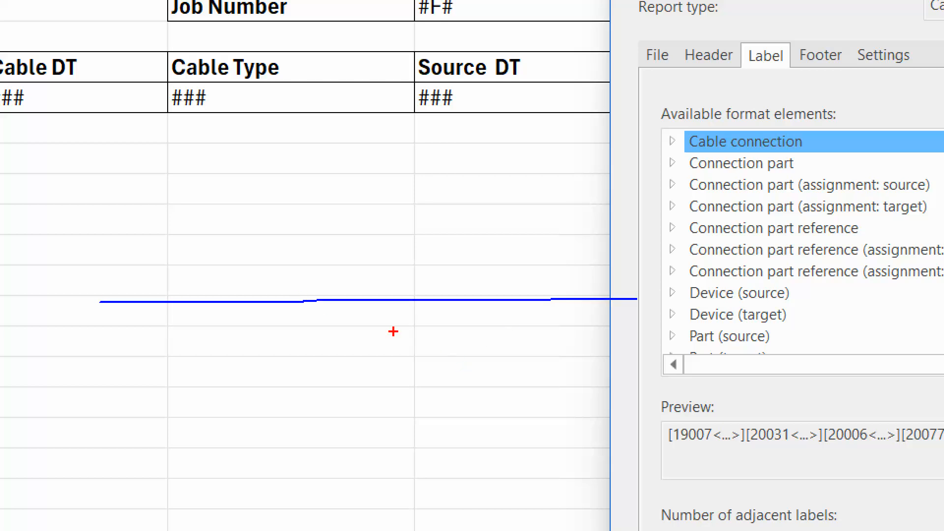
left_click_drag(199, 257, 178, 364)
left_click_drag(365, 260, 341, 344)
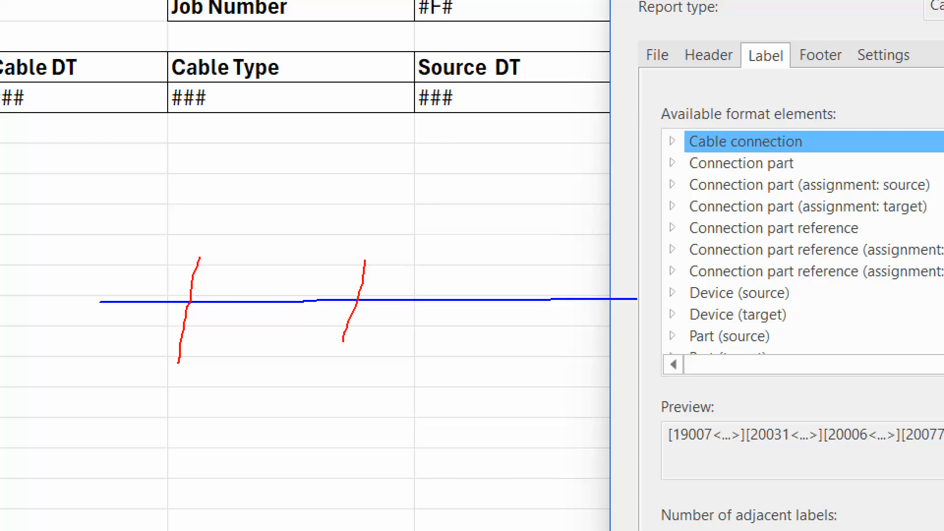
left_click_drag(546, 257, 516, 365)
left_click_drag(670, 255, 653, 359)
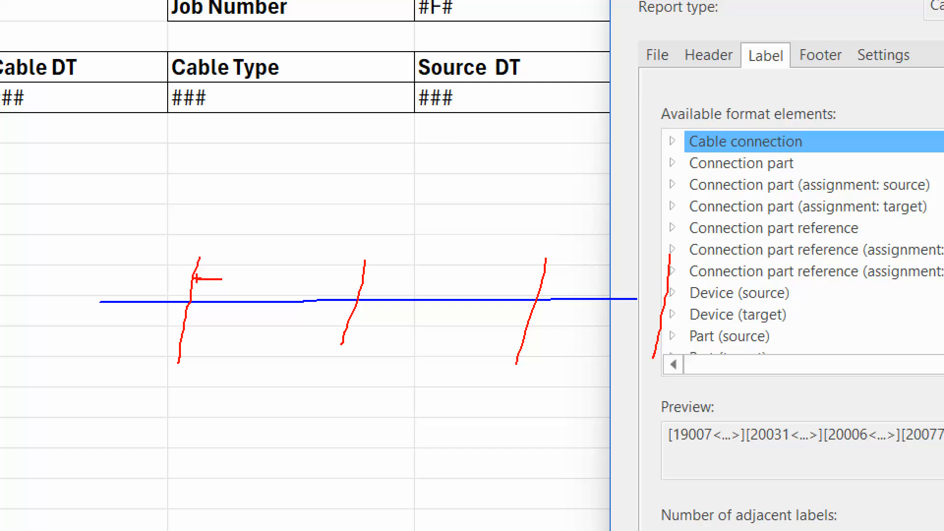
- Annotate a looped arrow from the first conductor stroke to the cable line's start, captioned "Block Property", and clear the sketch
mouse_move(196, 279)
left_mouse_down()
mouse_move(203, 226)
mouse_move(114, 264)
mouse_move(115, 294)
left_mouse_up()
mouse_move(74, 269)
left_mouse_down()
mouse_move(127, 297)
mouse_move(132, 260)
left_mouse_up()
mouse_move(133, 304)
left_mouse_down()
mouse_move(60, 334)
mouse_move(155, 314)
left_mouse_up()
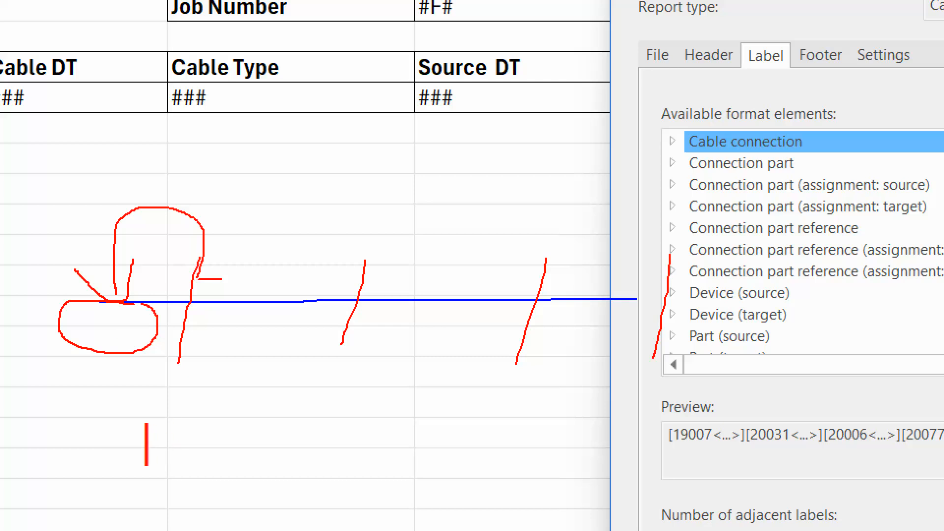
type("Block ")
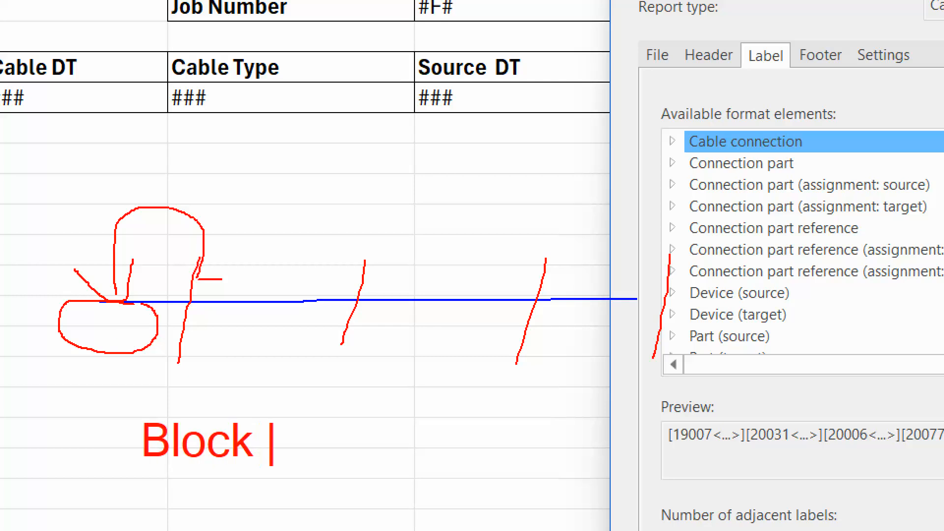
type("Propety")
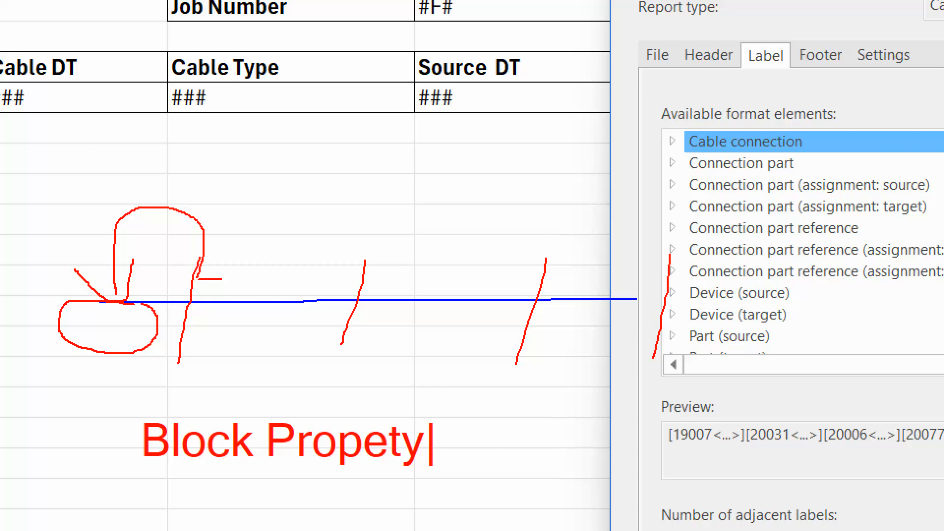
key("BackSpace")
key("BackSpace")
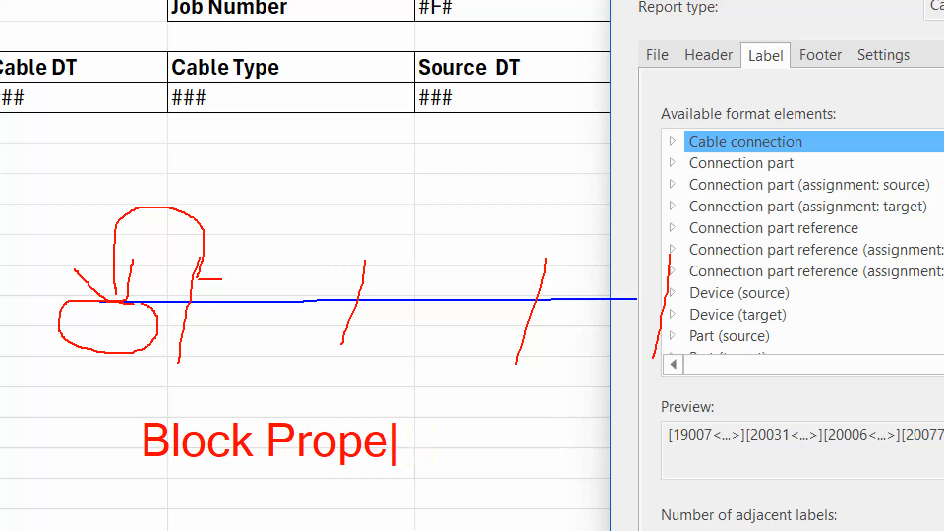
type("rty")
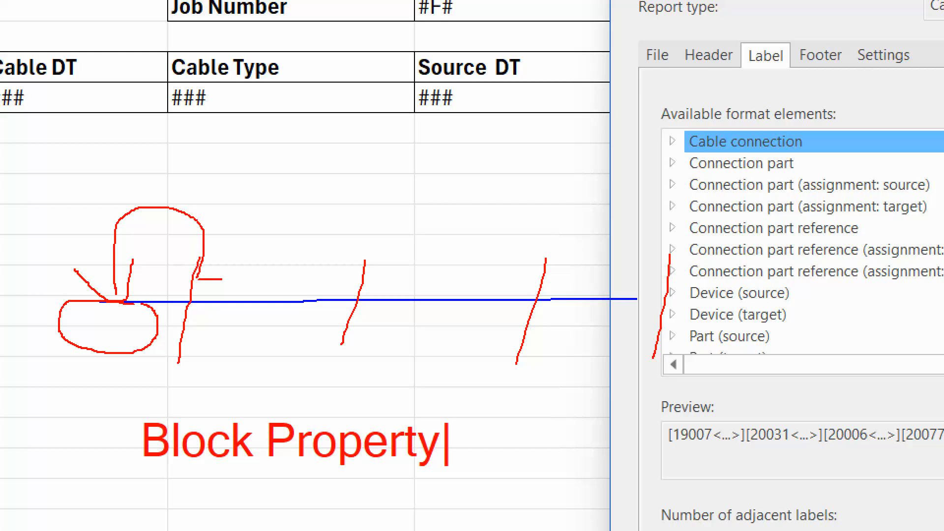
key("Escape")
key("Escape")
- Cancel the Cable diagram scheme settings and the labeling export, and minimize EPLAN to return to the Excel template
key("Escape")
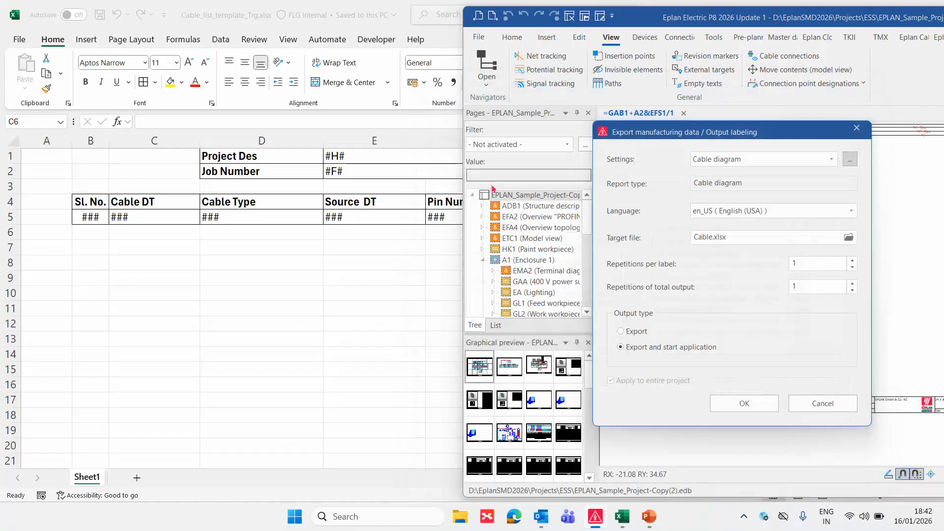
left_click(857, 128)
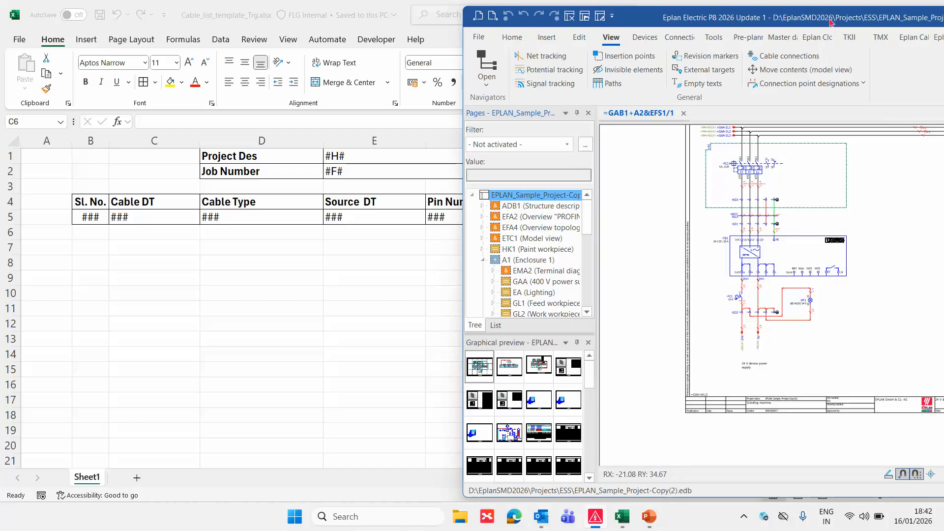
double_click(832, 22)
left_click(883, 10)
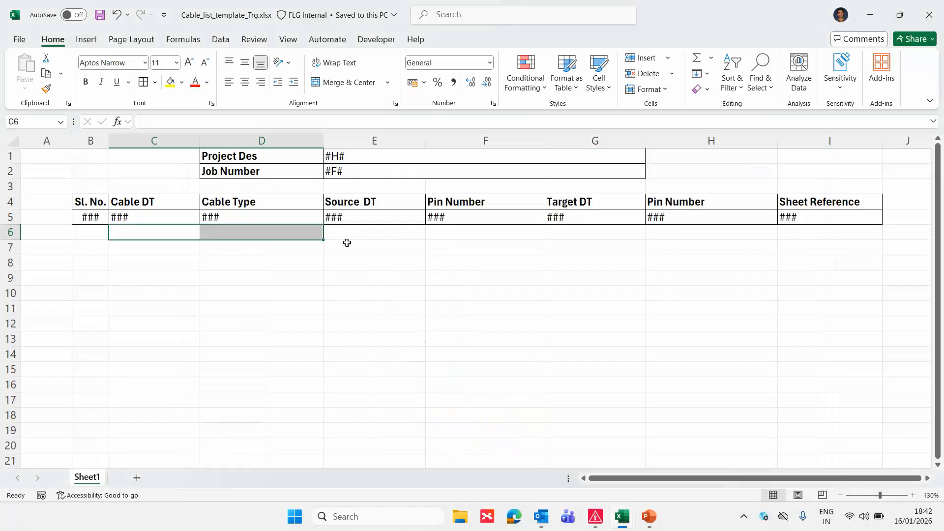
- Close the exported Cable.xlsx workbook without saving its changes
left_click(360, 328)
mouse_move(624, 517)
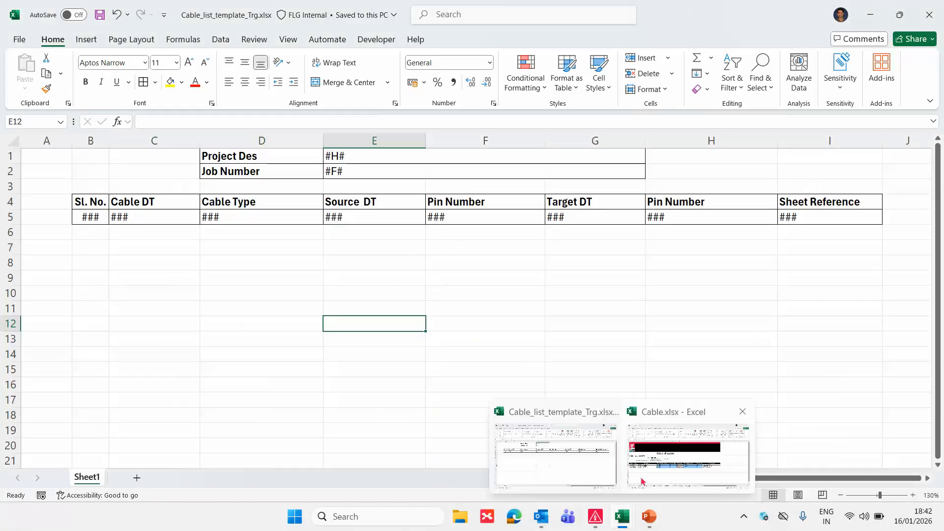
left_click(689, 463)
left_click(939, 15)
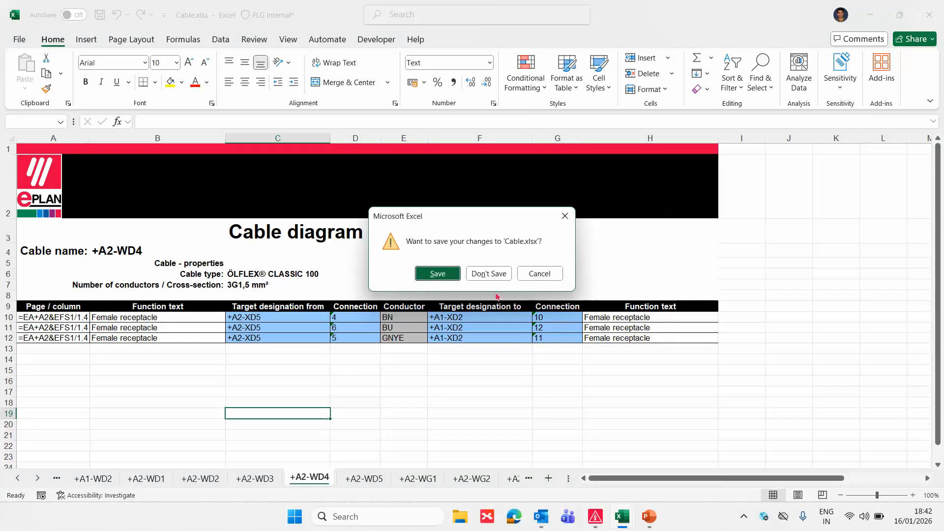
left_click(485, 270)
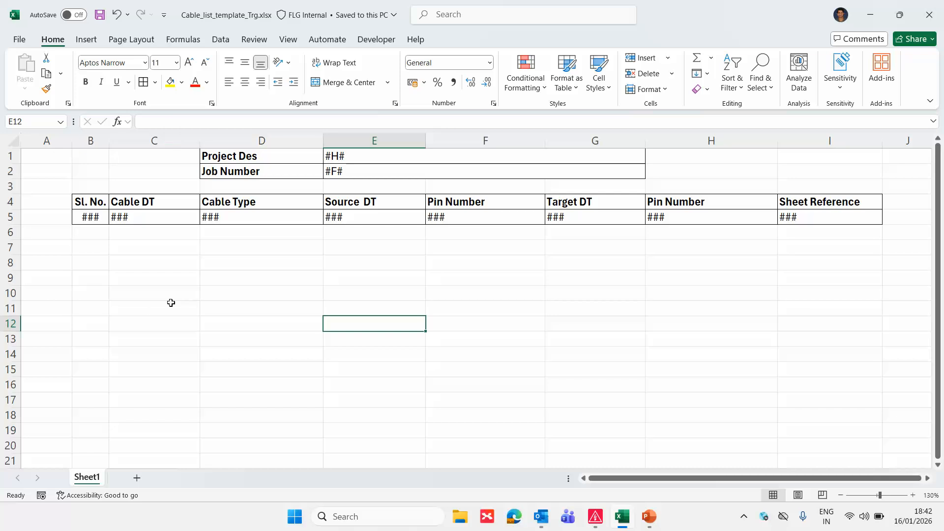
- Examine the template's row 5 placeholders column by column, from Cable DT through Sheet Reference
left_click(177, 321)
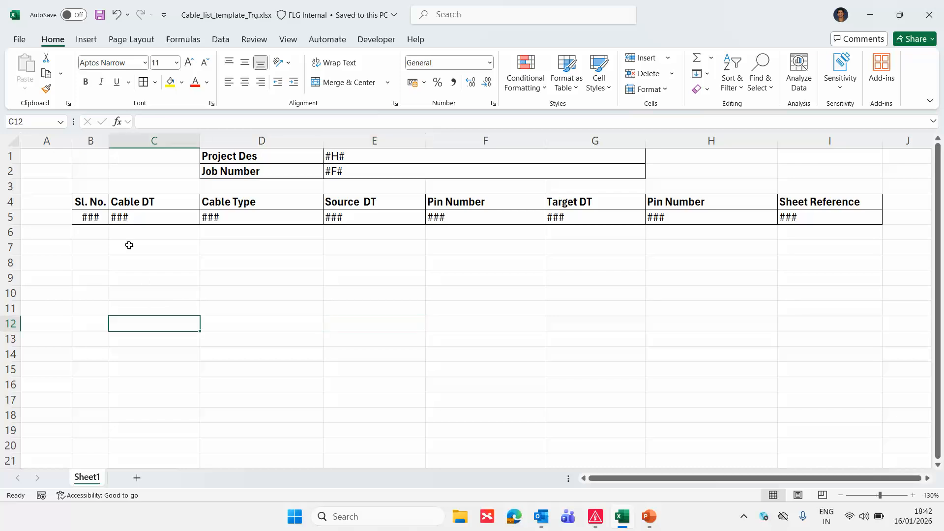
left_click(91, 140)
left_click(135, 263)
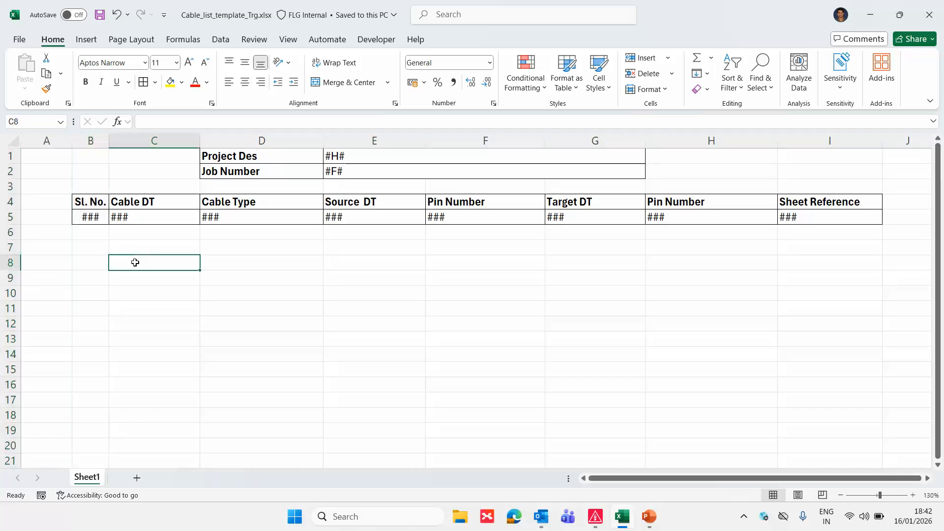
left_click(142, 218)
left_click(238, 220)
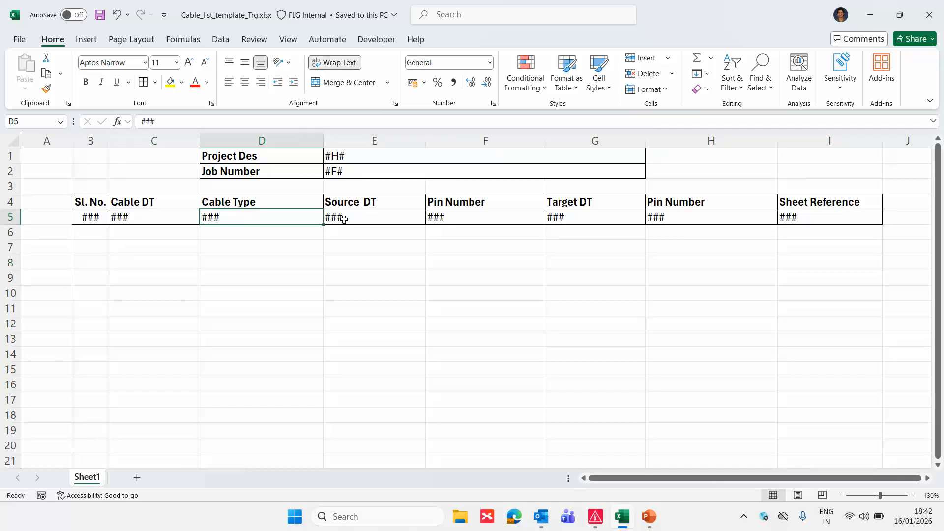
left_click(356, 216)
left_click(455, 218)
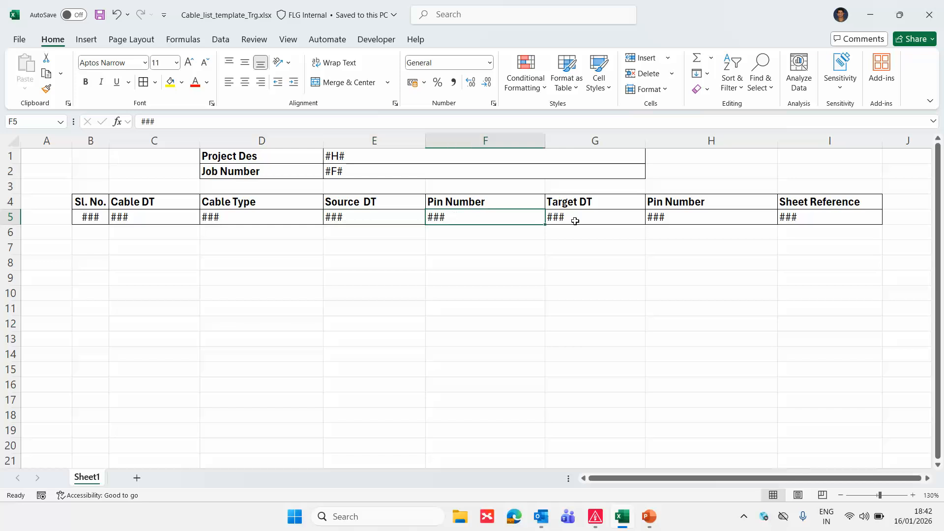
left_click(577, 221)
left_click(691, 220)
left_click(802, 218)
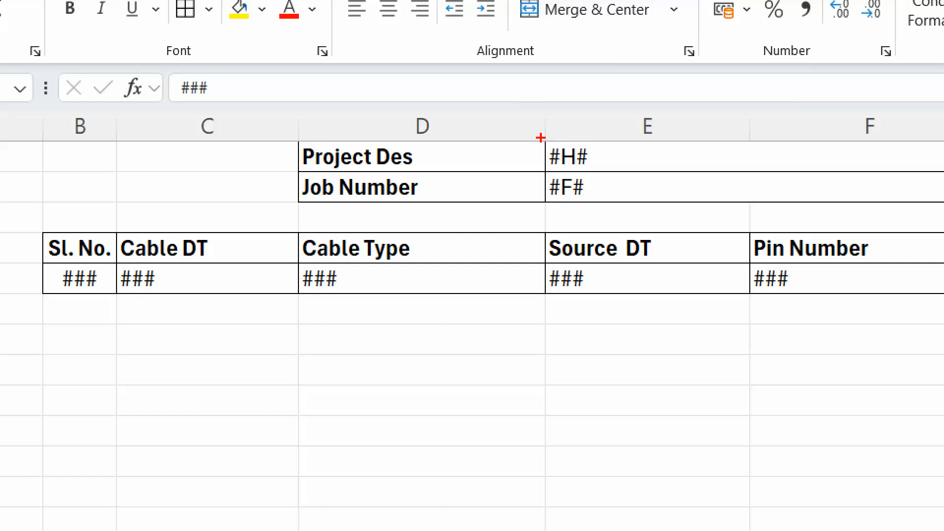
- Annotate the template's #H# placeholder as "Header" and its #F# placeholder as "Footer", each boxed with an arrow
mouse_move(523, 134)
left_mouse_down()
mouse_move(615, 168)
mouse_move(706, 157)
mouse_move(729, 182)
left_mouse_up()
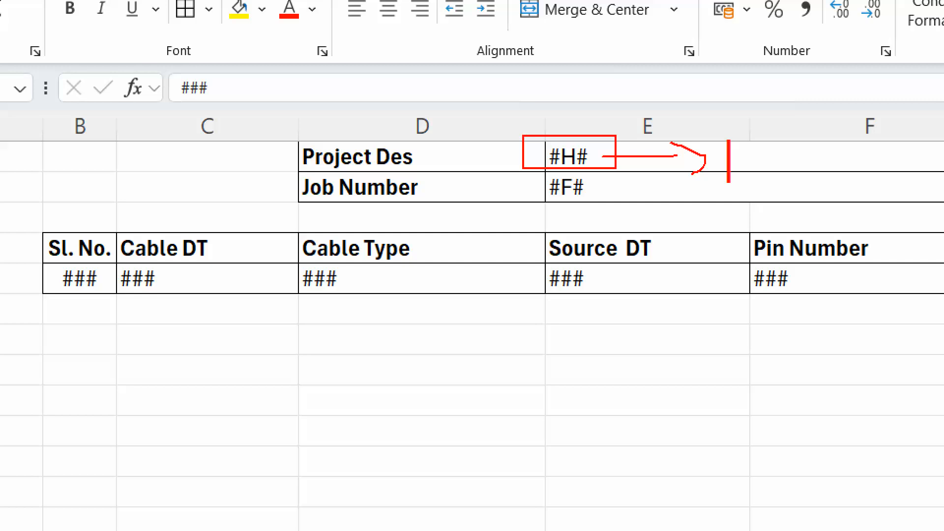
type("Header")
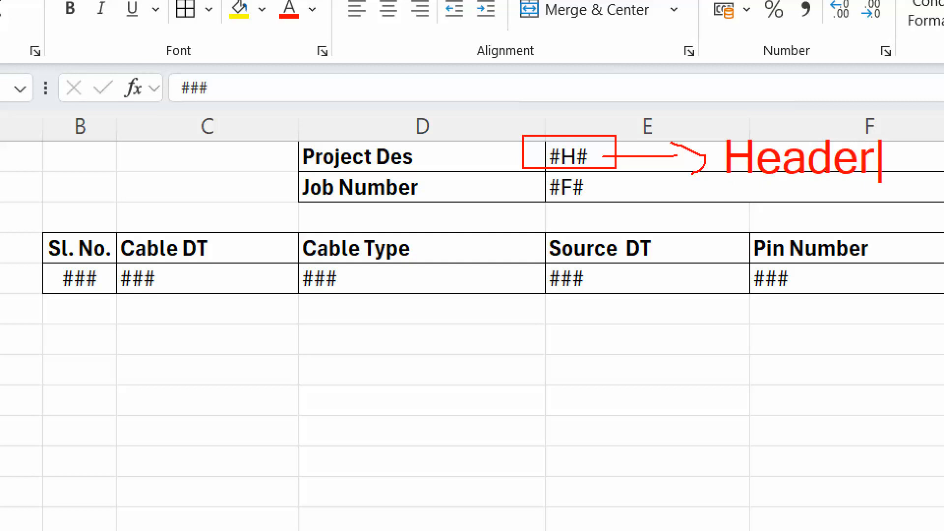
left_click_drag(531, 169, 617, 204, "ctrl")
mouse_move(531, 189)
left_mouse_down()
mouse_move(402, 209)
mouse_move(446, 248)
left_mouse_up()
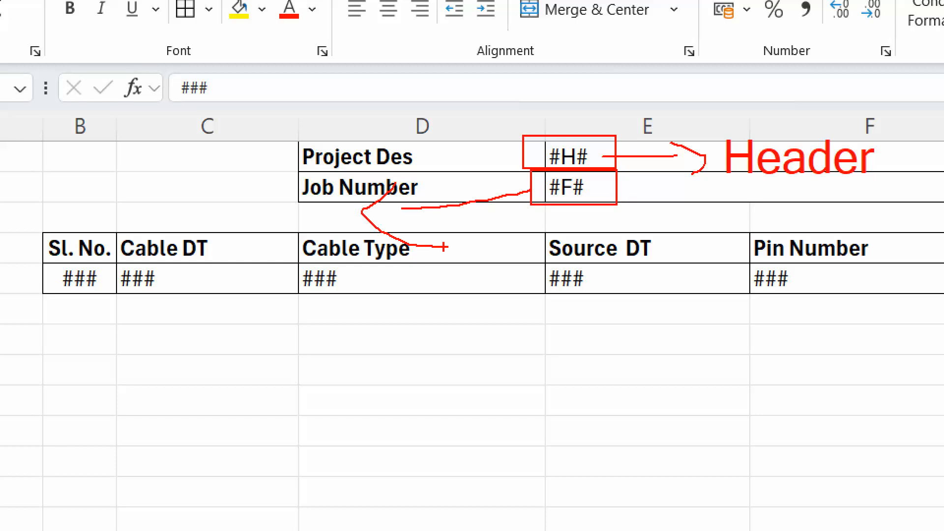
left_click(175, 190)
type("Footer")
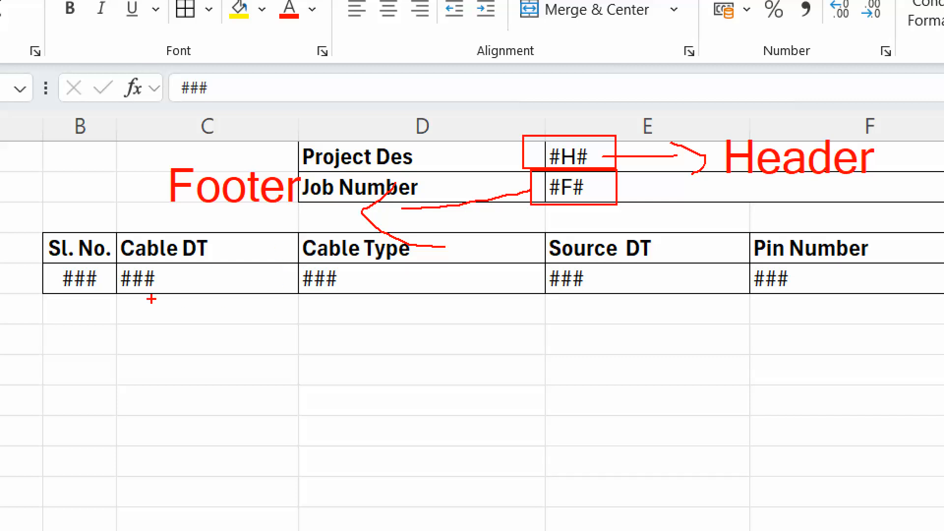
- Annotate the circled ### placeholder under Cable DT with an arrow and the caption "Label"
mouse_move(144, 303)
left_mouse_down()
mouse_move(111, 266)
mouse_move(187, 279)
mouse_move(141, 296)
mouse_move(163, 384)
mouse_move(189, 338)
left_mouse_up()
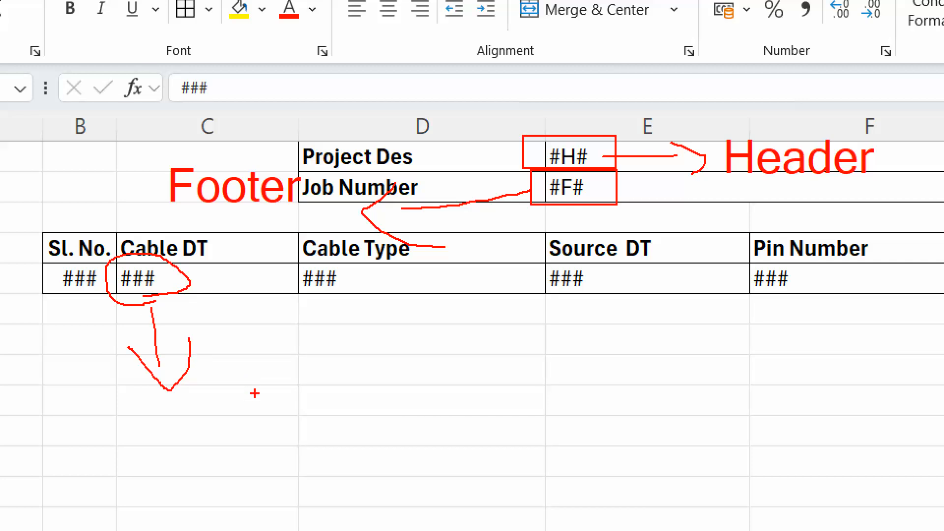
type("t")
type("Label")
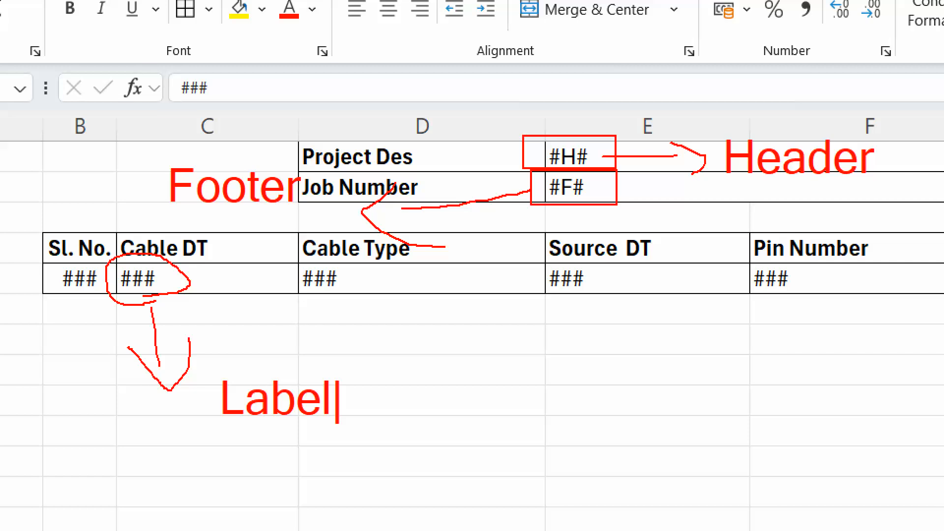
key("Escape")
- Annotate the Cable Type placeholder with a box and "### - ###", add an arrow below Sl. No., and clear all annotations
left_click_drag(285, 258, 357, 309)
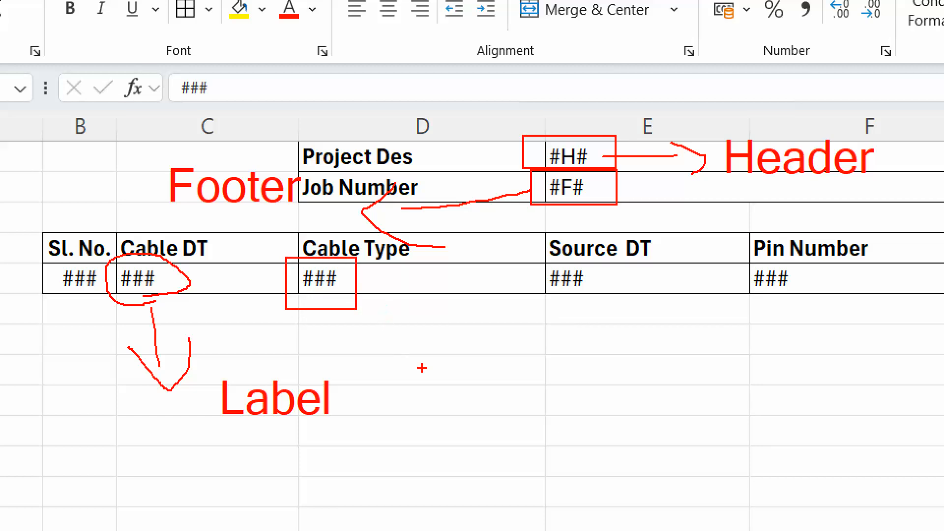
left_click(404, 336)
type("### ")
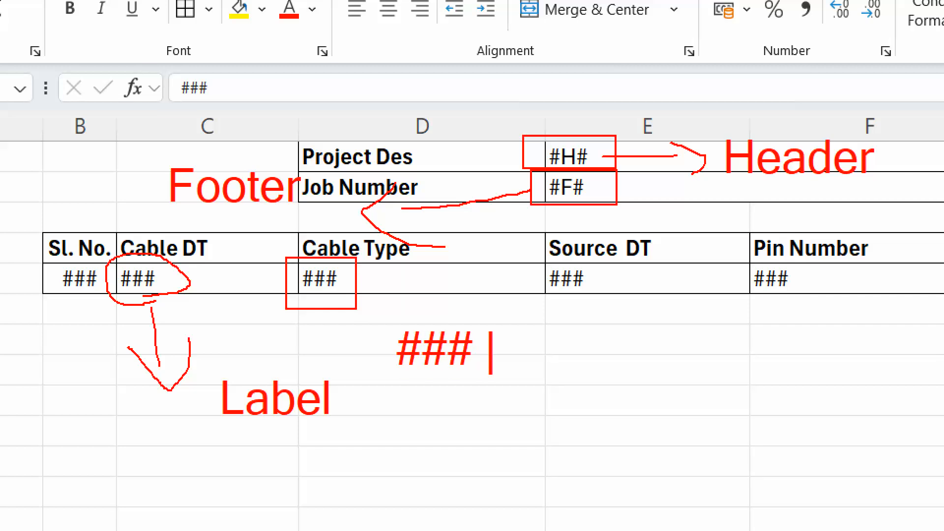
type("- ###")
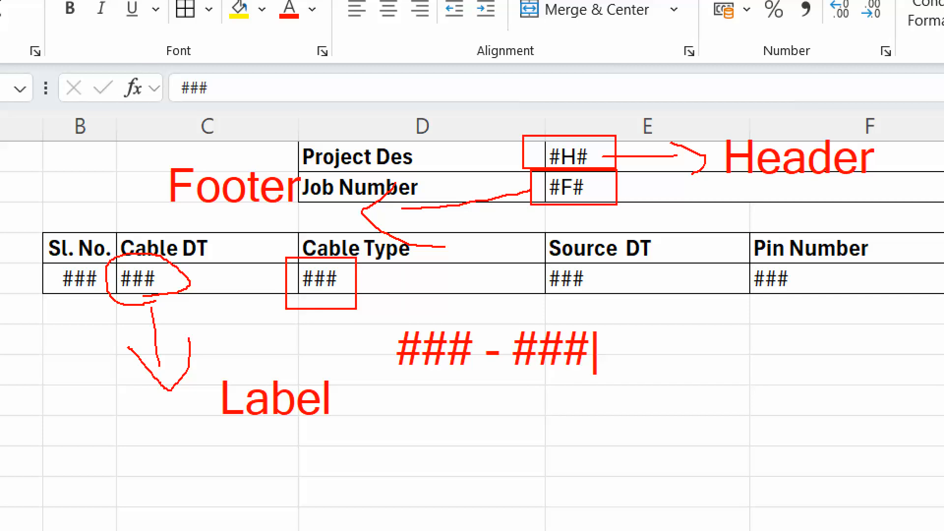
key("Escape")
mouse_move(50, 298)
left_mouse_down()
mouse_move(54, 352)
mouse_move(77, 326)
left_mouse_up()
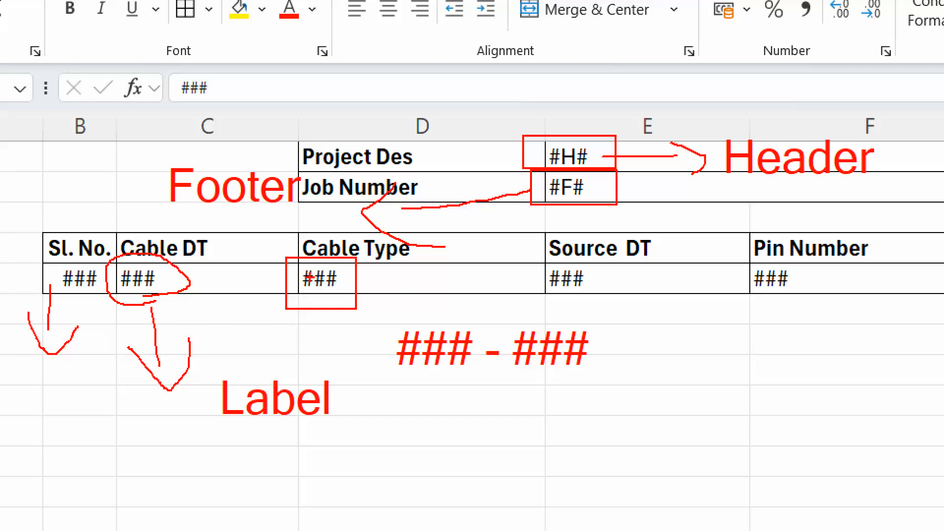
key("Escape")
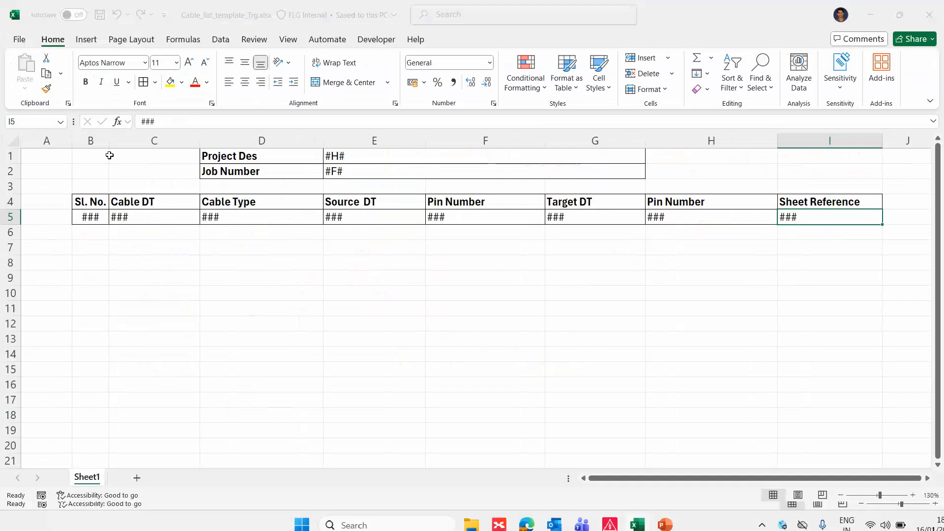
- Switch to Eplan Electric P8 and close the =GAB1+A2&EFS1/1 schematic page after viewing cable -WD1
left_click(652, 433)
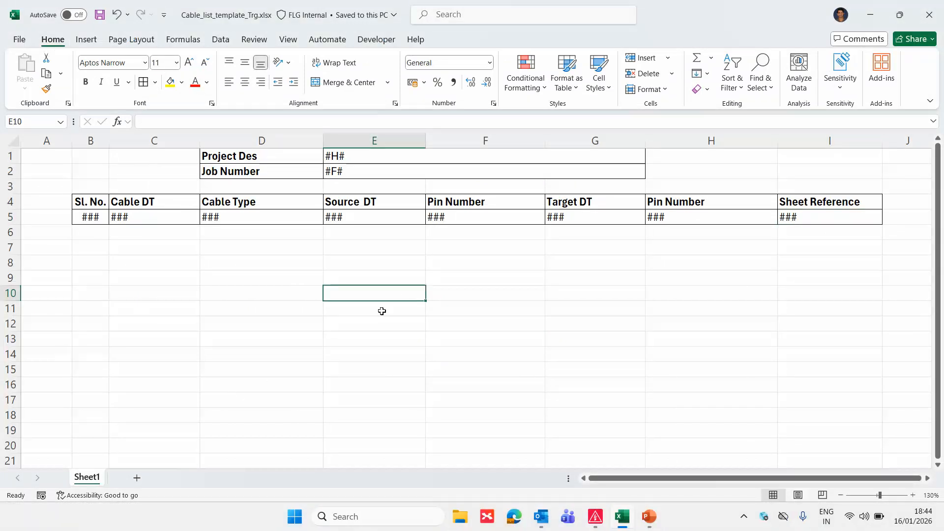
left_click(239, 280)
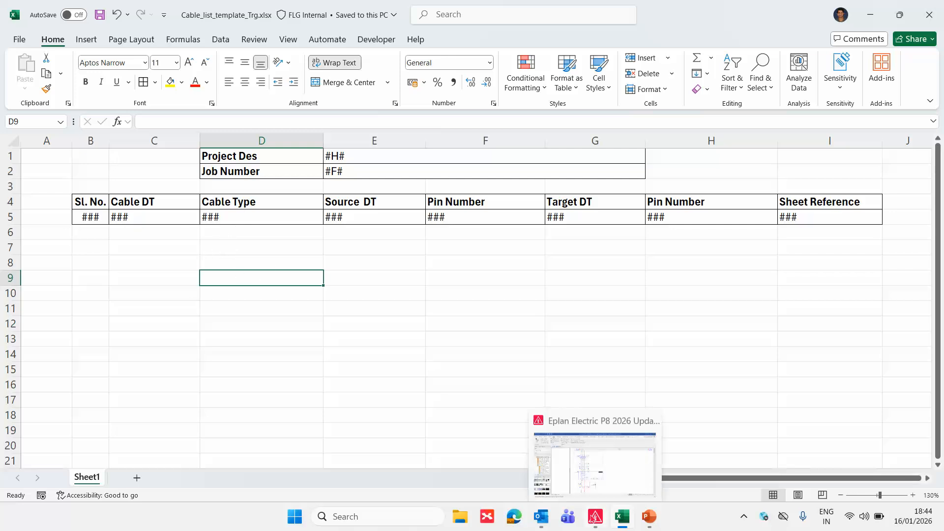
left_click(595, 517)
scroll(346, 278, "up", 3)
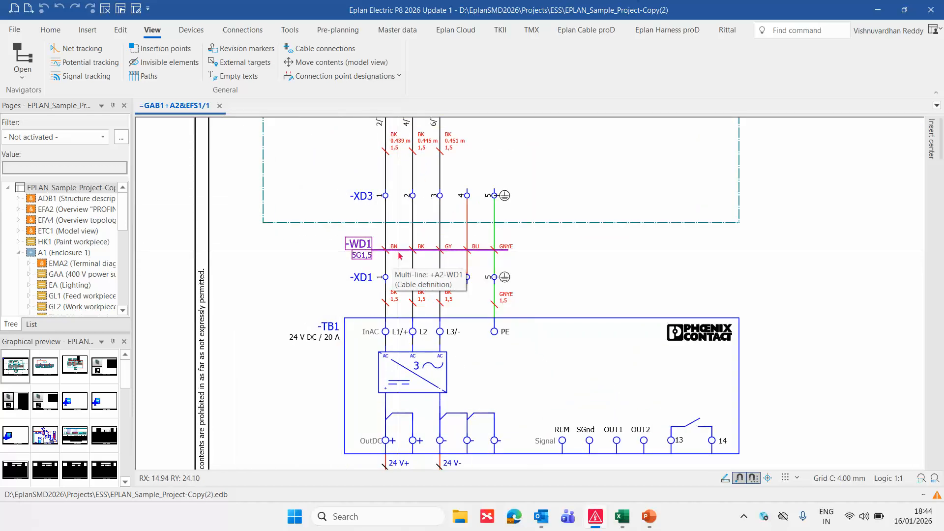
scroll(400, 255, "up", 1)
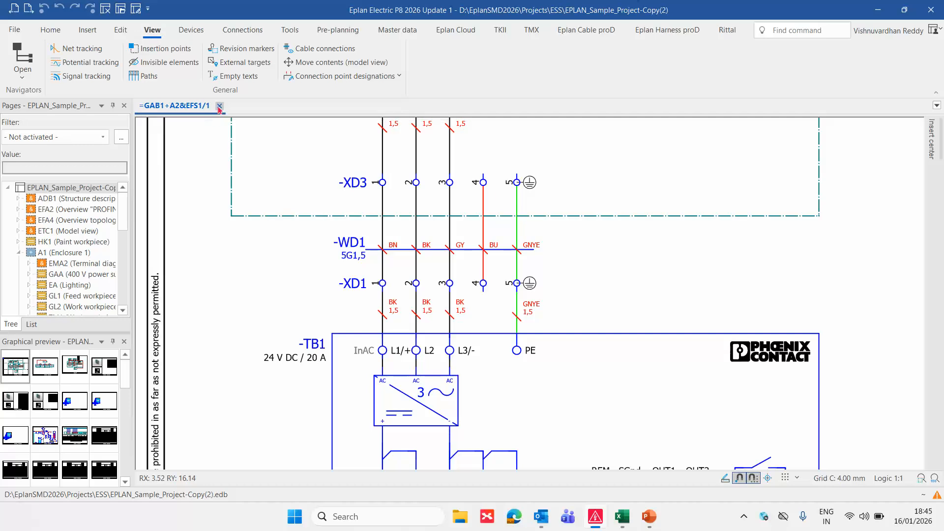
left_click(219, 105)
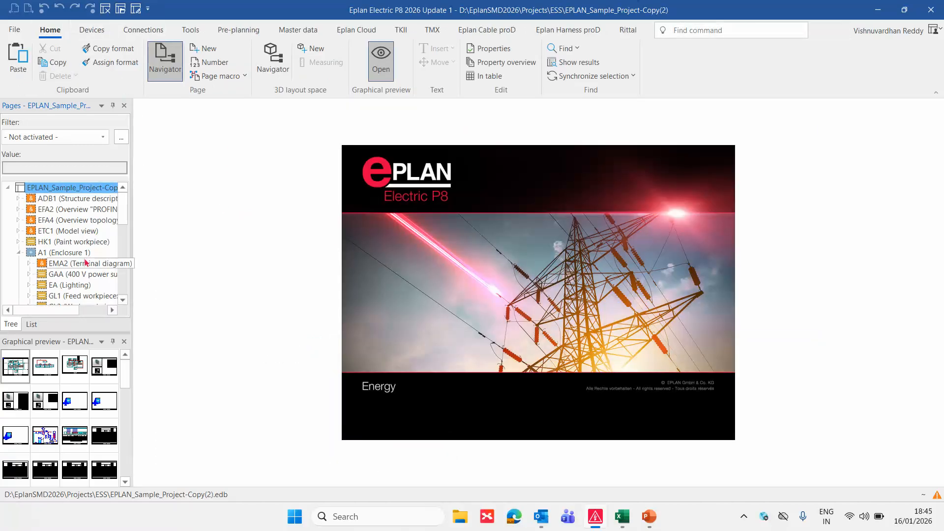
- Open the actuator control page =GL1+A1&EFS1/1 under Enclosure 1 and select cable -WD2 in its +X1 box
scroll(86, 263, "down", 2)
scroll(82, 280, "down", 3)
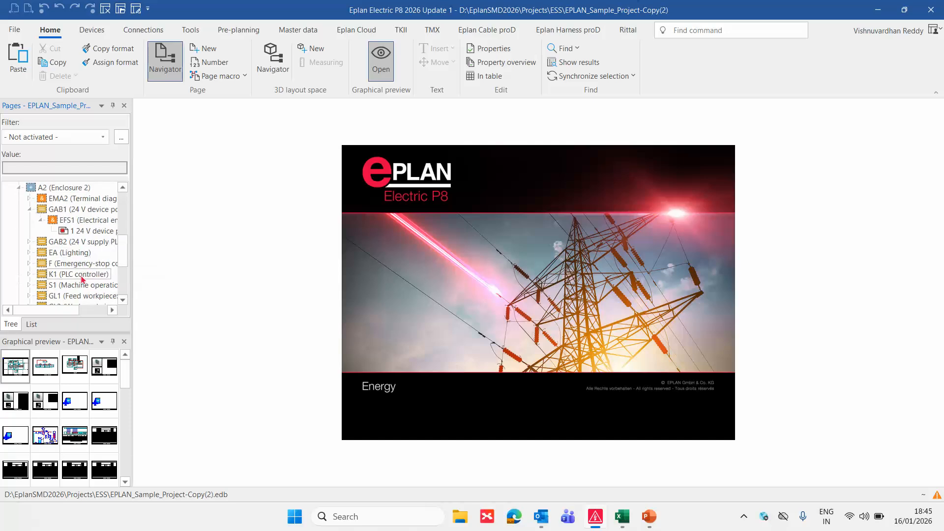
scroll(83, 280, "up", 4)
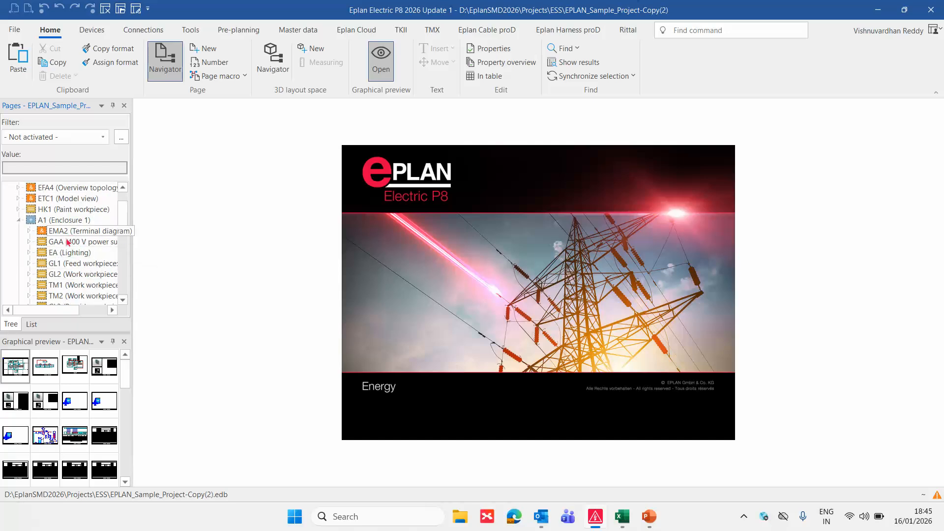
left_click(64, 263)
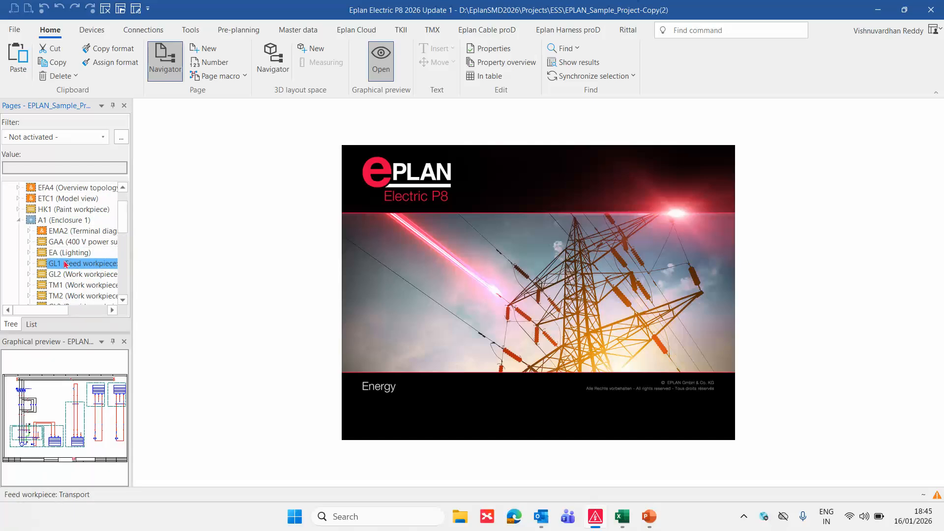
double_click(48, 415)
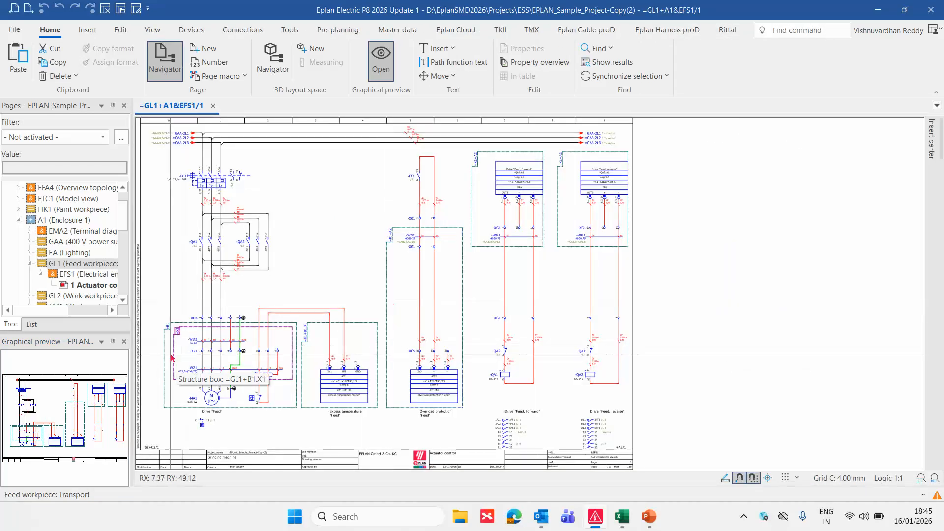
scroll(171, 356, "up", 5)
left_click(321, 276)
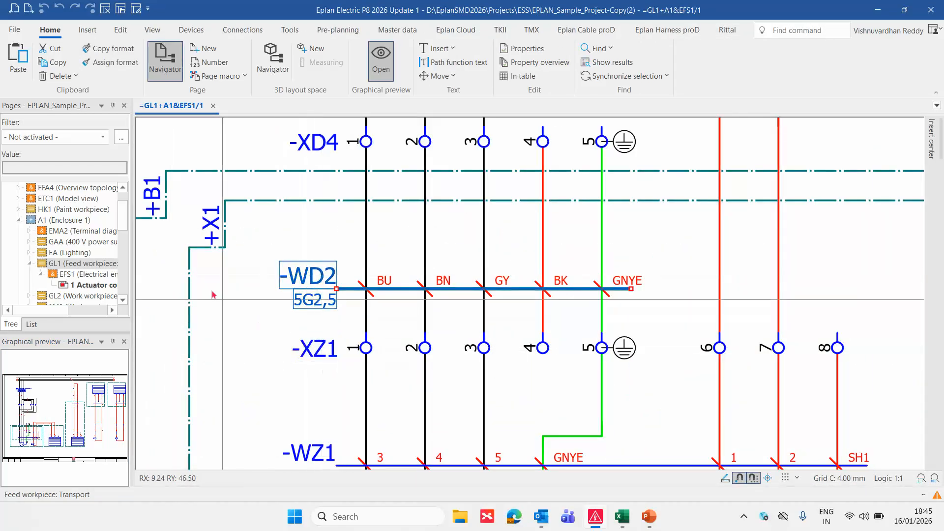
- Open the cables navigator, locate cable -WD2 of station "Feed" in it, and collapse the cable's entry
left_click(152, 29)
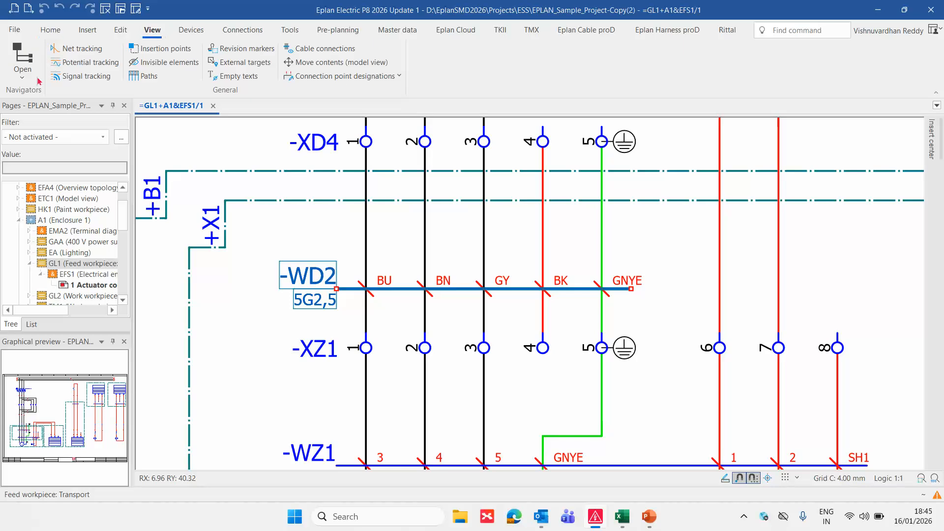
left_click(23, 69)
mouse_move(52, 247)
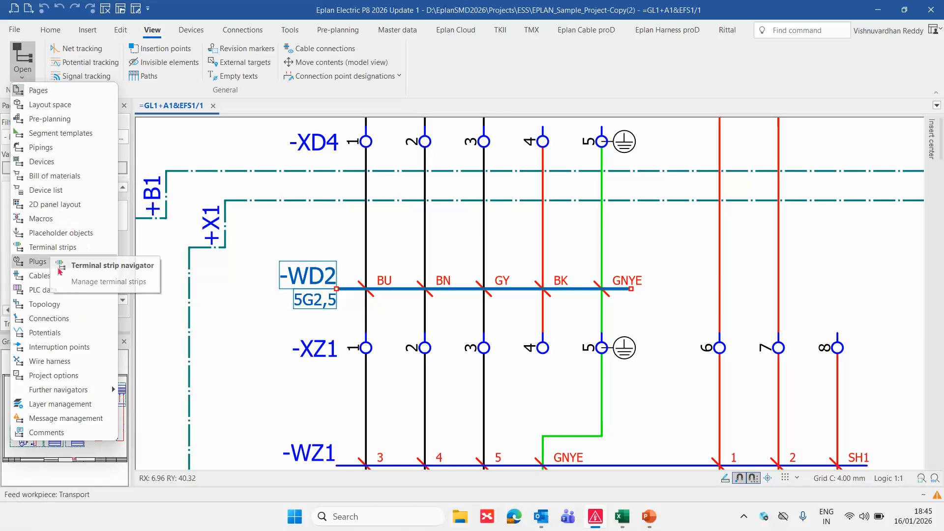
left_click(58, 275)
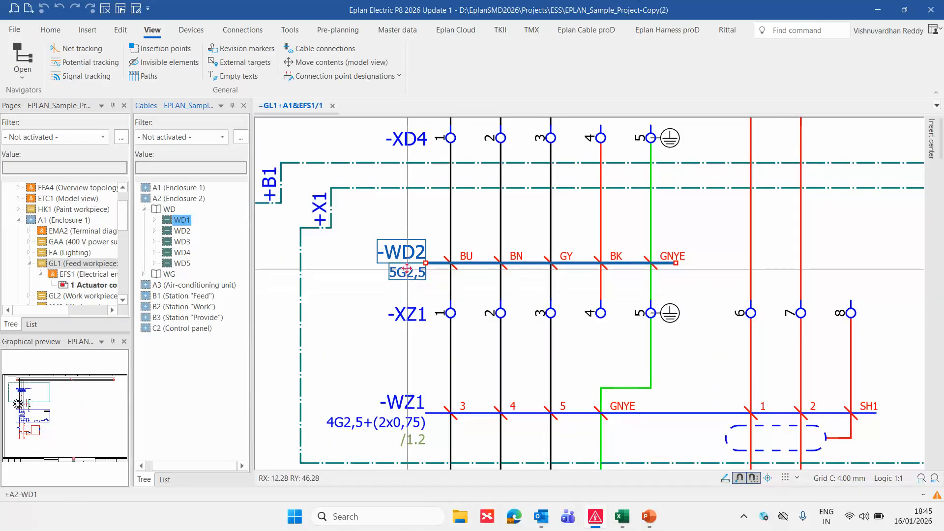
right_click(407, 269)
left_click(452, 320)
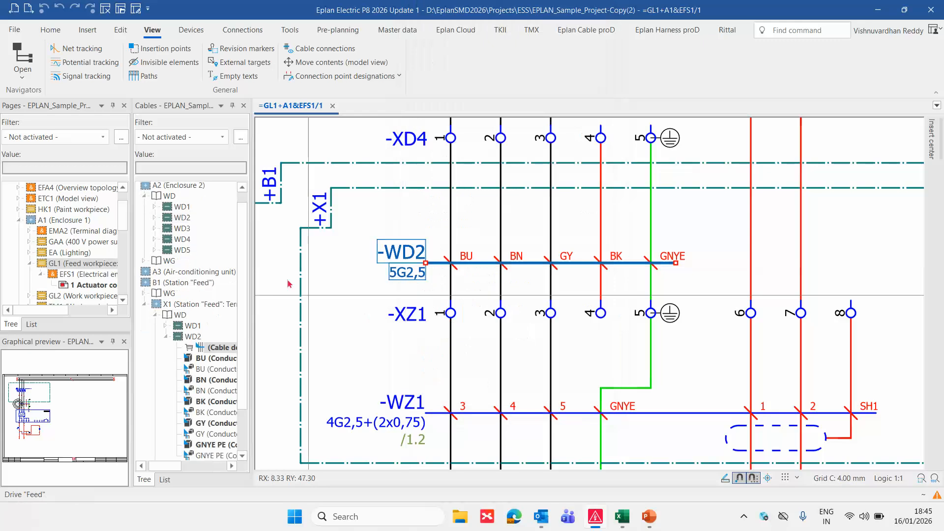
left_click(166, 338)
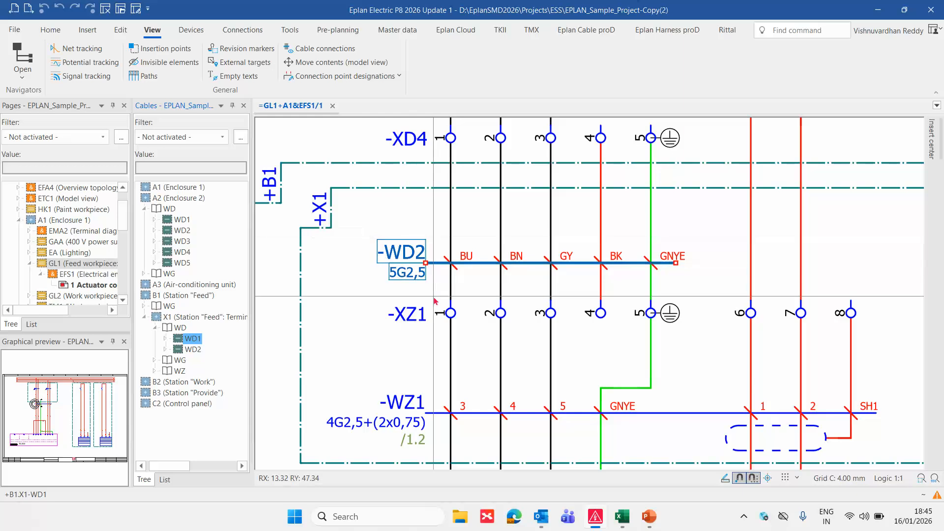
- Examine the cable and parts properties of -WD2 on the schematic and close them without changes
scroll(433, 296, "up", 2)
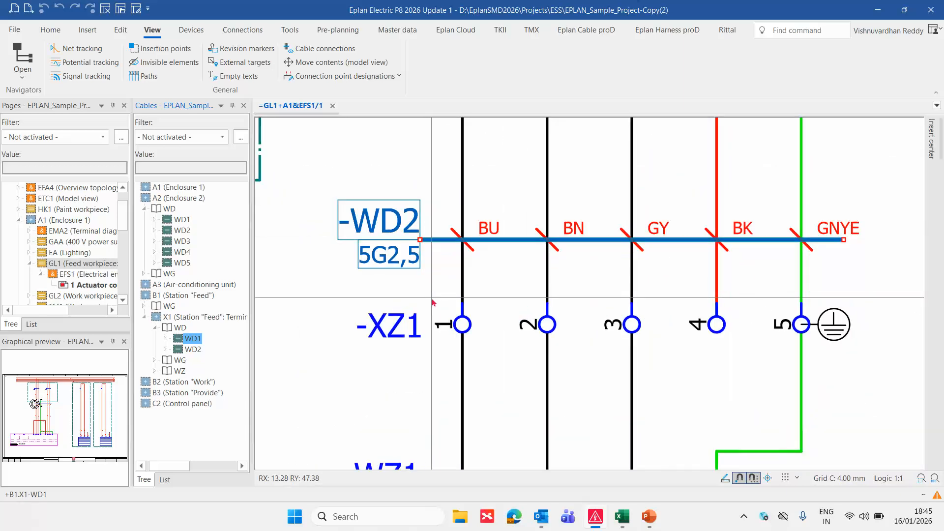
left_click(406, 228)
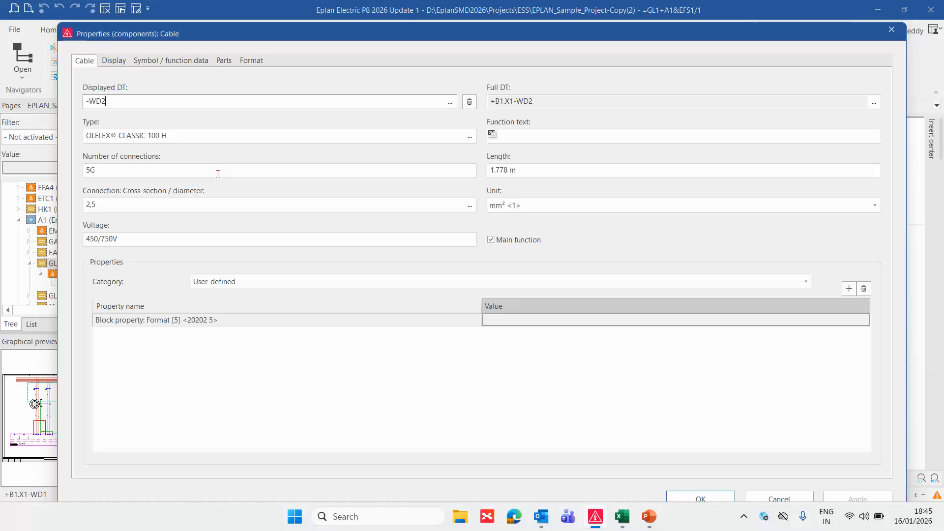
left_click(225, 61)
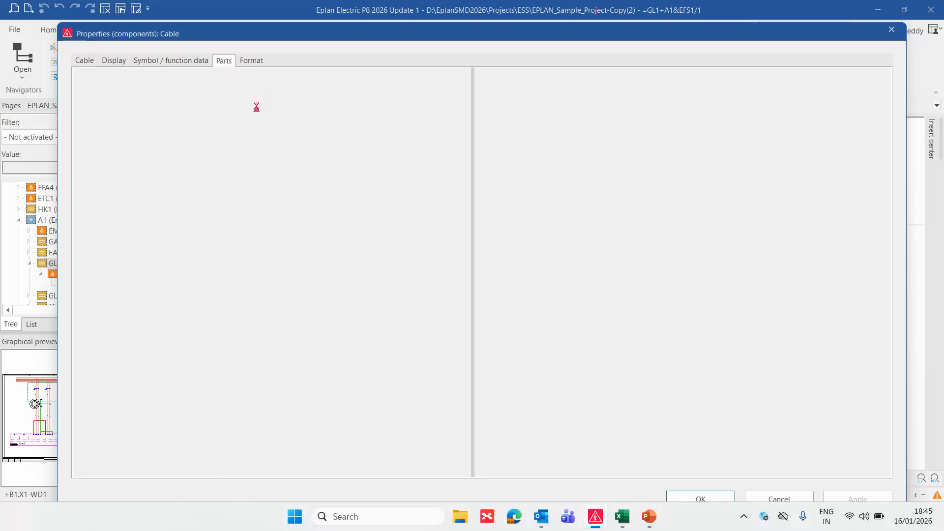
key("Escape")
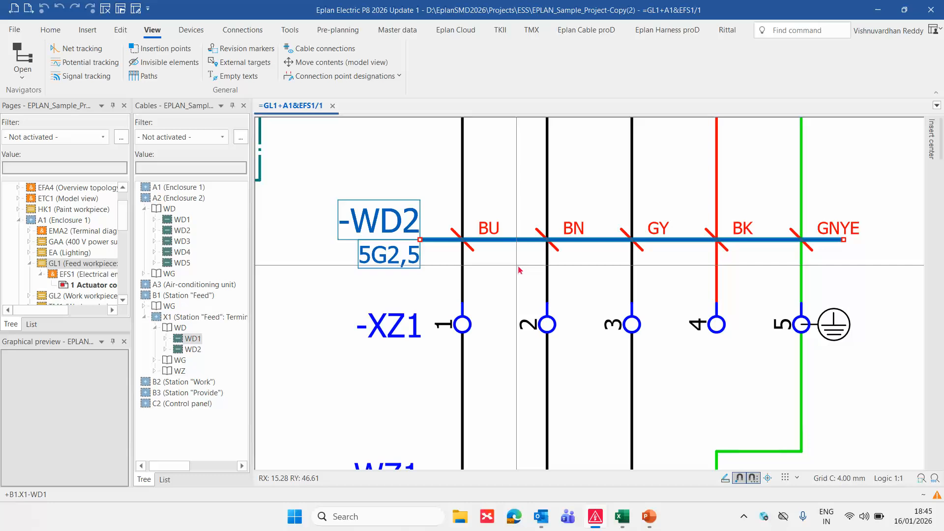
- Open the properties of the BU connection definition point of -WD2 and remove its Block property: Format [5]
left_click(504, 201)
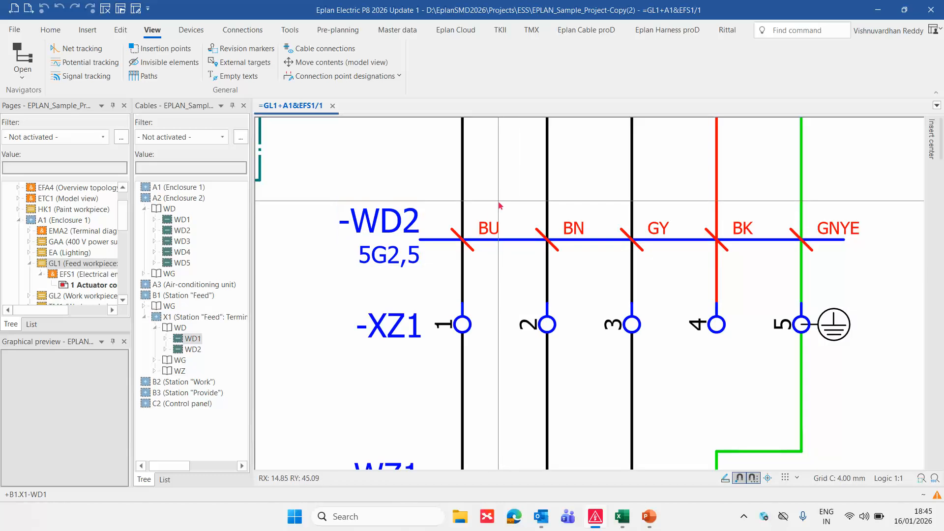
left_click(483, 223)
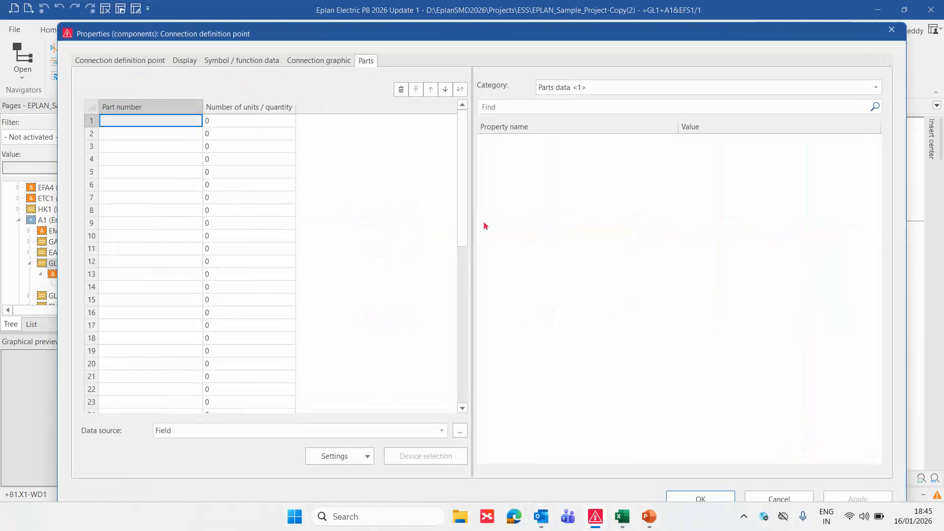
left_click(129, 63)
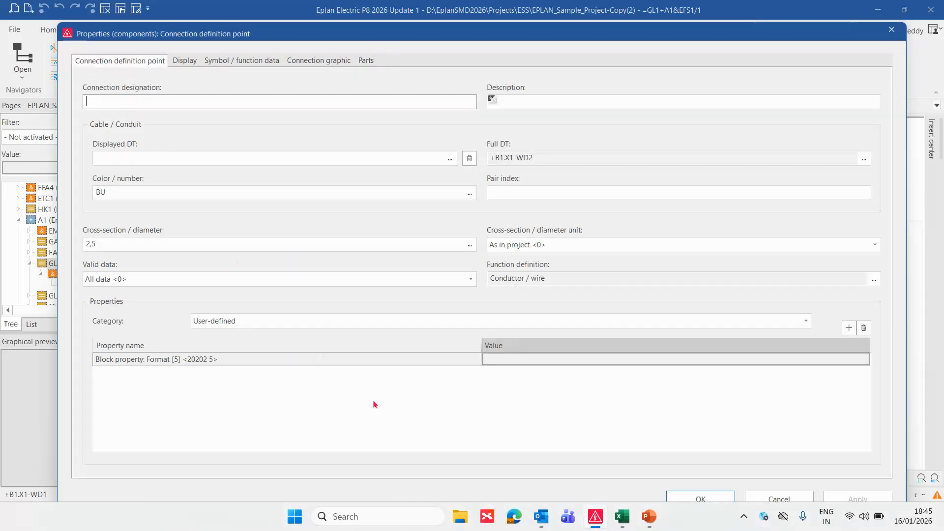
left_click(275, 363)
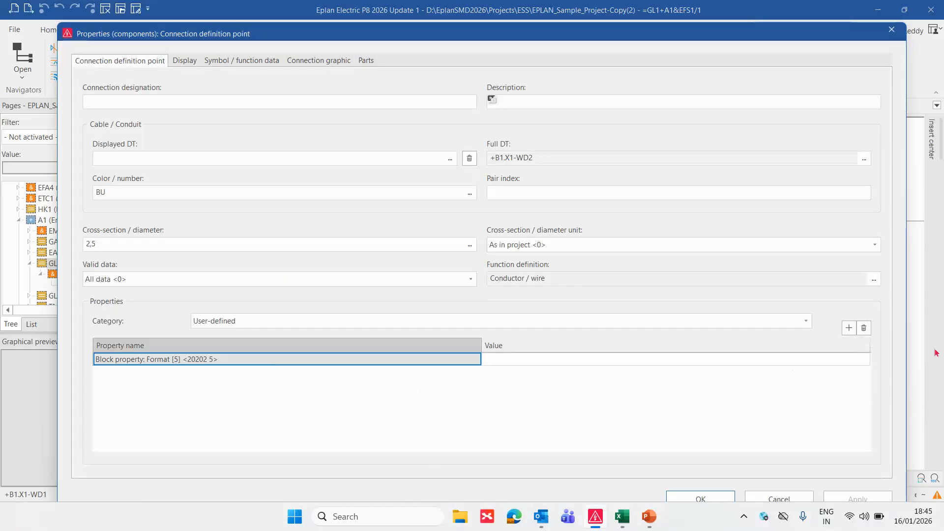
left_click(860, 328)
- Look at the connection definition point's properties under All categories and return the category to User-defined
left_click(500, 327)
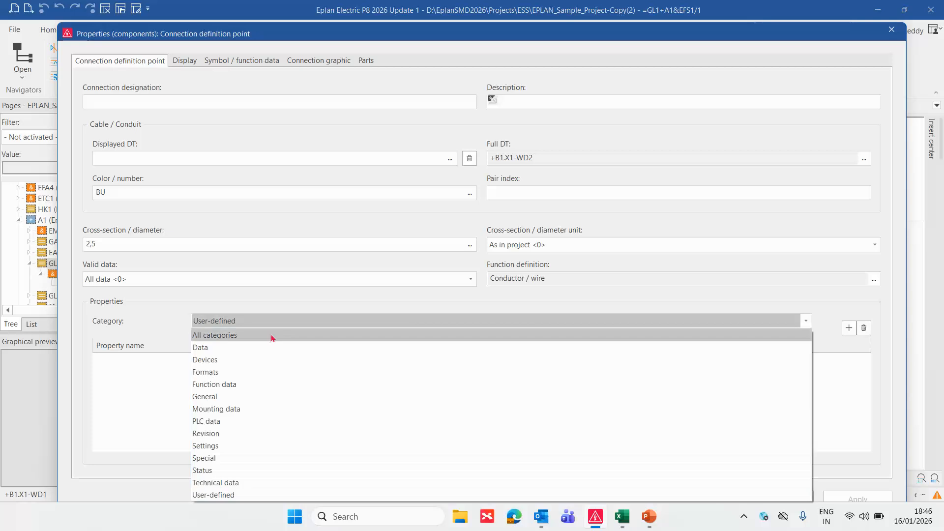
left_click(270, 339)
left_click(357, 322)
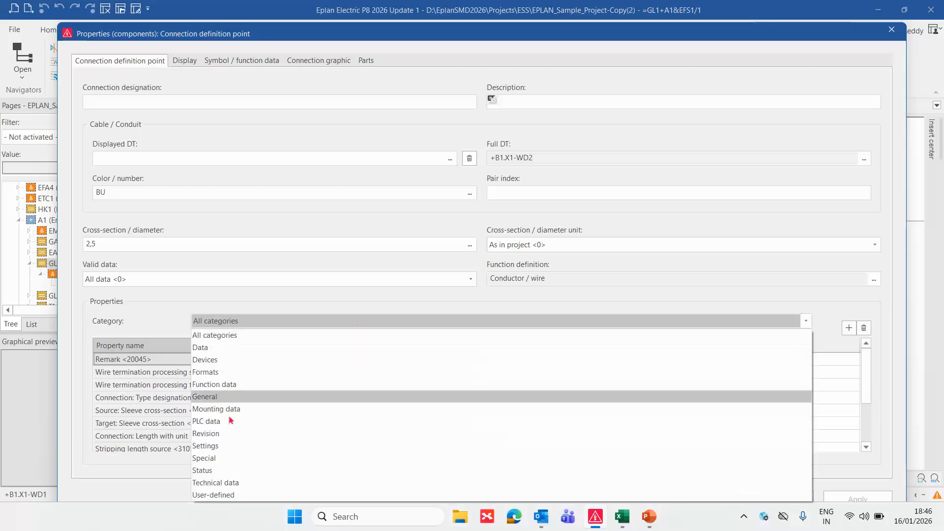
left_click(362, 494)
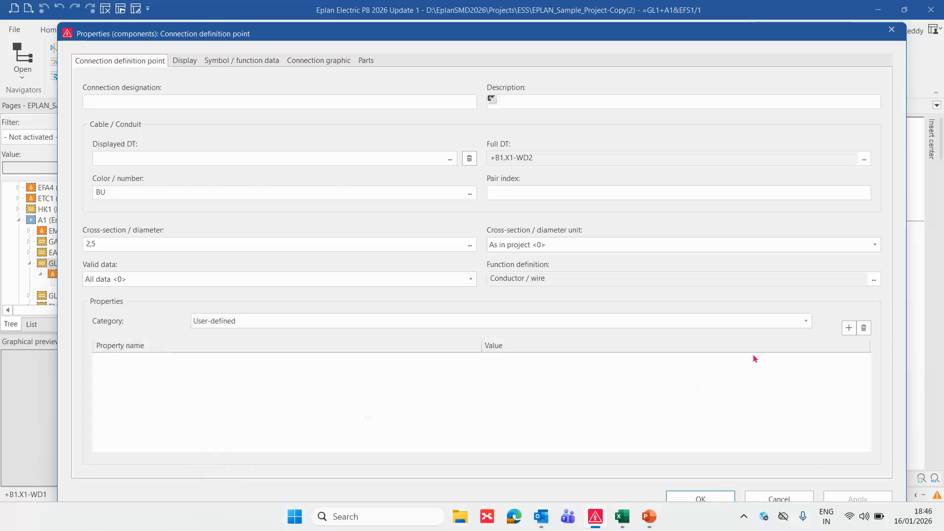
- Open the property selection, mark Block property: Format <20202> with a box and arrow, and tick Block property <20201>
left_click(848, 328)
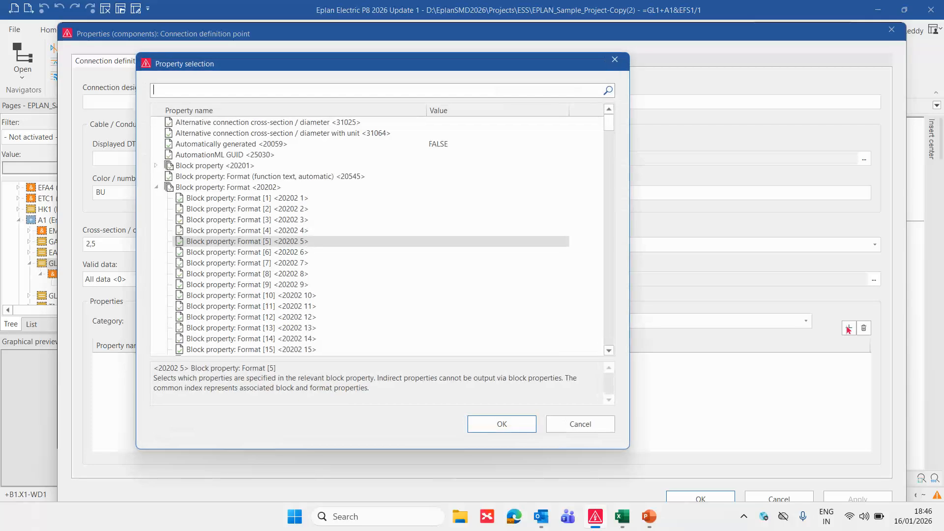
left_click(156, 188)
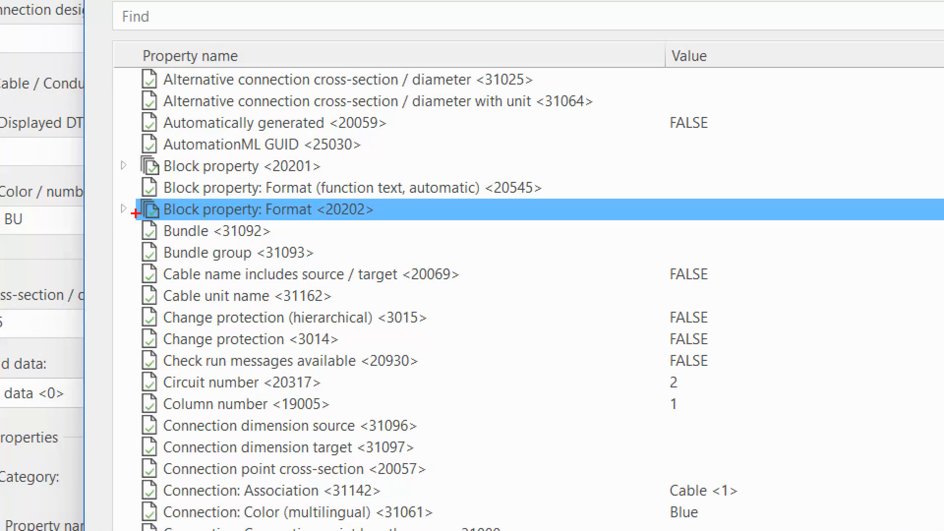
mouse_move(100, 198)
left_mouse_down("ctrl")
mouse_move(233, 220)
mouse_move(360, 220)
mouse_move(419, 242)
left_mouse_up("ctrl")
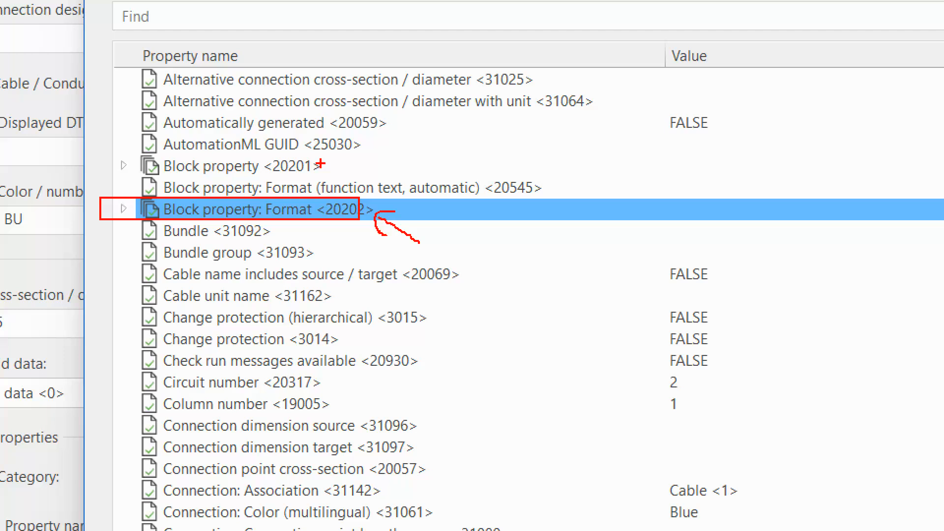
left_click_drag(333, 172, 418, 132)
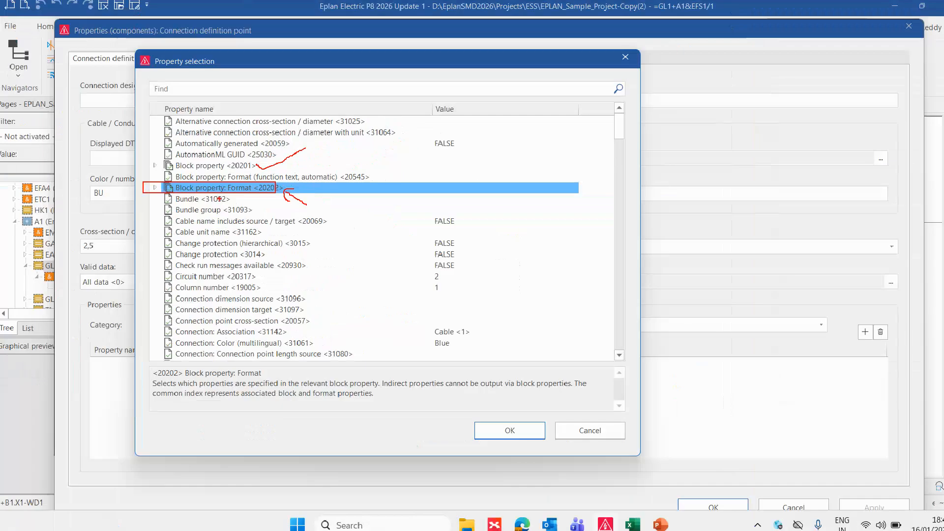
- Add Block property: Format [5] <20202 5> and Format [6] <20202 6> to the connection definition point's user-defined properties
left_click(124, 209)
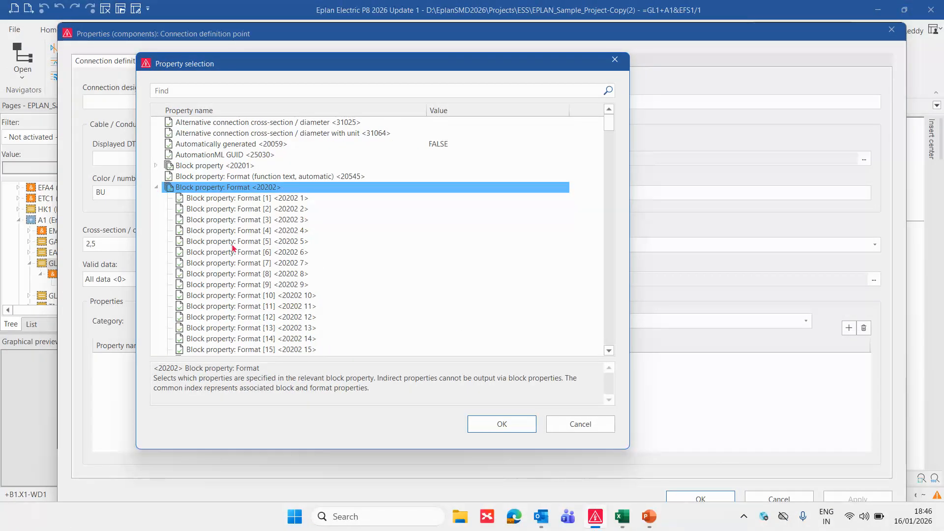
double_click(292, 241)
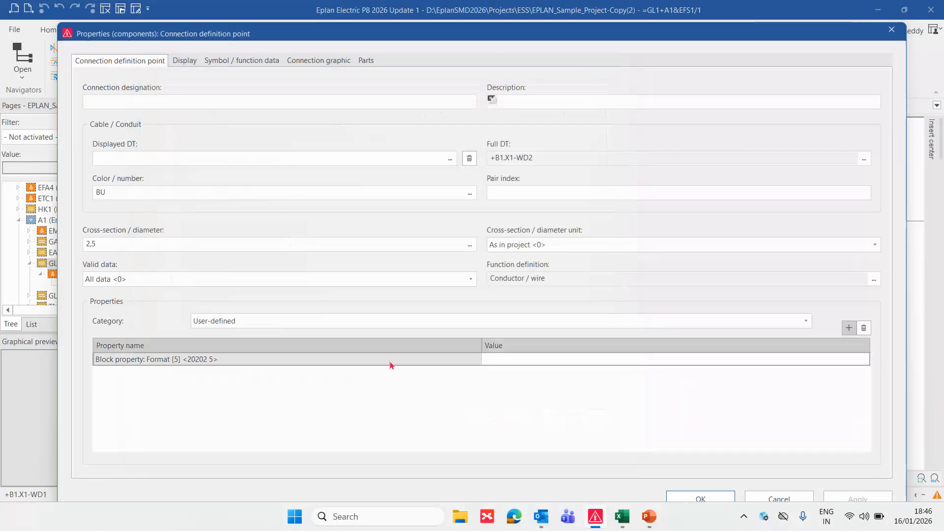
left_click(848, 329)
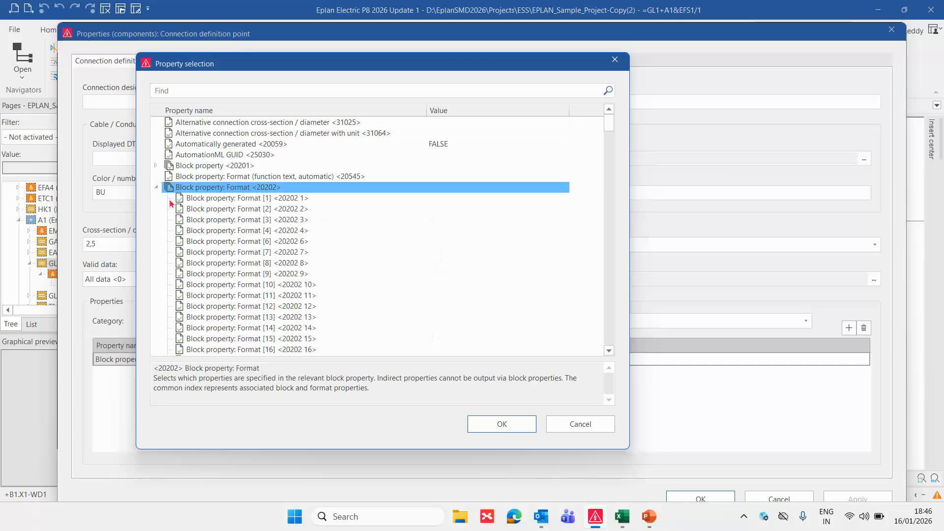
double_click(288, 242)
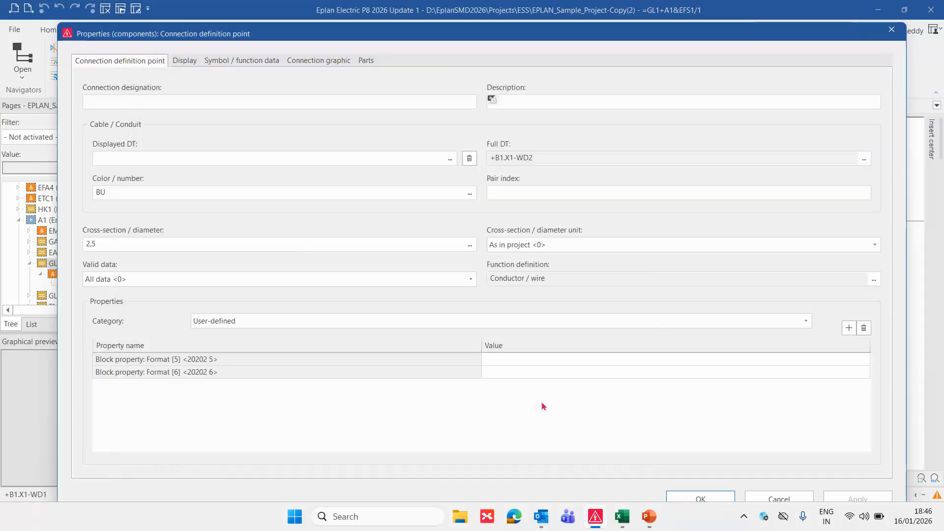
left_click(504, 361)
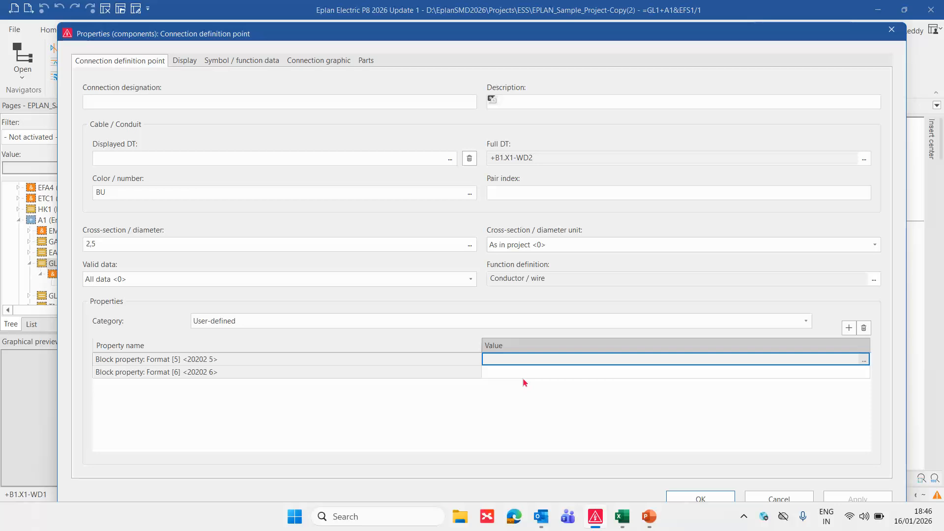
left_click(518, 395)
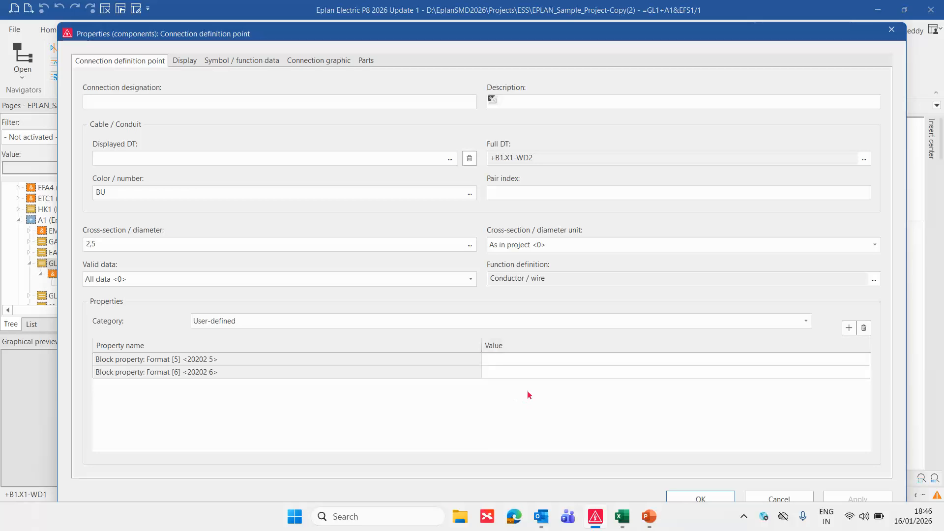
left_click(528, 360)
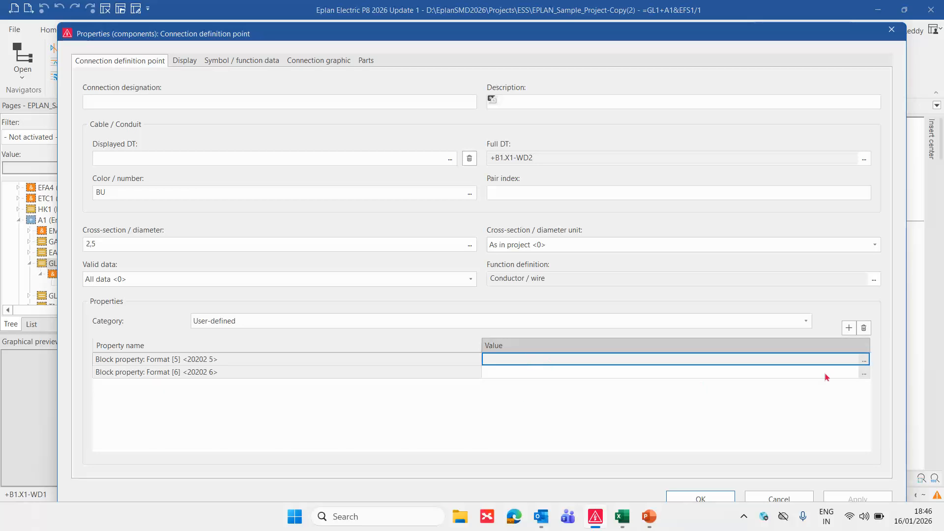
left_click(864, 362)
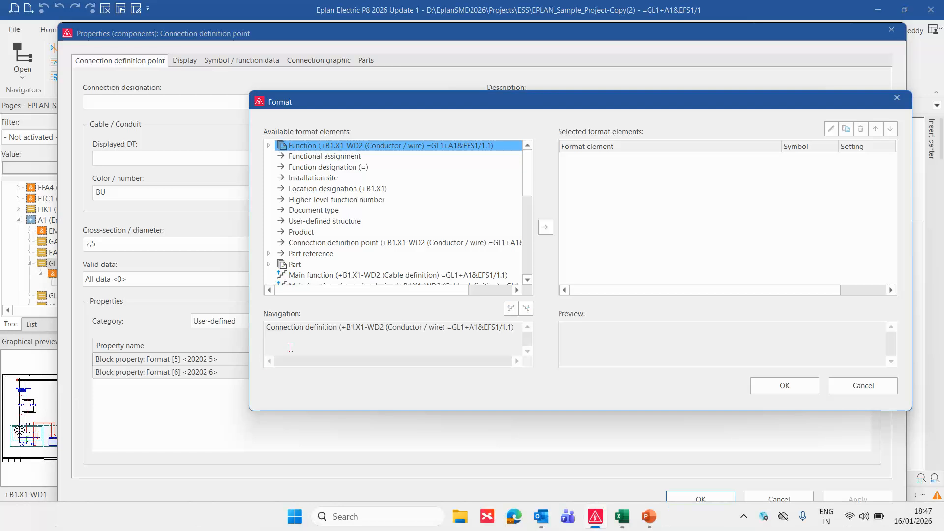
scroll(392, 262, "down", 1)
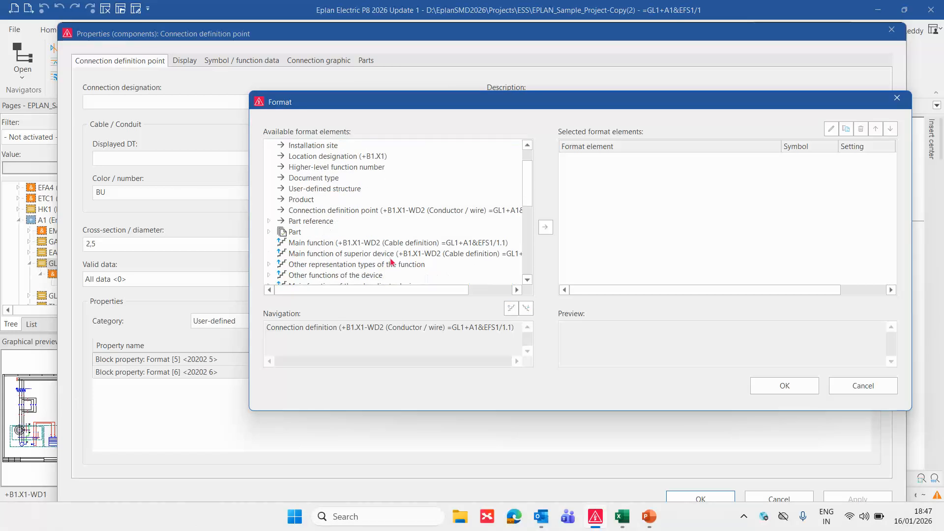
left_click(331, 244)
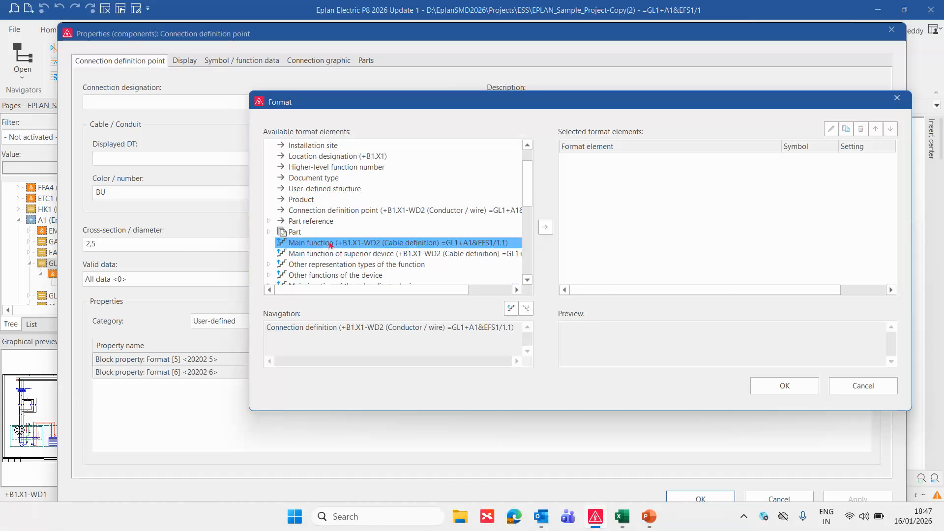
left_click(511, 308)
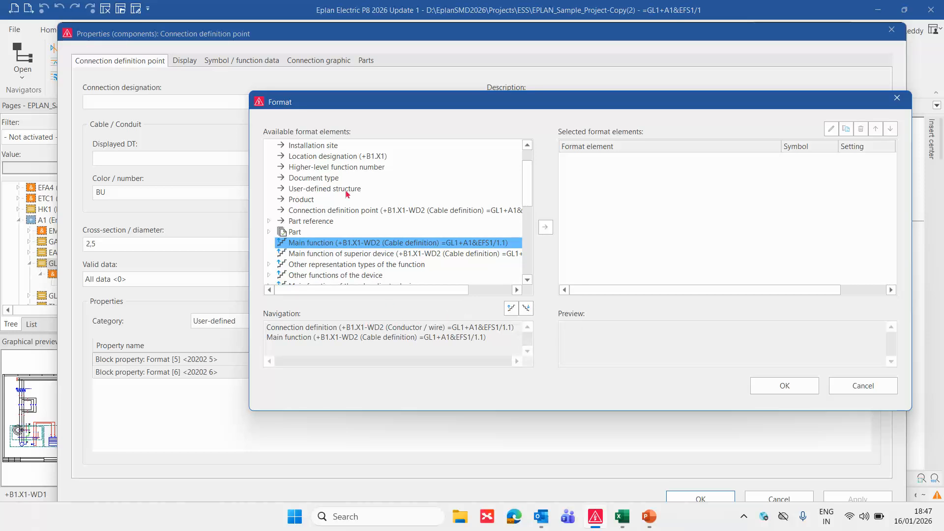
scroll(313, 173, "up", 1)
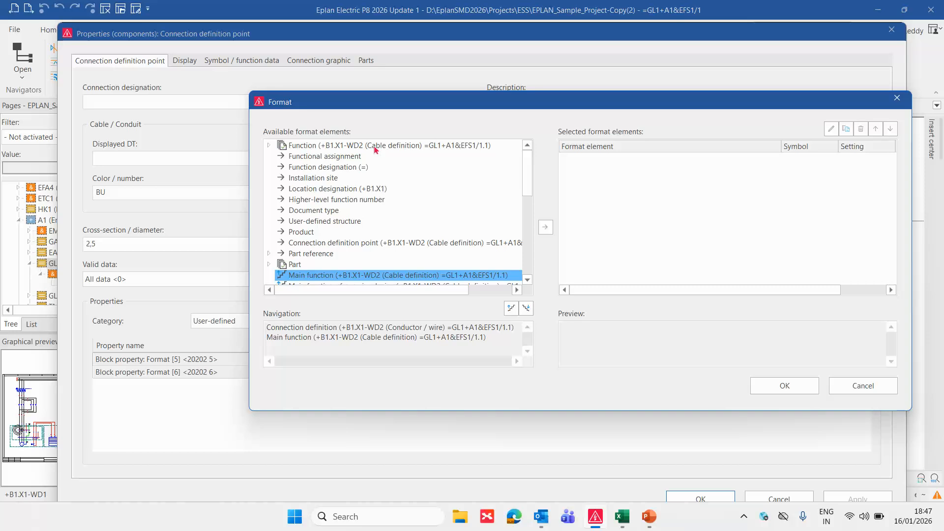
key("Escape")
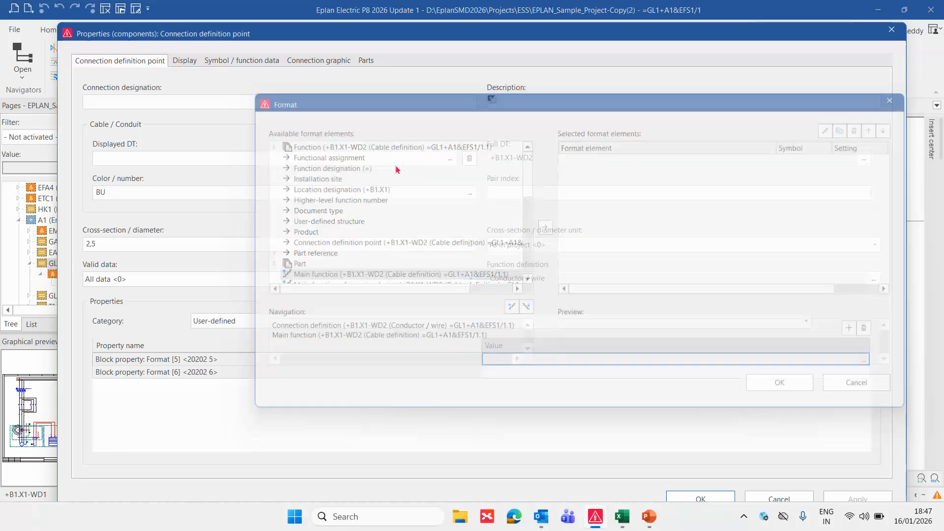
- Open the format editor for Block property: Format [5] and go one level into the Main function (+B1.X1-WD2, Cable definition)
left_click(862, 361)
left_click(864, 361)
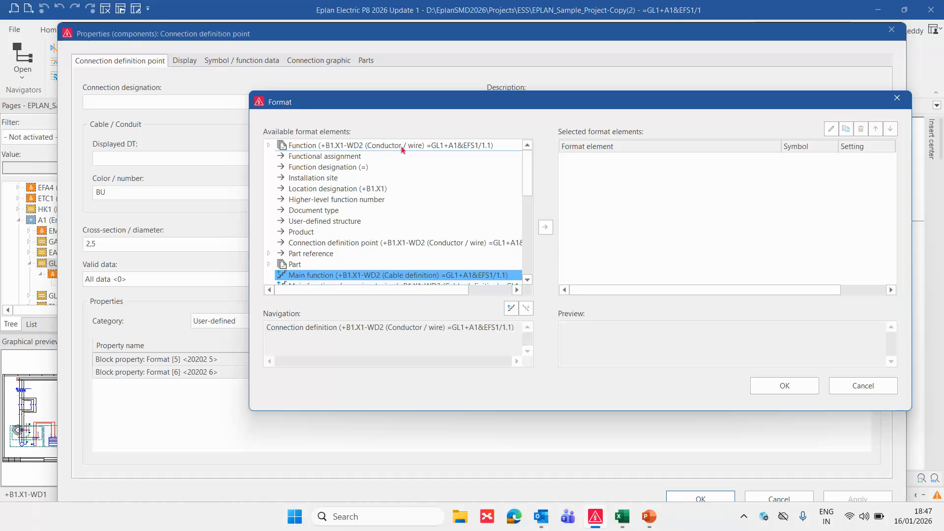
scroll(369, 263, "down", 1)
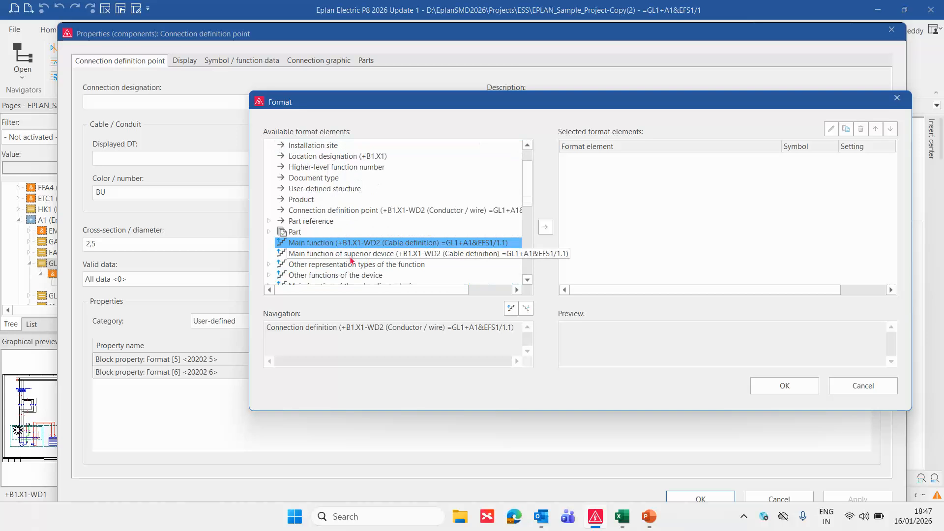
left_click(339, 253)
left_click(348, 242)
scroll(349, 244, "up", 1)
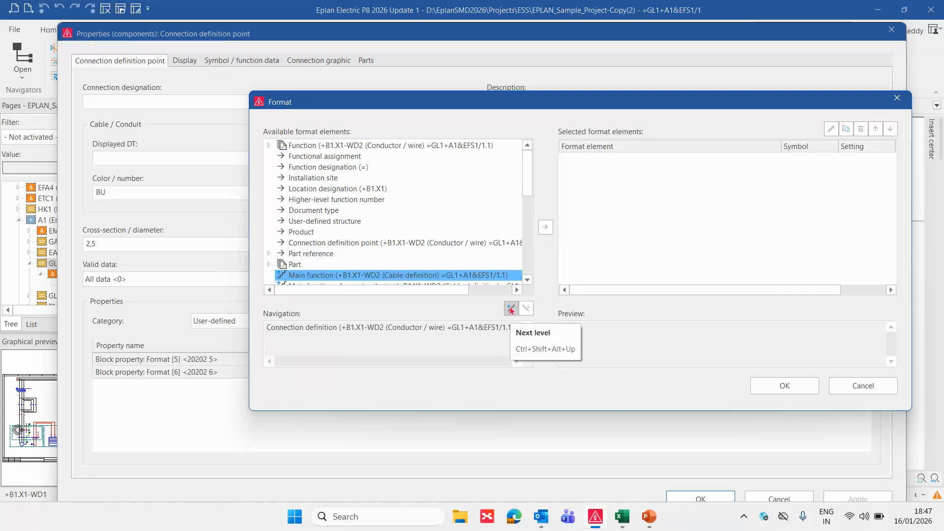
left_click(512, 310)
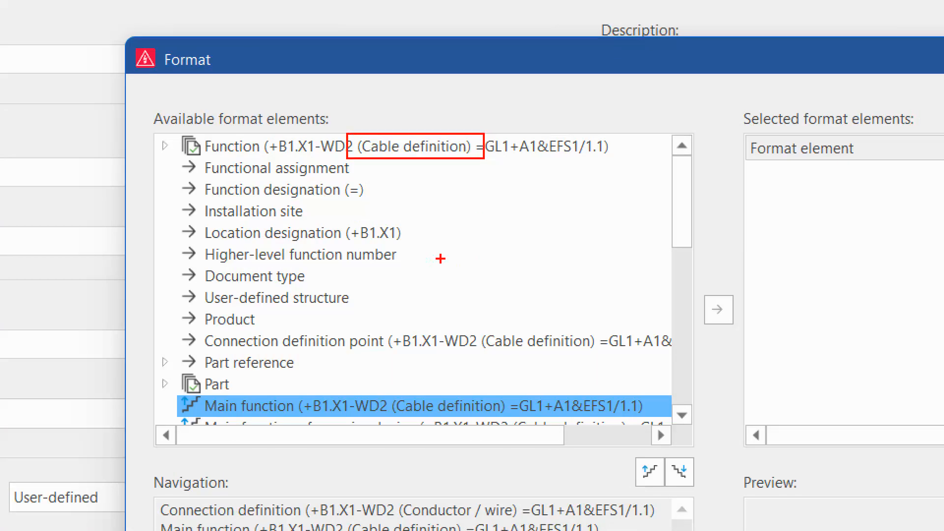
left_click_drag(443, 268, 725, 256)
key("r")
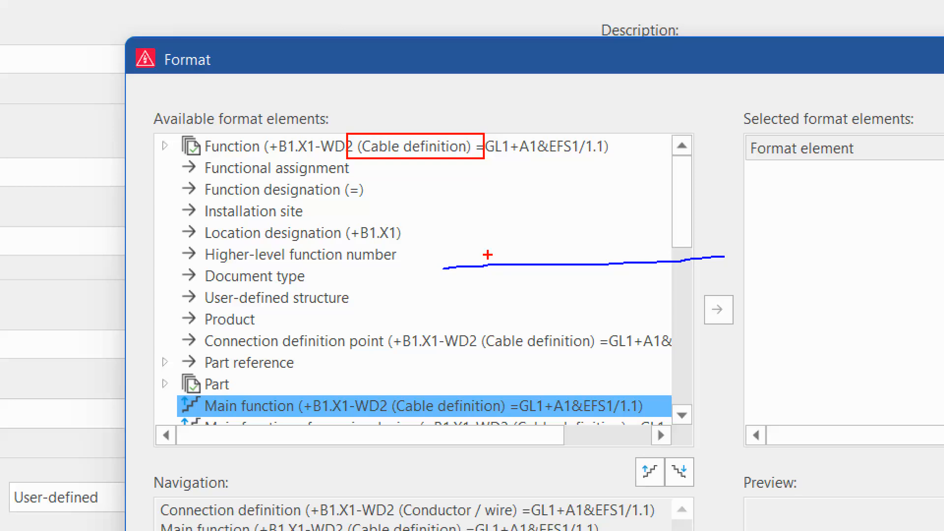
left_click_drag(512, 233, 505, 285)
left_click_drag(606, 240, 600, 286)
mouse_move(493, 269)
left_mouse_down()
mouse_move(518, 255)
mouse_move(455, 240)
mouse_move(449, 274)
left_mouse_up()
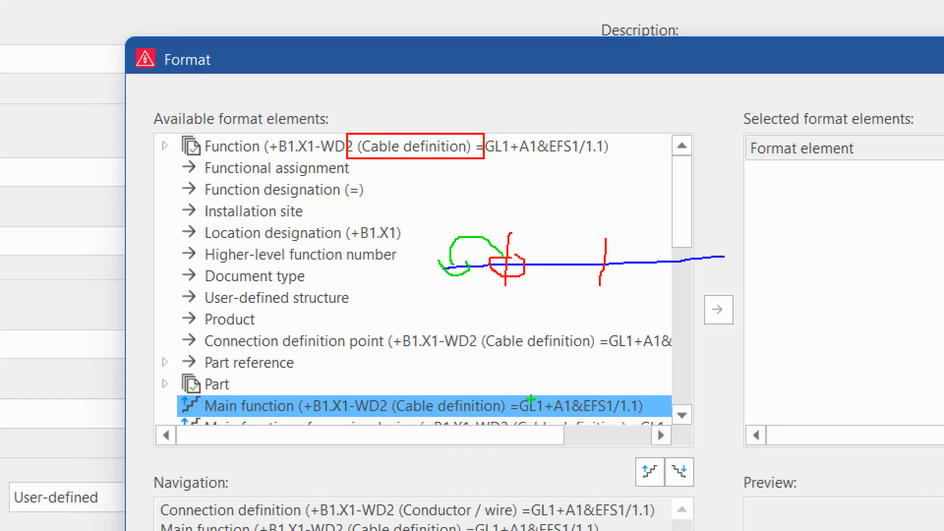
key("Escape")
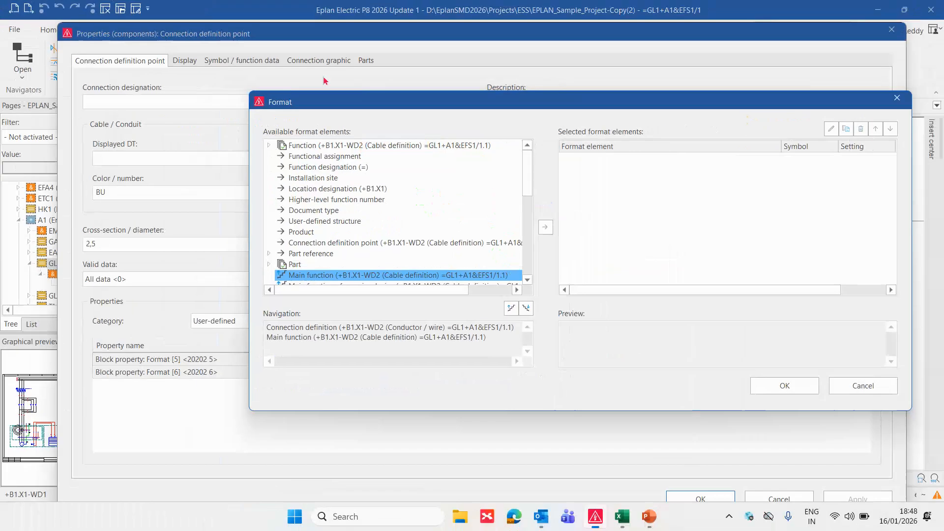
- Add the cable definition's device tag property DT (full) <20006> as the format element of Format [5] and confirm the format
left_click(269, 145)
double_click(325, 157)
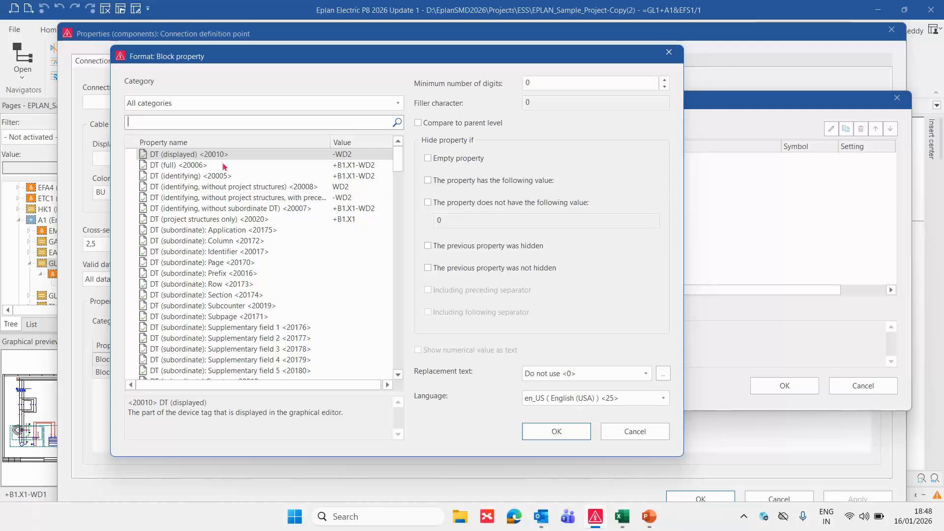
left_click(191, 166)
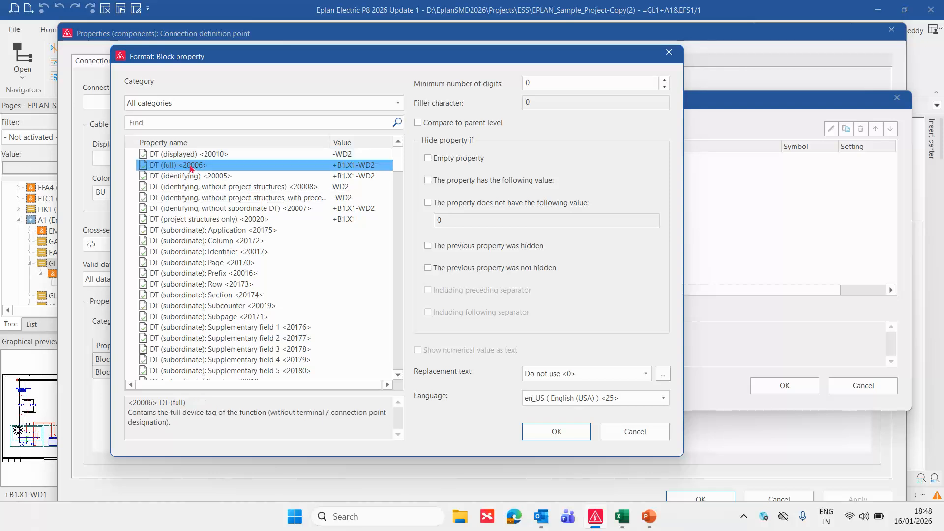
left_click(560, 433)
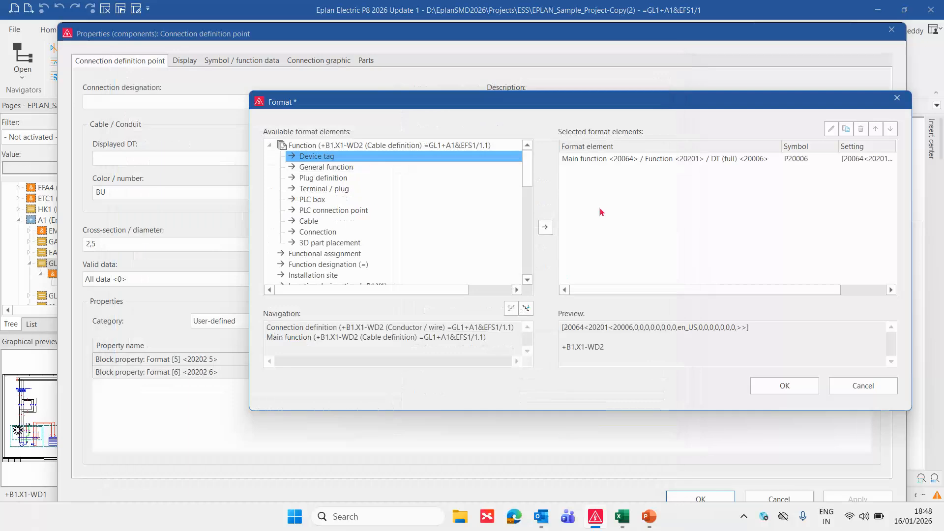
left_click(651, 163)
left_click(781, 386)
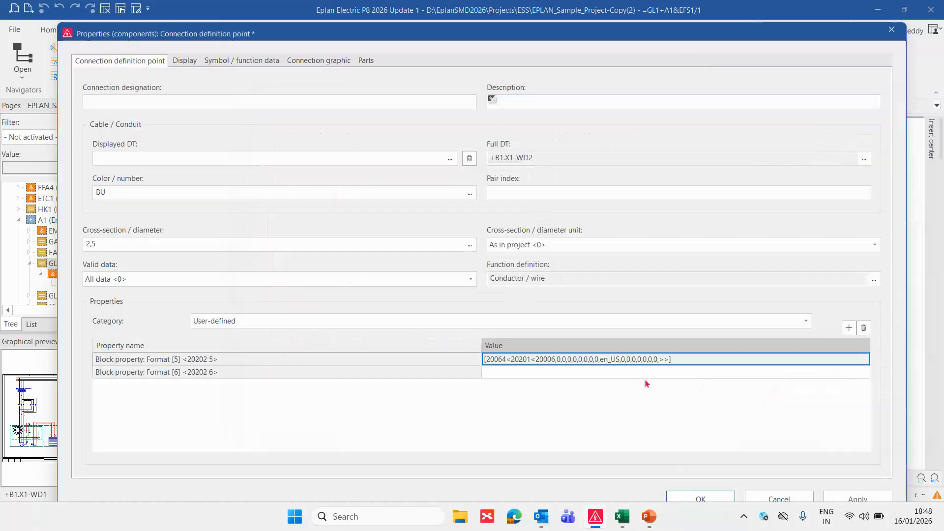
- Open the format editor for Block property: Format [6] and go one level into the Main function (Cable definition) of -WD2
left_click(565, 375)
left_click(469, 375)
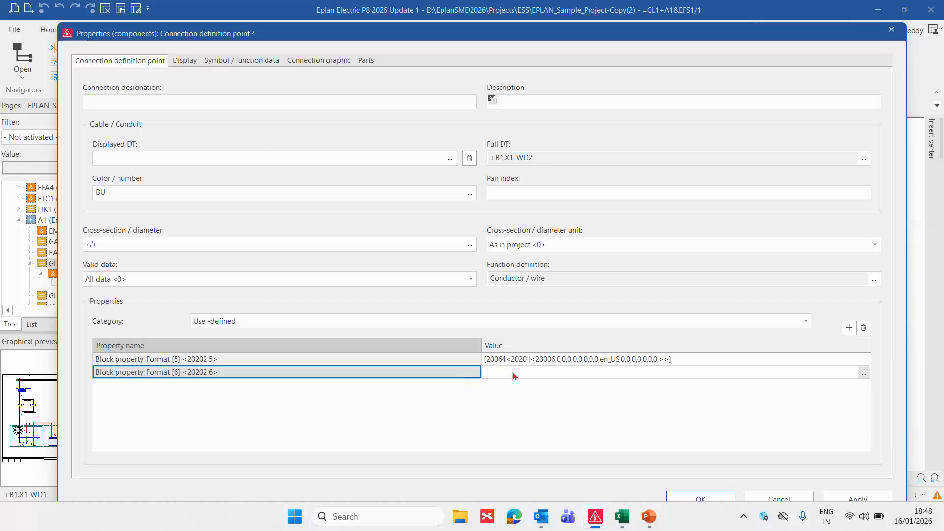
left_click(514, 375)
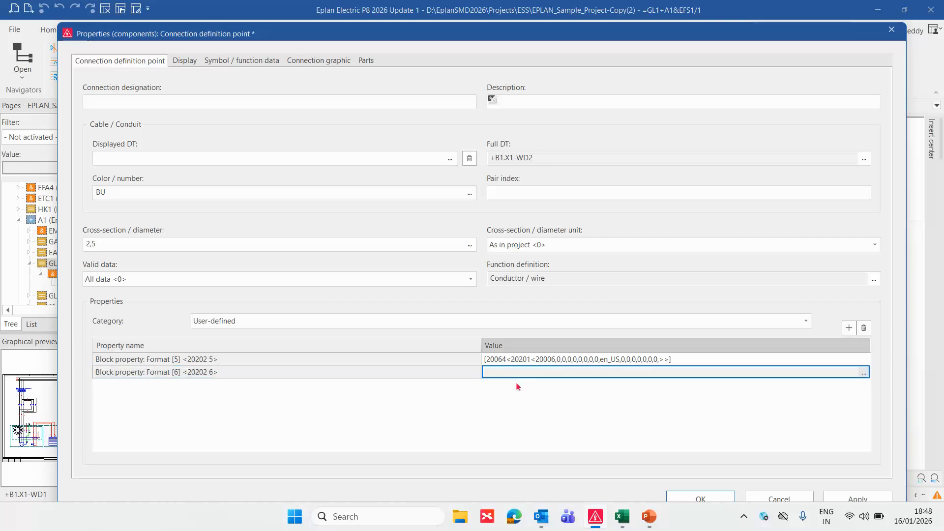
left_click(865, 375)
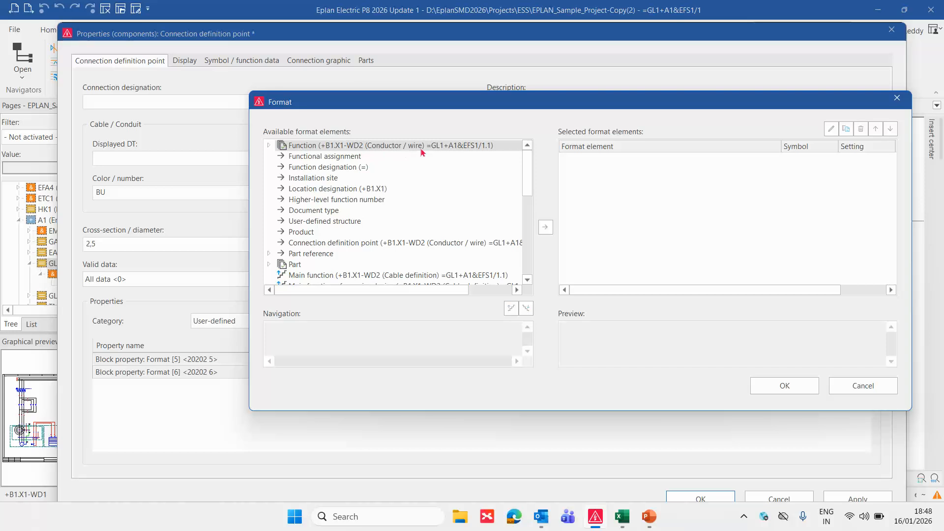
scroll(361, 253, "down", 1)
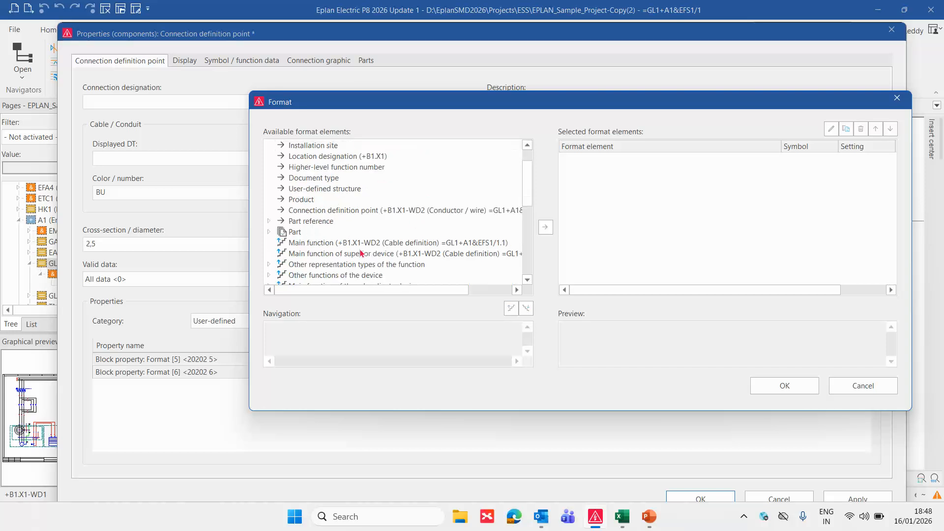
left_click(361, 244)
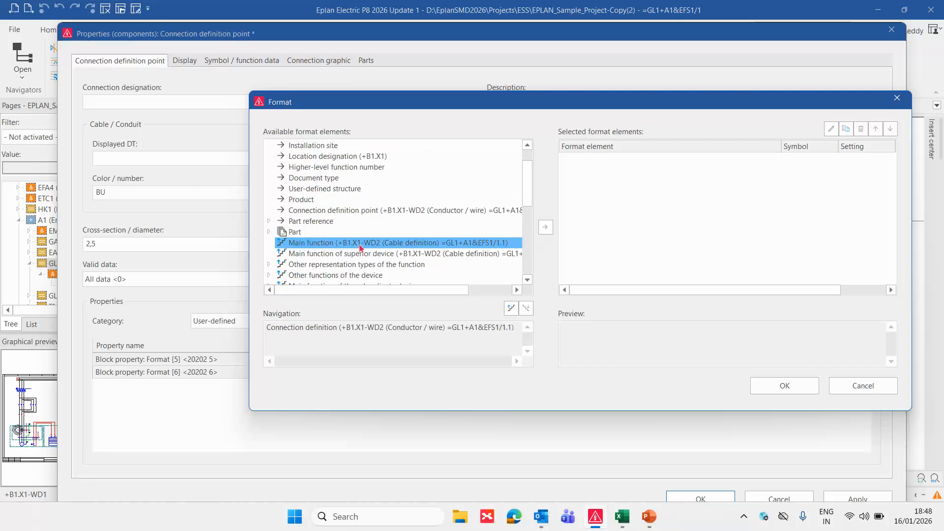
left_click(510, 309)
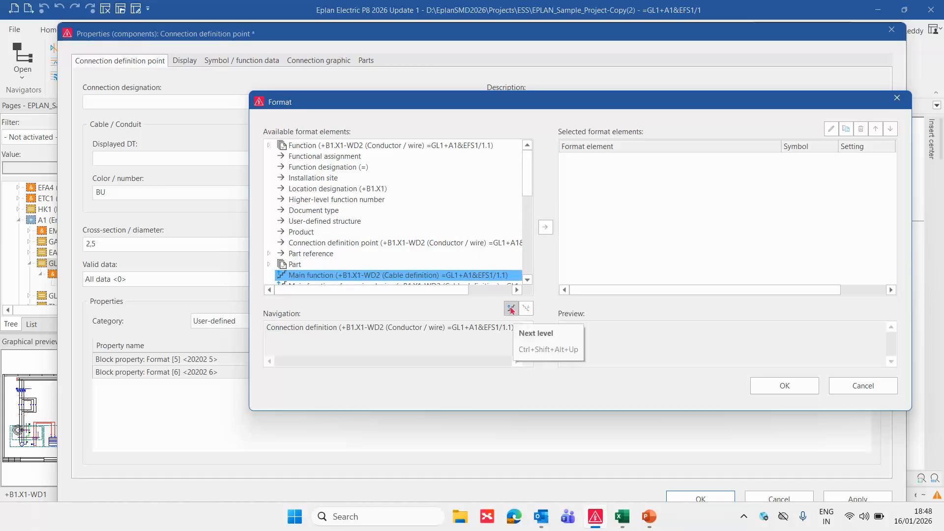
left_click(511, 310)
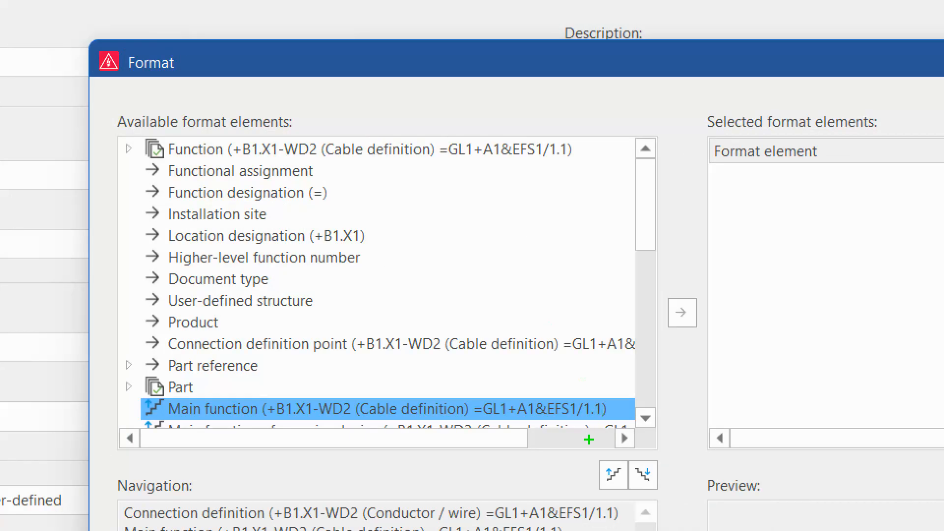
mouse_move(574, 454)
left_mouse_down()
mouse_move(626, 491)
mouse_move(561, 405)
left_mouse_up()
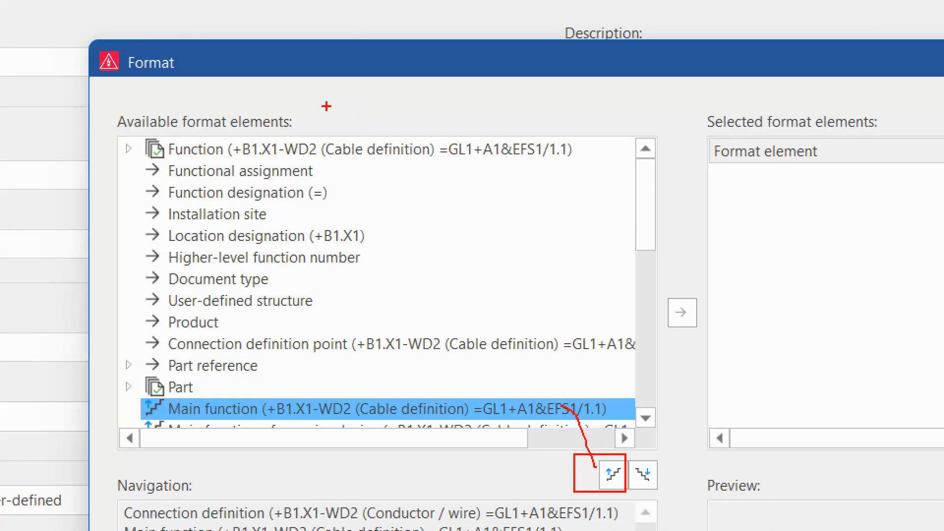
mouse_move(301, 122)
left_mouse_down()
mouse_move(336, 154)
mouse_move(456, 166)
left_mouse_up()
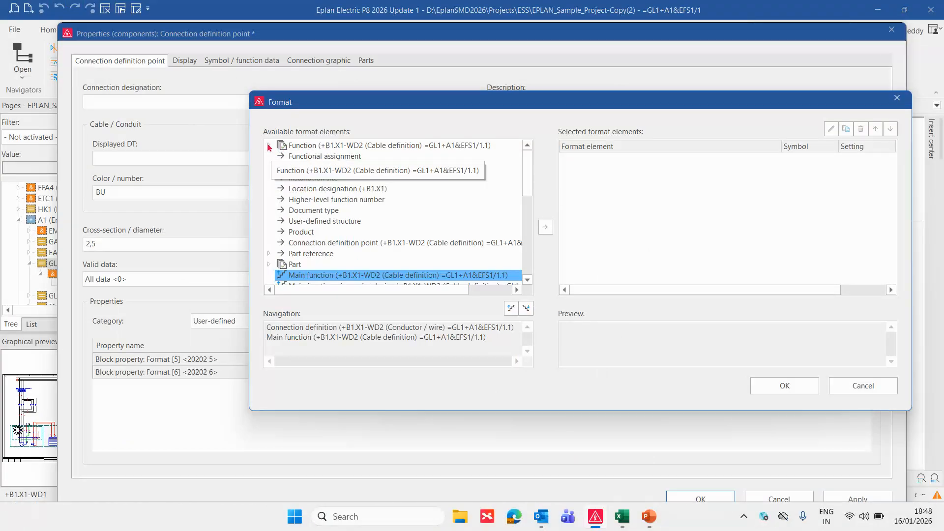
- Examine the properties available under Part 1 (LAPP.0014159) of the cable definition for Format [6], without adding any
left_click(269, 146)
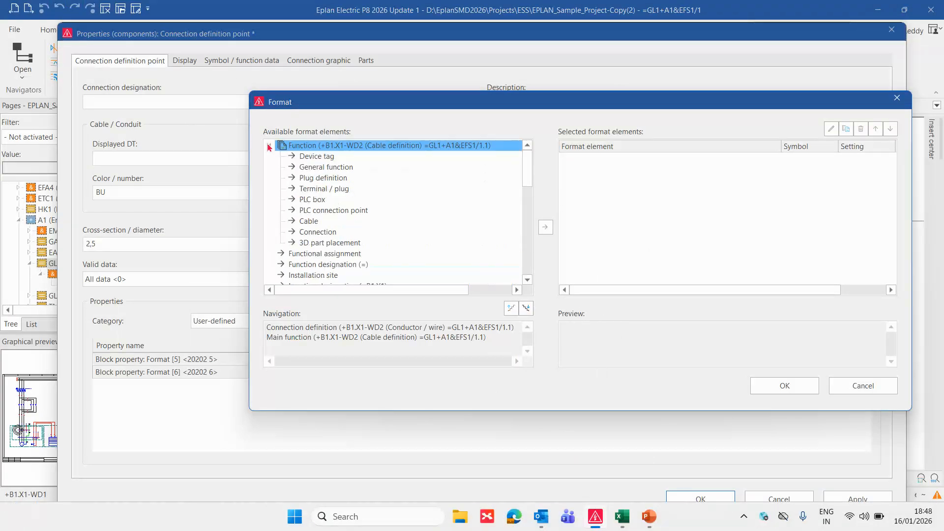
scroll(326, 228, "down", 4)
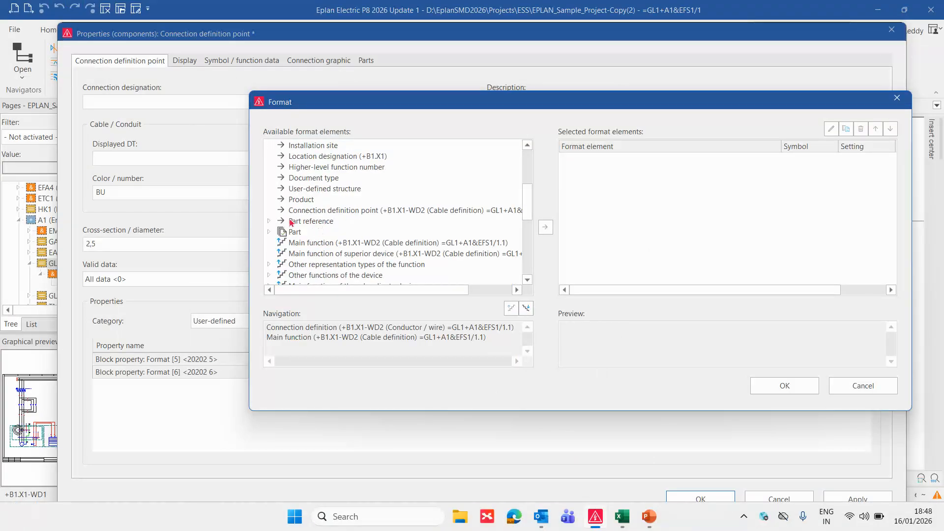
double_click(279, 232)
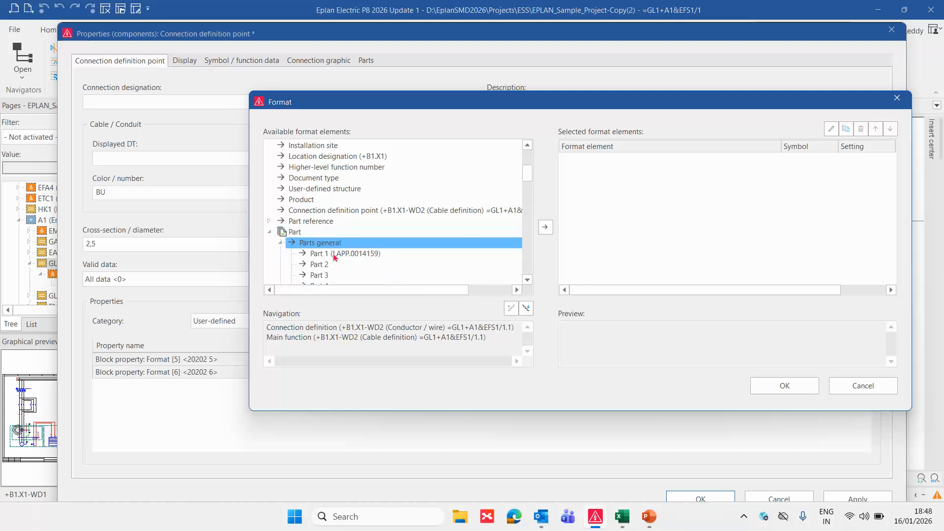
left_click(336, 255)
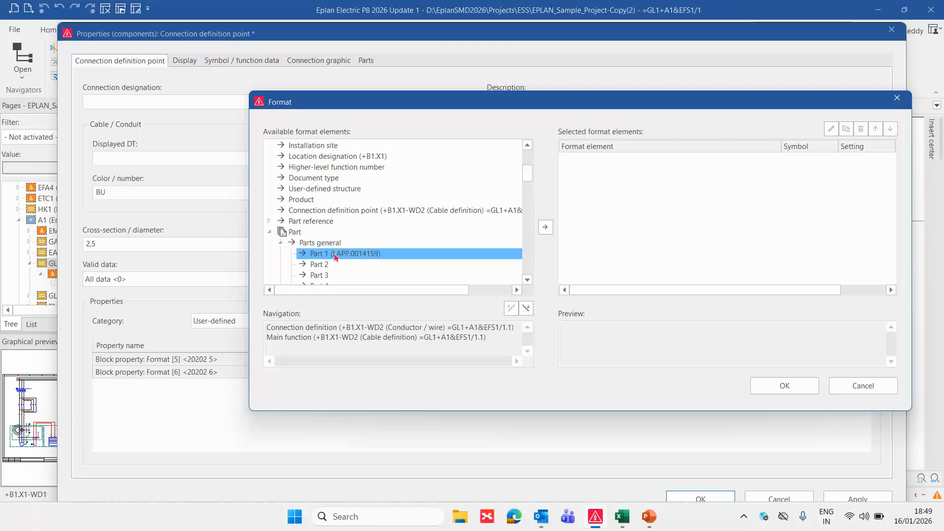
double_click(336, 256)
scroll(291, 255, "down", 8)
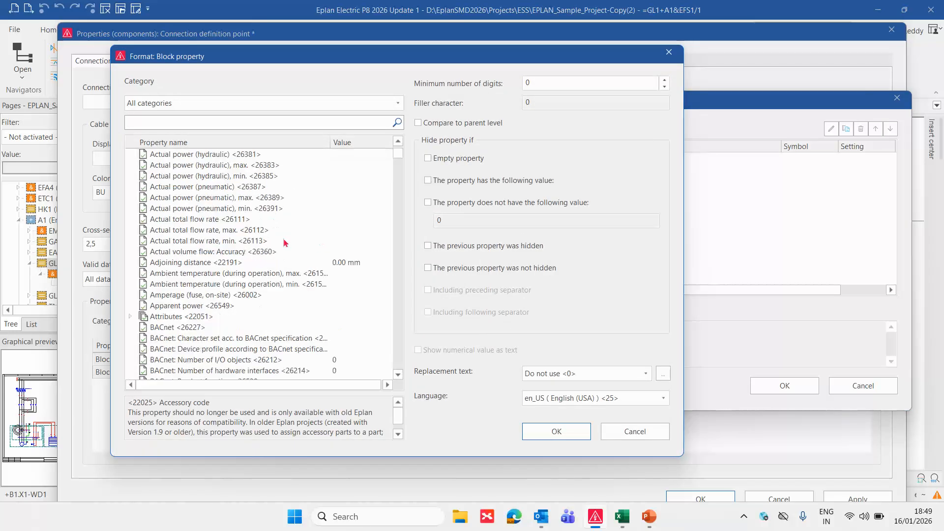
scroll(290, 254, "down", 20)
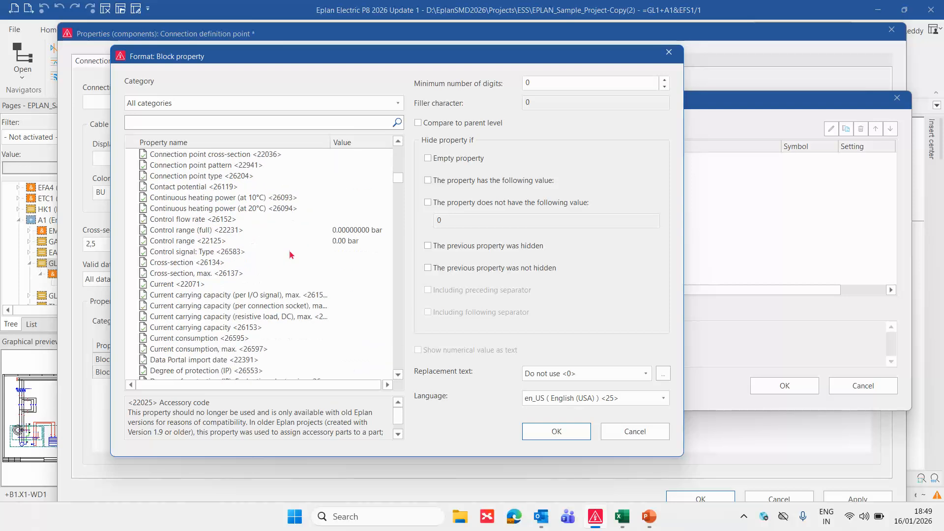
scroll(292, 255, "down", 6)
key("Escape")
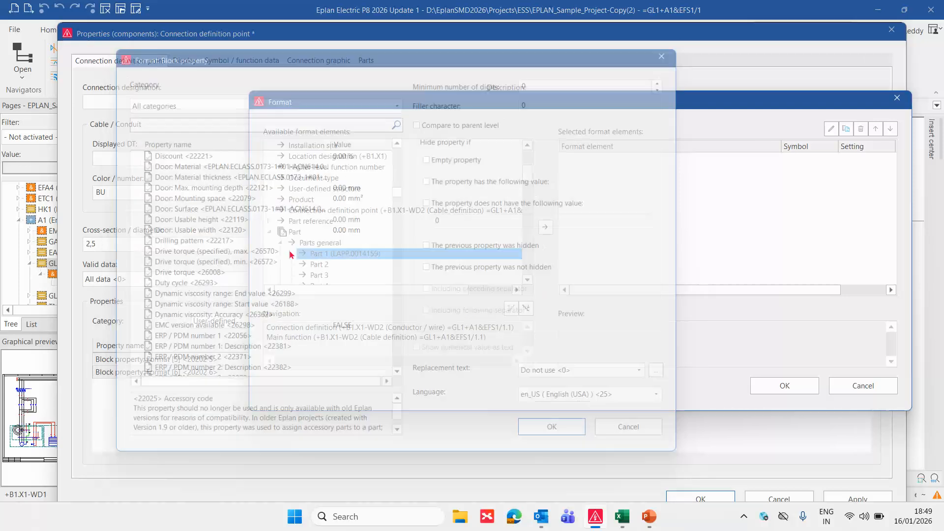
- Look through the General function properties and values of the cable definition -WD2, without adding a format element
scroll(343, 224, "up", 4)
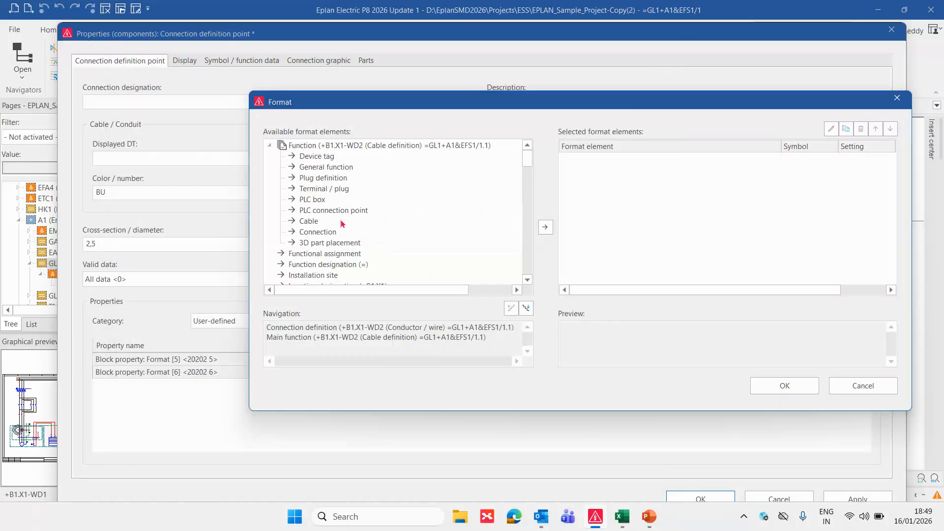
double_click(320, 167)
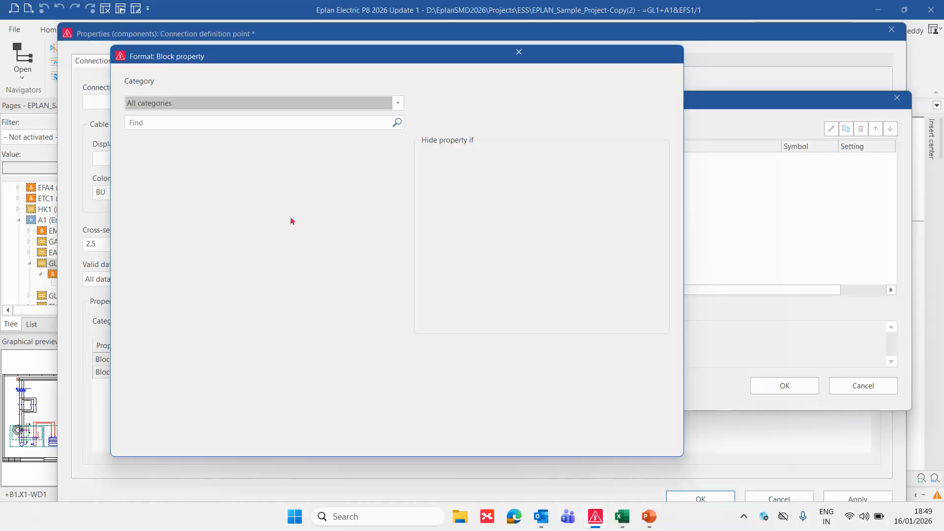
scroll(311, 251, "down", 12)
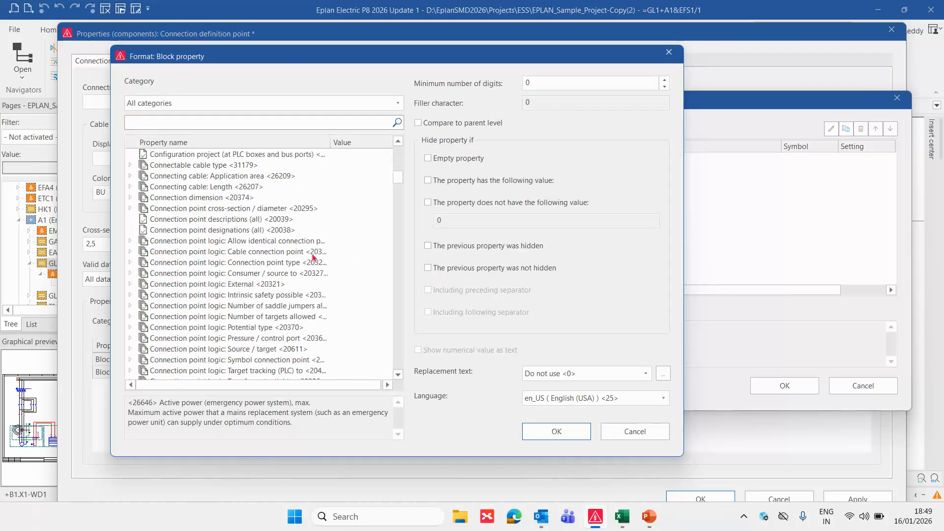
scroll(315, 261, "up", 4)
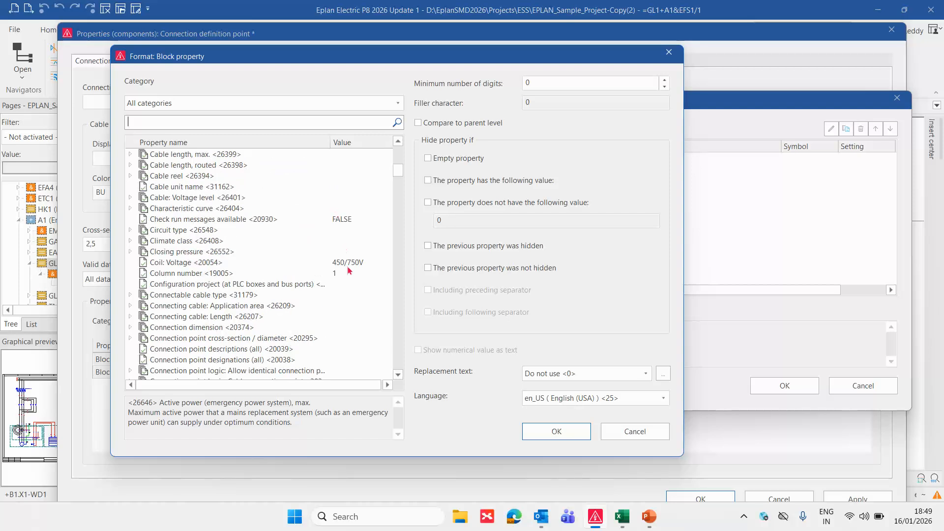
scroll(349, 270, "down", 20)
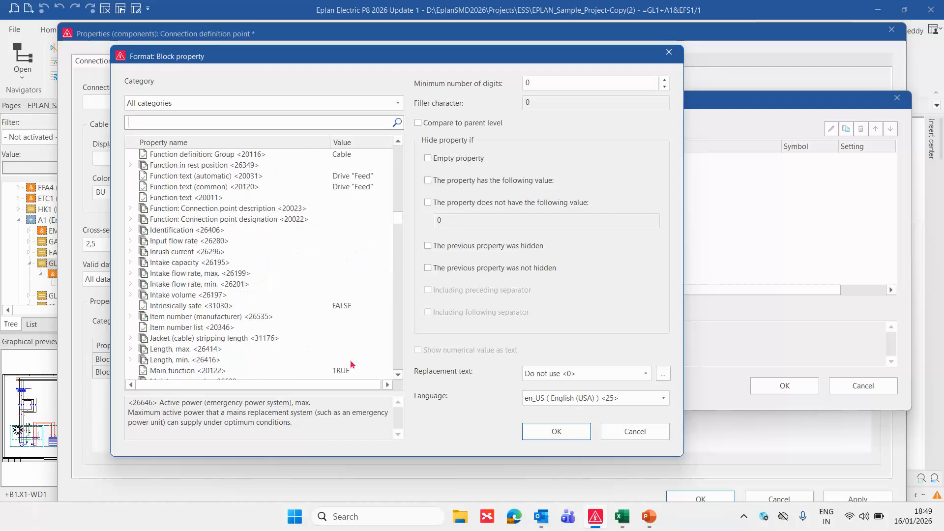
scroll(353, 364, "down", 4)
scroll(346, 319, "down", 8)
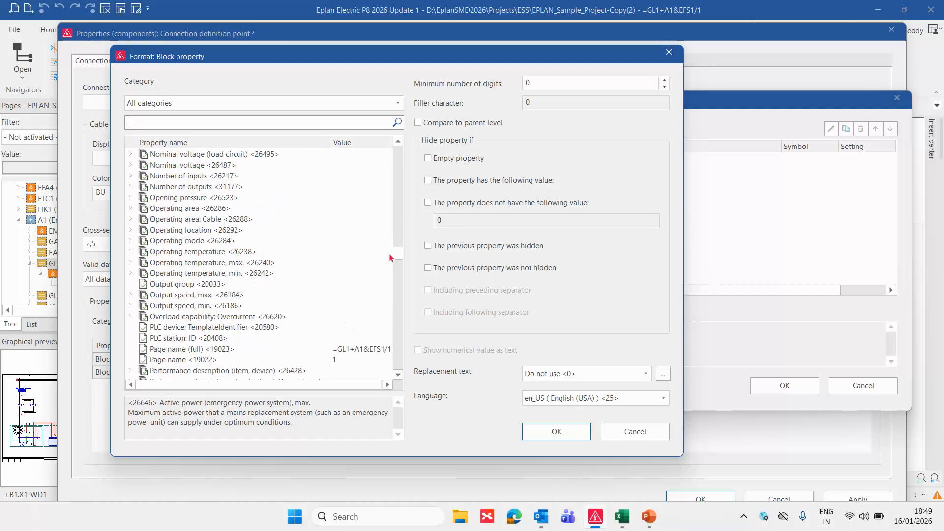
left_click(668, 53)
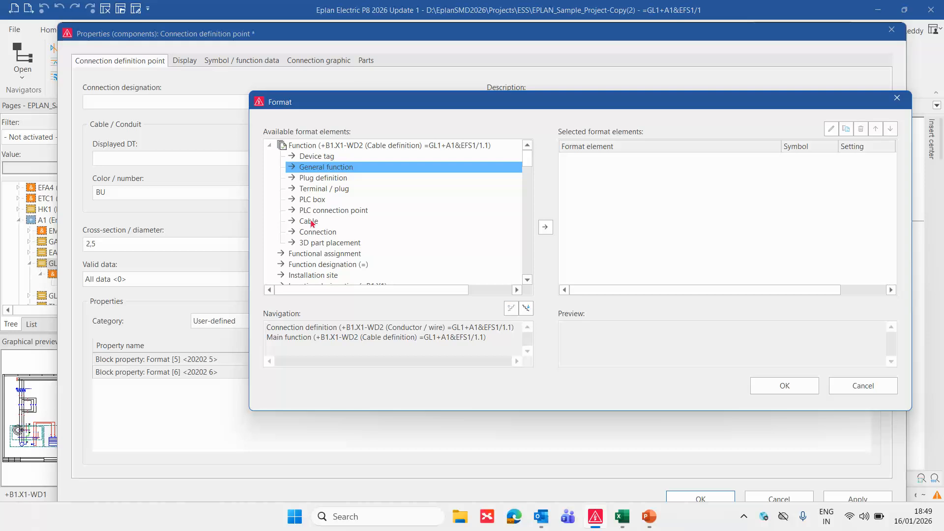
key("ctrl+1")
left_click(300, 150)
mouse_move(293, 132)
left_mouse_down("ctrl")
mouse_move(368, 152)
mouse_move(477, 158)
left_mouse_up("ctrl")
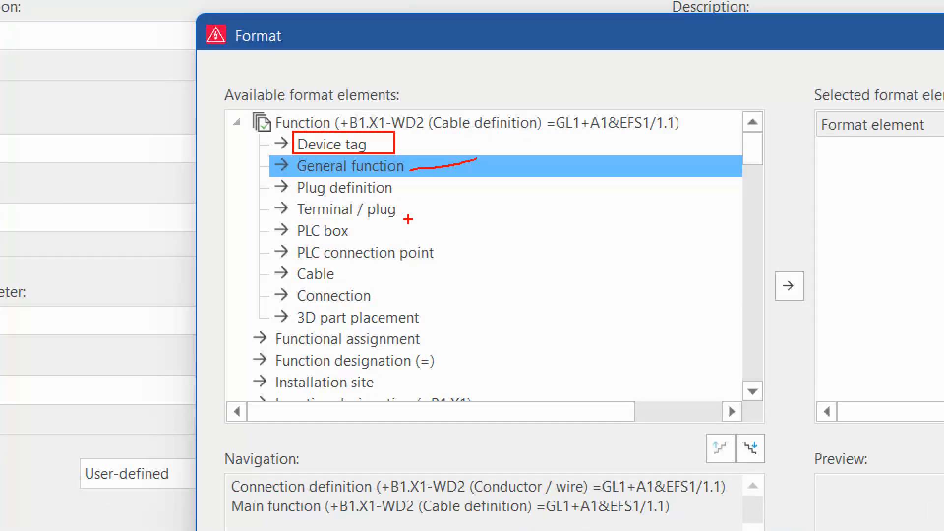
left_click_drag(408, 218, 472, 202)
mouse_move(253, 257)
left_mouse_down()
mouse_move(331, 282)
mouse_move(287, 256)
left_mouse_up()
key("Escape")
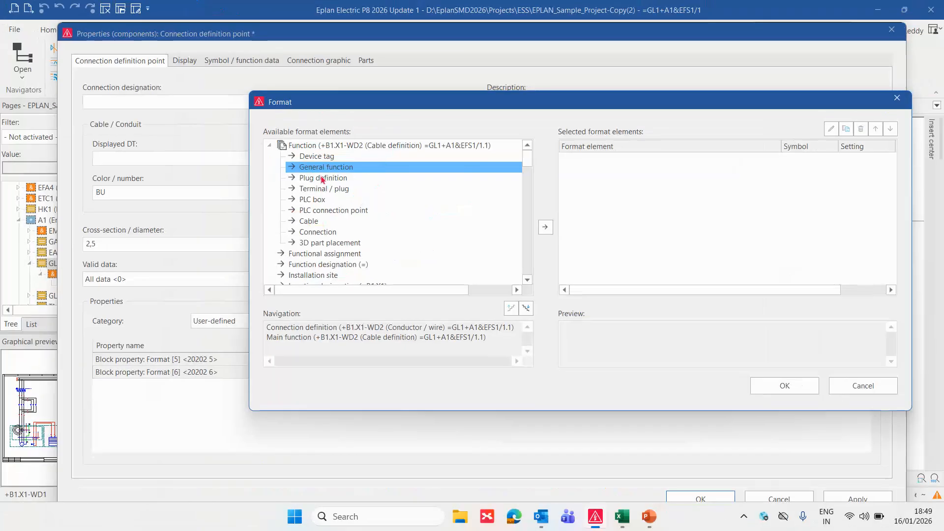
- Add the Cable property for number of connections and cross-section / diameter with unit <20071> to Format [6] and confirm the format
double_click(309, 222)
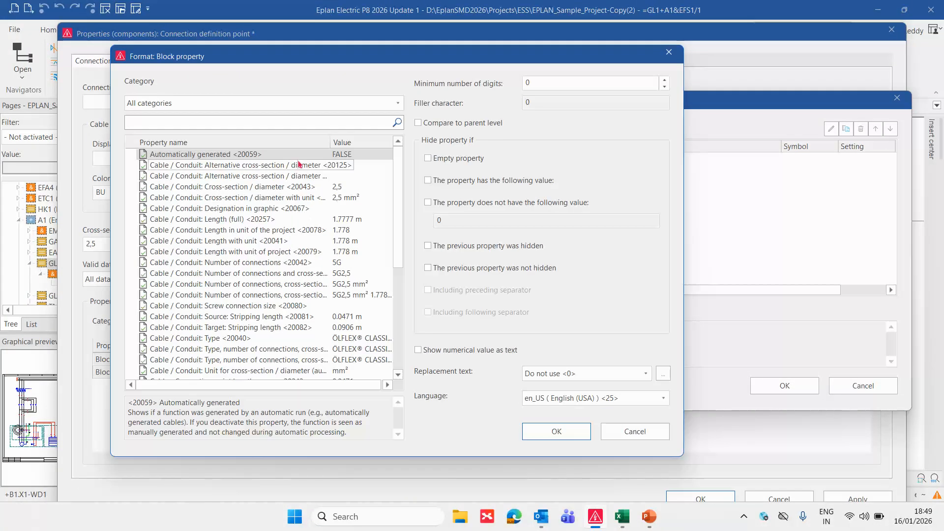
left_click(329, 154)
mouse_move(330, 142)
left_mouse_down()
mouse_move(312, 143)
mouse_move(322, 143)
left_mouse_up()
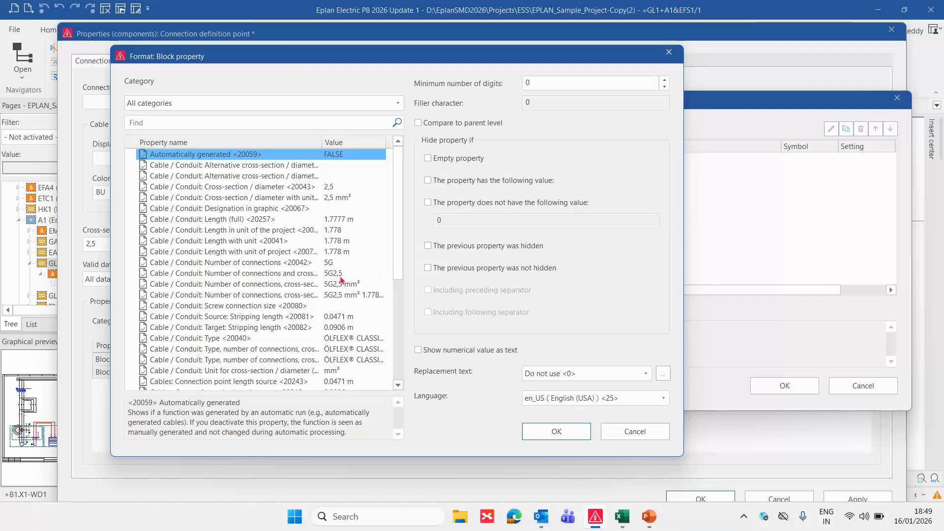
left_click(272, 284)
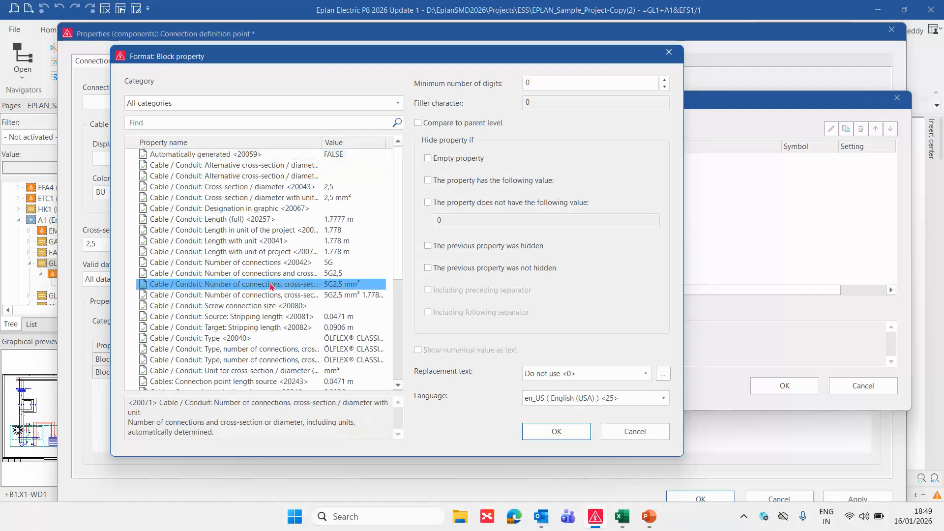
double_click(340, 284)
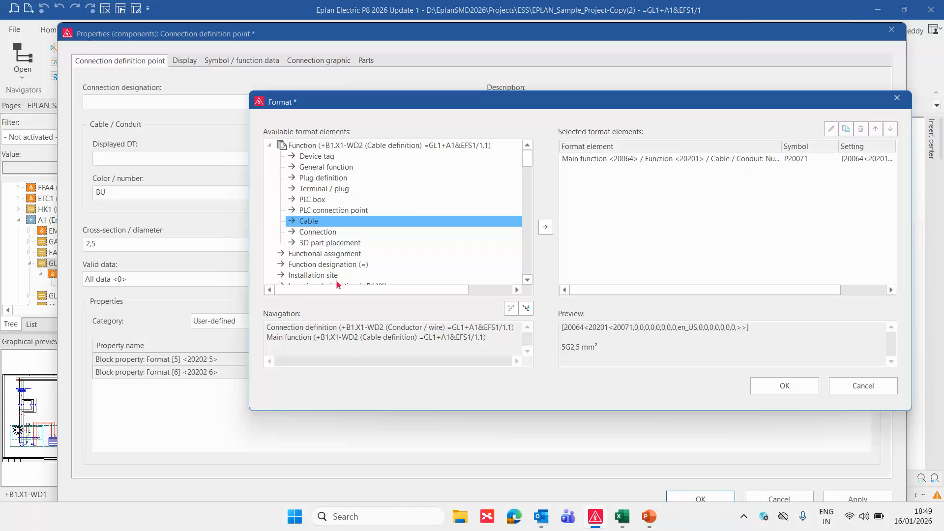
left_click(644, 159)
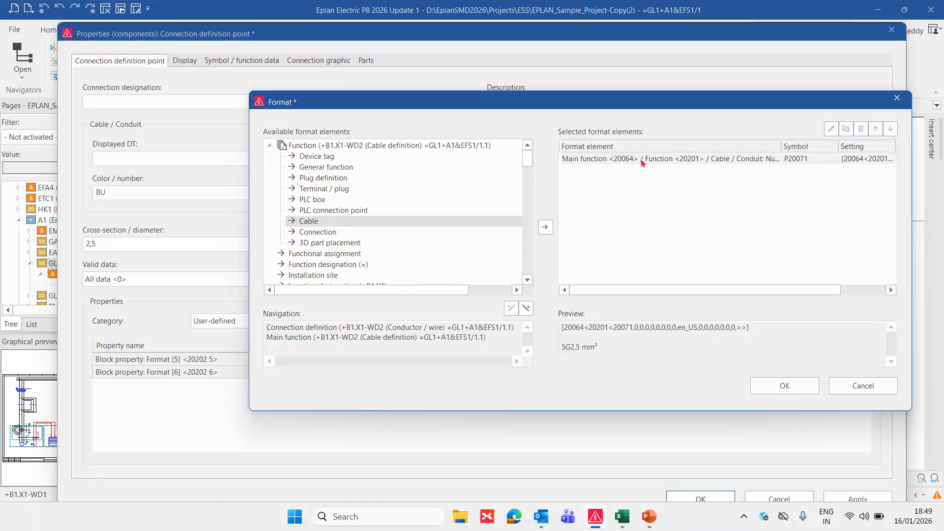
left_click(786, 387)
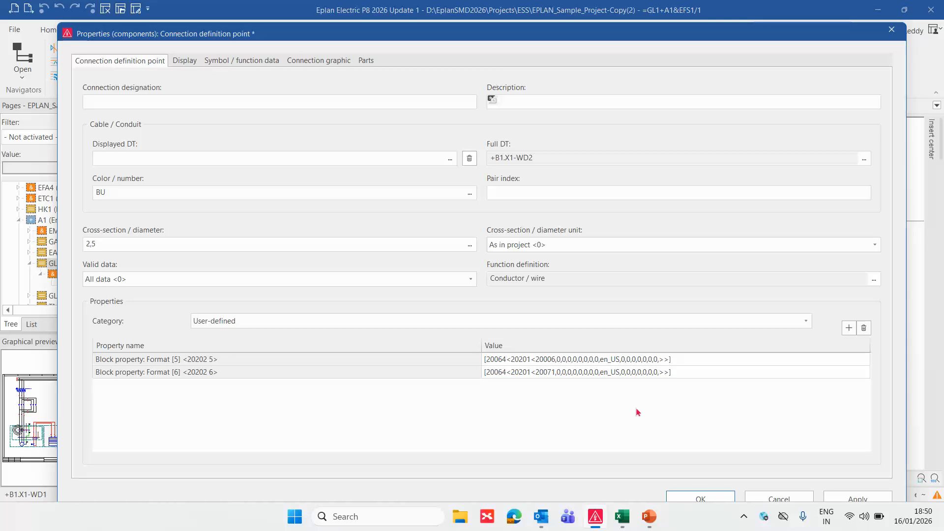
- Accept the connection definition point's properties with the Format [5] and Format [6] block properties
left_click(551, 375)
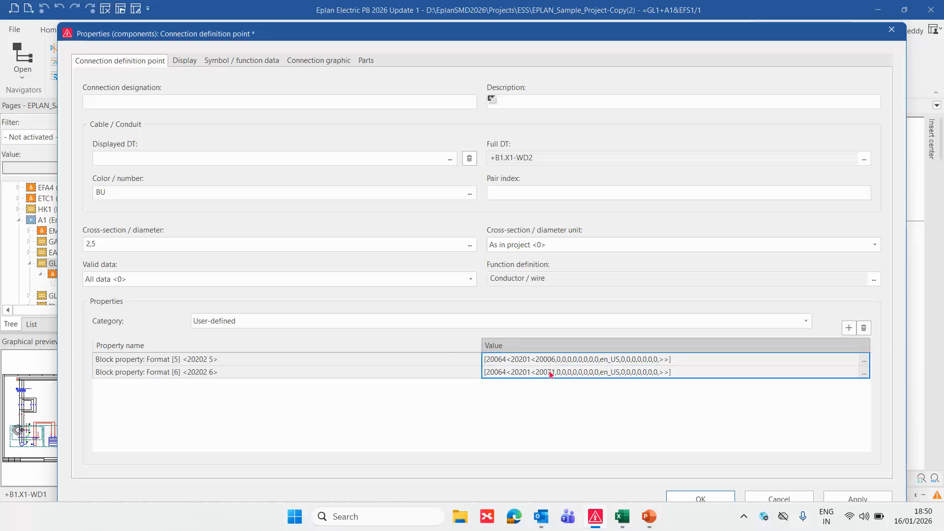
left_click(243, 396)
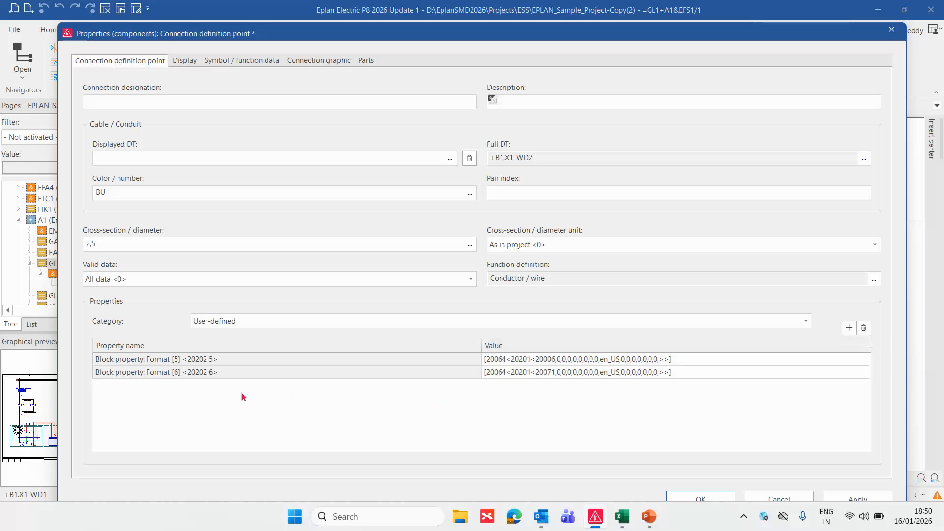
left_click(721, 504)
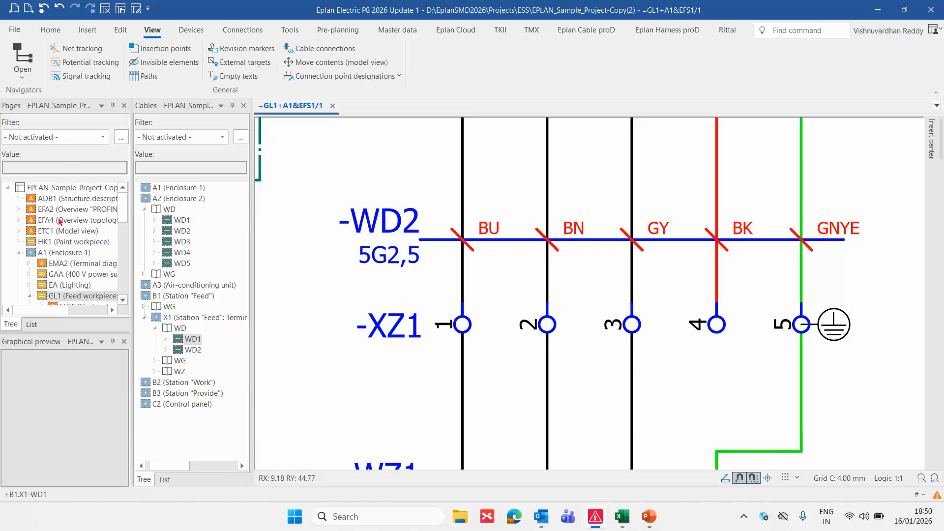
- Open the project properties of EPLAN_Sample_Project-Copy(2)
right_click(62, 192)
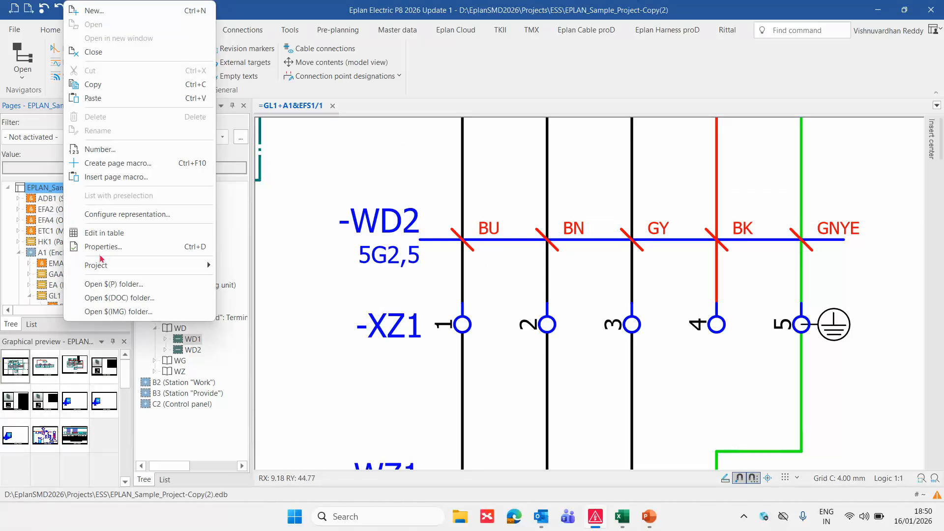
left_click(101, 246)
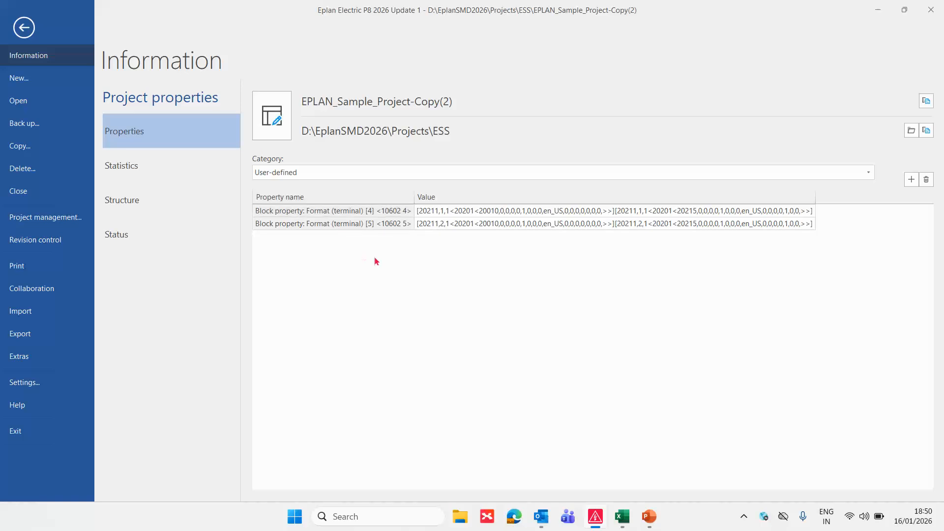
left_click(911, 179)
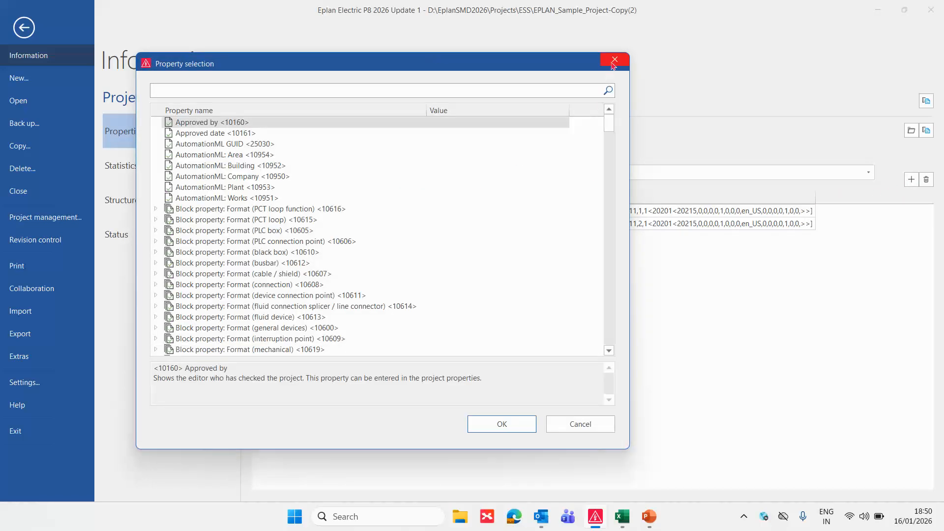
left_click(615, 62)
left_click(333, 172)
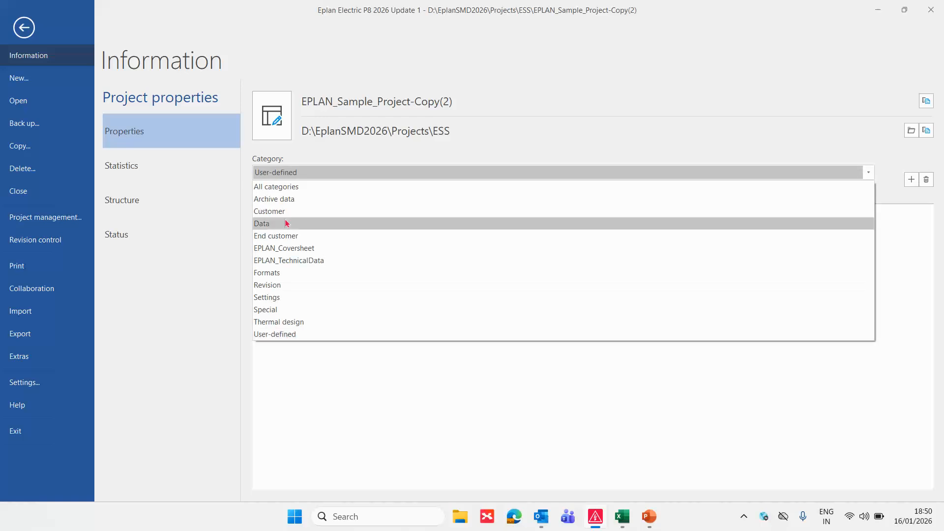
left_click(285, 187)
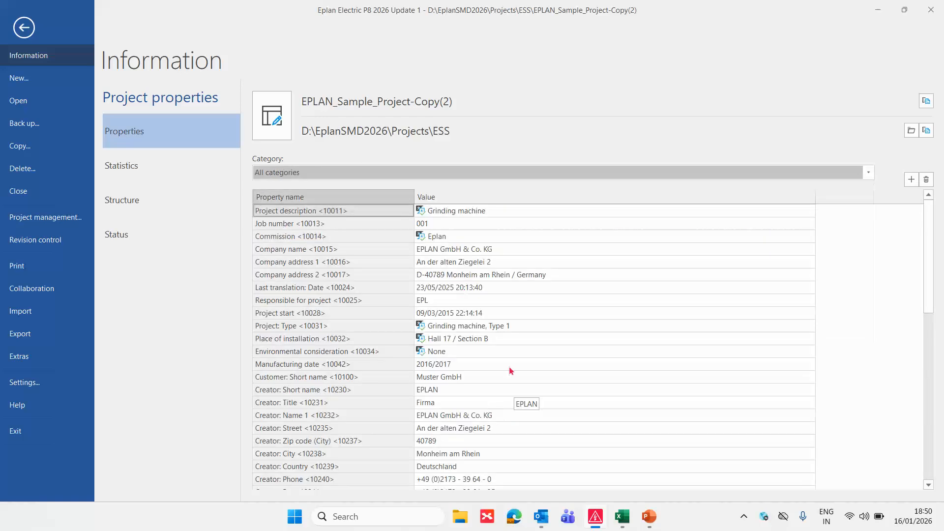
left_click(311, 173)
left_click(285, 332)
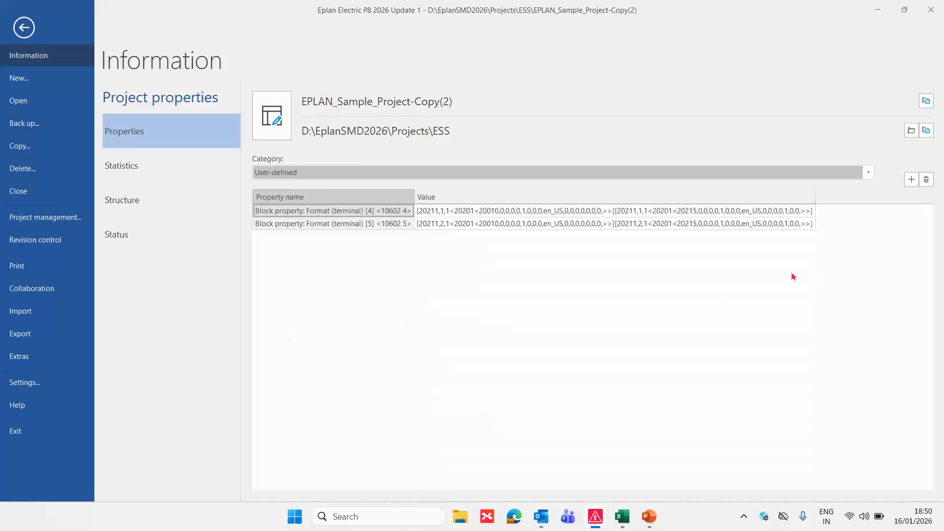
- Add Block property: Format (cable / shield) [5] <10607 5> and [6] <10607 6> to the project's user-defined properties
left_click(911, 180)
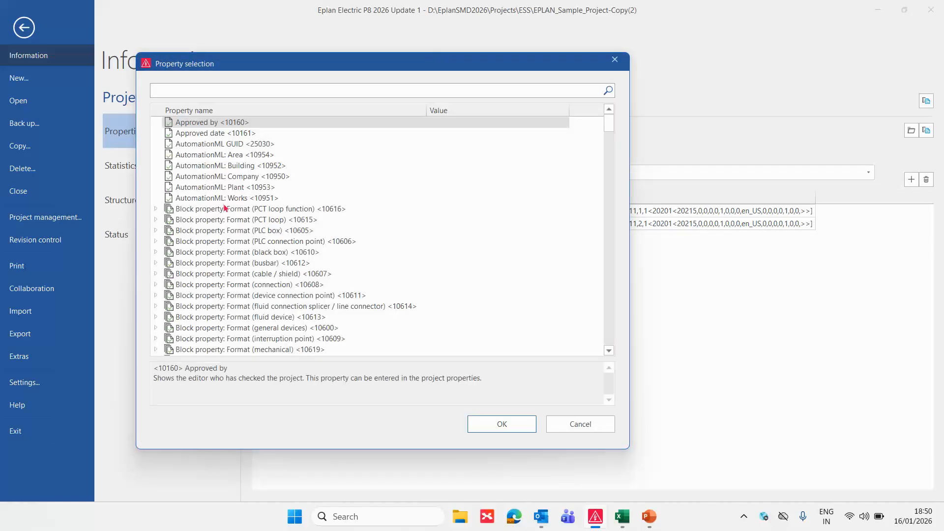
scroll(205, 236, "down", 2)
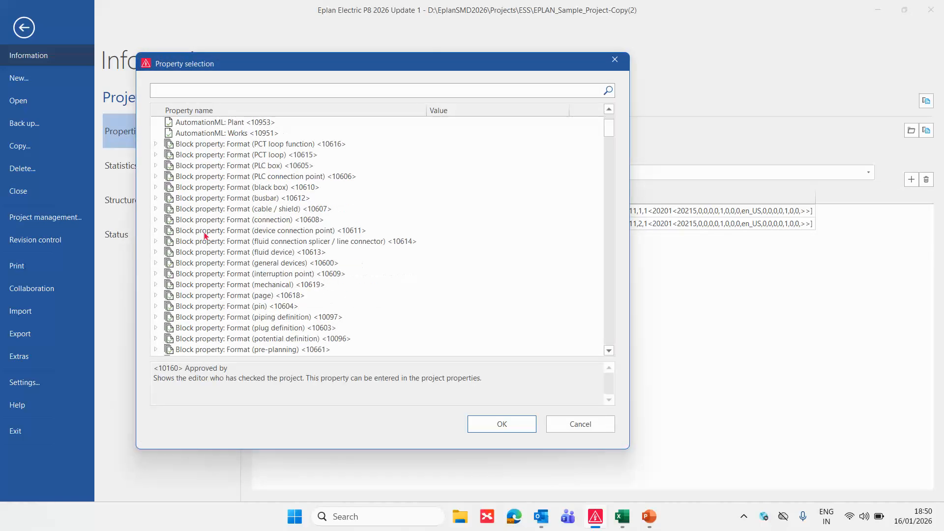
left_click(156, 209)
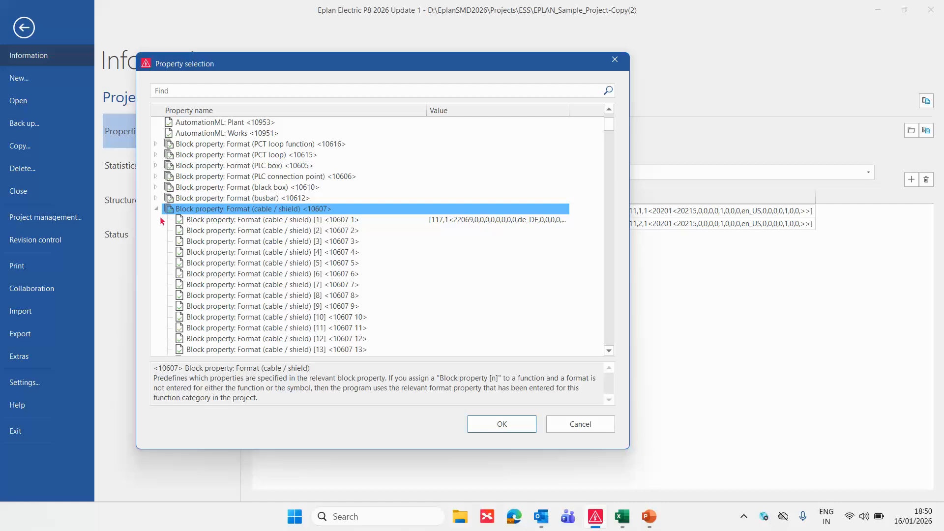
left_click(337, 266)
left_click(339, 274, "ctrl")
left_click(500, 424)
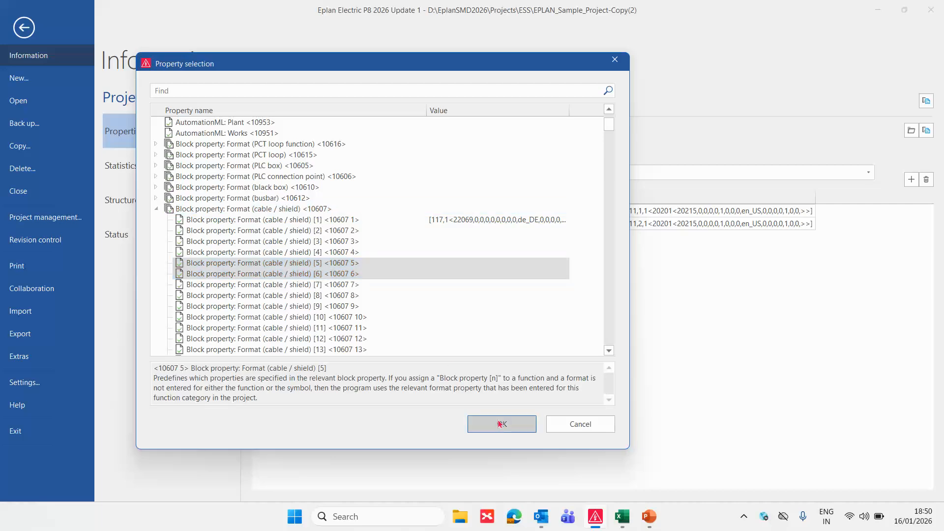
- Paste the copied format values for 20064<20201<20006 and 20064<20201<20071 into Block property: Format (cable / shield) [5] and [6], and widen the property name column
left_click(438, 236)
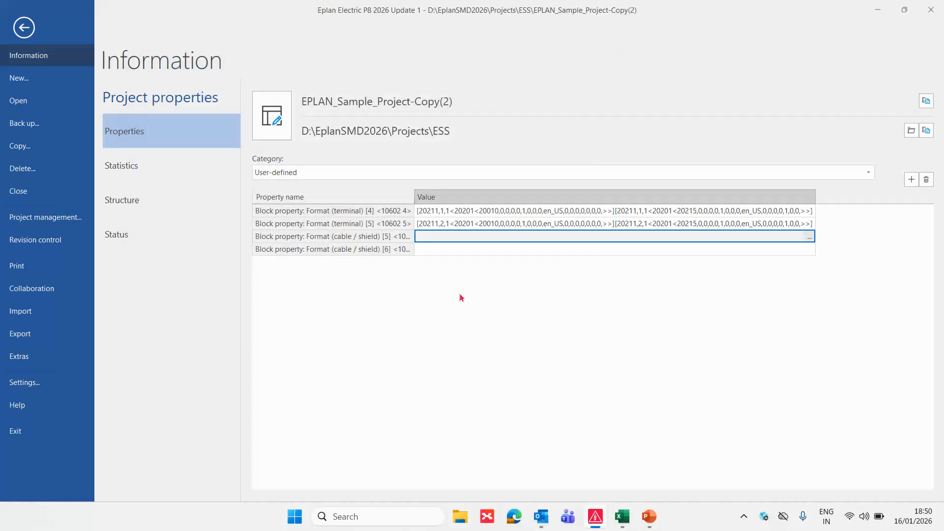
type("[20064<20201<20006,0,0,0,0,0,0,0,0,en_US,0,0,0,0,0,0,0,>>] [20064<20201<20071,0,0,0,0,0,0,0,0,en_US,0,0,0,0,0,0,0,>>]")
left_click(497, 329)
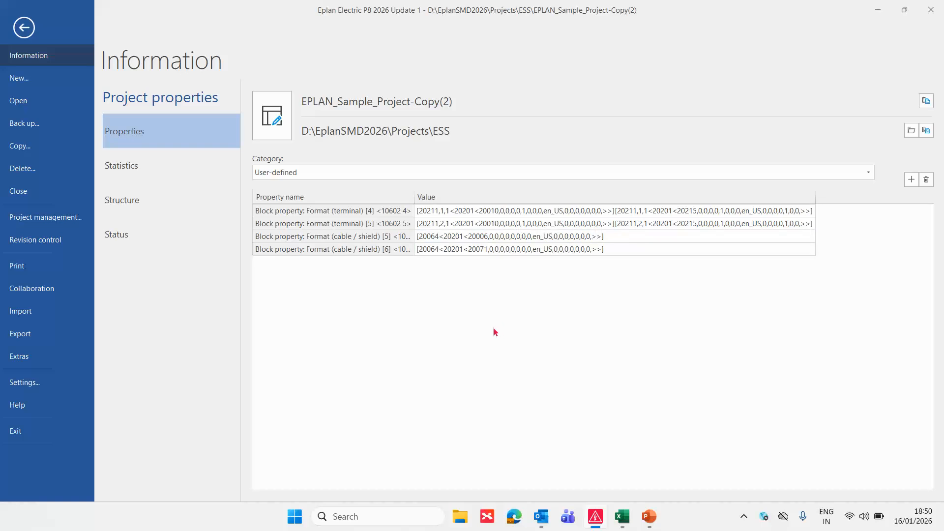
left_click_drag(415, 197, 505, 196)
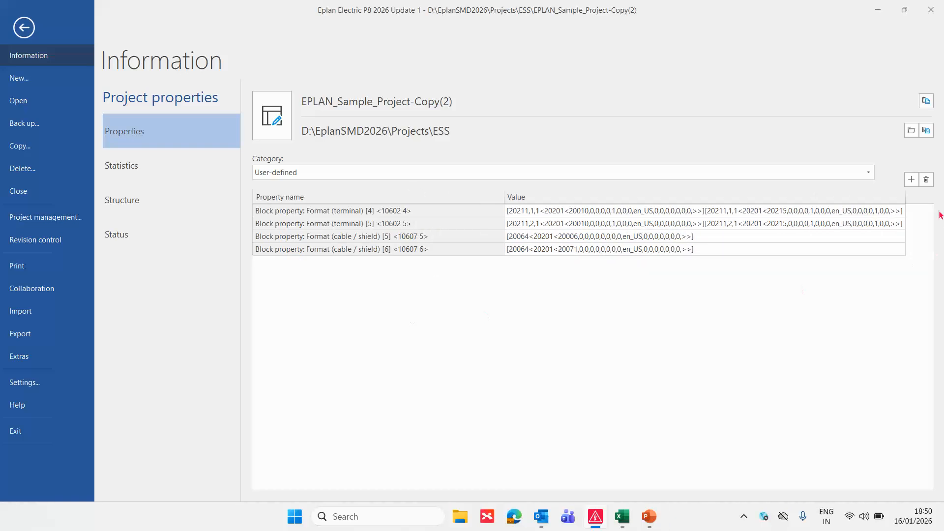
left_click(912, 180)
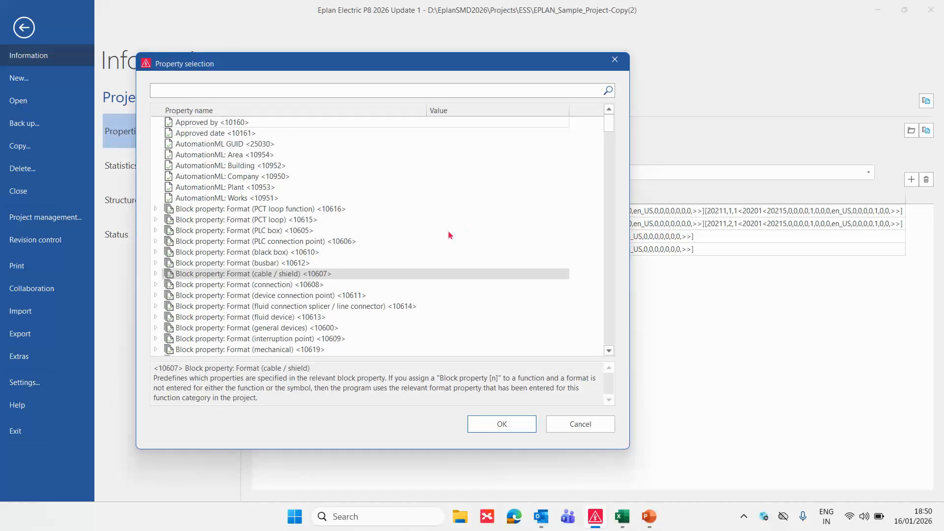
scroll(449, 234, "down", 2)
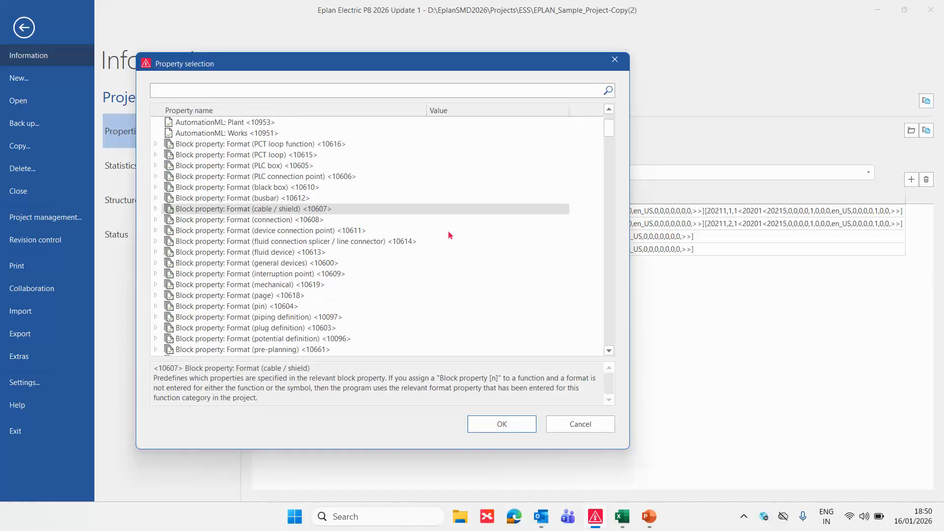
left_click(615, 59)
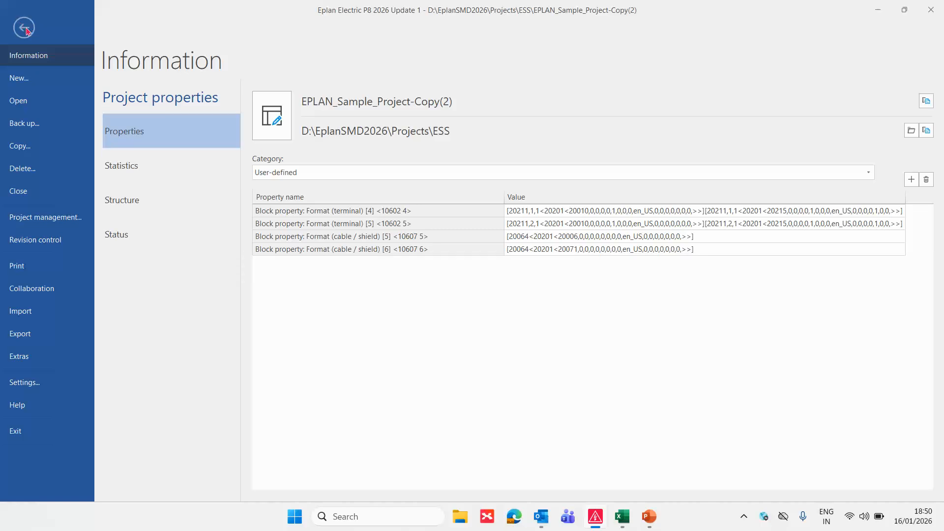
- Review the cable / shield block property formats in the project properties again and return to the schematic page
left_click(340, 224)
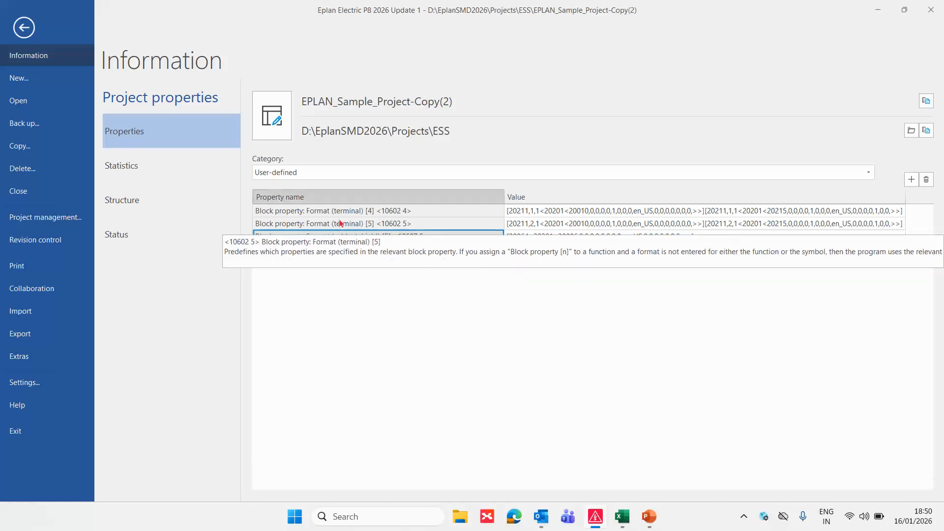
left_click(26, 28)
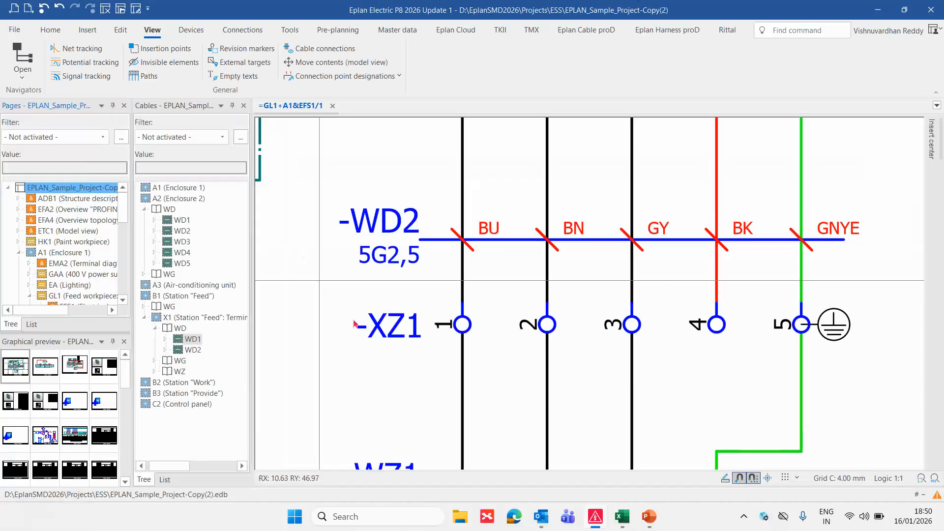
right_click(88, 193)
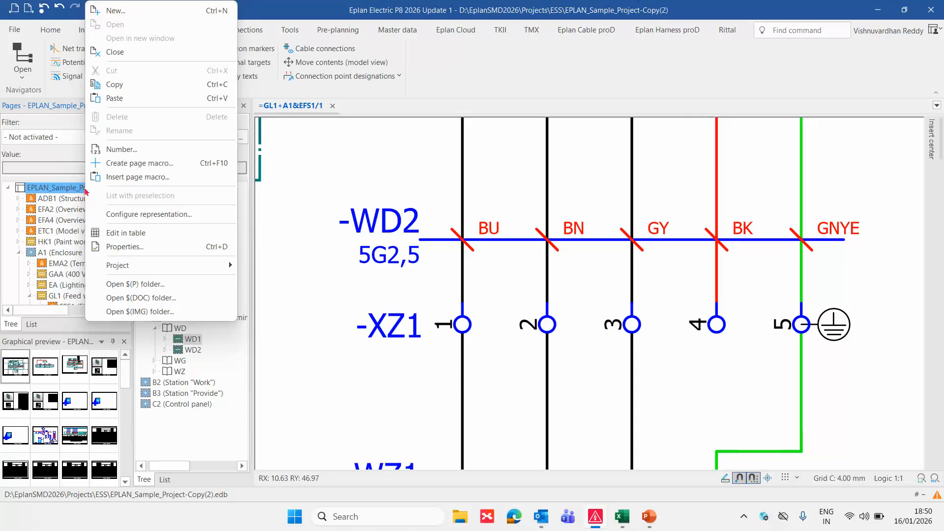
left_click(129, 248)
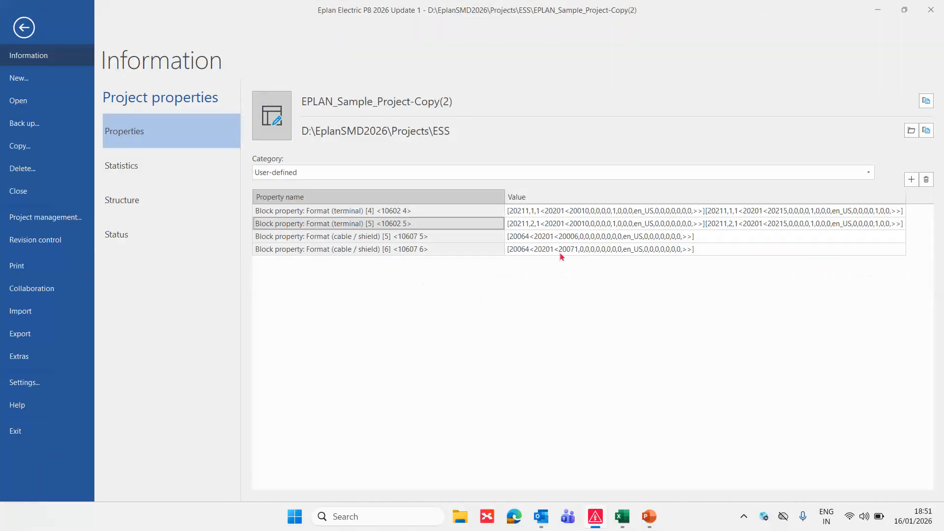
left_click(23, 28)
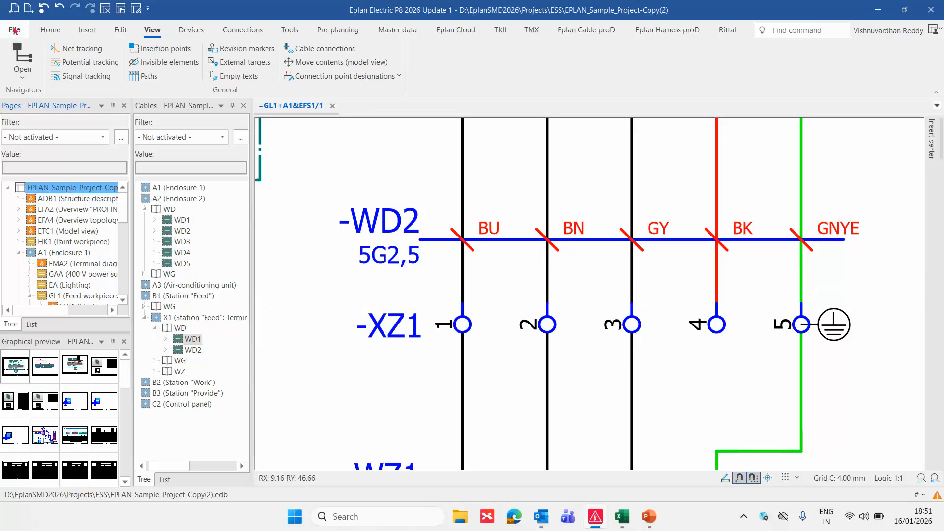
- Open the manufacturing data labeling export and move its dialog clear of the schematic's edge
left_click(14, 30)
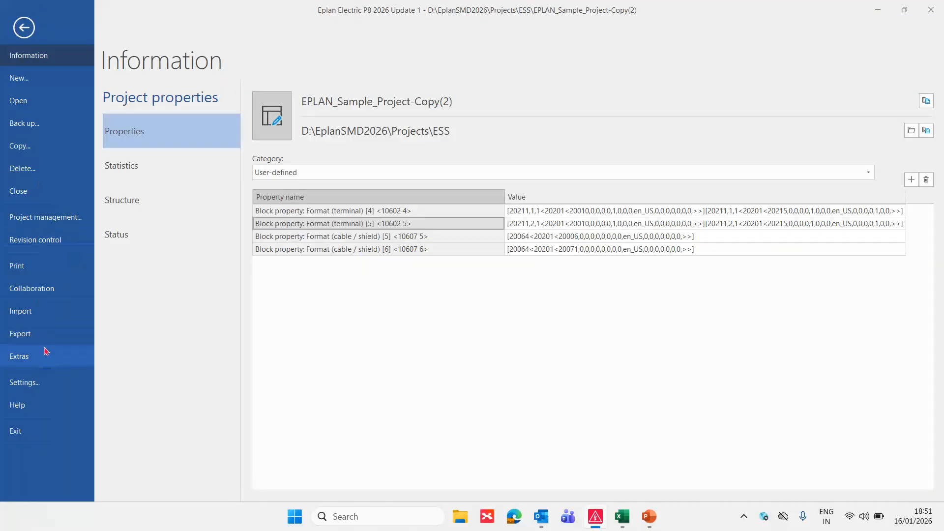
left_click(42, 335)
left_click(153, 268)
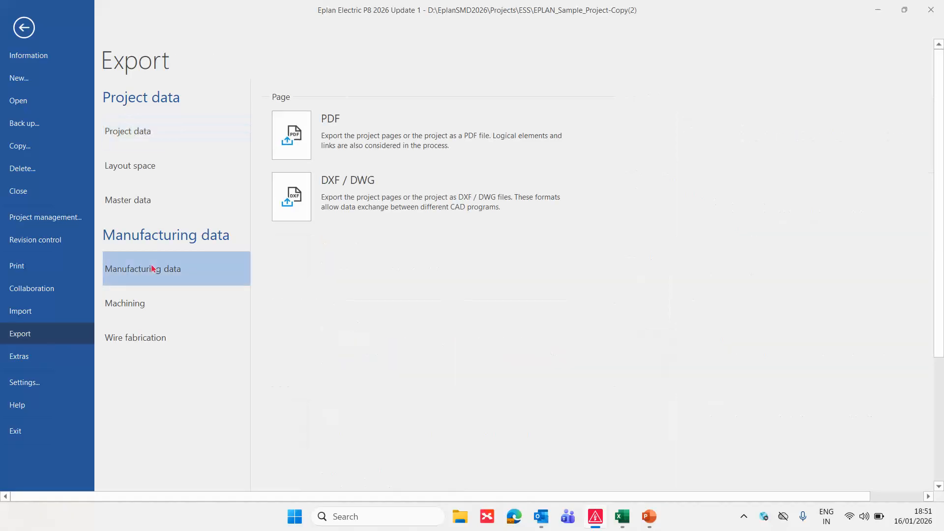
left_click(290, 137)
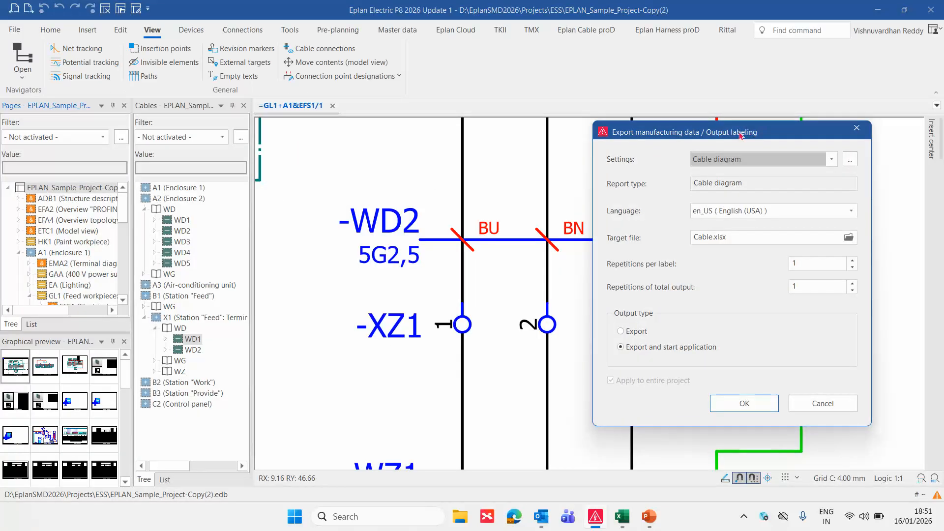
left_click_drag(762, 126, 409, 138)
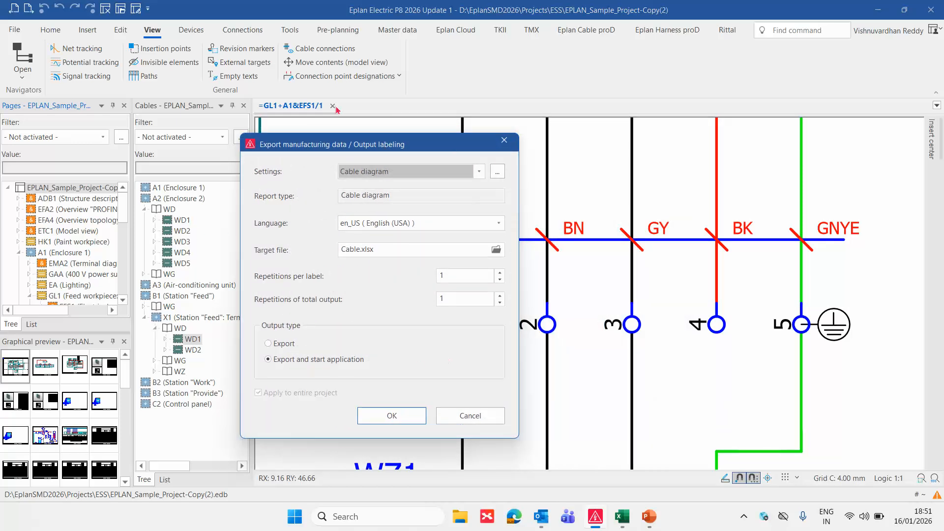
- Open the settings of the Cable diagram labeling scheme and examine its selected label format elements
left_click(499, 172)
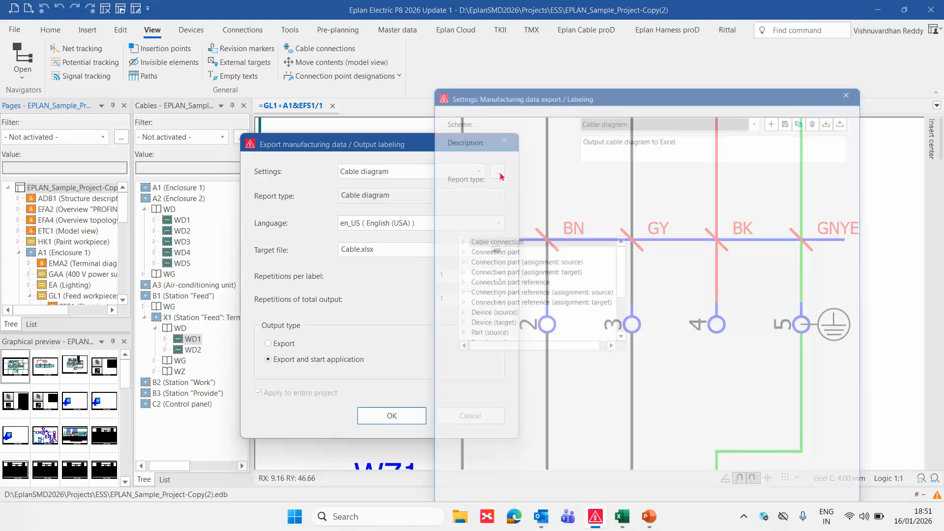
left_click_drag(556, 89, 331, 56)
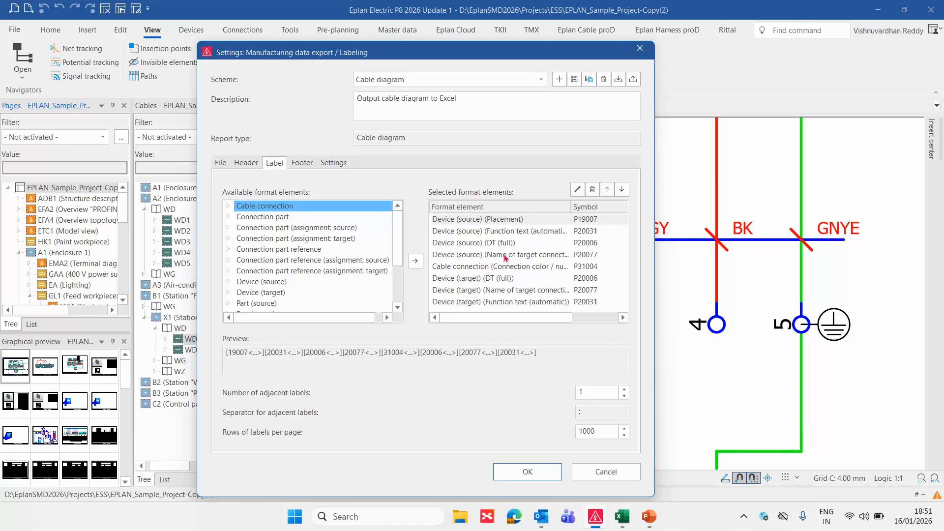
scroll(502, 259, "right", 2)
scroll(507, 268, "left", 2)
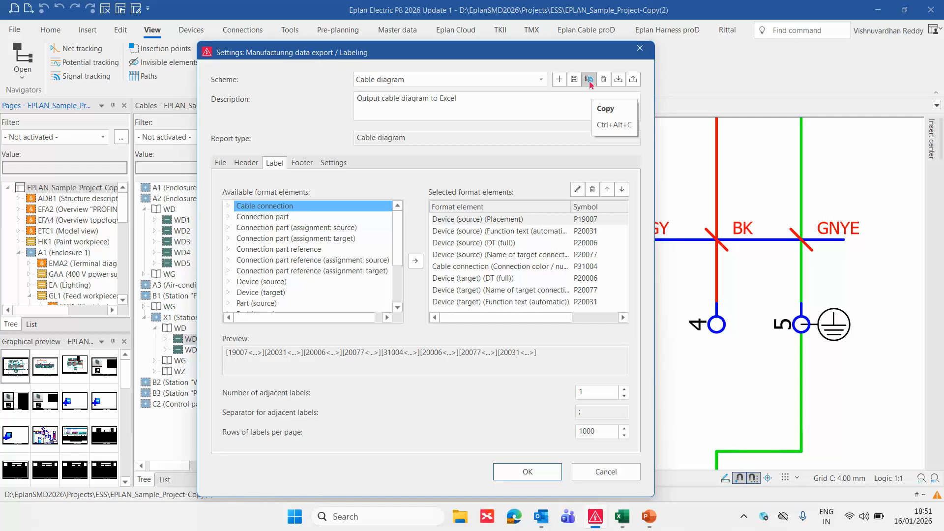
- Start a new labeling scheme with Cable diagram as its report type
left_click(560, 79)
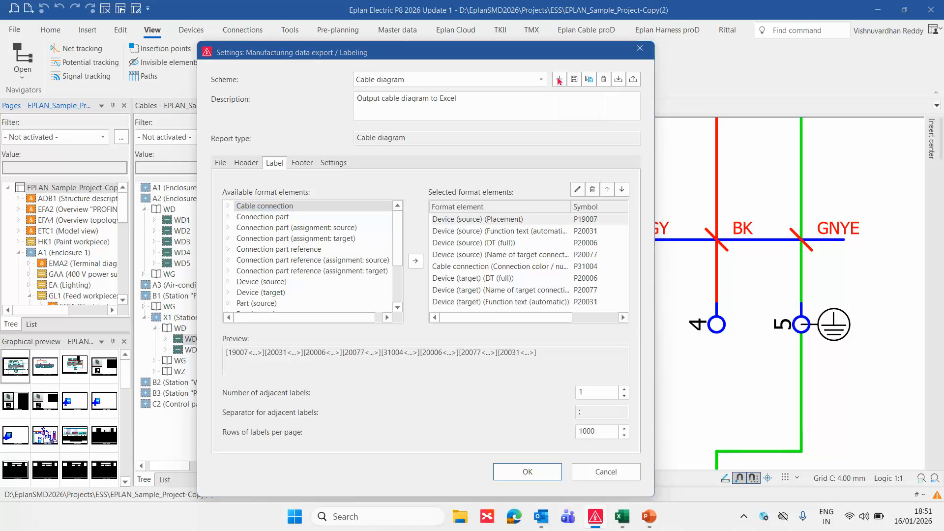
scroll(454, 195, "down", 1)
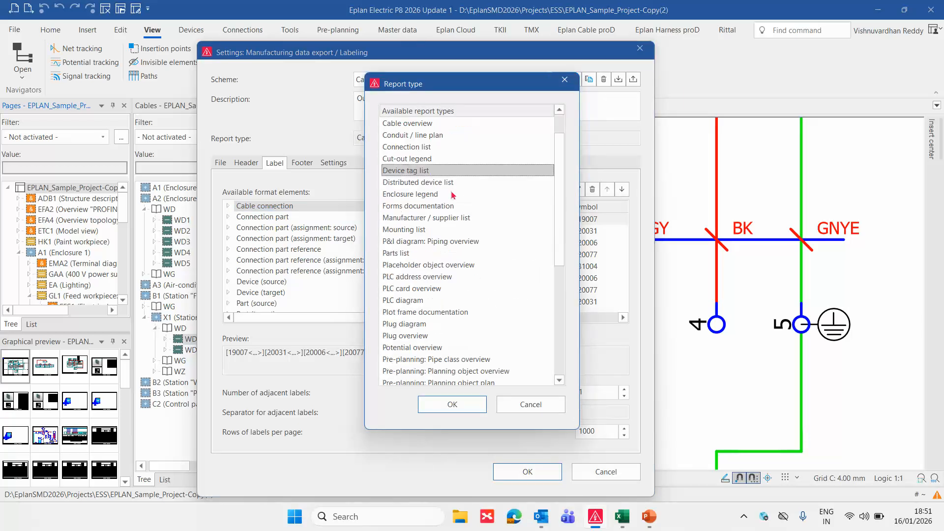
scroll(453, 195, "up", 1)
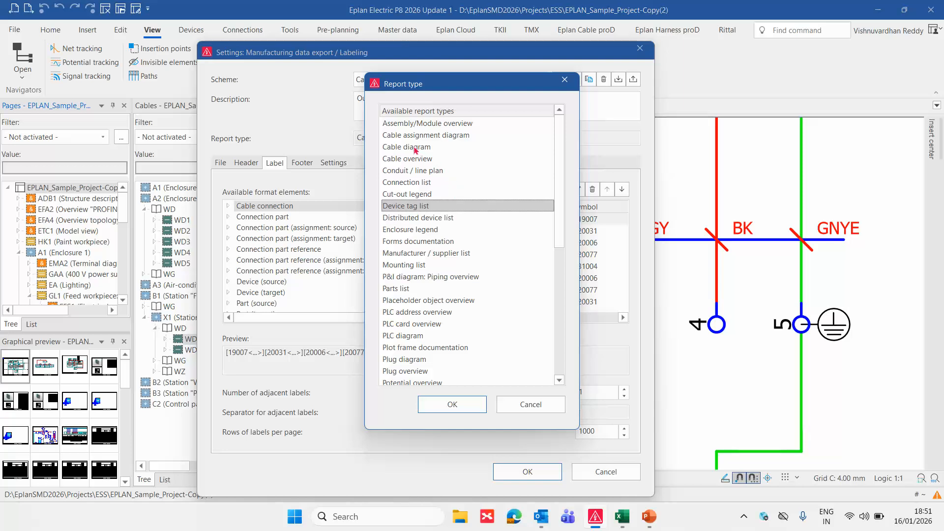
left_click(415, 149)
left_click(473, 399)
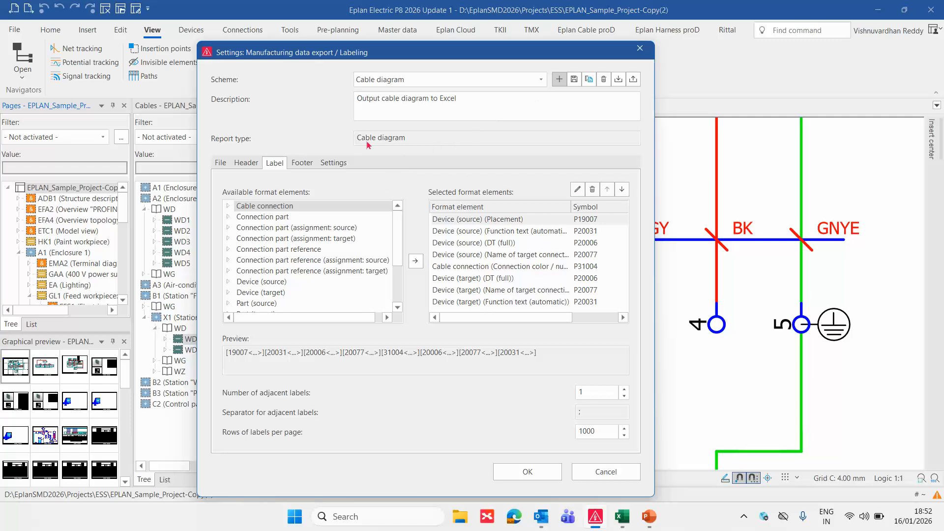
- Create the new labeling scheme under the name ET Cable_List_Trg
left_click(559, 80)
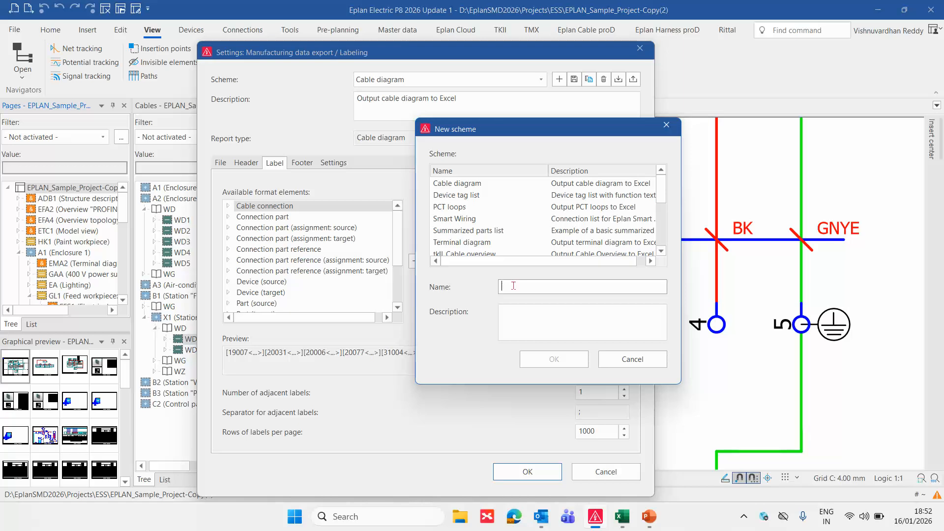
type("ET Cable_ListTRG")
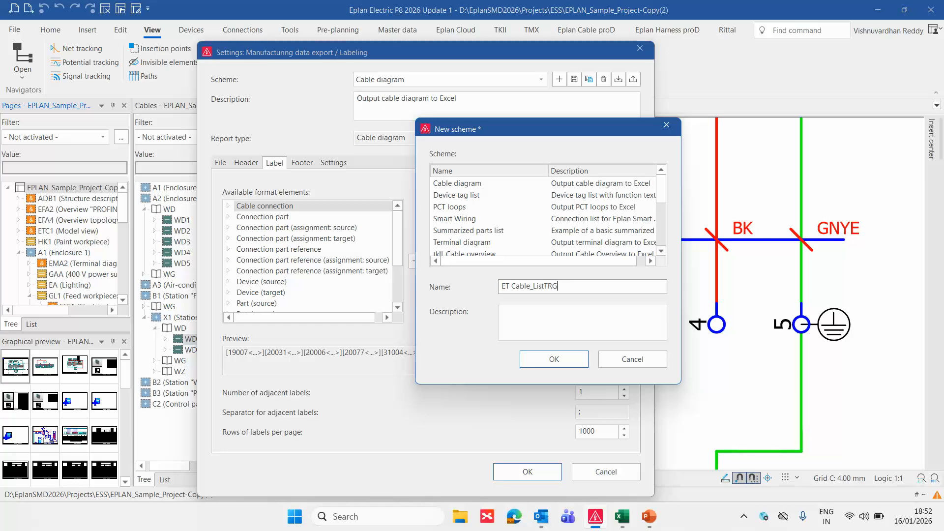
key("BackSpace")
key("BackSpace")
key("BackSpace")
type("_Tr")
left_click(553, 360)
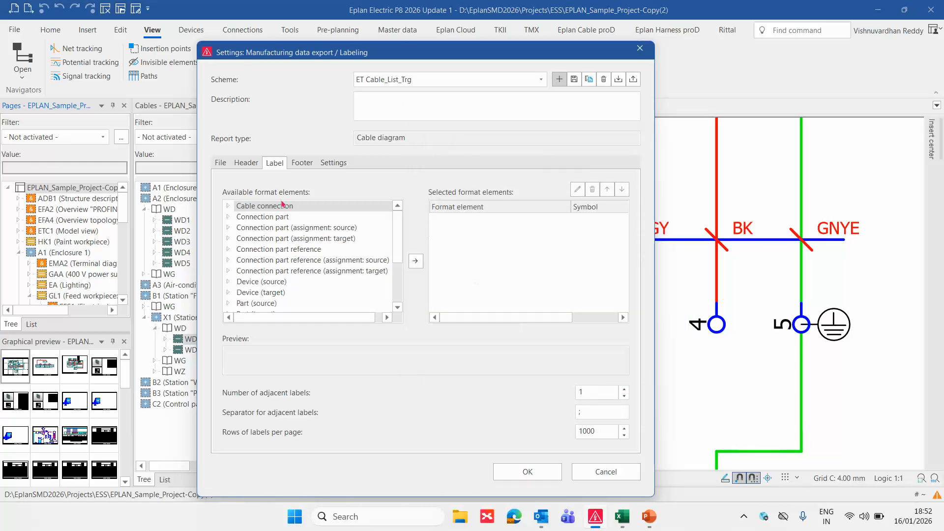
- Set the scheme's file type to Microsoft Excel Files and assign Cable_list_template_Trg.xlsx from the Eplan ESS template folder as its template
left_click(220, 164)
left_click(357, 190)
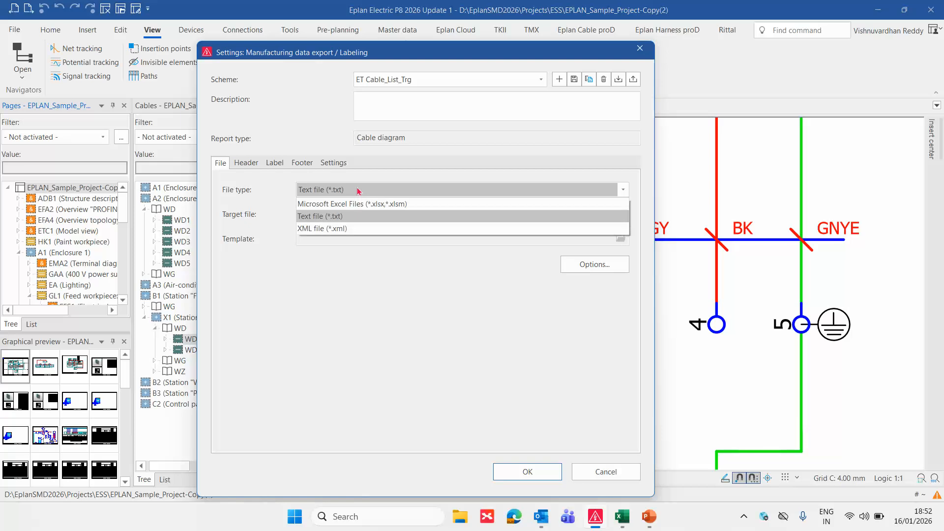
left_click(352, 205)
left_click(620, 239)
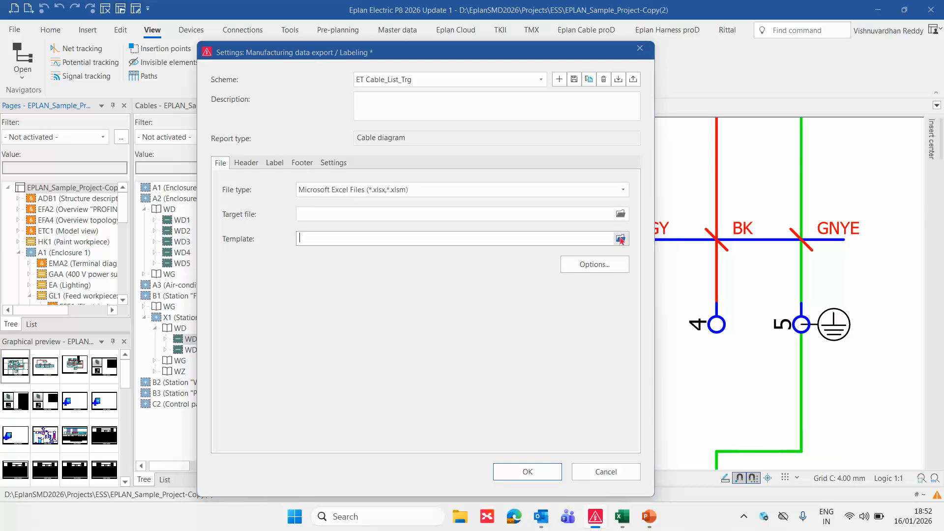
scroll(193, 350, "down", 2)
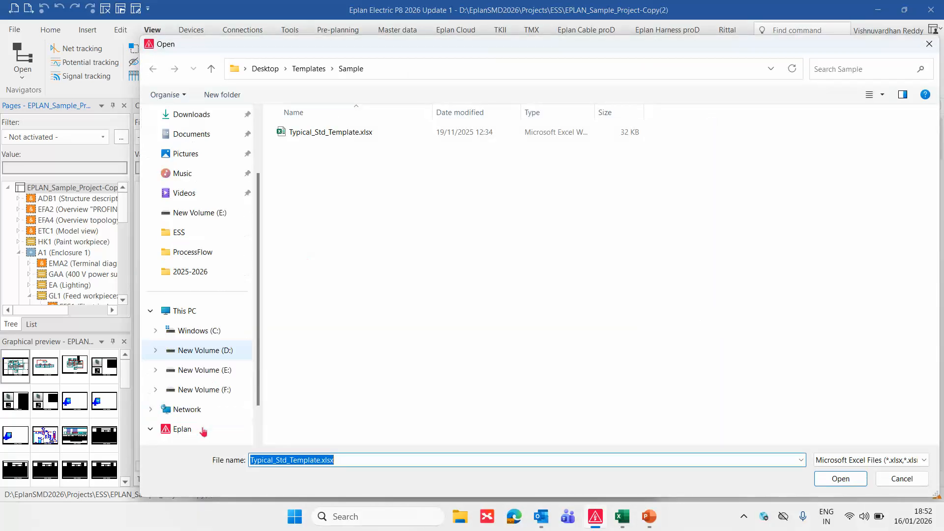
left_click(192, 411)
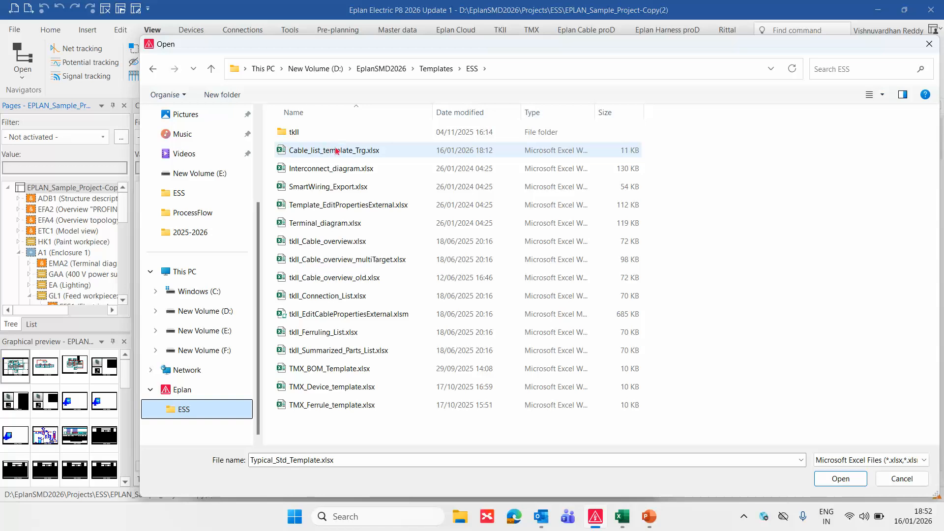
double_click(336, 150)
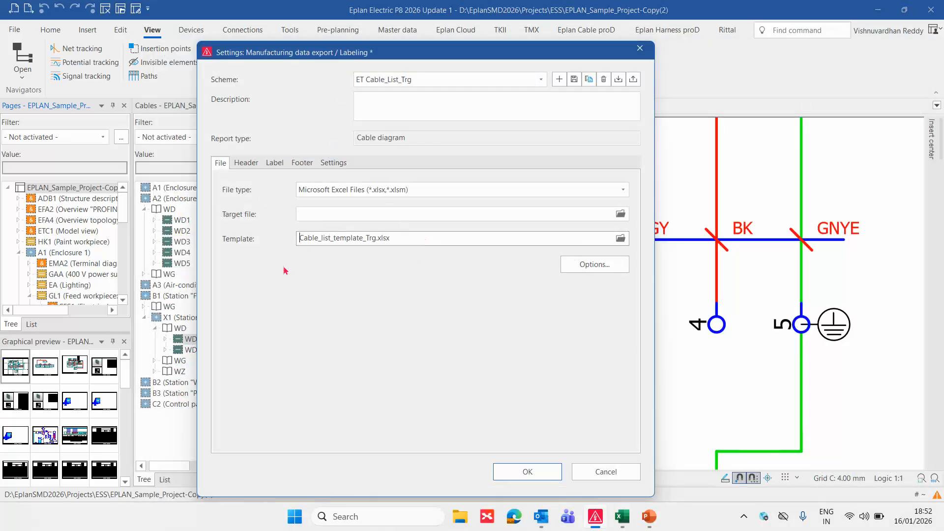
- Set the target file to $(PROJECTNAME).xlsx using the project name path variable
left_click(314, 215)
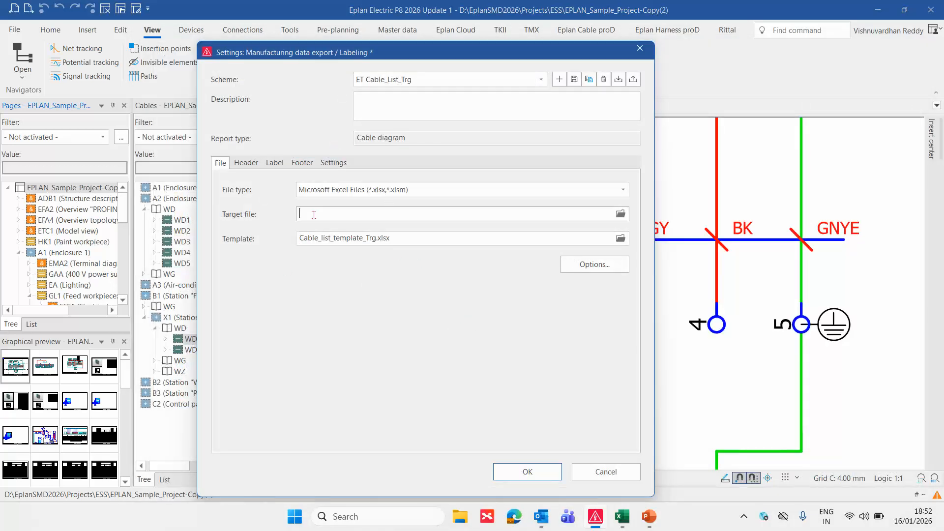
right_click(313, 215)
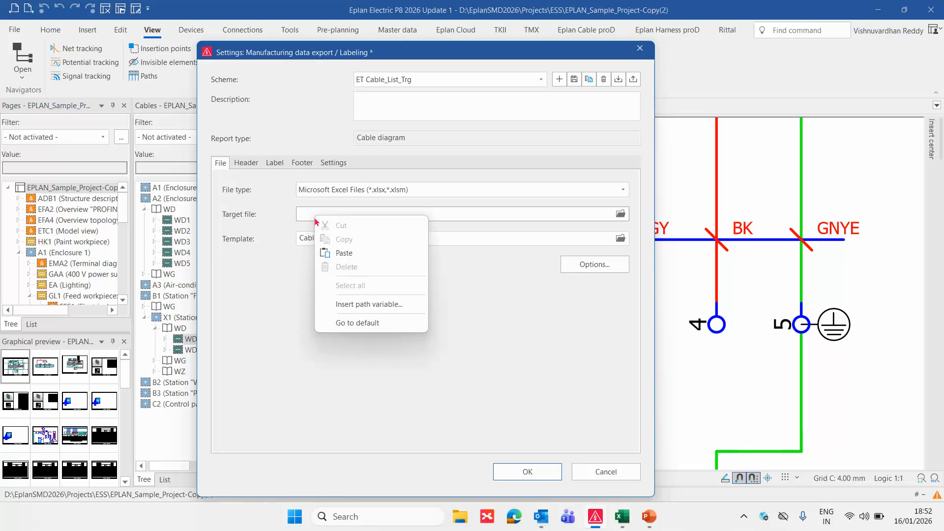
left_click(379, 305)
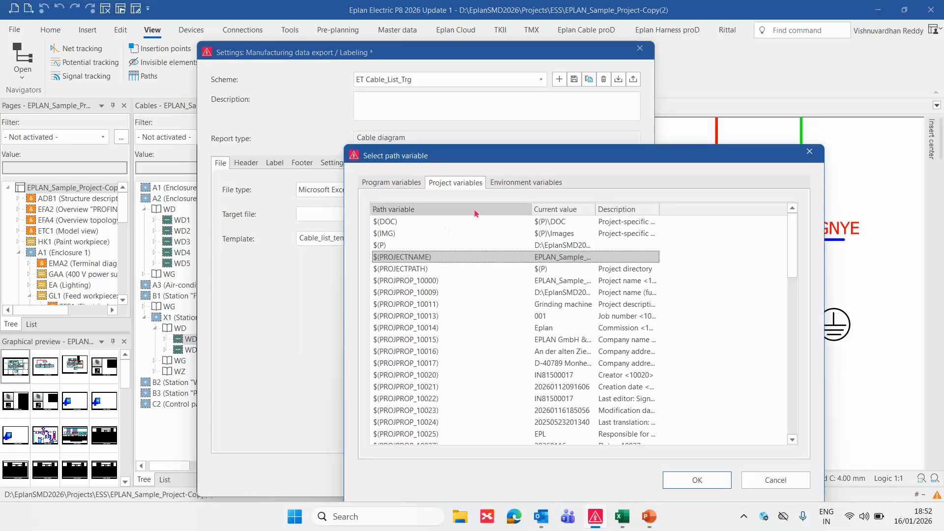
double_click(410, 258)
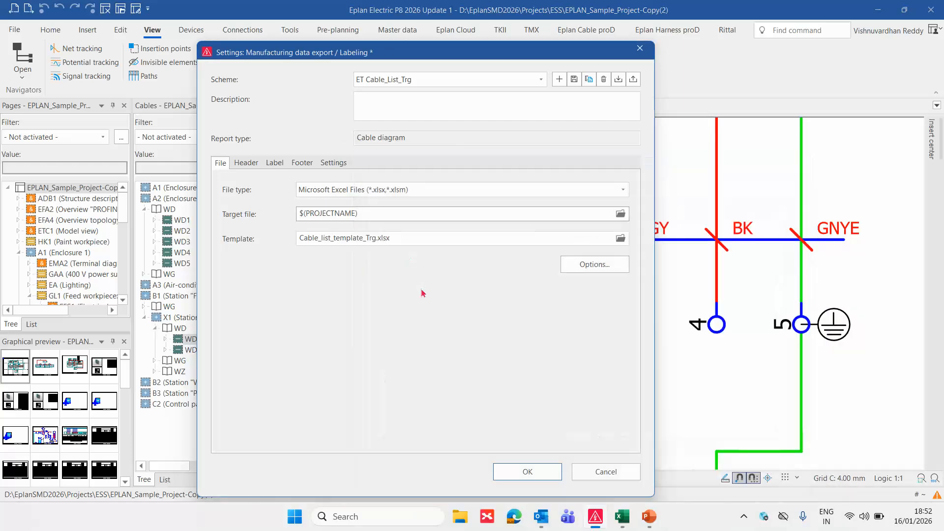
type(".xlsx")
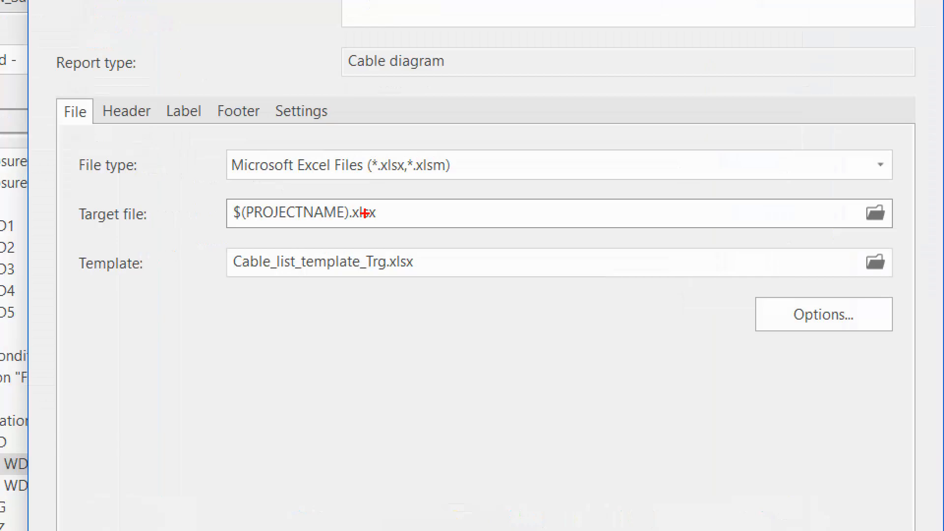
mouse_move(384, 222)
left_mouse_down("ctrl")
mouse_move(394, 226)
mouse_move(397, 299)
left_mouse_up("ctrl")
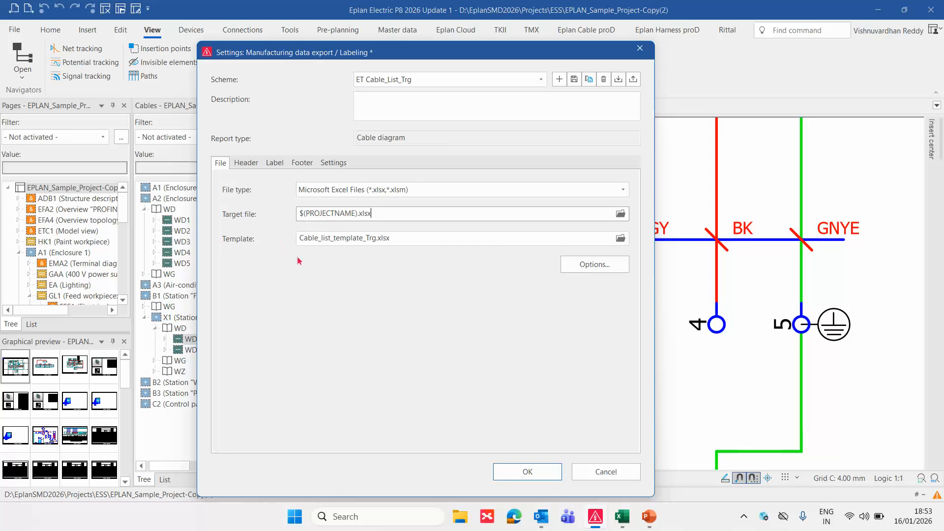
- Check the placeholders of Cable_list_template_Trg.xlsx in Excel, then return to EPLAN and open the scheme's header format elements
left_click(623, 518)
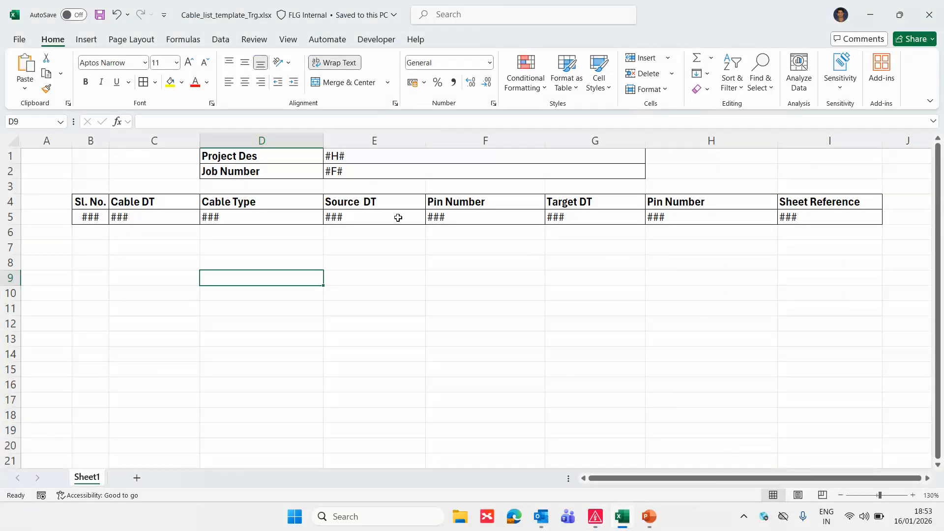
left_click(622, 518)
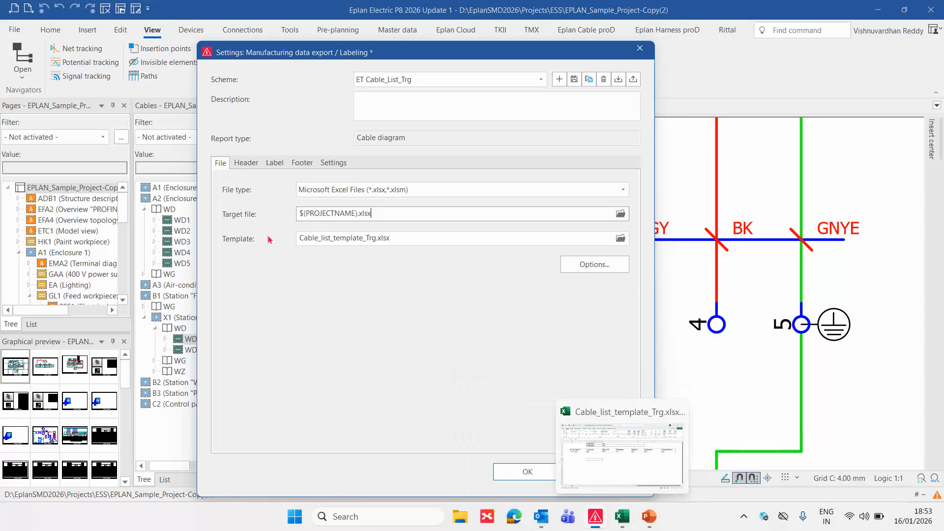
left_click(246, 164)
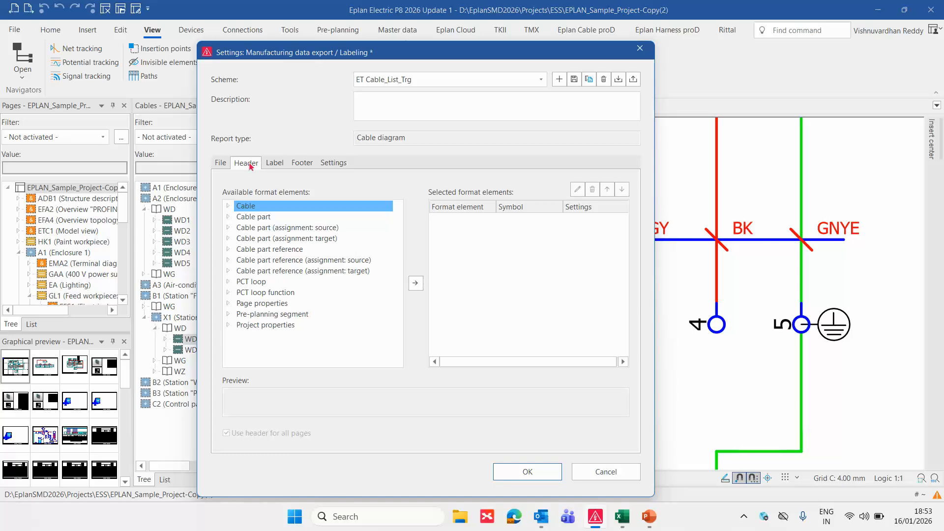
- Check the template's #H# placeholder in Excel, and add the project property Project description <10011> to the labeling scheme's header in EPLAN
key("alt+Tab")
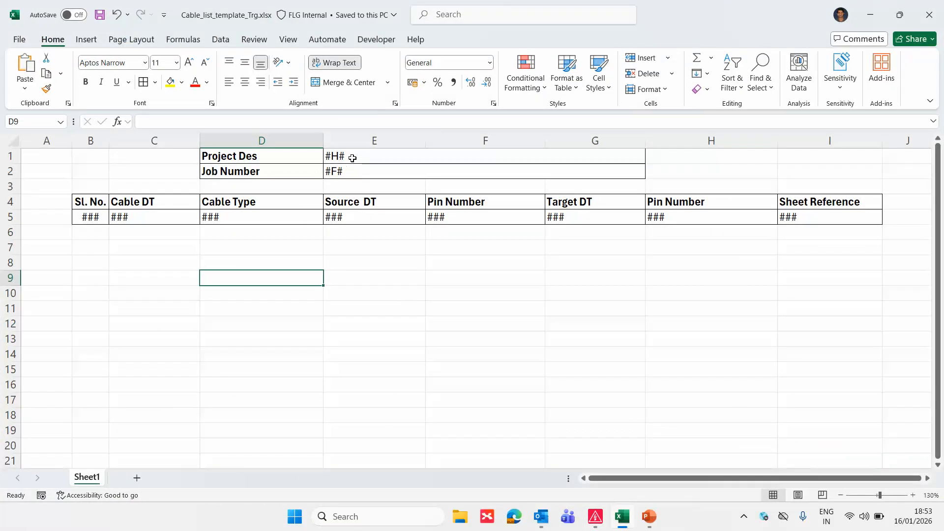
left_click(352, 157)
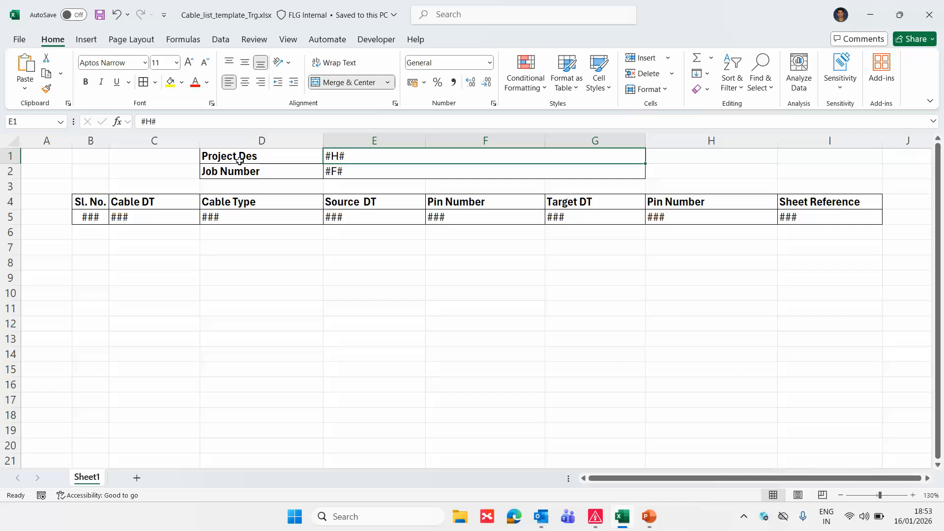
key("alt+Tab")
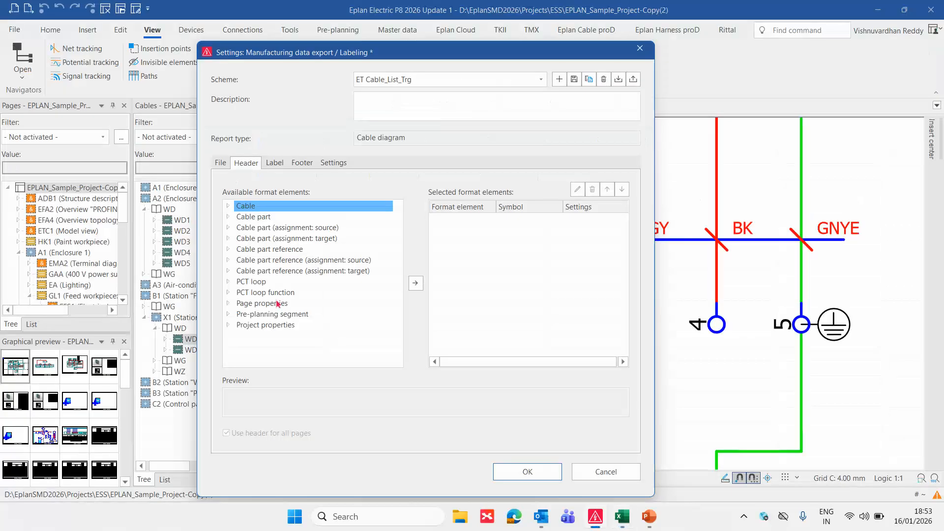
double_click(272, 327)
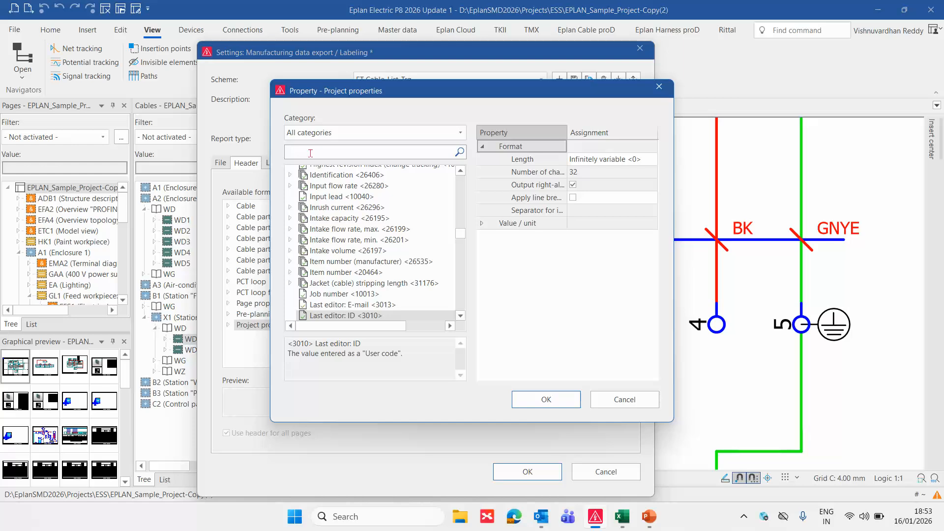
type("Des")
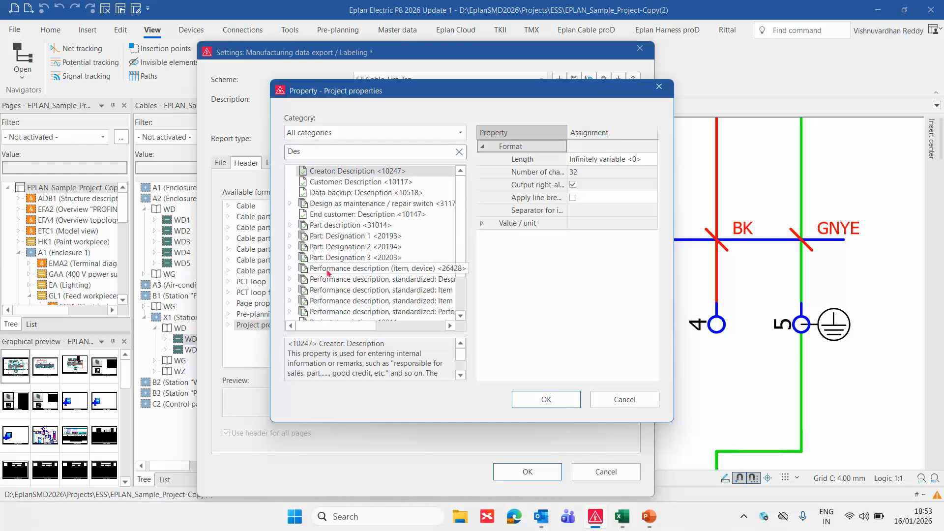
scroll(344, 256, "down", 2)
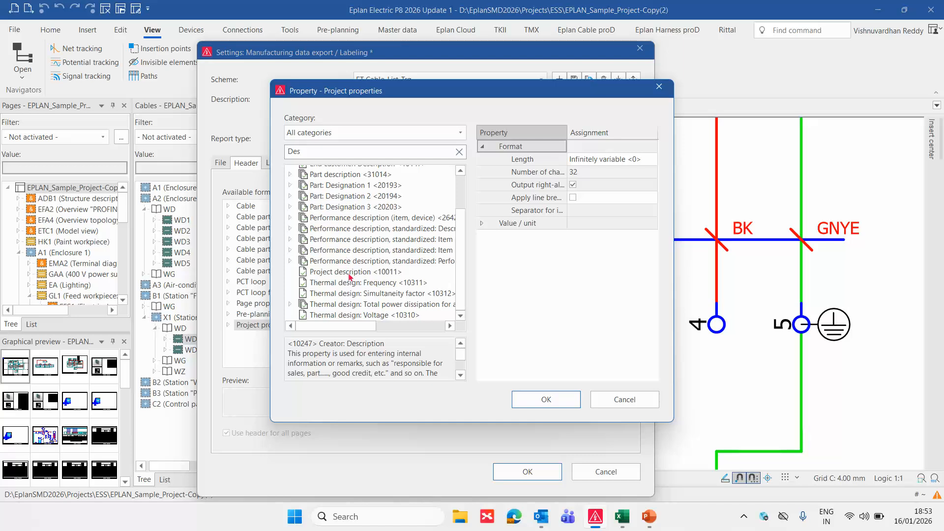
left_click(351, 273)
left_click(544, 398)
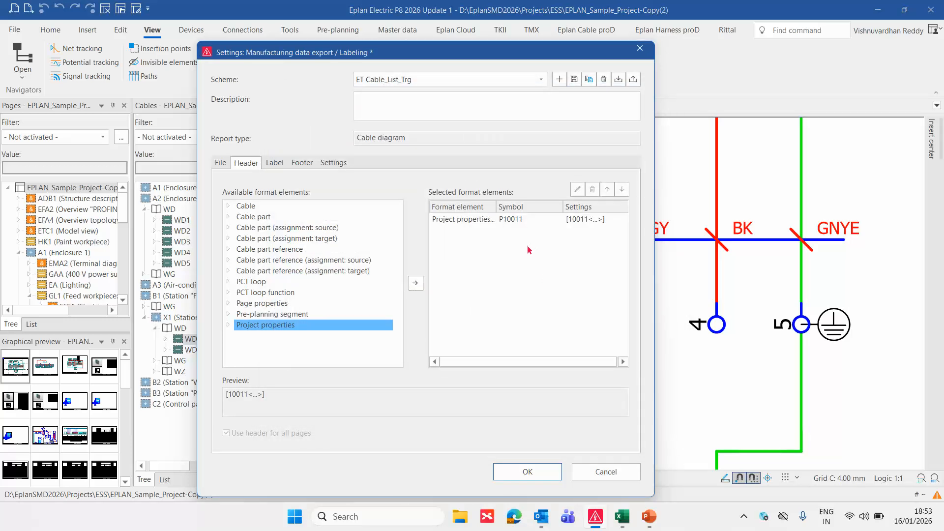
- Switch to the Excel template and examine the #H# and #F# placeholder cells for the project description and job number
key("alt+Tab")
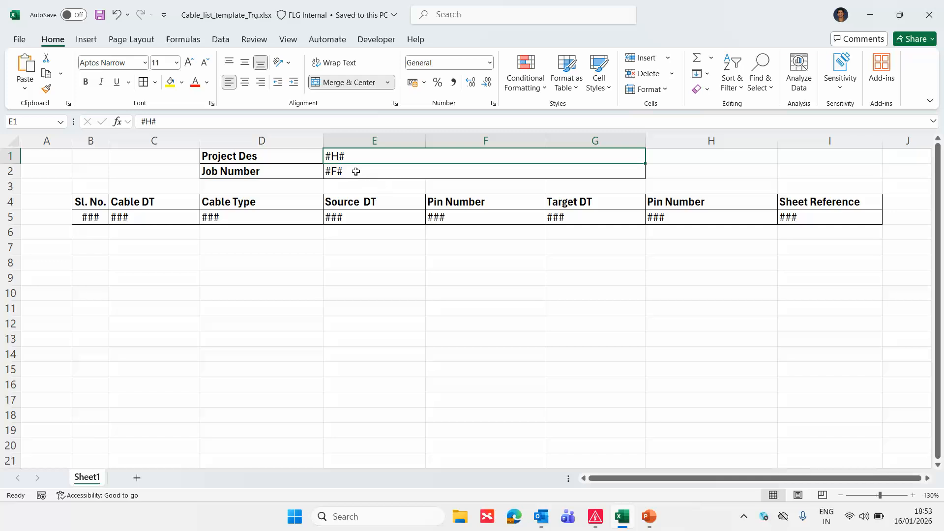
left_click(370, 170)
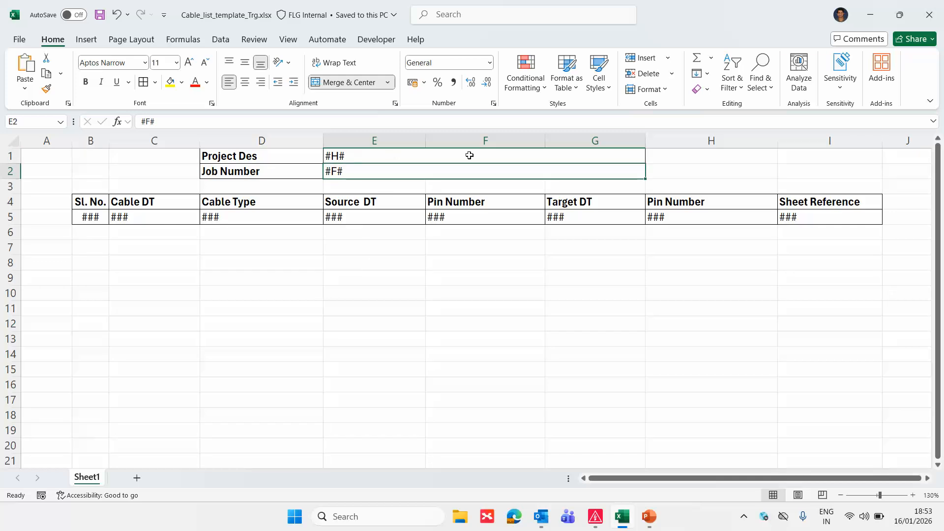
left_click(718, 156)
left_click(801, 157)
left_click(728, 177)
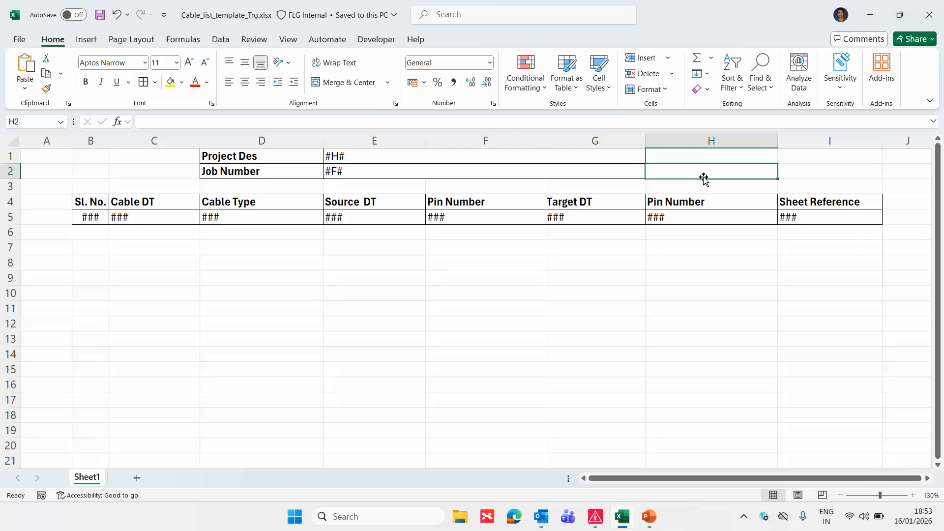
left_click(576, 261)
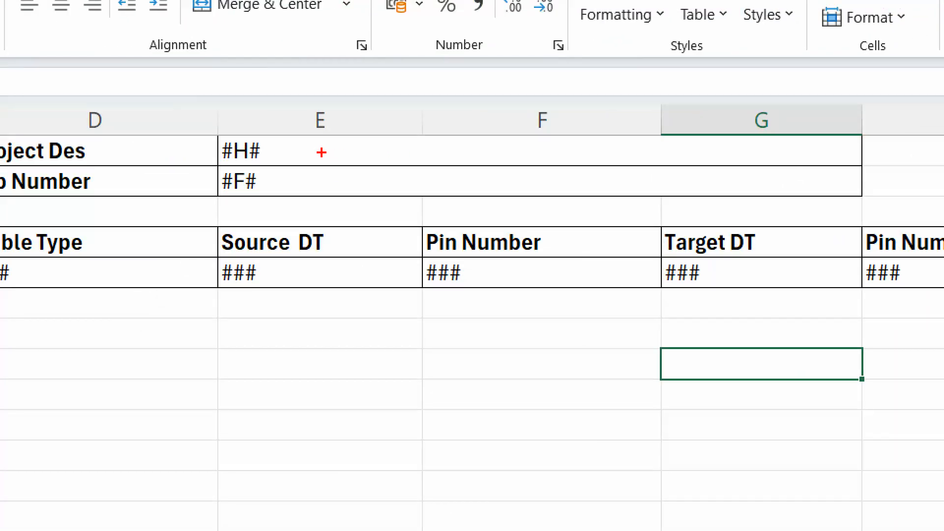
left_click_drag(305, 152, 883, 146)
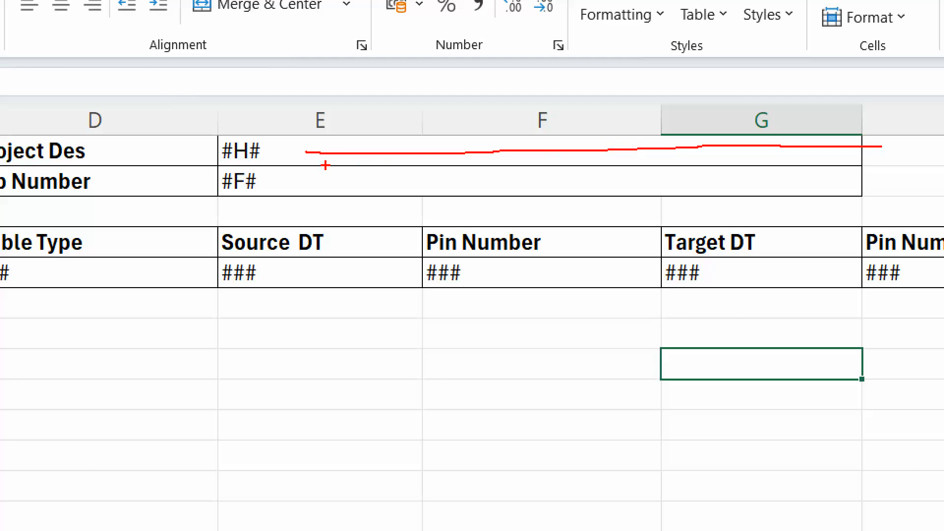
left_click_drag(324, 167, 330, 195)
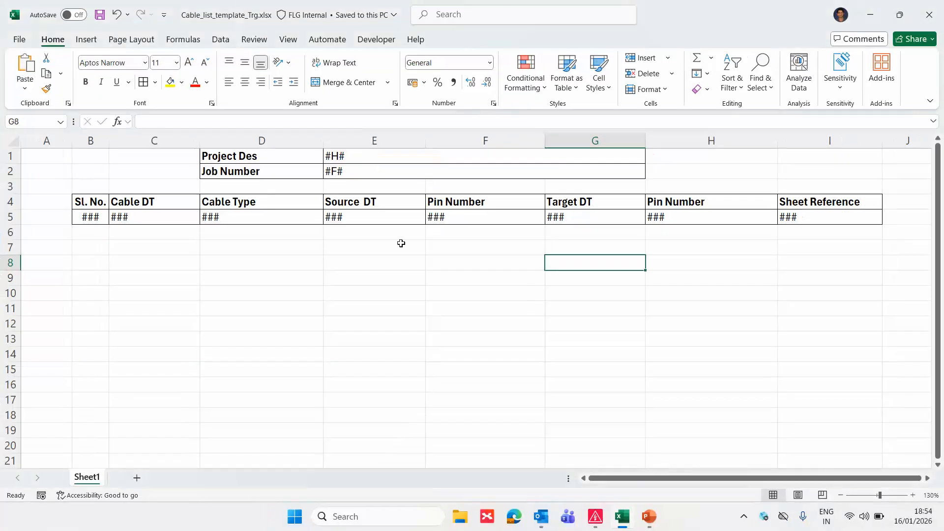
left_click(375, 389)
left_click(349, 175)
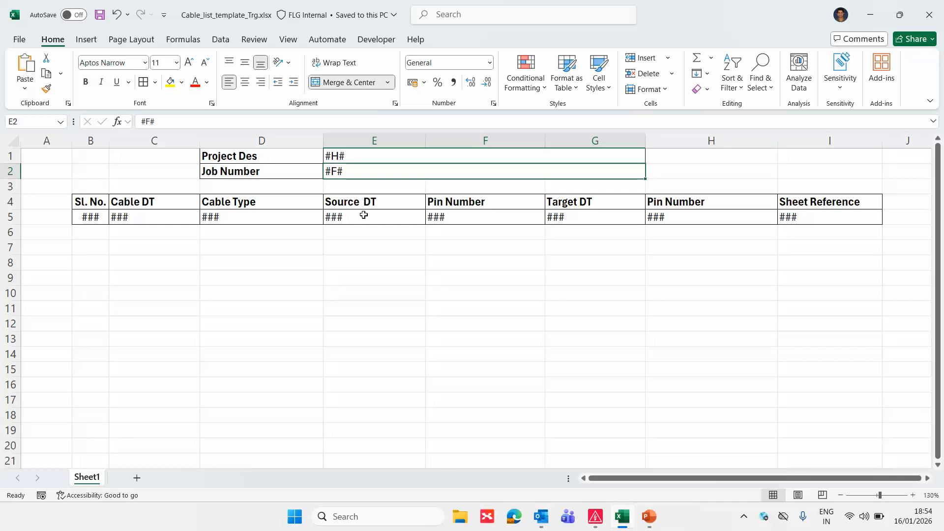
- Return to EPLAN and add the project property Job number <10013> to the labeling scheme's footer
key("alt+Tab")
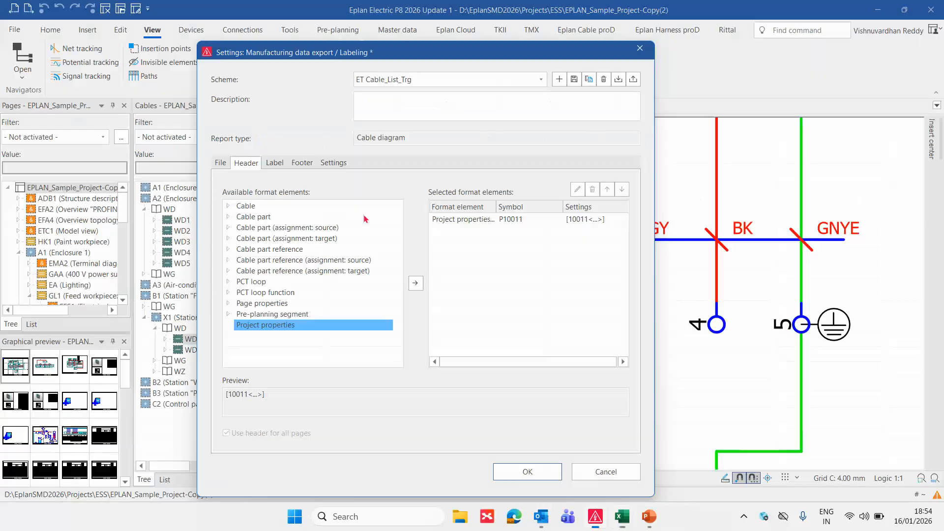
left_click(302, 162)
double_click(274, 336)
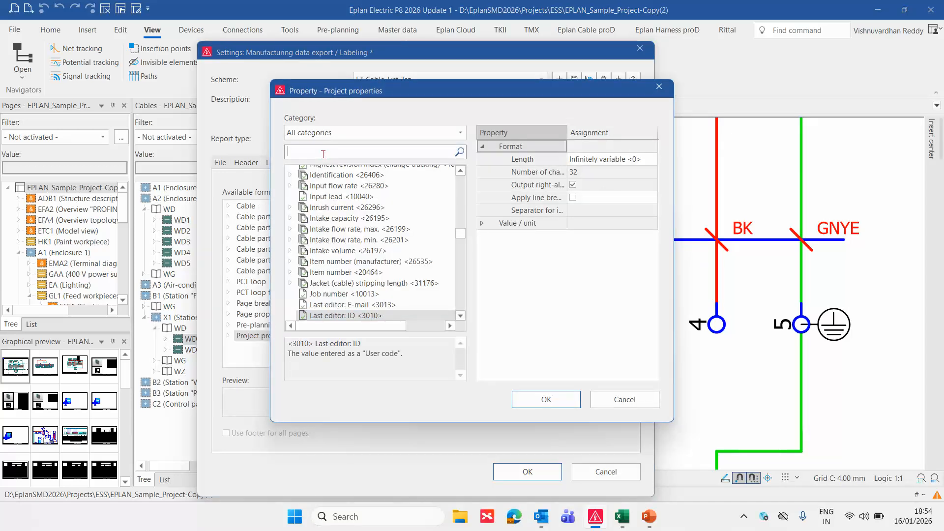
left_click(323, 154)
type("Job")
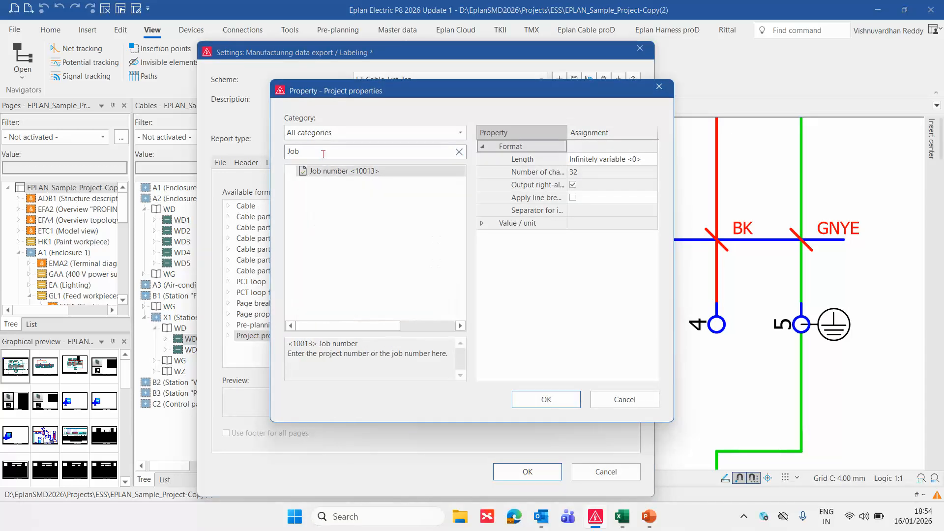
left_click(563, 400)
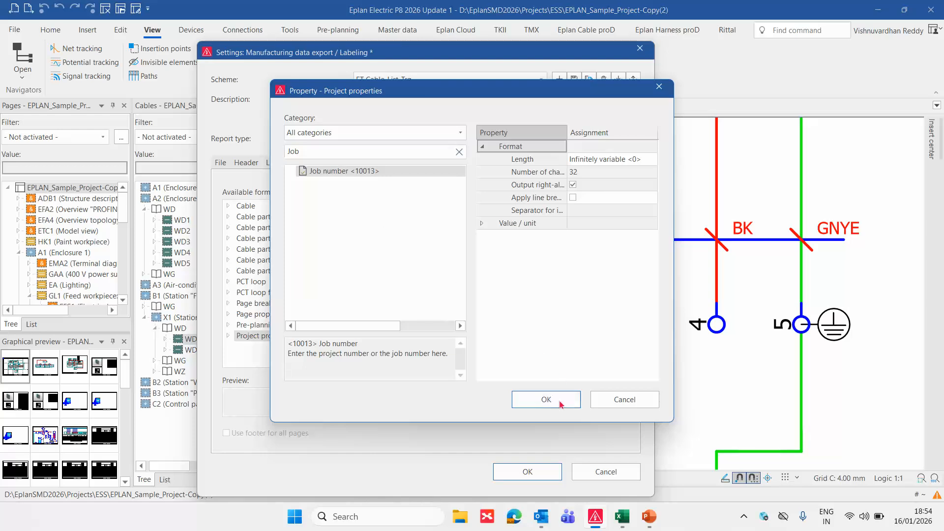
left_click(478, 219)
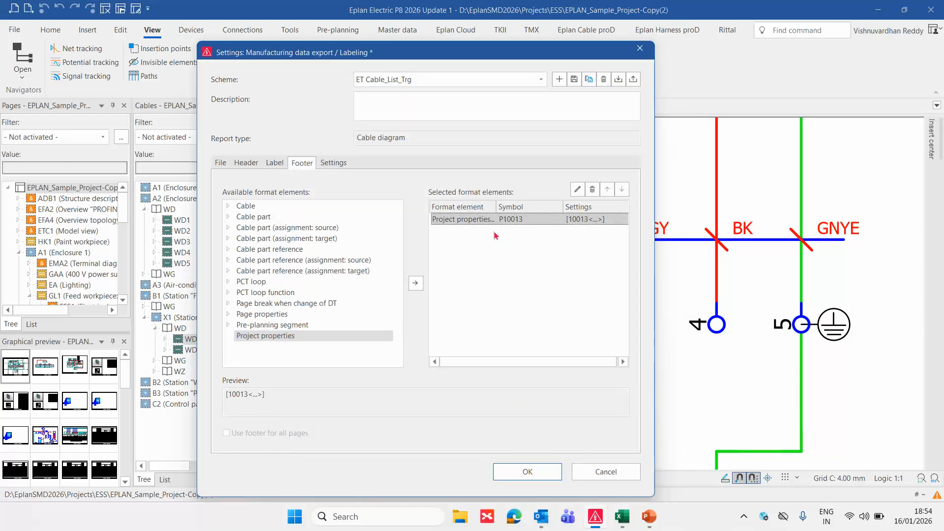
- Check the template's label row in Excel, and add the record property Consecutive number <13063> to the scheme's label elements in EPLAN
key("alt+Tab")
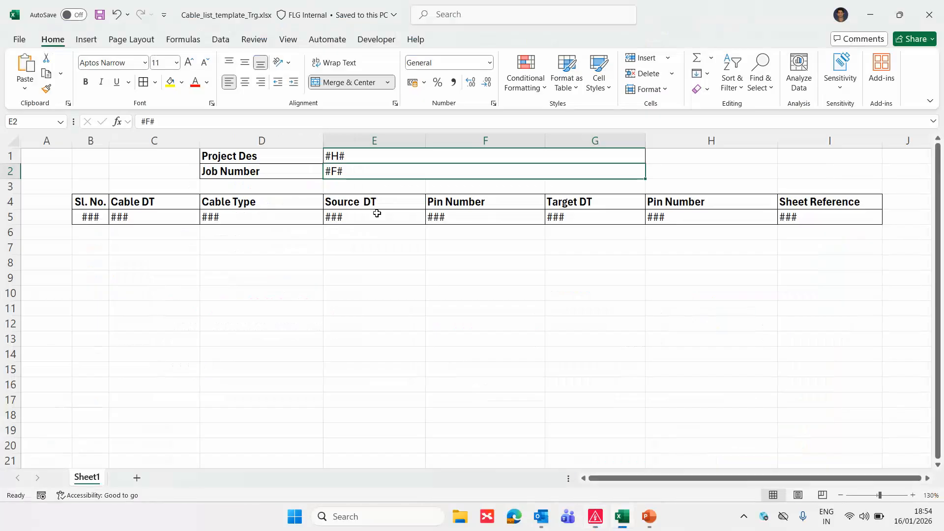
key("alt+Tab")
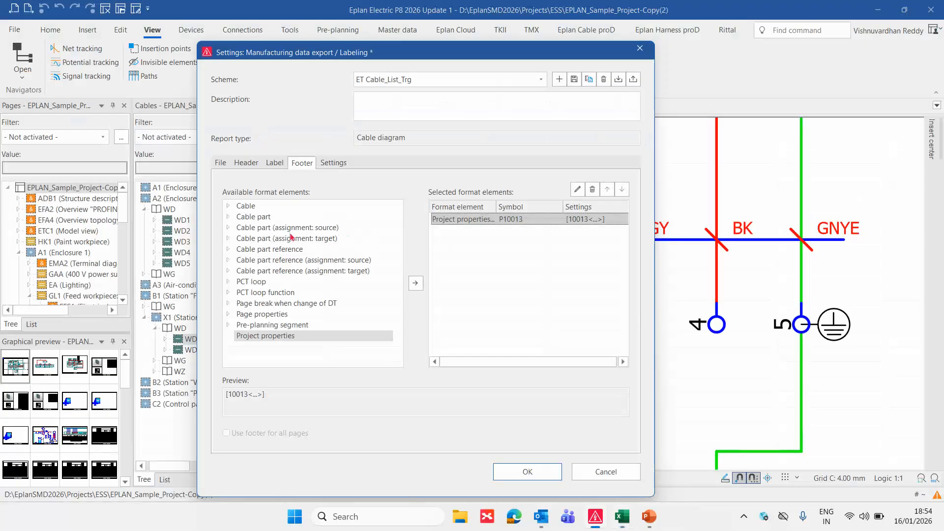
key("alt+Tab")
key("alt+Tab")
left_click(275, 164)
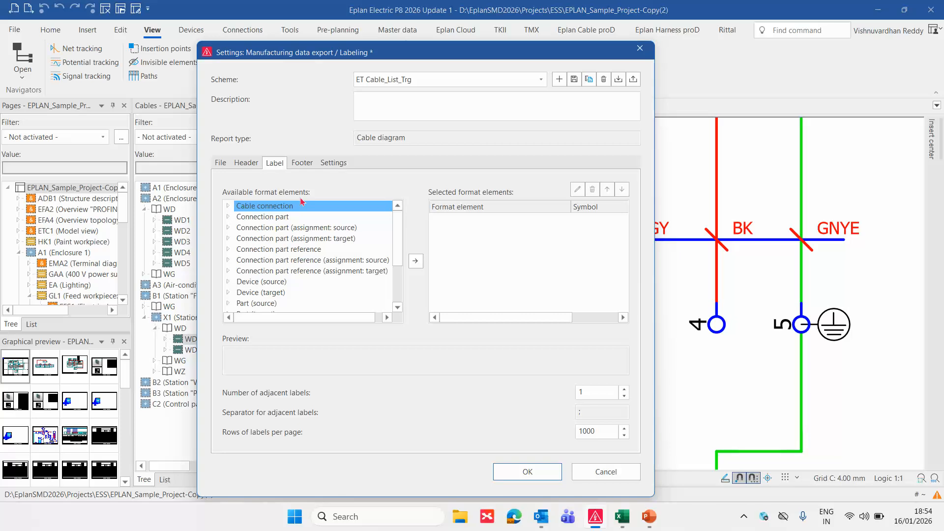
key("alt+Tab")
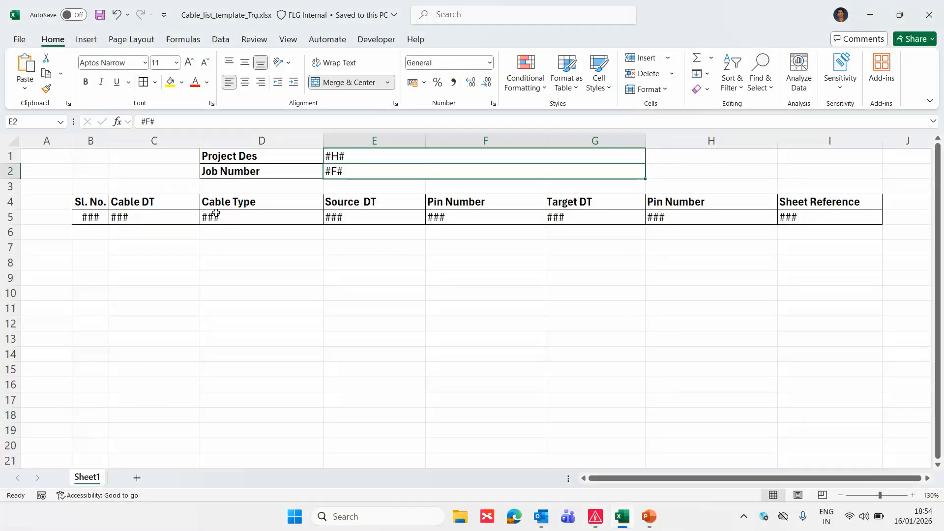
key("alt+Tab")
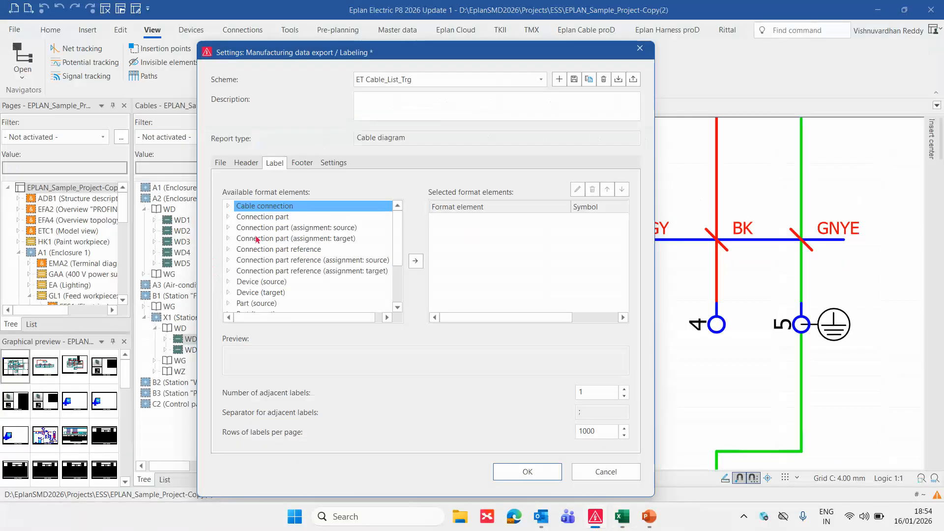
scroll(286, 266, "down", 5)
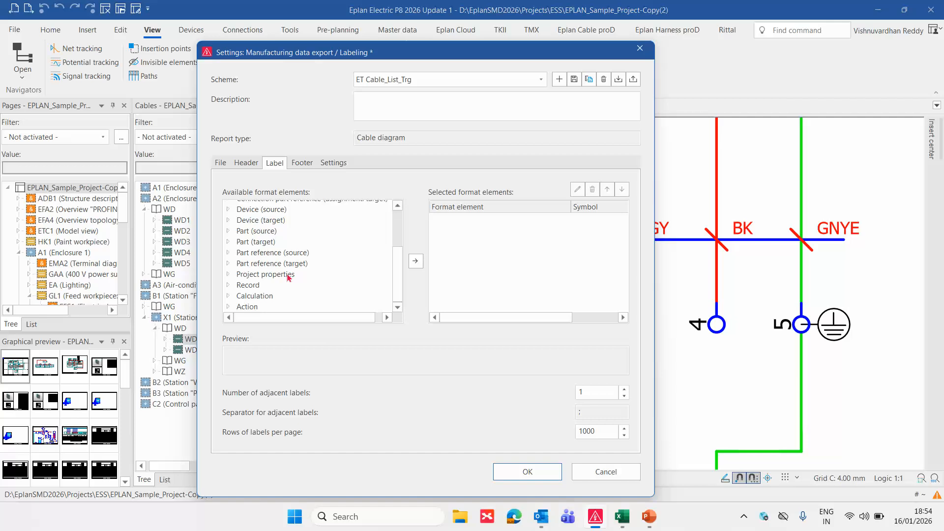
double_click(251, 285)
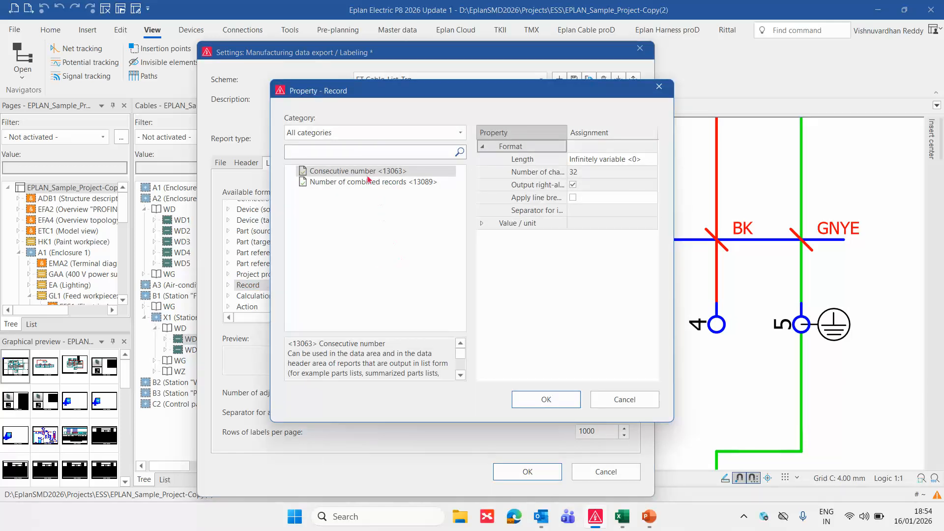
double_click(367, 173)
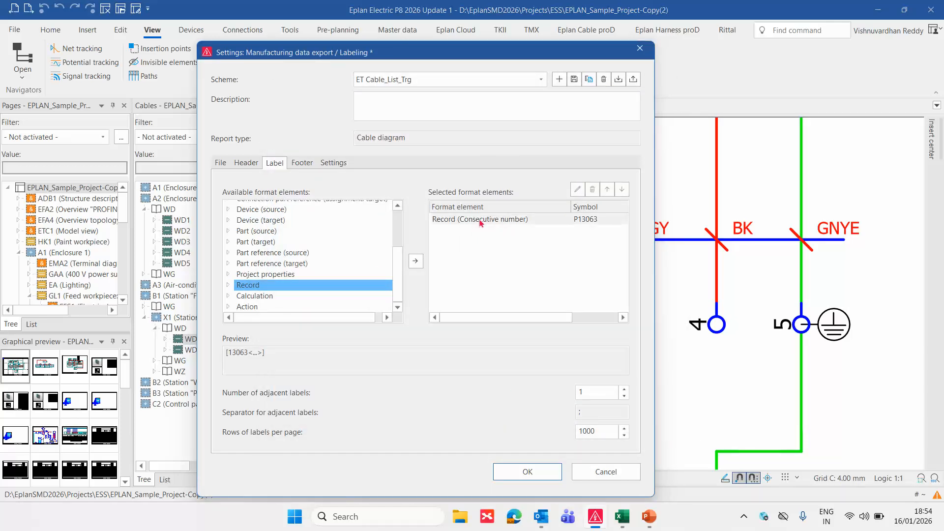
- Switch to the Excel template and examine the ### placeholders under Sl. No., Cable DT and Cable Type
key("alt+Tab")
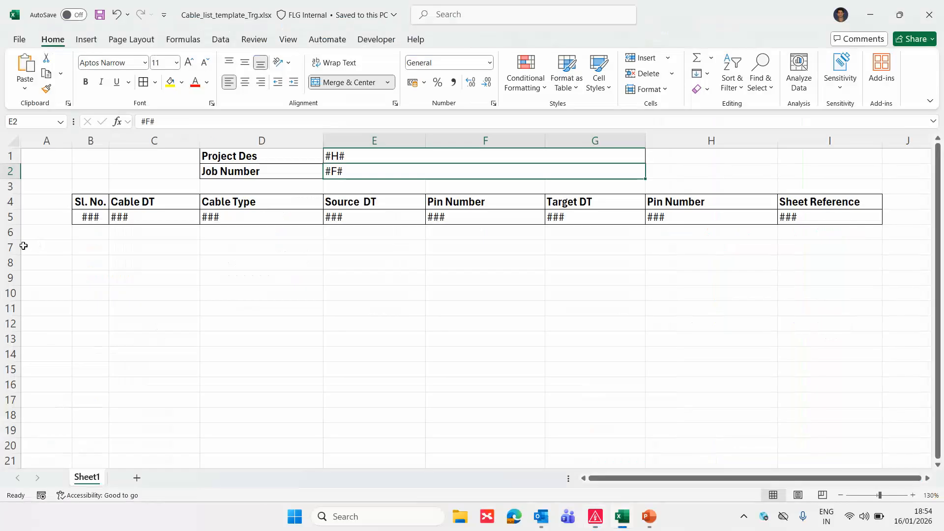
left_click(84, 223)
left_click(132, 276)
left_click_drag(140, 220, 217, 217)
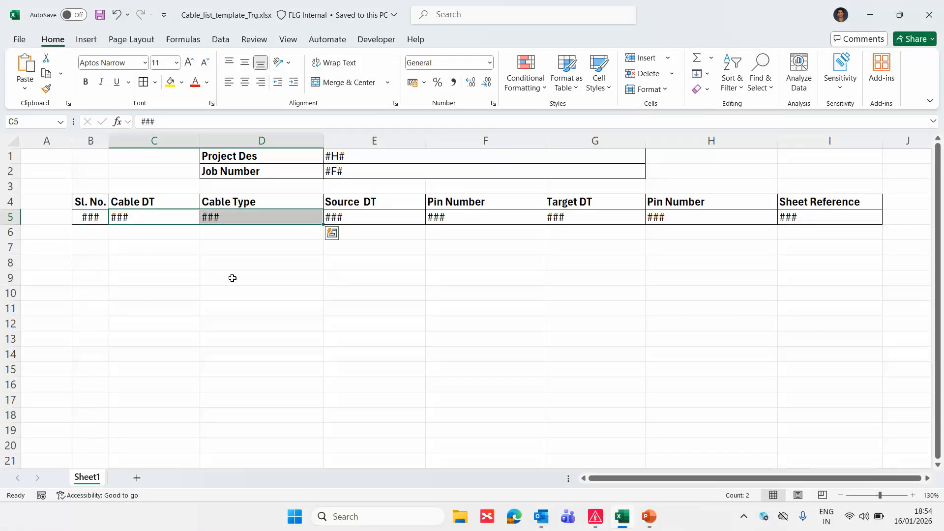
left_click(233, 278)
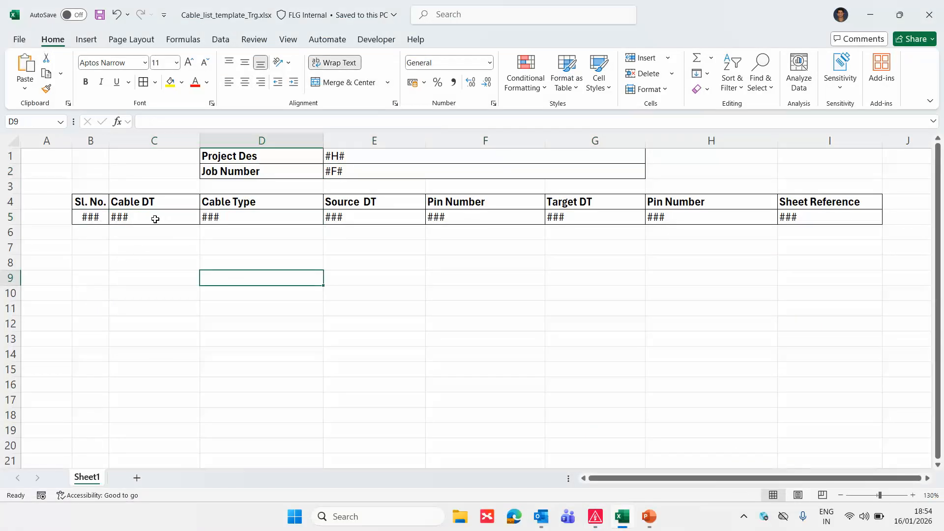
left_click(157, 219)
left_click(227, 219)
left_click(232, 263)
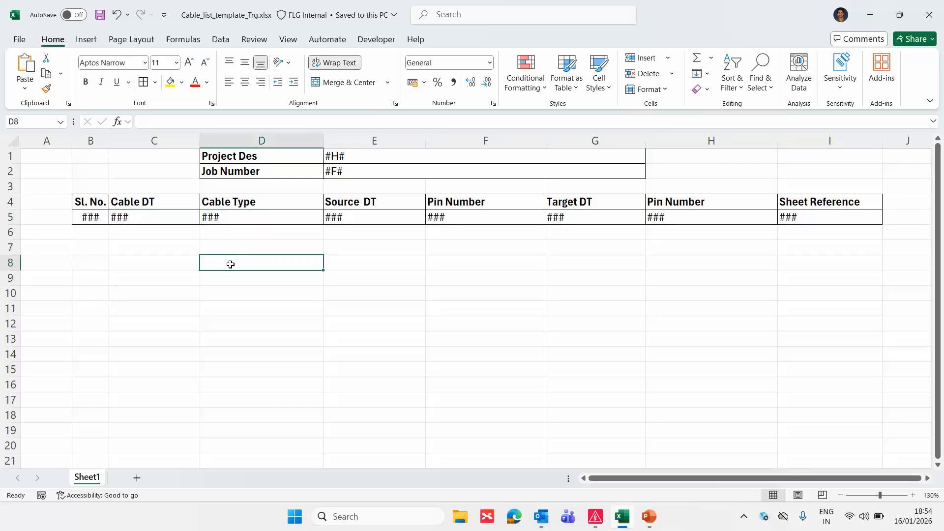
- Return to EPLAN and add the cable connection property Block property [5] <20201 5> to the scheme's label elements
key("alt+Tab")
scroll(264, 238, "up", 3)
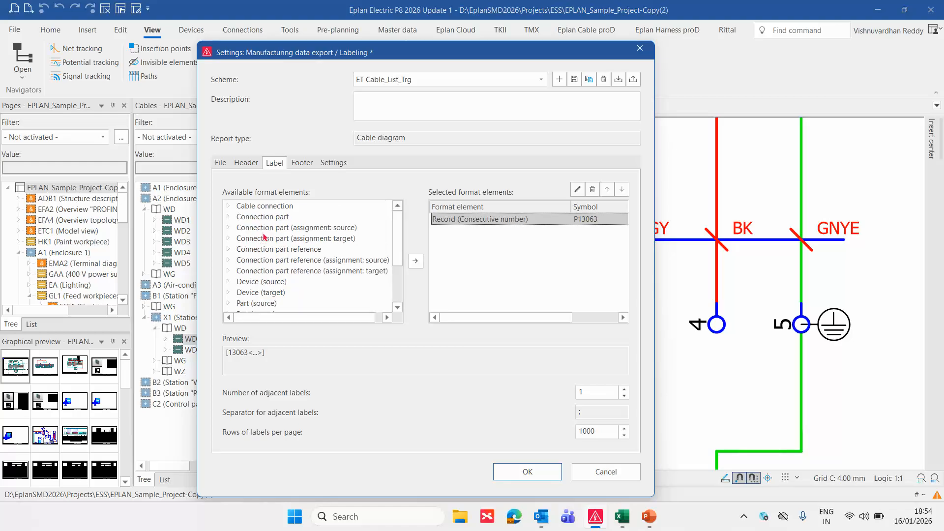
double_click(260, 206)
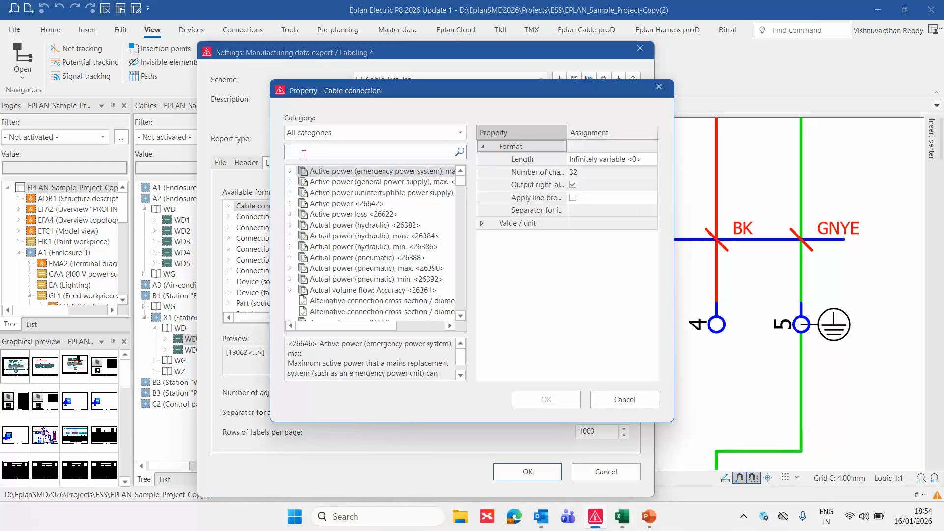
left_click(304, 154)
type("Block")
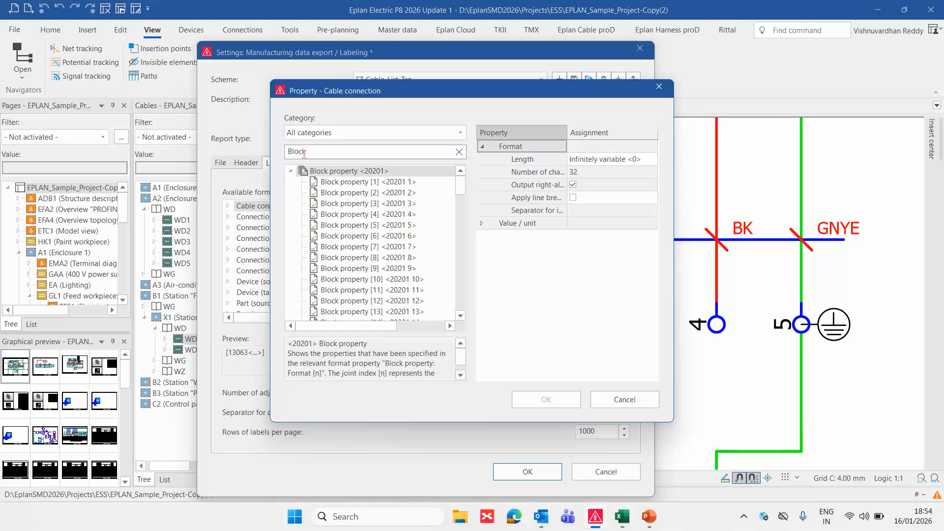
left_click(399, 227)
left_click(399, 237)
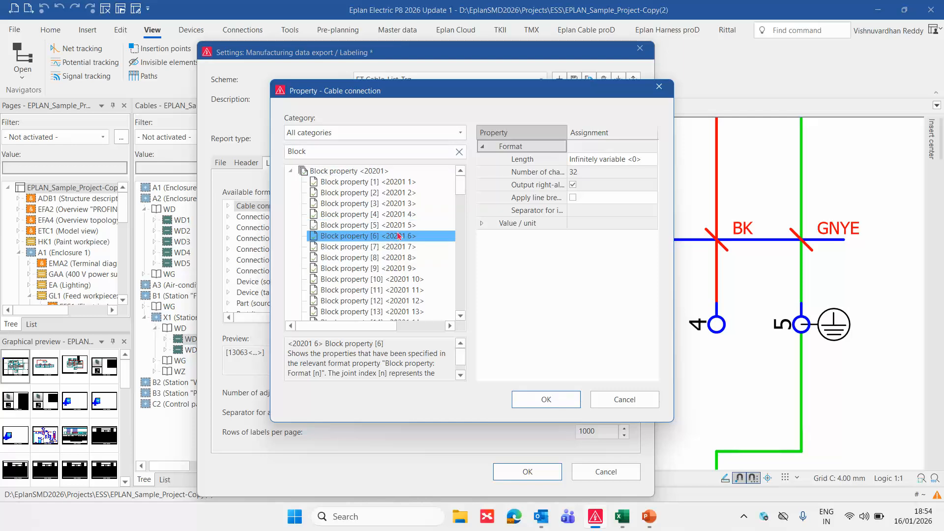
double_click(399, 227)
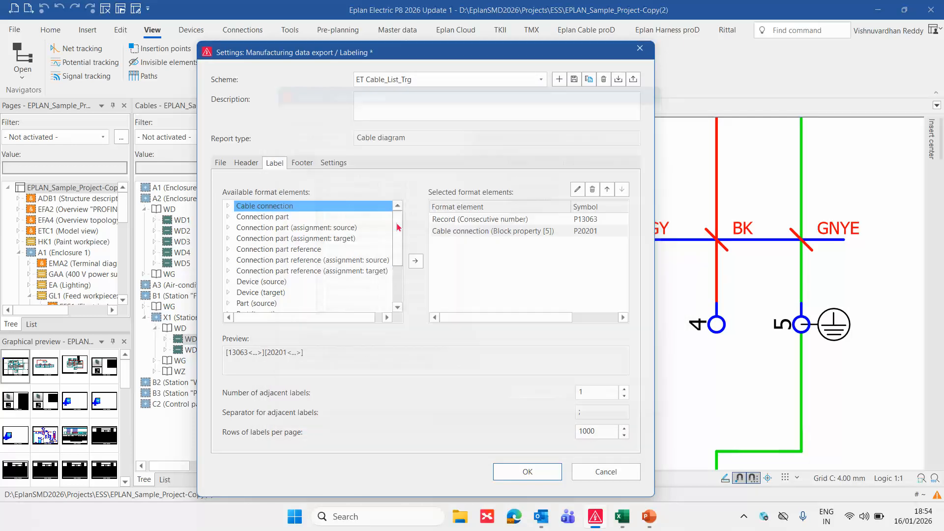
left_click(518, 234)
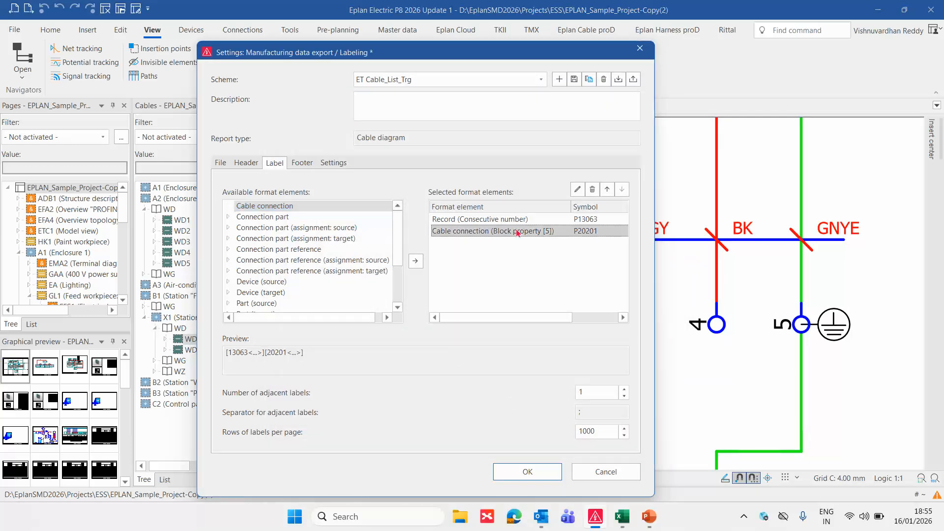
- Add the cable connection property Block property [6] <20201 6> to the scheme's label elements
left_click(282, 210)
double_click(281, 210)
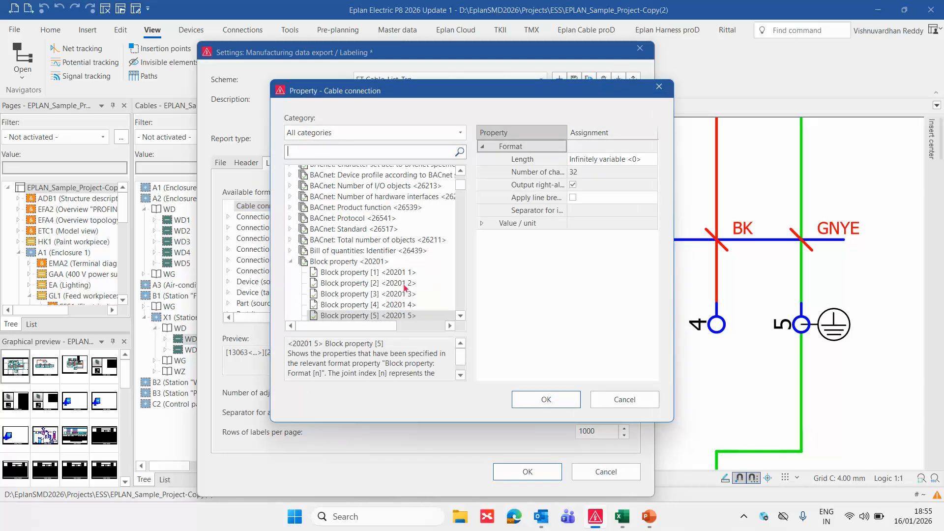
scroll(404, 288, "down", 1)
double_click(379, 295)
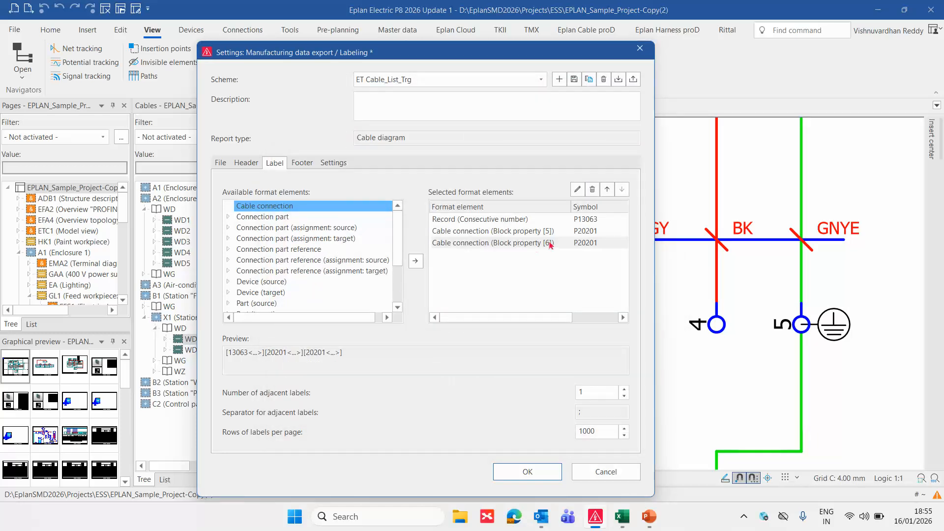
- Check the Sl. No., Cable DT and Cable Type placeholders in the Excel template and return to the labeling scheme in EPLAN
key("alt+Tab")
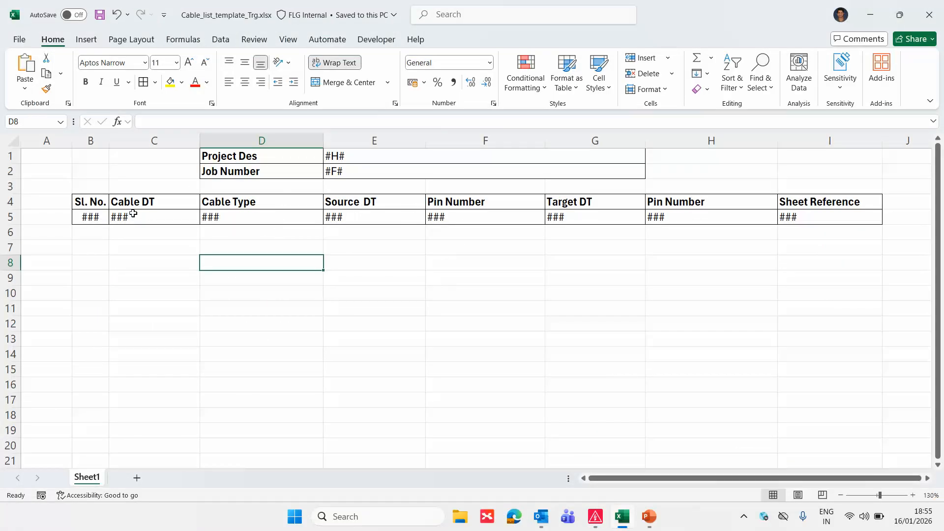
left_click(95, 205)
left_click_drag(95, 205, 239, 215)
left_click(378, 309)
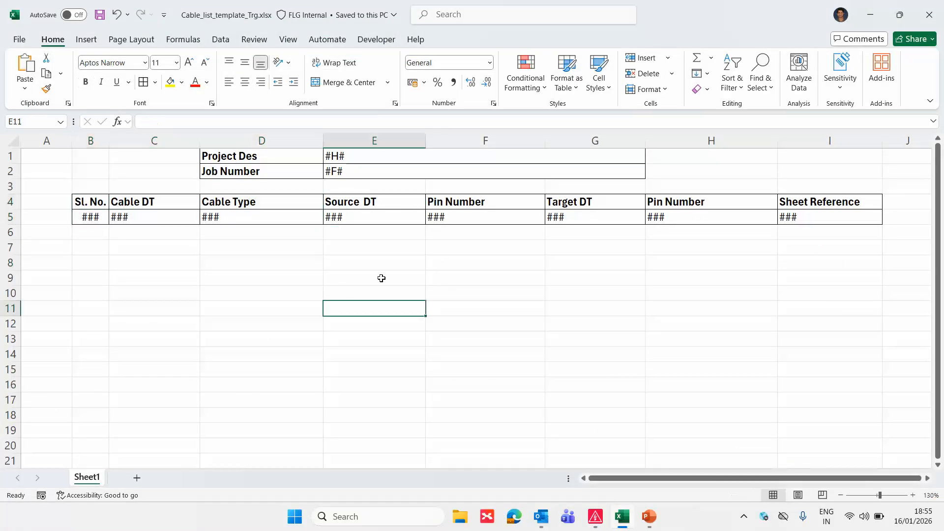
key("alt+Tab")
scroll(276, 260, "down", 1)
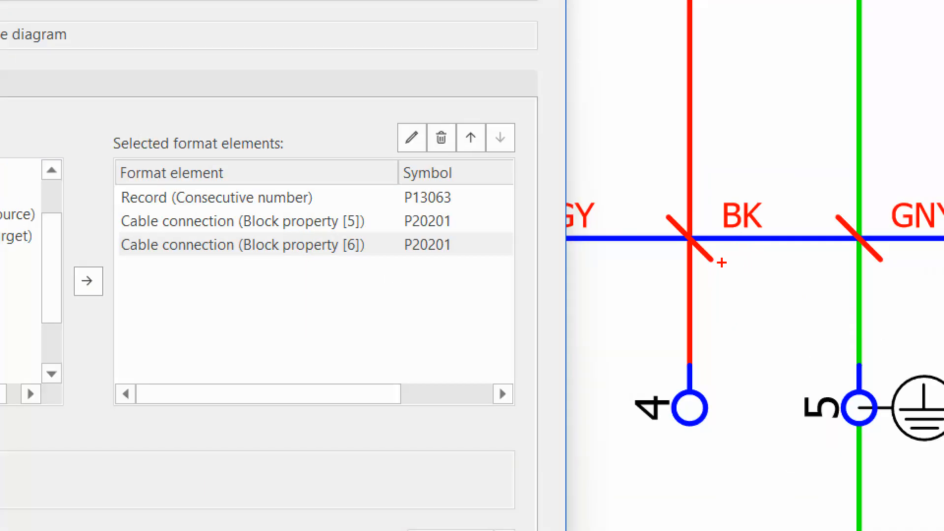
mouse_move(719, 271)
left_mouse_down()
mouse_move(720, 361)
mouse_move(743, 360)
left_mouse_up()
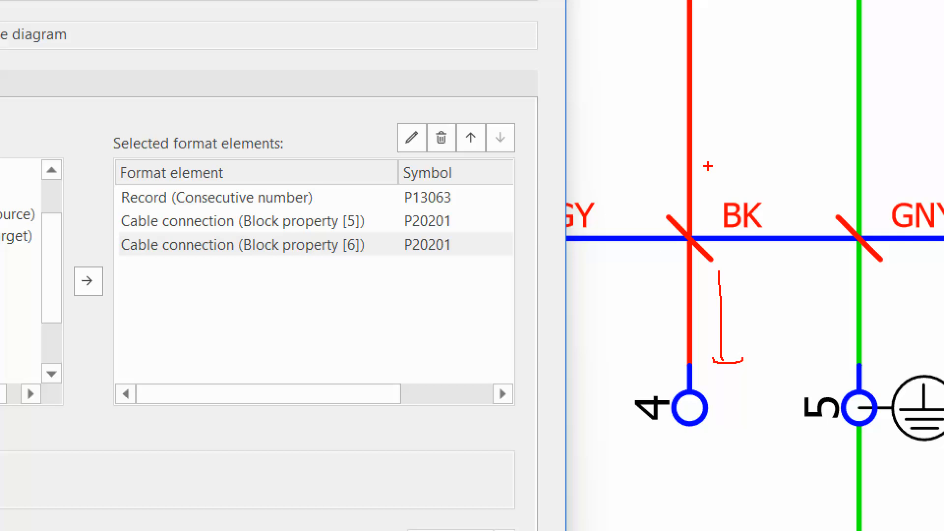
left_click_drag(709, 159, 733, 81)
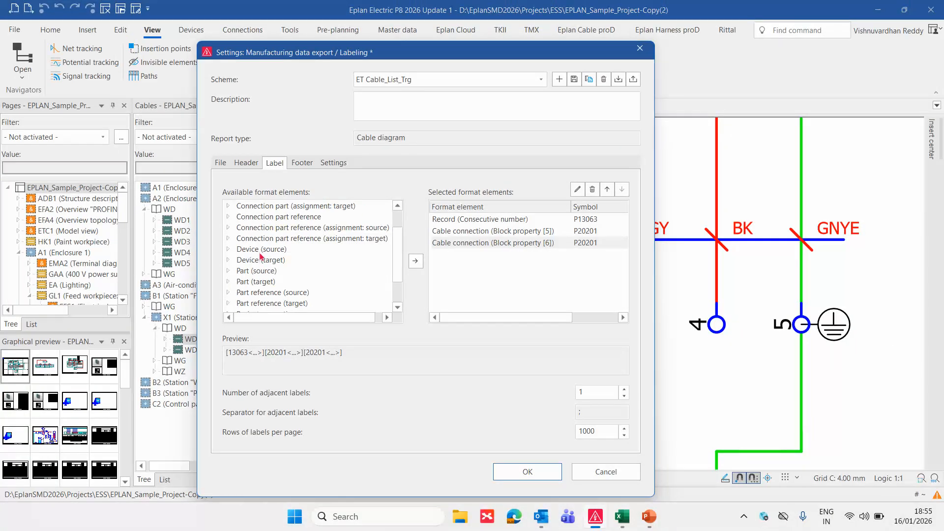
- Add the Device (source) property DT (full) <20006> to the scheme's label elements
double_click(260, 251)
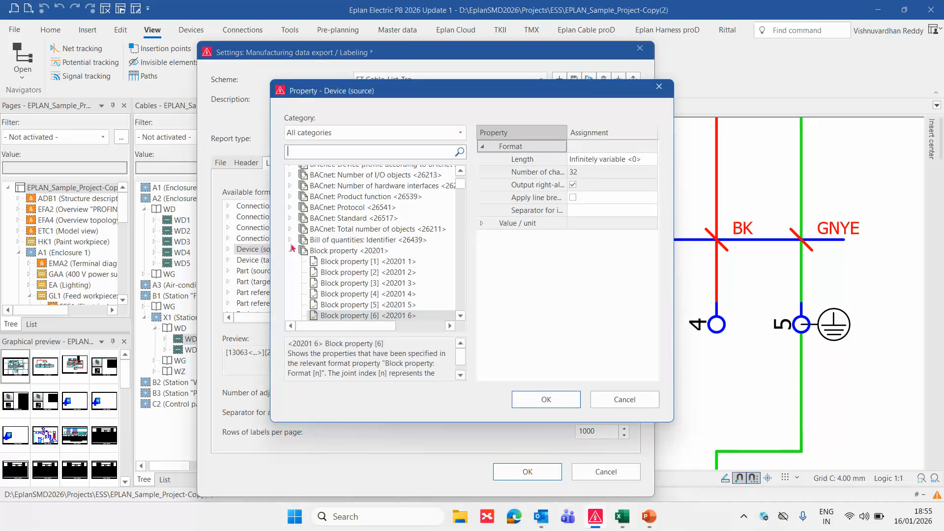
left_click(290, 250)
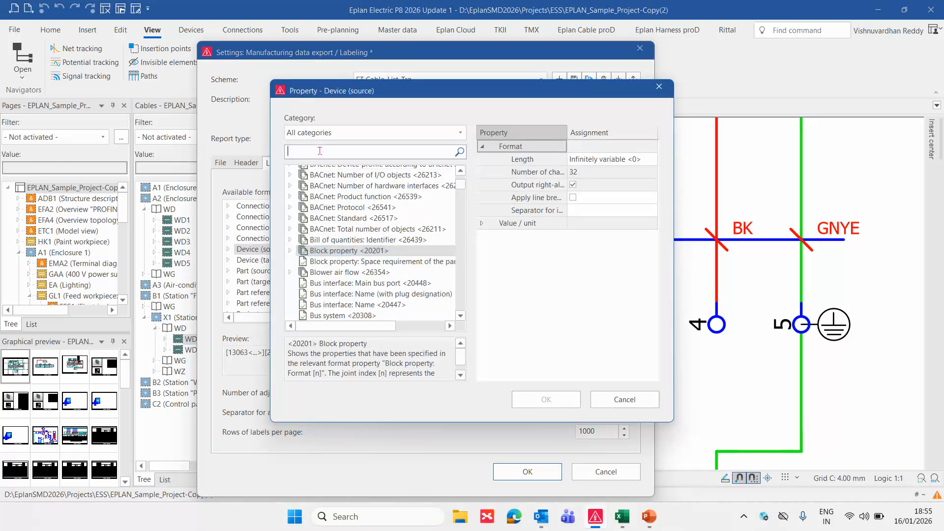
type("Name")
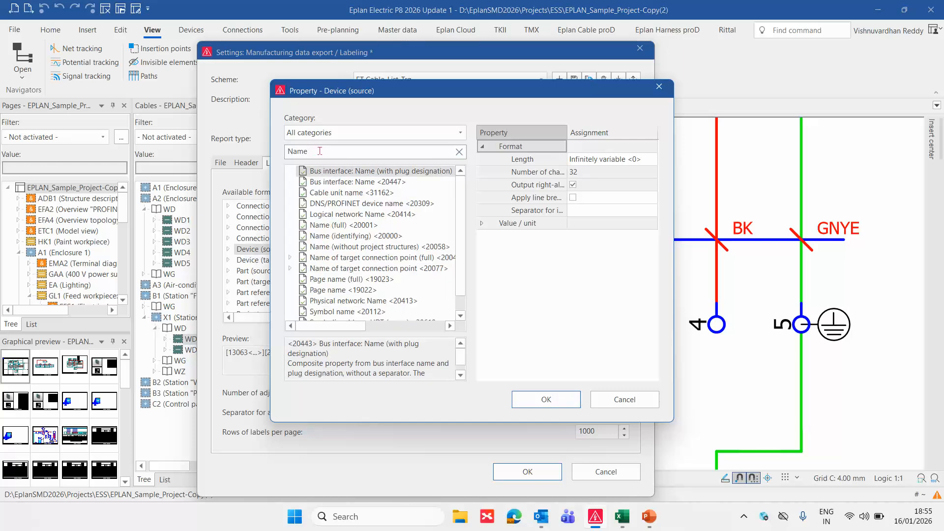
left_click(370, 259)
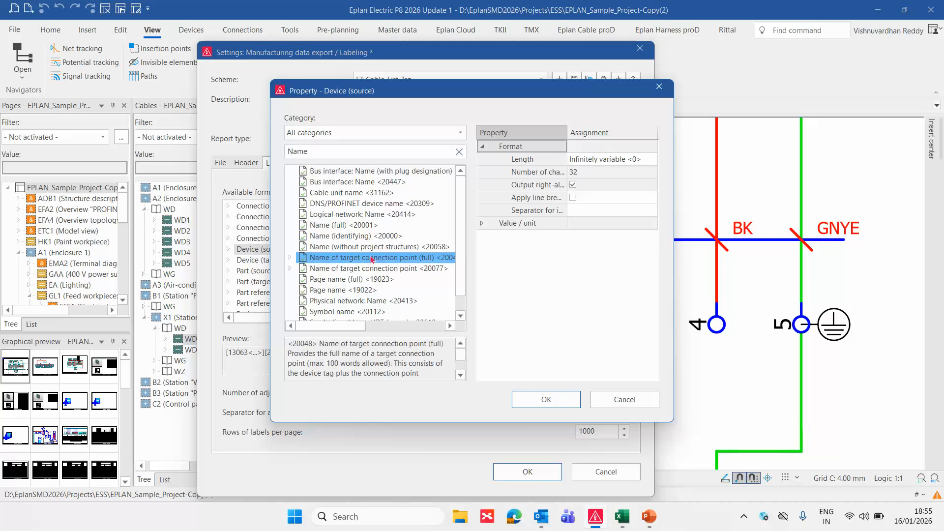
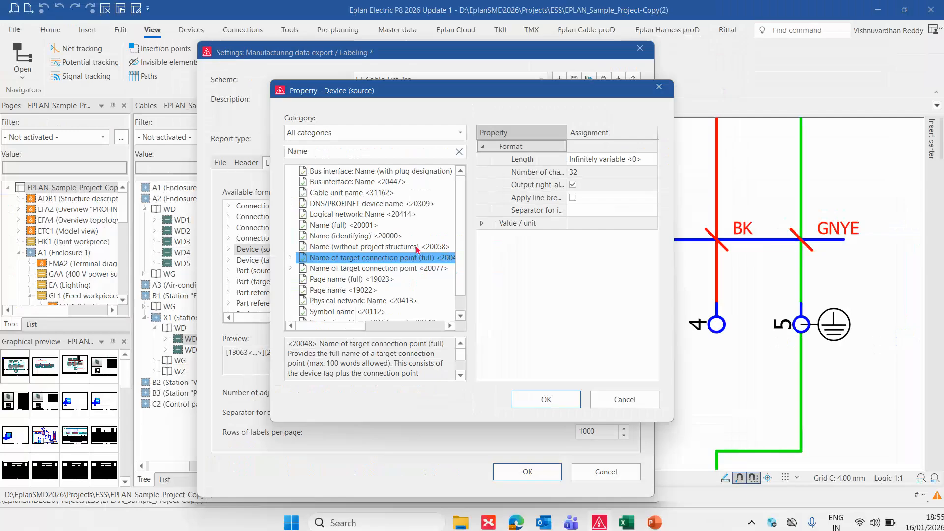
left_click(332, 153)
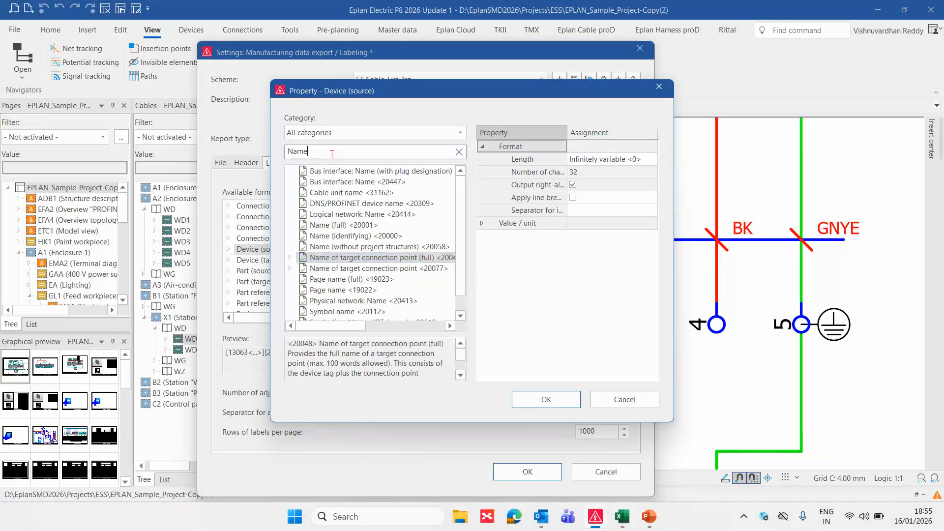
left_click_drag(332, 154, 216, 150)
type("DT")
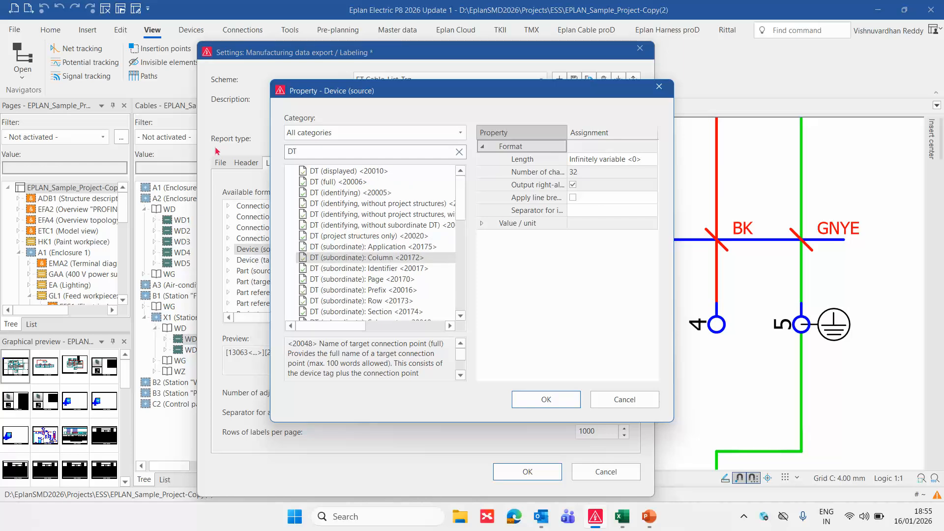
double_click(344, 183)
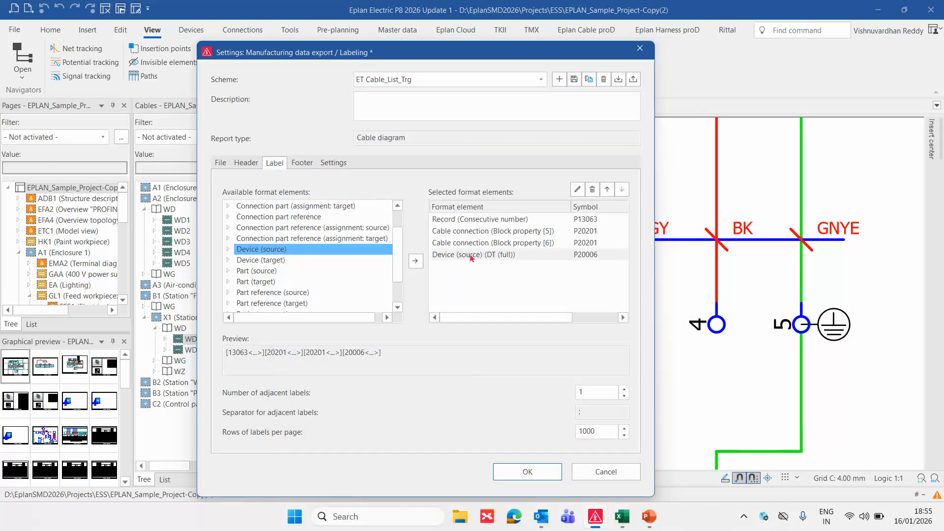
- Add the Device (source) property Name of target connection point <20077> to the scheme's label elements
left_click(454, 256)
double_click(281, 254)
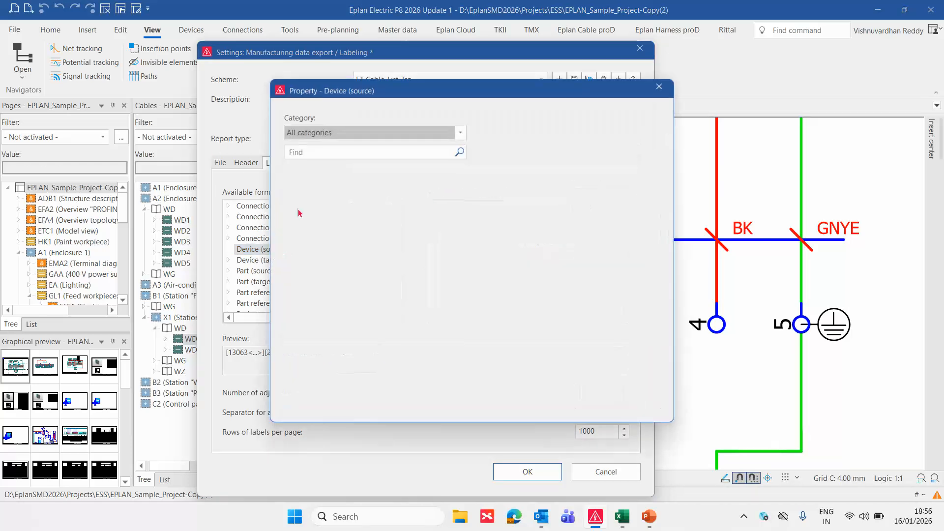
left_click(308, 153)
type("Name")
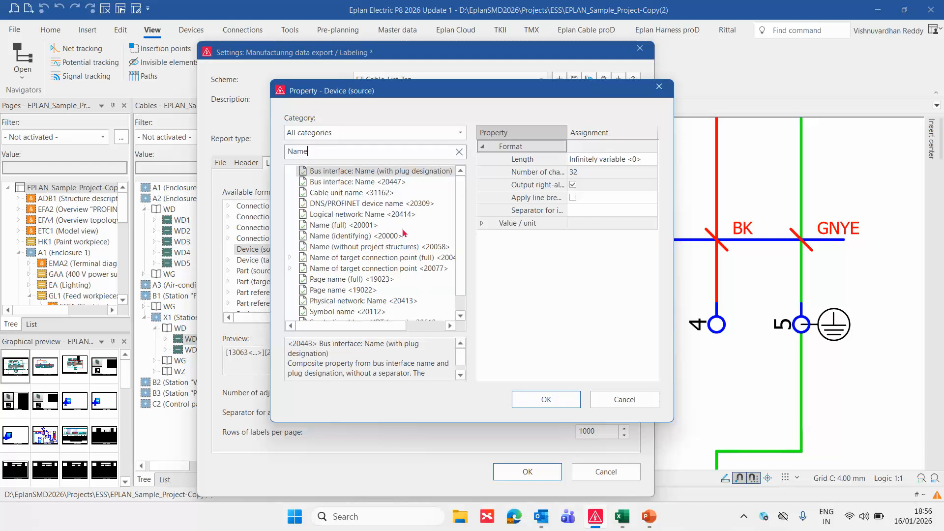
left_click(402, 269)
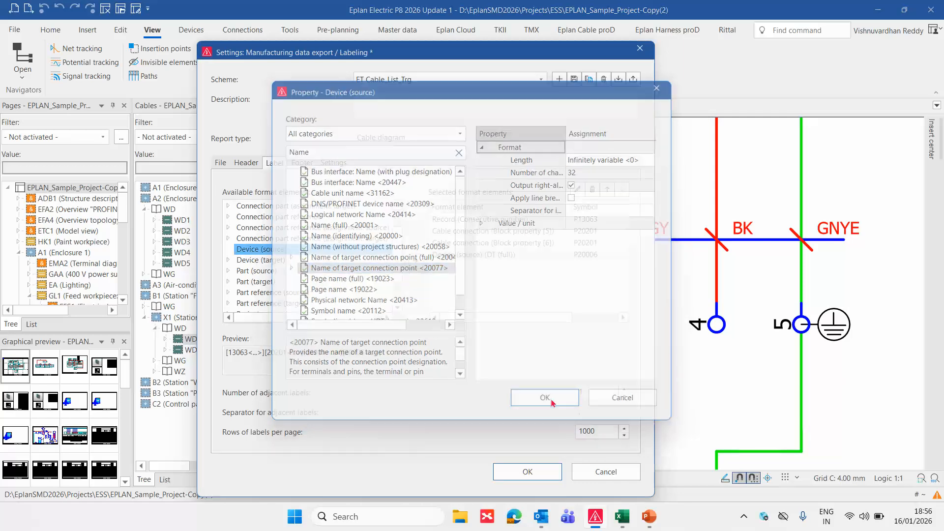
left_click(578, 398)
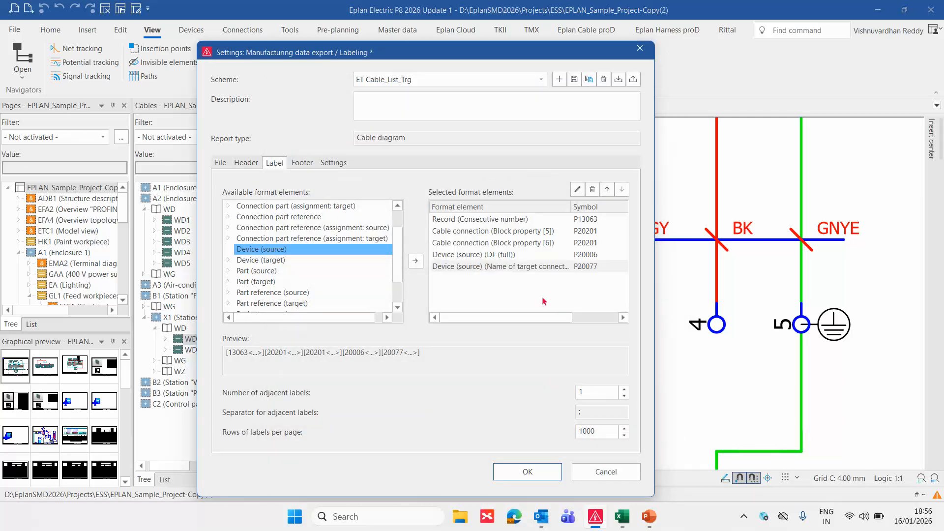
- Check the template's label row in Excel, and add the Device (target) property DT (full) <20006> to the label elements in EPLAN
left_click(622, 516)
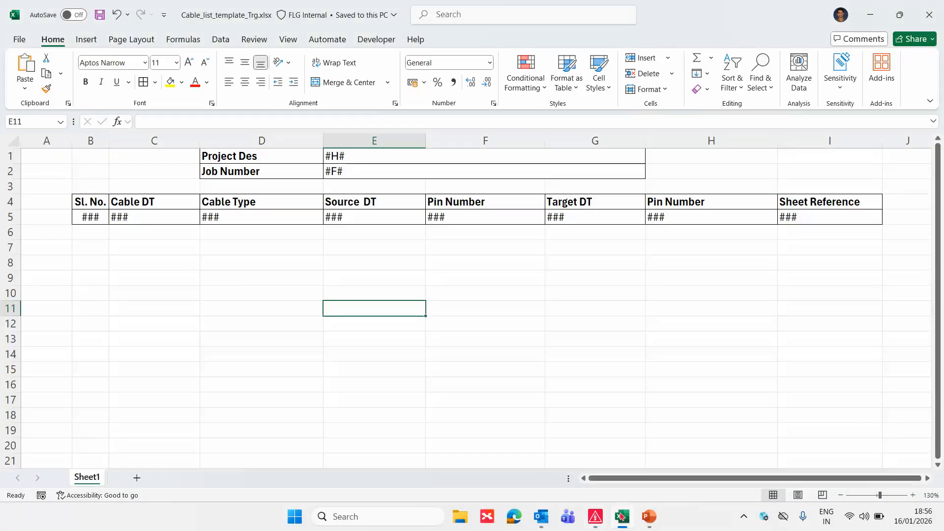
left_click(621, 516)
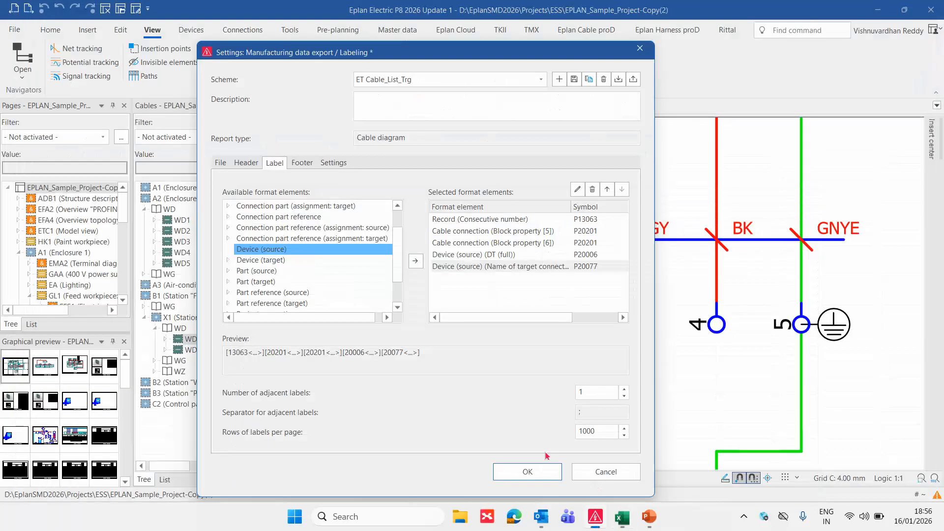
double_click(260, 260)
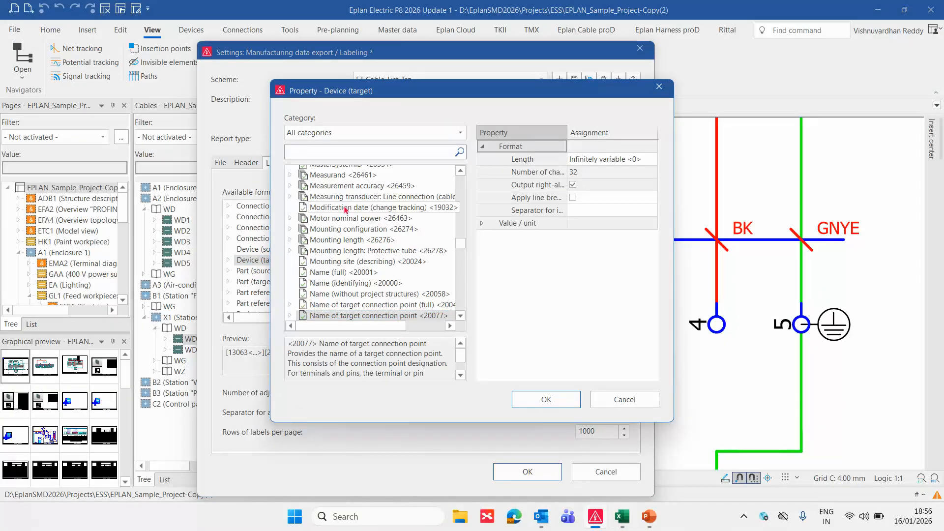
left_click(296, 151)
type("DT")
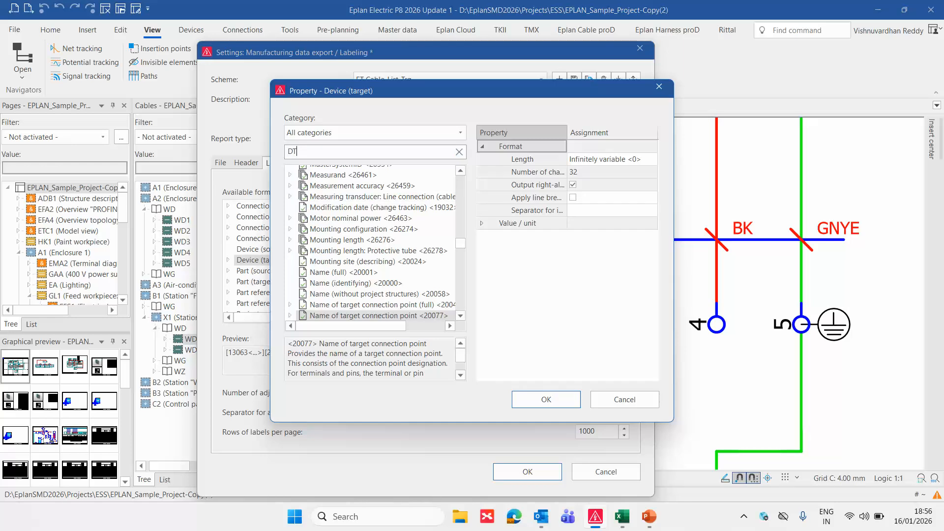
left_click(340, 182)
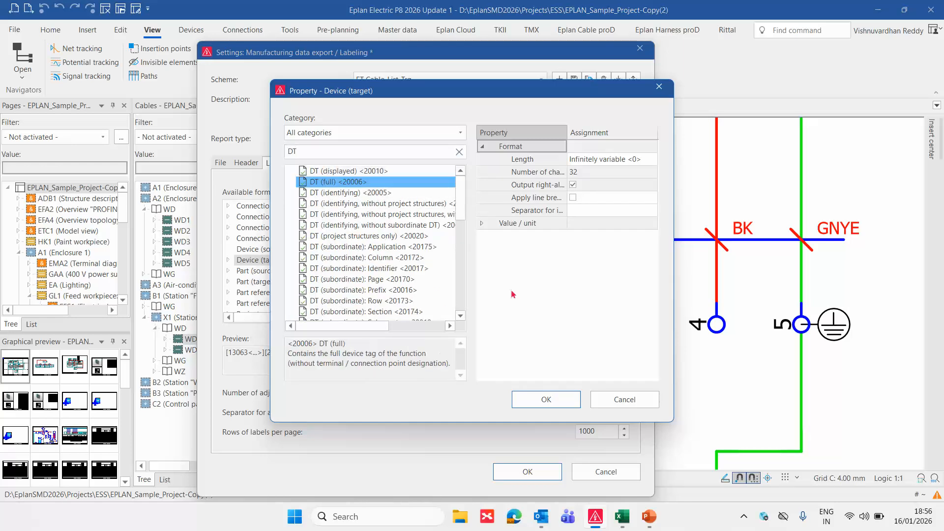
left_click(566, 404)
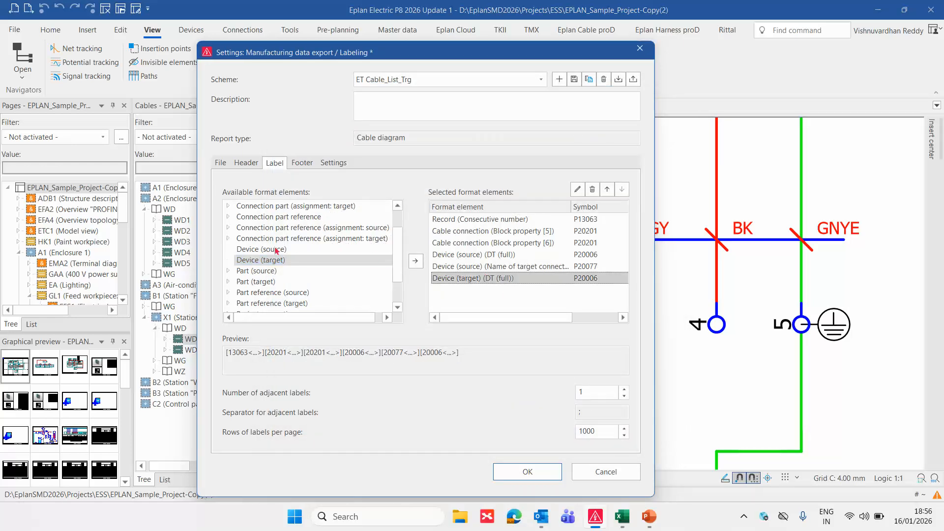
- Add the Device (target) property Name of target connection point <20077> to the scheme's label elements
left_click(260, 264)
left_click(416, 261)
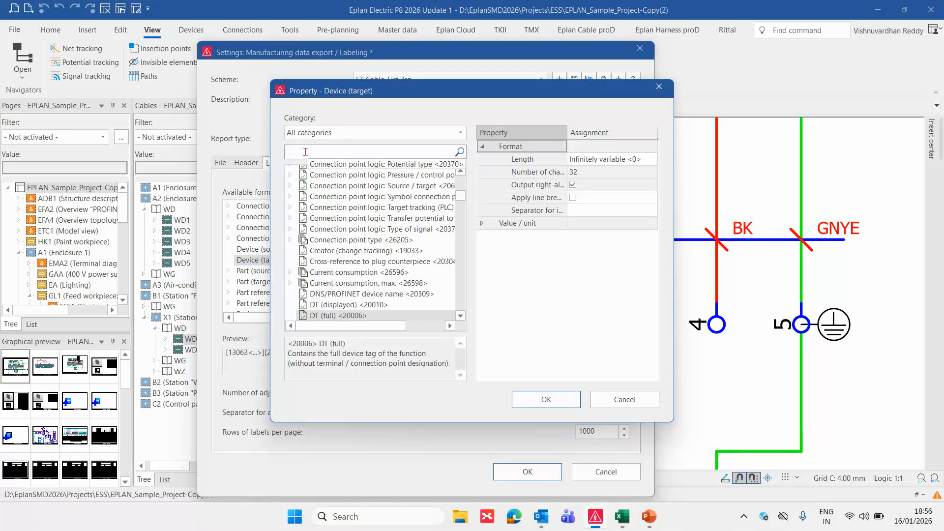
type("Name")
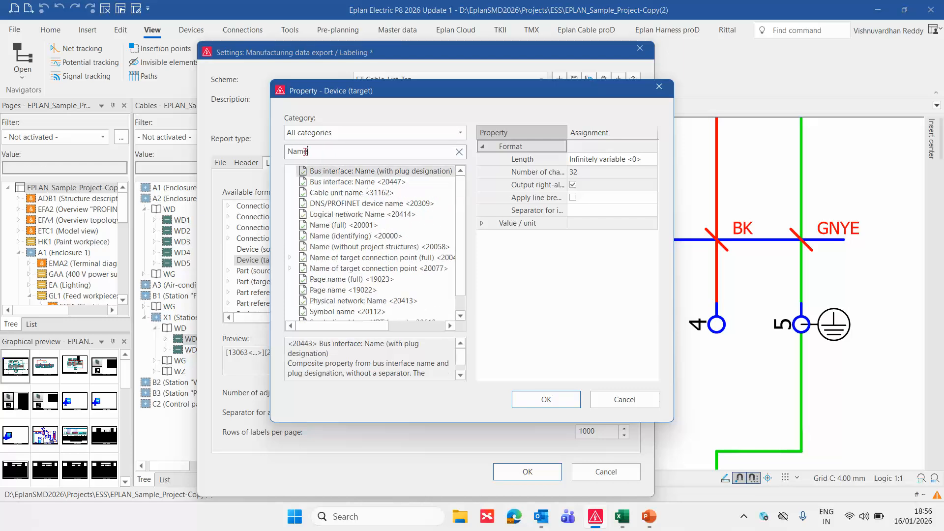
scroll(415, 282, "down", 1)
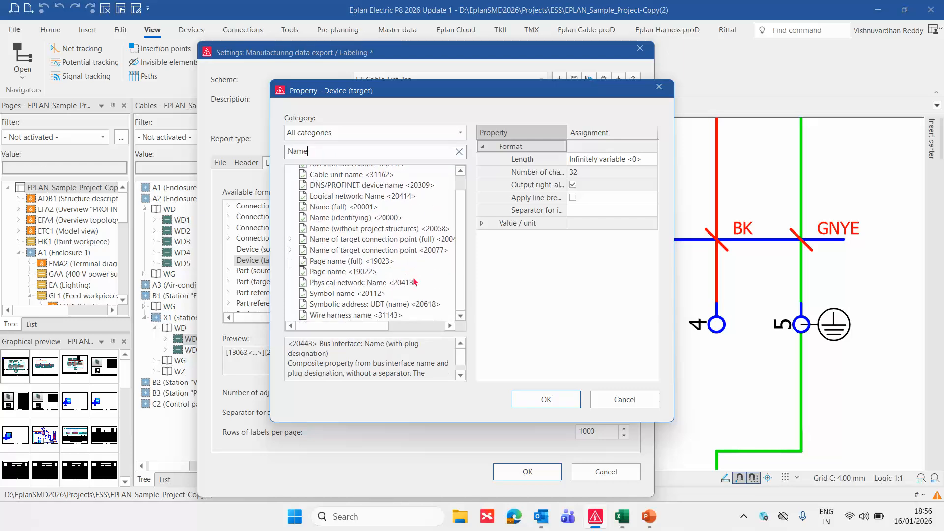
left_click(399, 252)
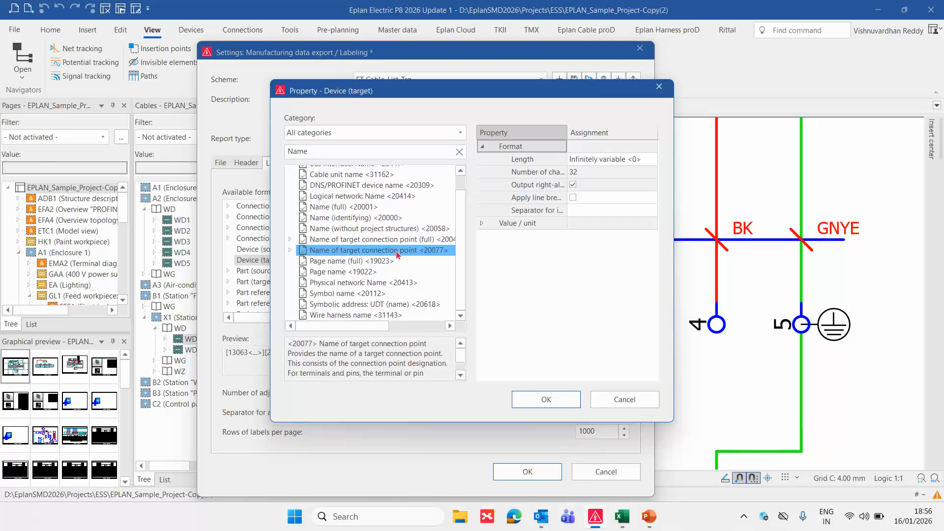
left_click(459, 152)
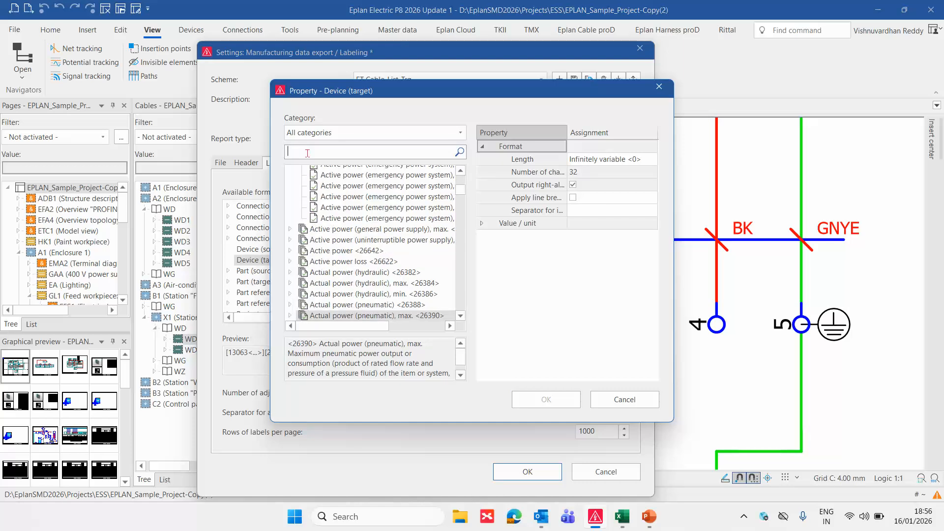
type("Name")
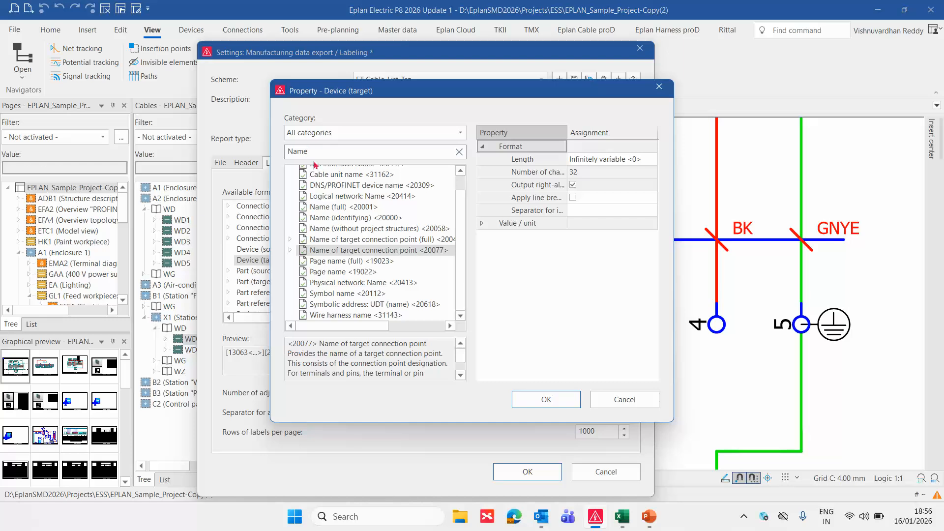
scroll(380, 199, "up", 1)
scroll(380, 199, "down", 1)
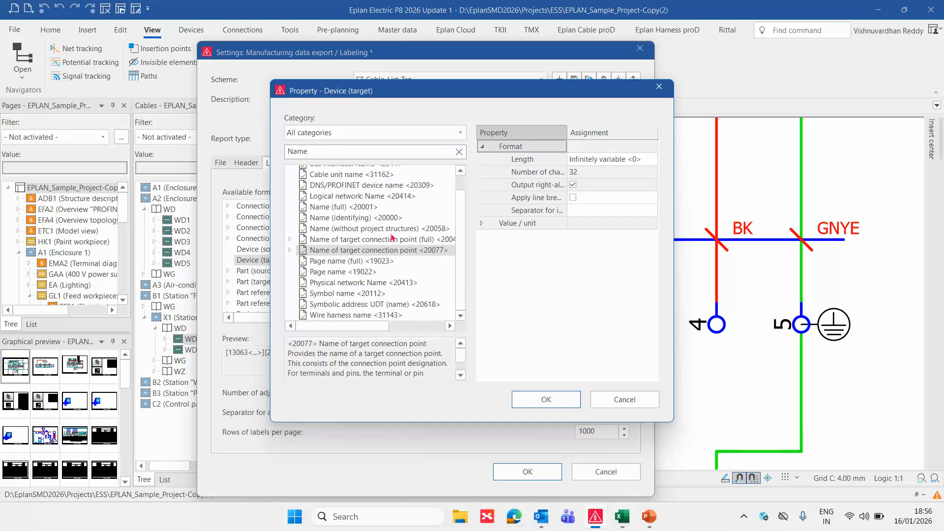
left_click(411, 251)
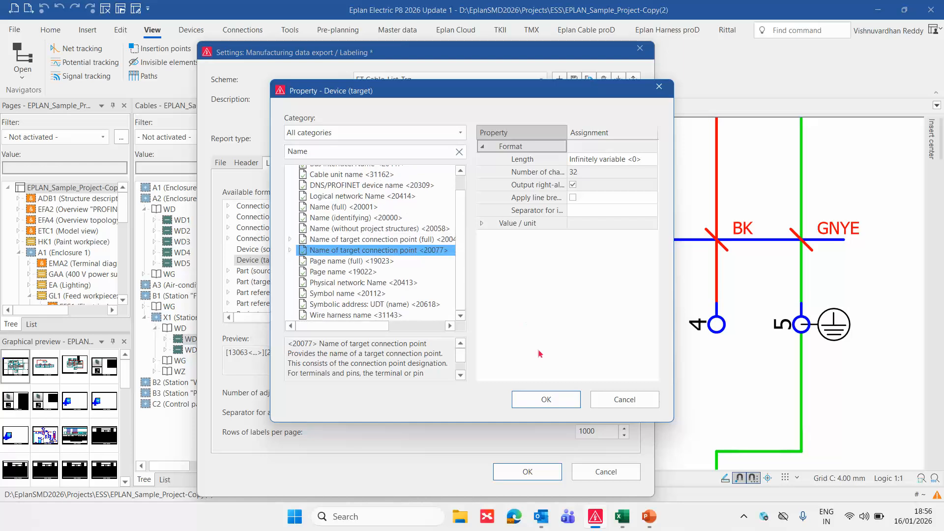
left_click(541, 398)
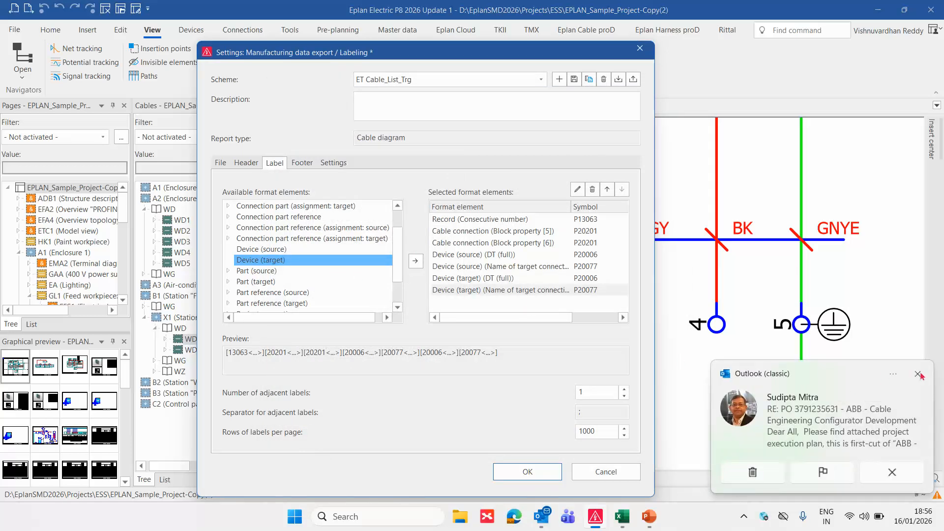
left_click(916, 375)
- Add the Device (source) property Placement <19007> to the scheme's label elements
left_click(281, 252)
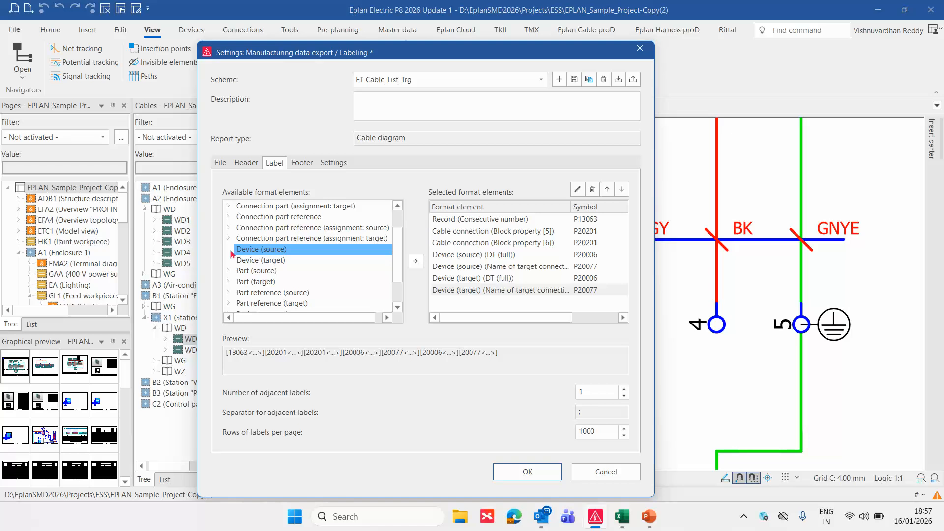
double_click(261, 251)
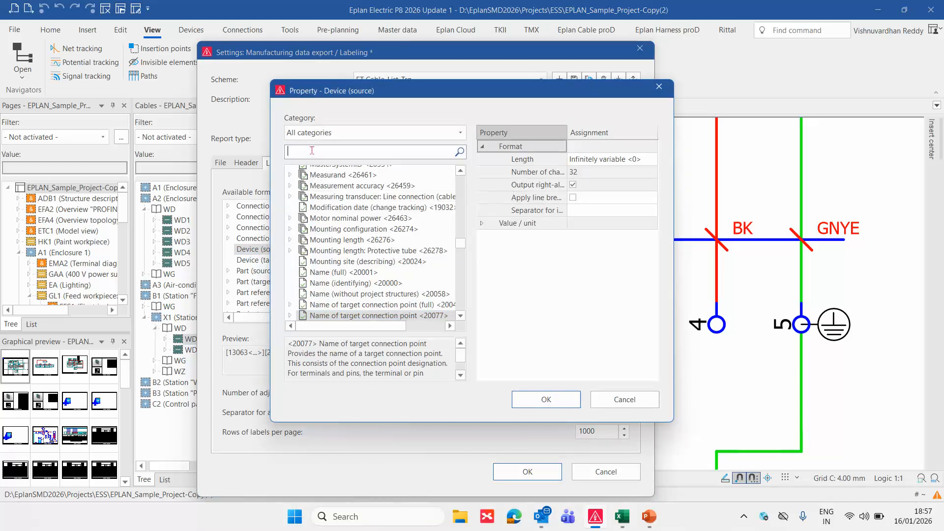
type("Place")
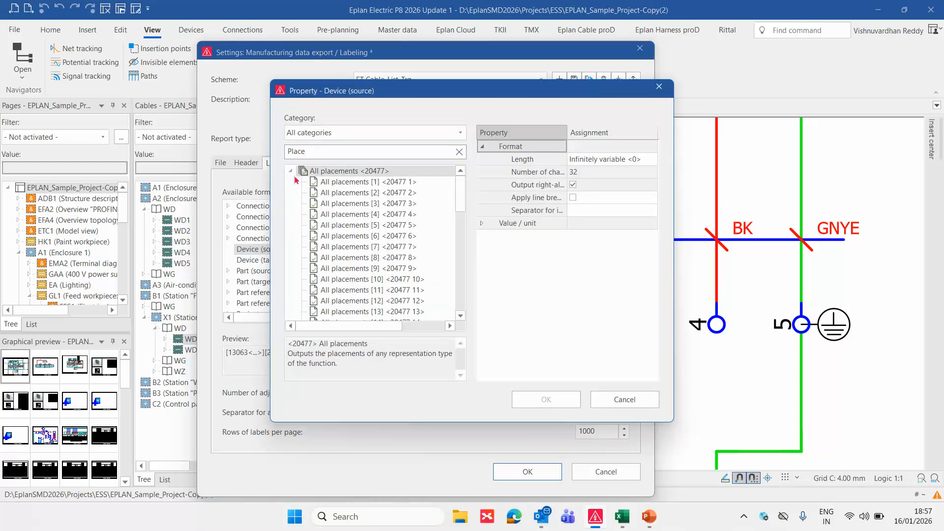
left_click(291, 171)
left_click(344, 183)
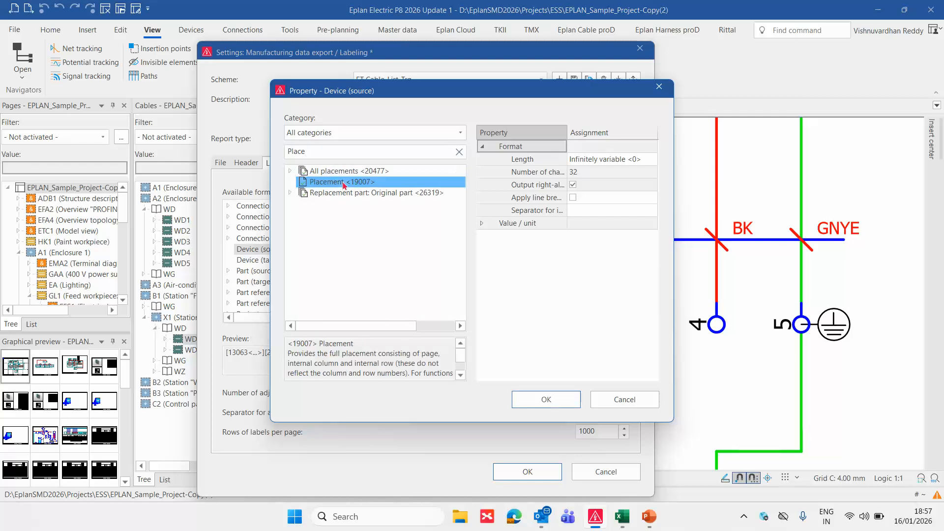
double_click(348, 183)
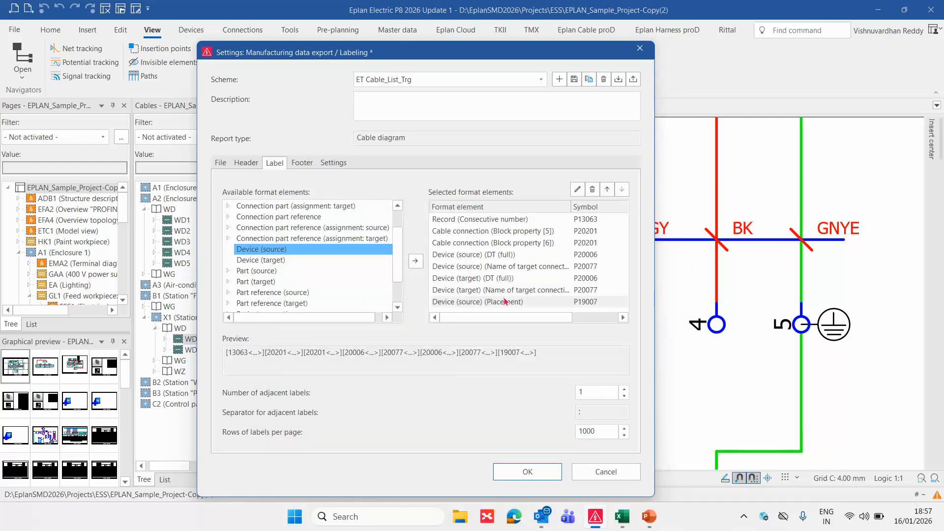
left_click(509, 302)
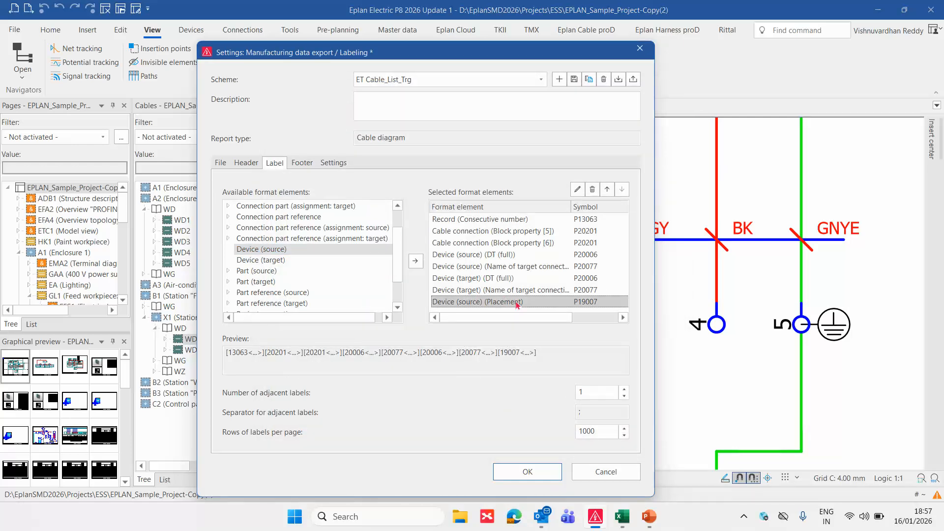
scroll(314, 231, "up", 1)
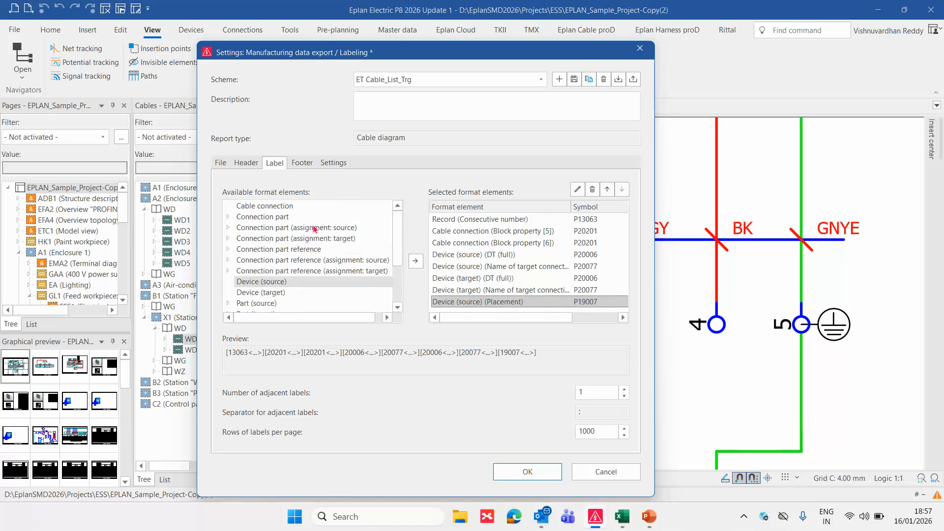
double_click(273, 207)
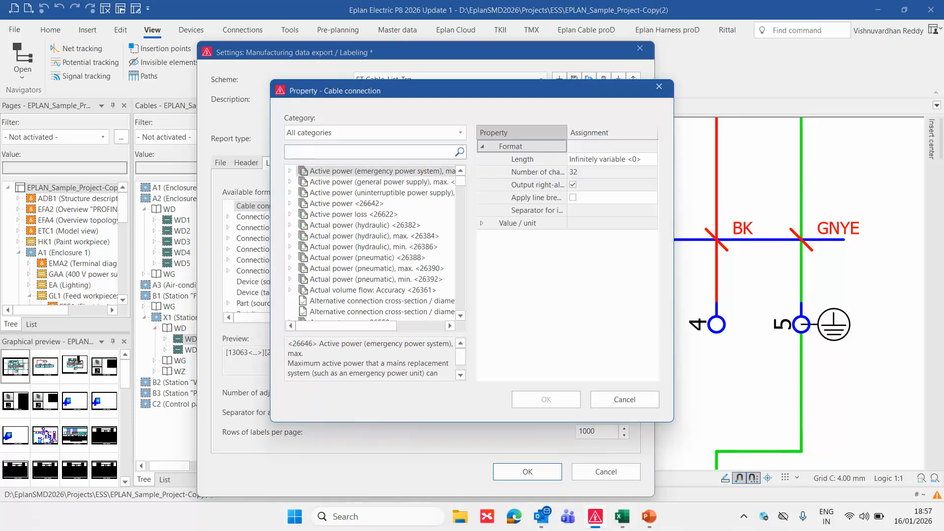
type("Place")
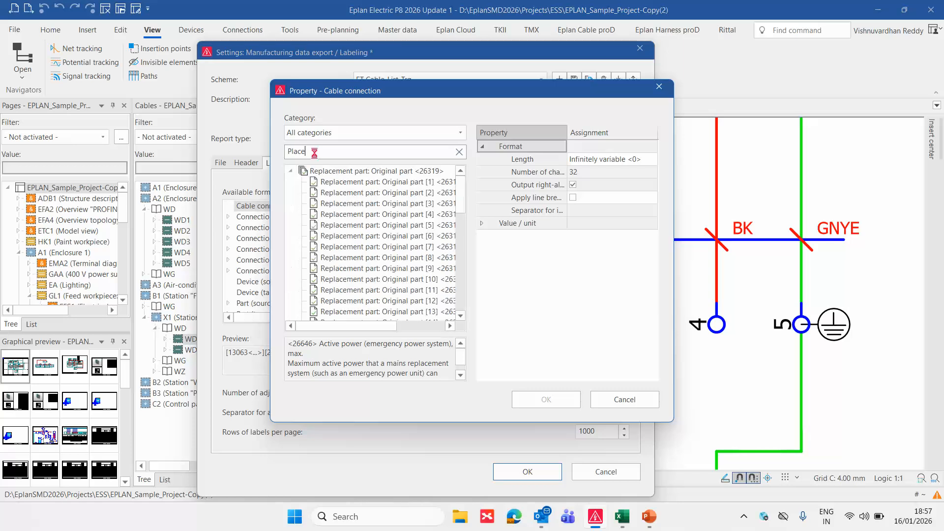
double_click(295, 172)
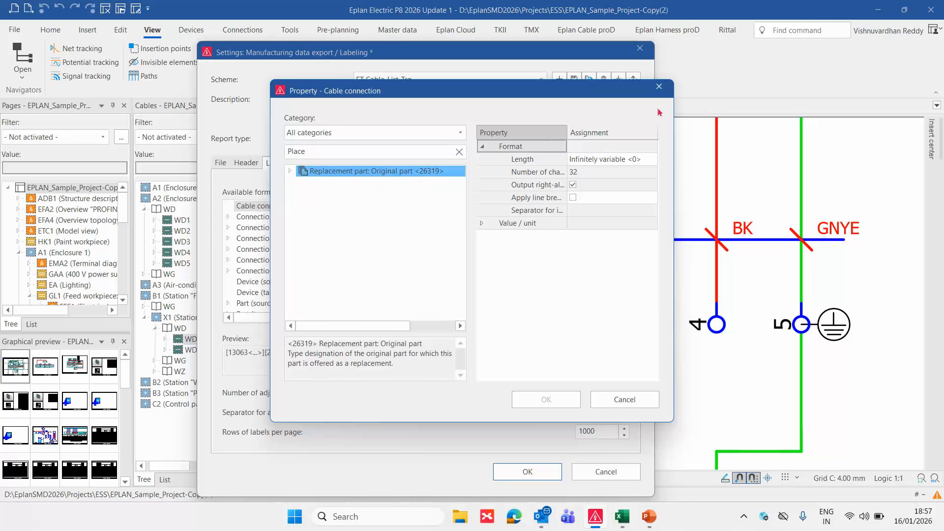
left_click(659, 86)
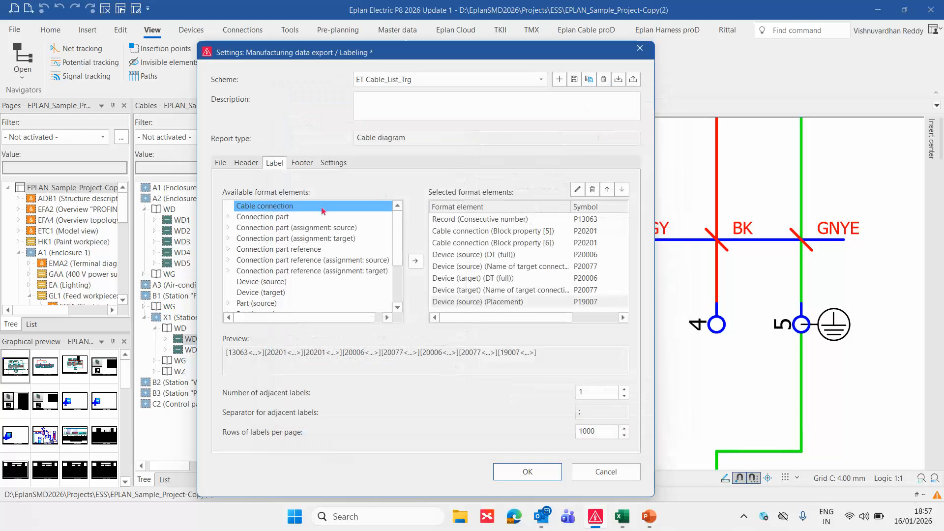
- Accept the label elements of ET Cable_List_Trg and return to the labeling output dialog
left_click(269, 283)
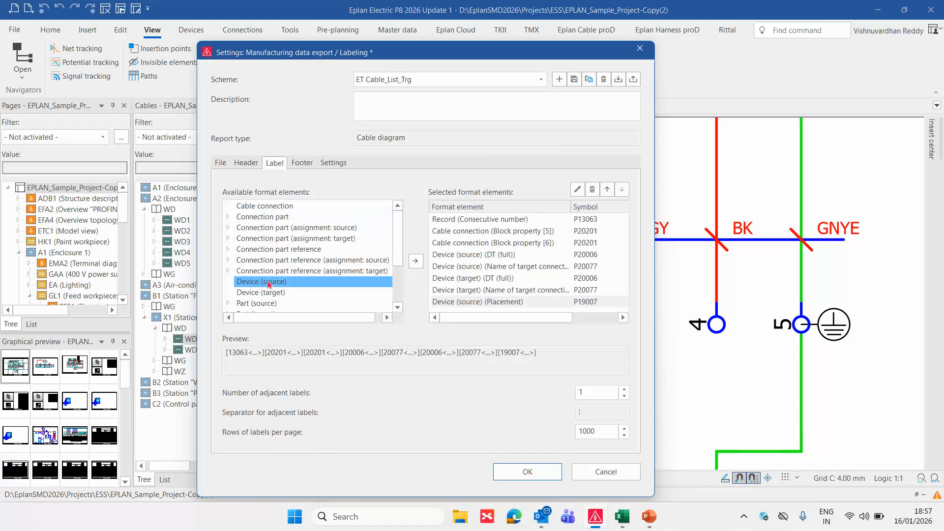
left_click(488, 303)
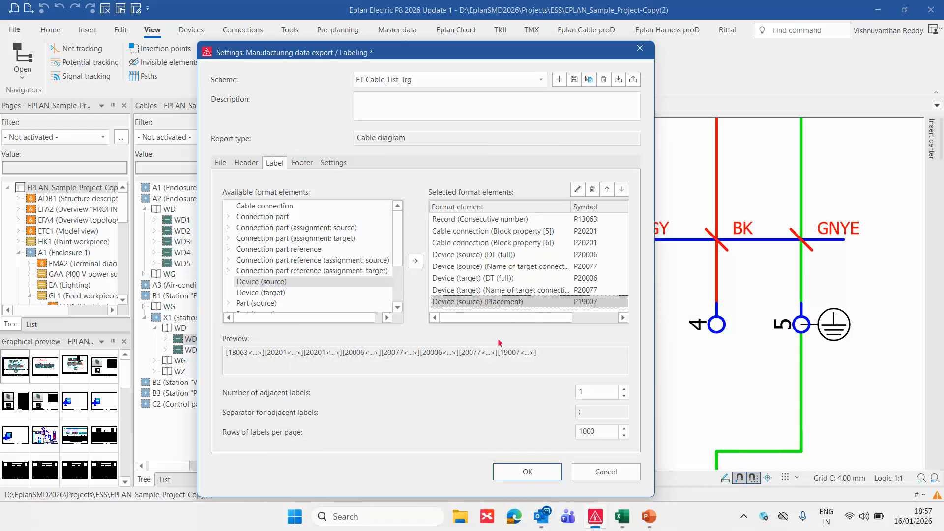
left_click(539, 473)
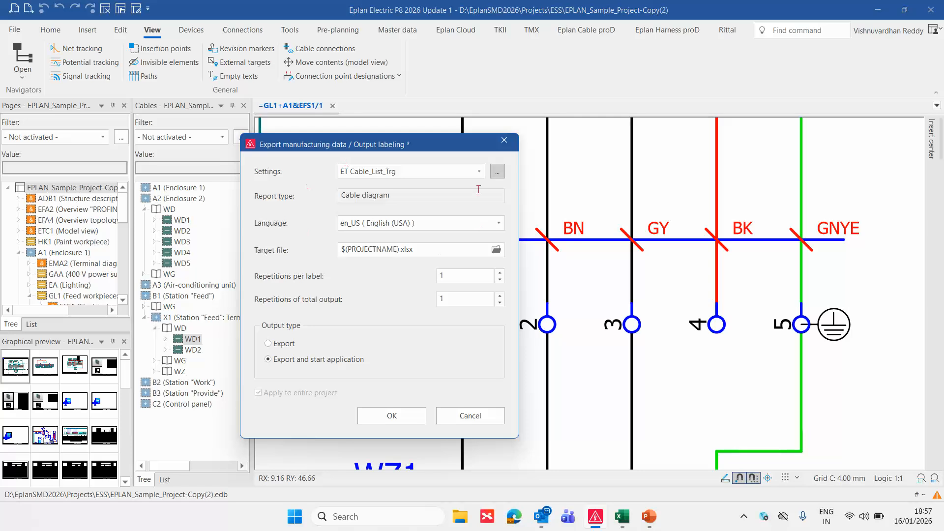
- Reopen the ET Cable_List_Trg scheme settings and check its file type, target file, template and label elements
left_click(498, 173)
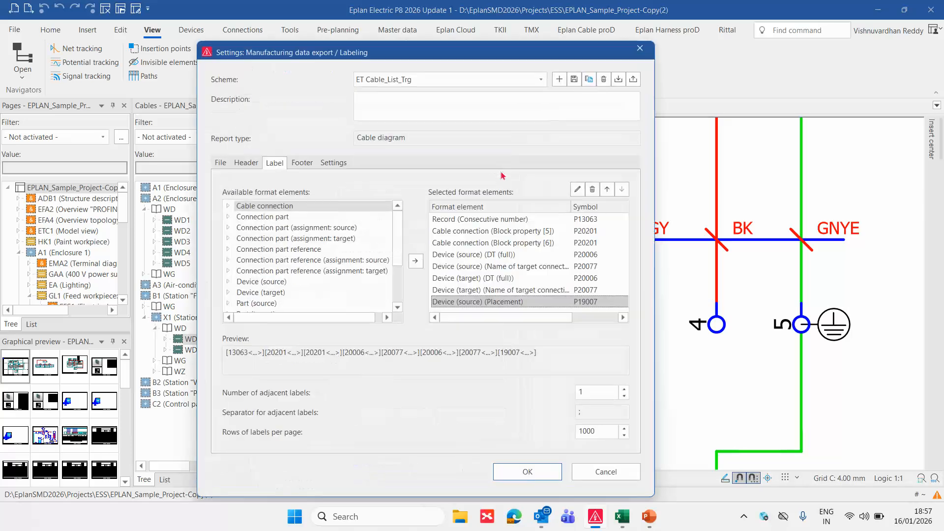
left_click(220, 163)
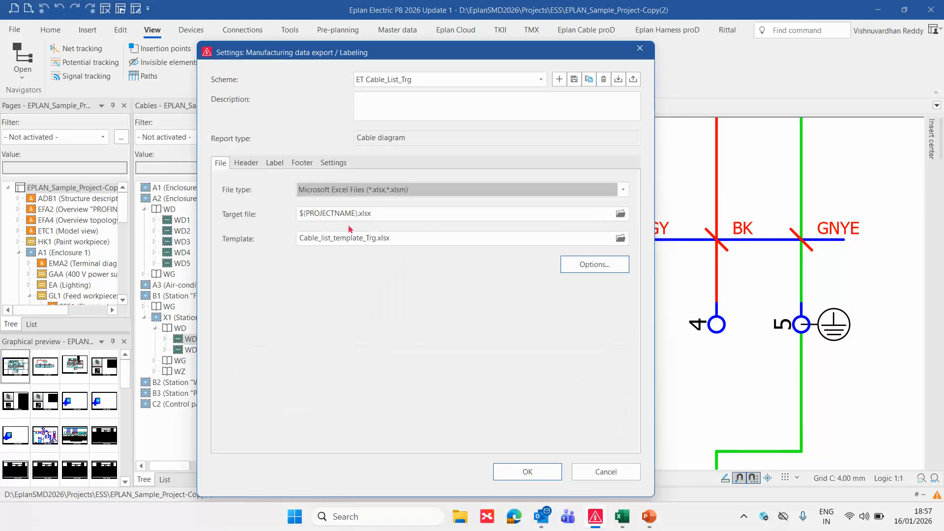
left_click(276, 163)
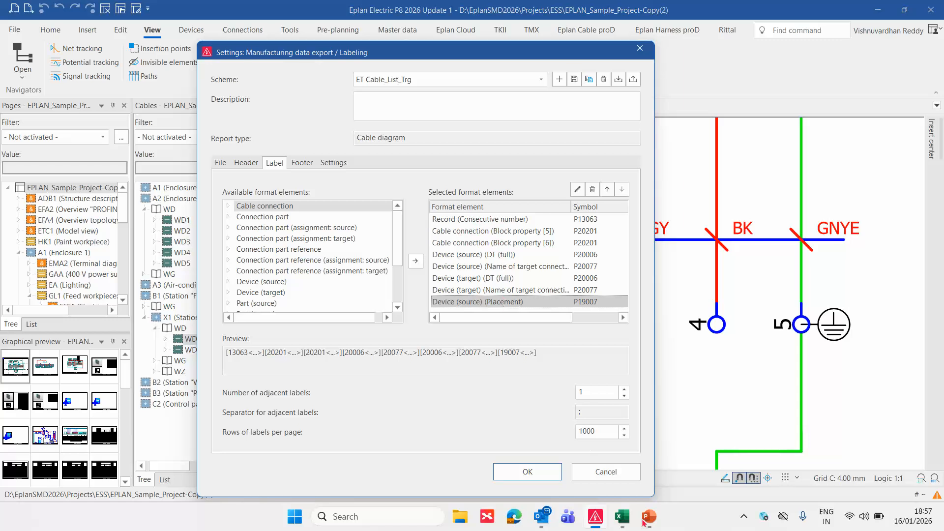
- Switch to the Excel template and compare its column headings and ### placeholders, from Sl. No. to Sheet Reference, with the label elements
left_click(621, 516)
left_click(436, 372)
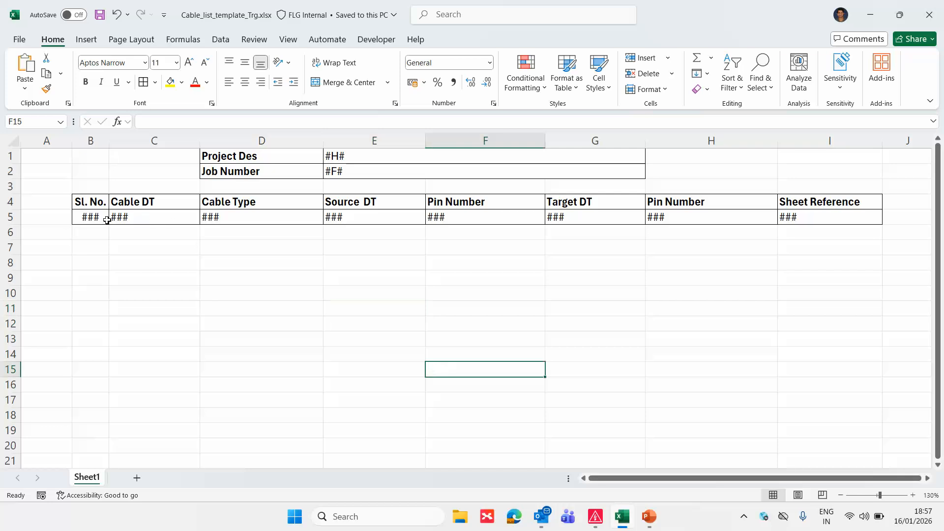
left_click_drag(89, 206, 819, 220)
left_click(795, 293)
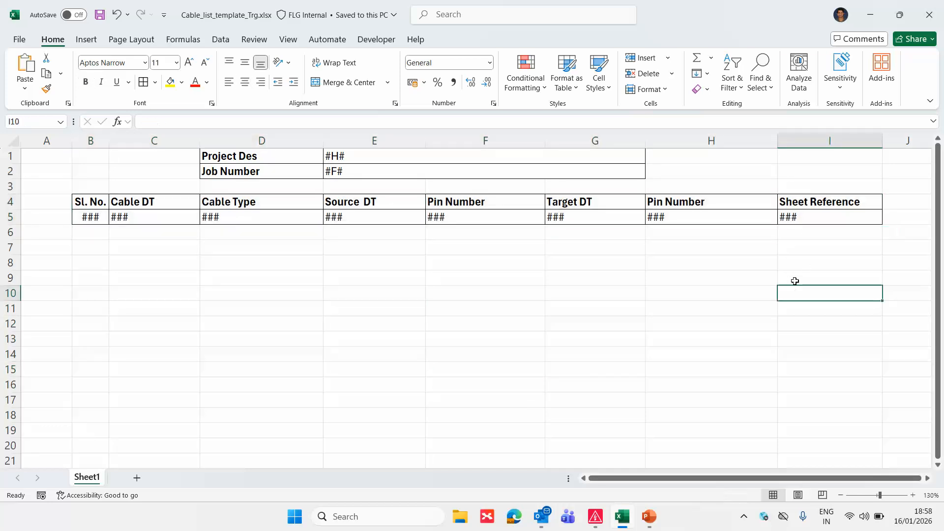
left_click_drag(92, 217, 807, 216)
left_click(702, 288)
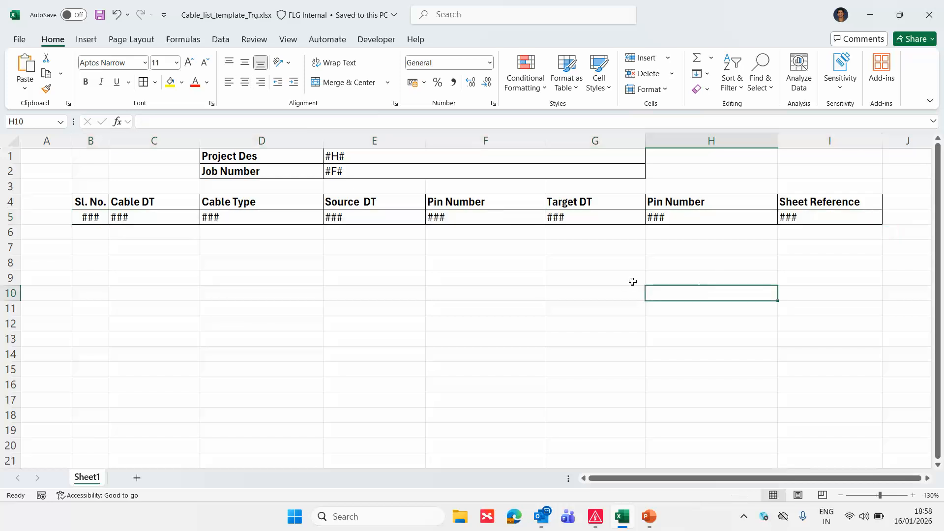
- Return to EPLAN and check the scheme's header and footer format elements
key("alt+Tab")
left_click(246, 163)
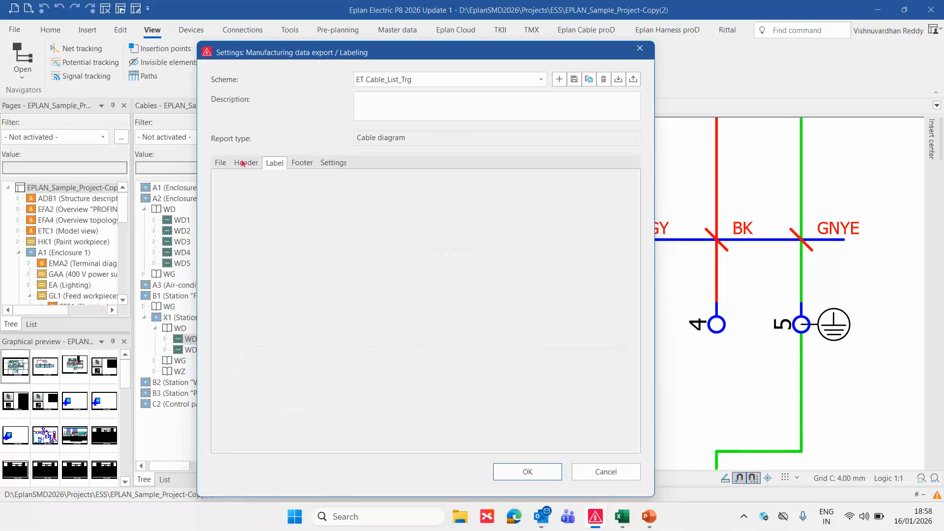
left_click(303, 164)
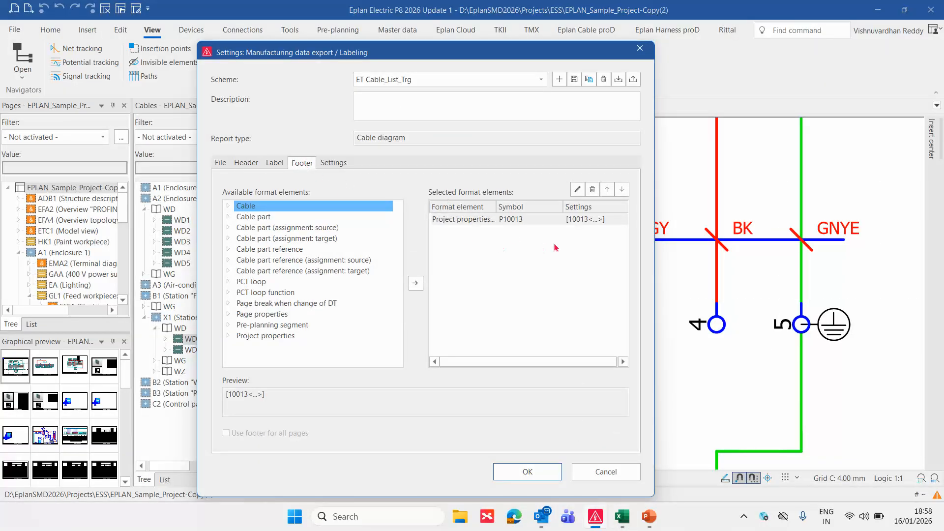
- Switch to Excel and close the Cable_list_template_Trg.xlsx workbook
key("alt+Tab")
left_click(431, 267)
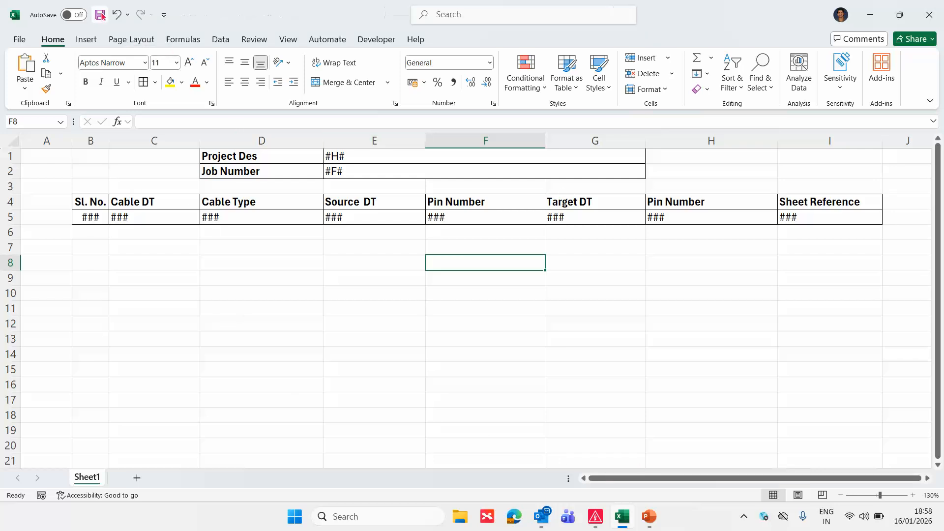
left_click(930, 14)
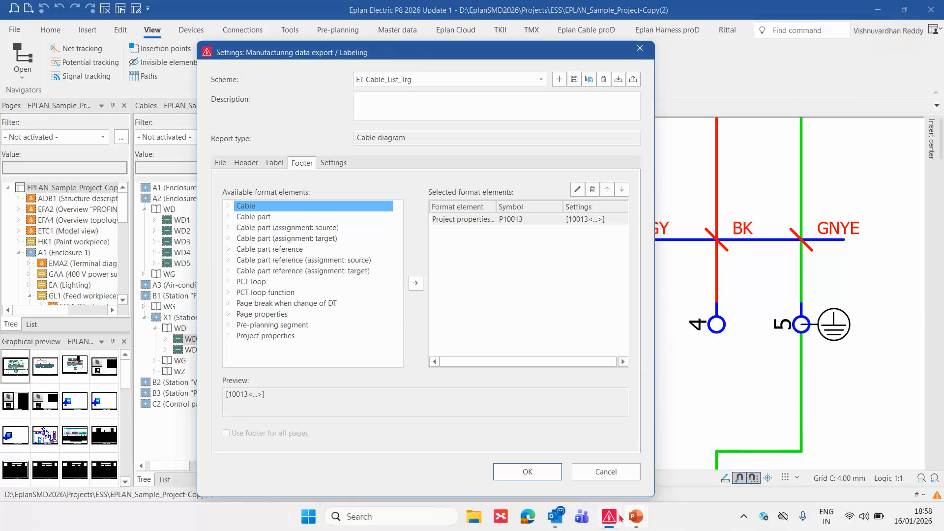
- Accept the ET Cable_List_Trg scheme settings and choose en_US (English (USA)) as the output language
left_click(530, 471)
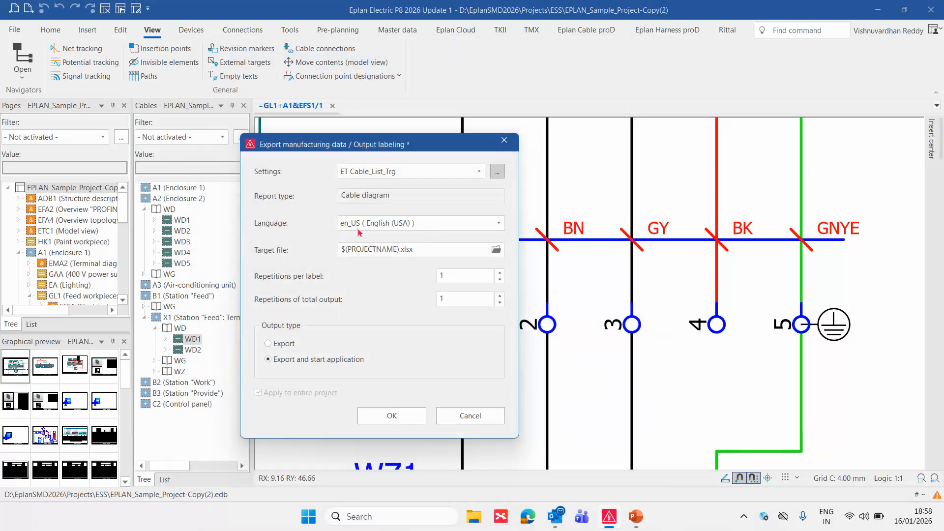
left_click(386, 225)
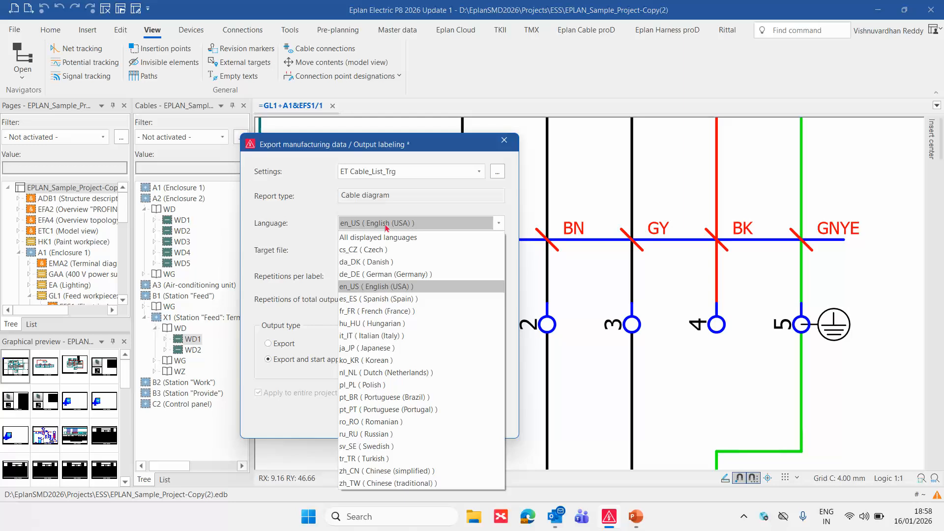
left_click(381, 287)
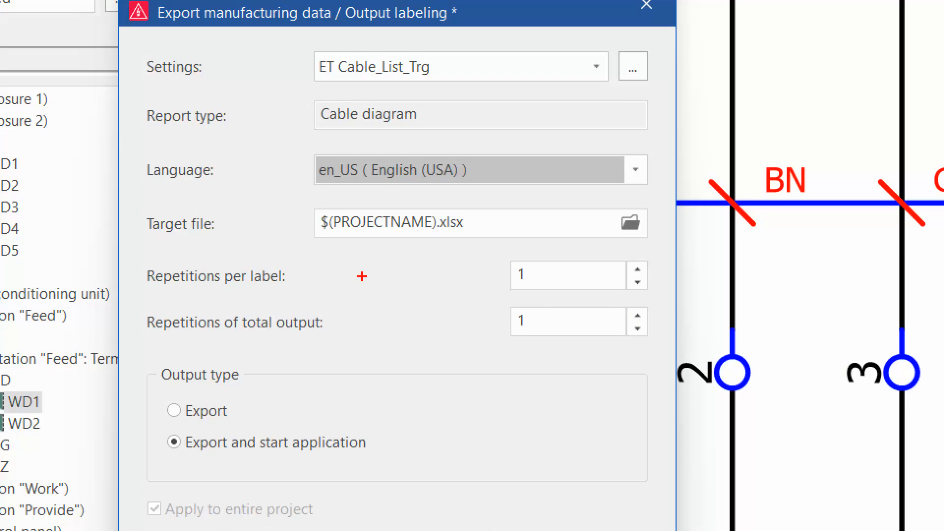
left_click_drag(397, 281, 484, 273)
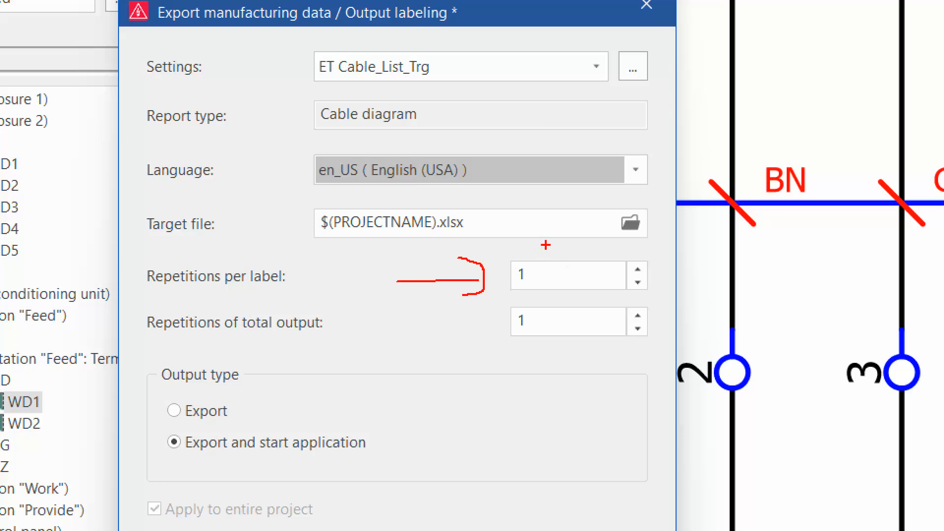
mouse_move(546, 244)
left_mouse_down()
mouse_move(486, 261)
mouse_move(554, 290)
mouse_move(517, 241)
left_mouse_up()
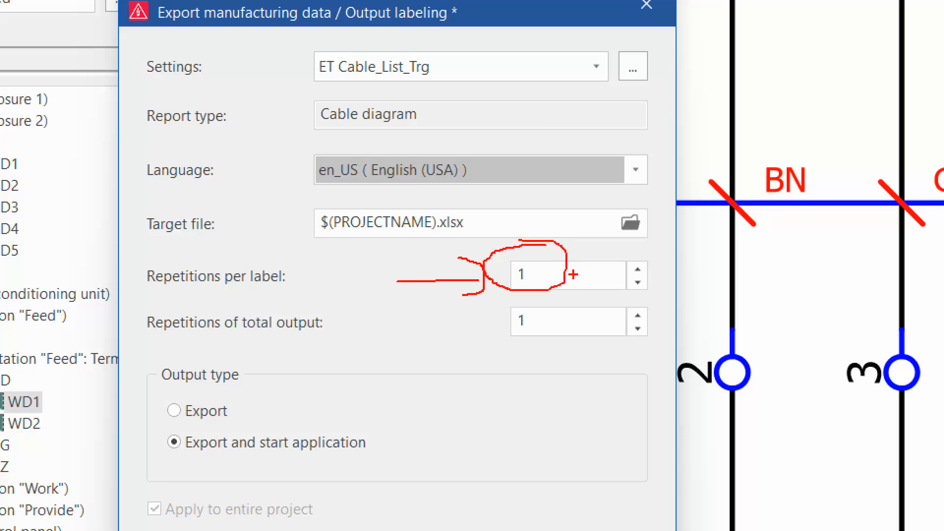
left_click_drag(574, 274, 617, 260)
key("Escape")
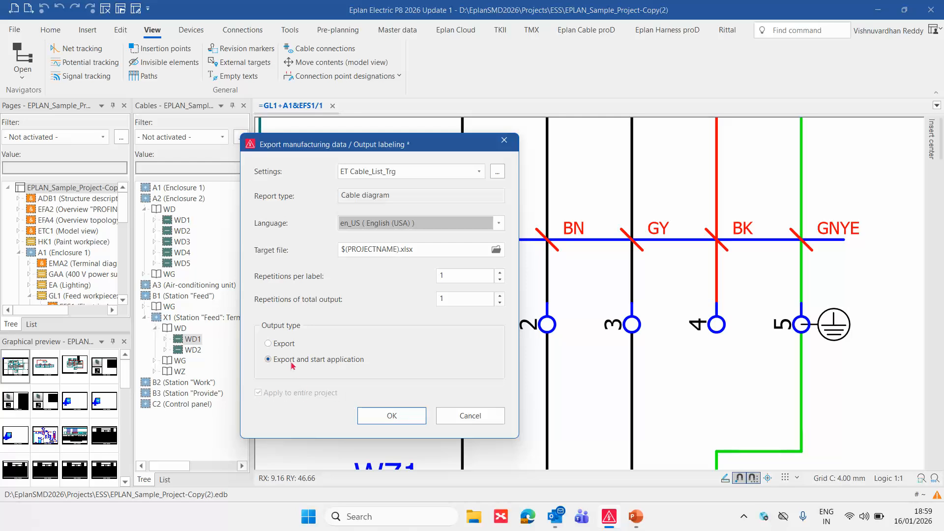
- Run the cable list export using the Export and start application output type
left_click(400, 417)
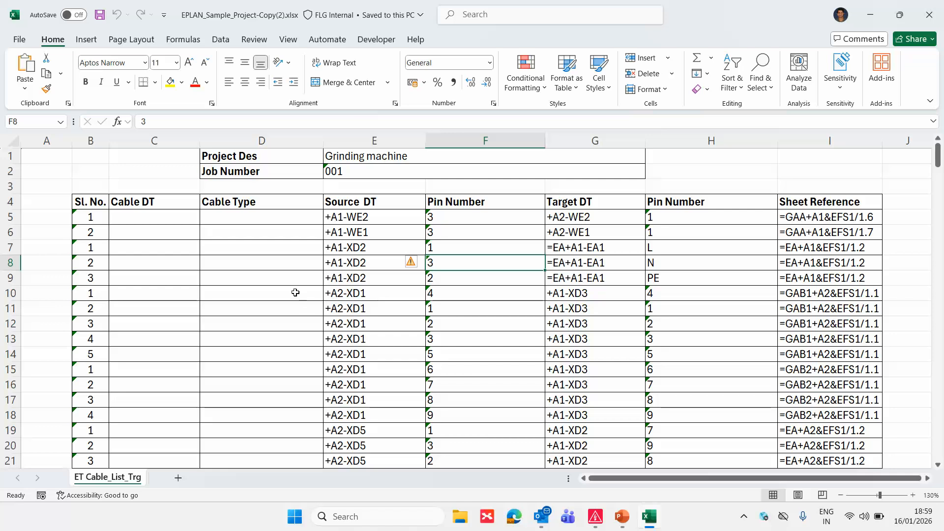
- Look through the exported cable list in Excel and check whether the Cable DT and Cable Type columns are filled for every row
scroll(295, 293, "down", 2)
scroll(295, 292, "down", 20)
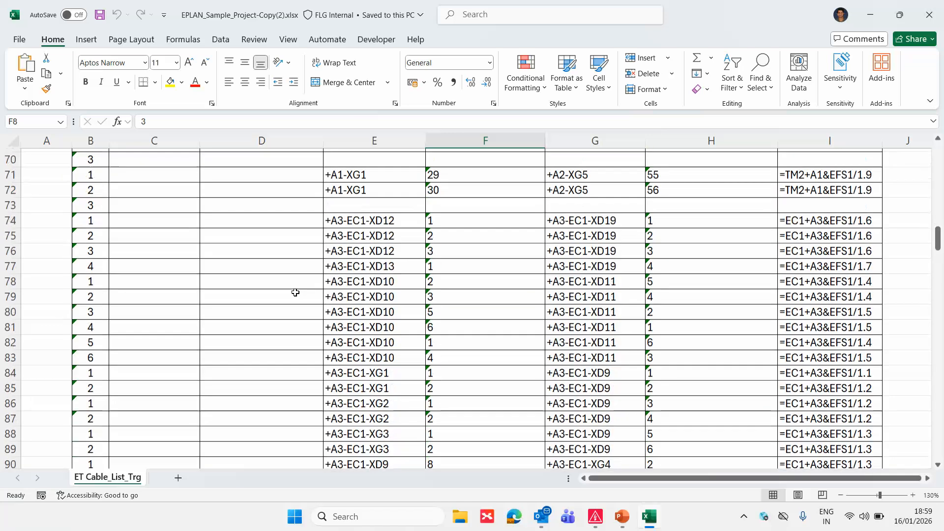
scroll(295, 293, "up", 5)
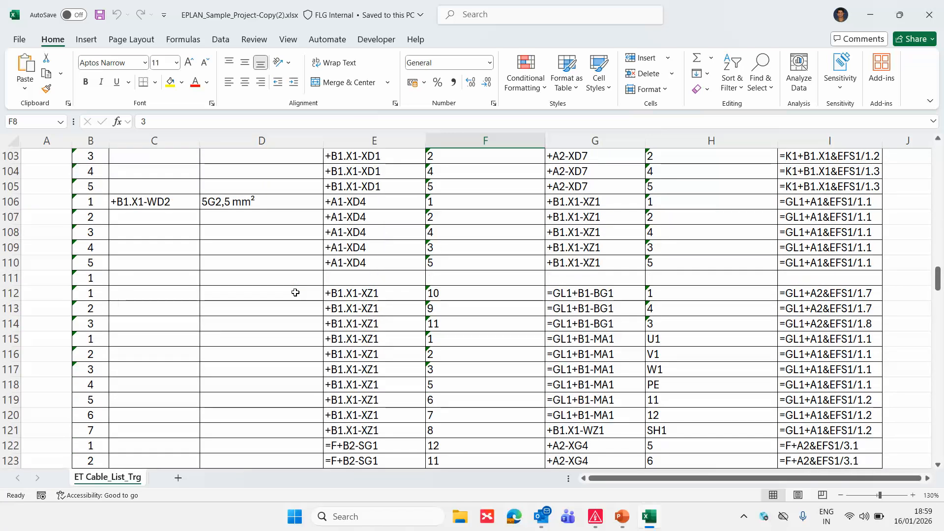
scroll(295, 293, "down", 20)
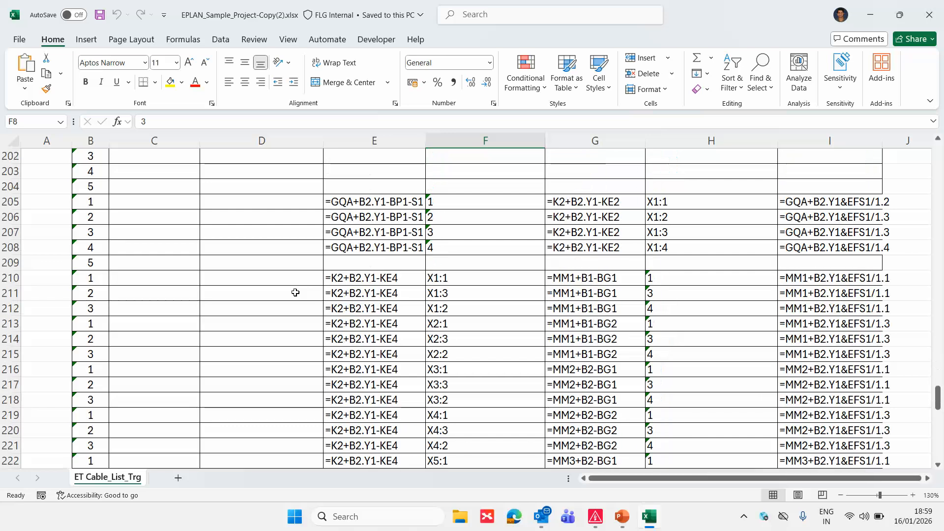
scroll(295, 292, "down", 9)
scroll(295, 292, "up", 20)
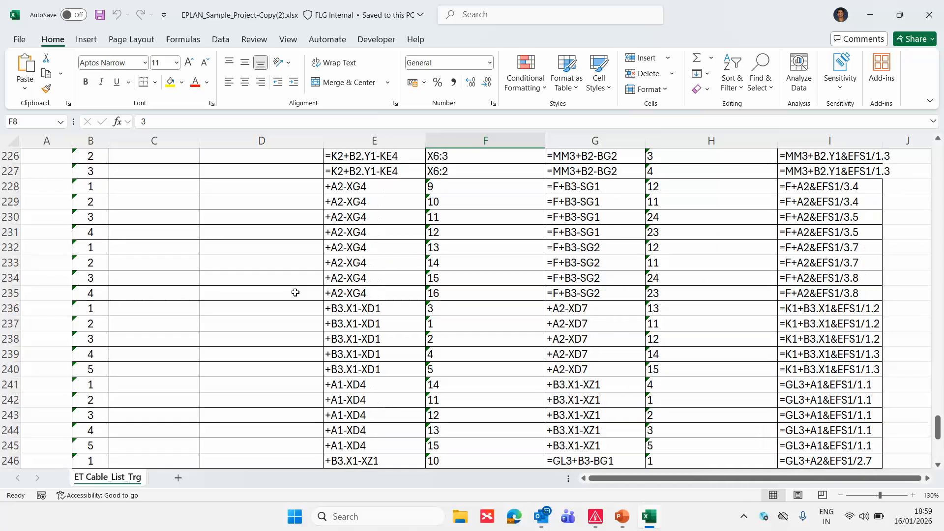
scroll(295, 293, "up", 20)
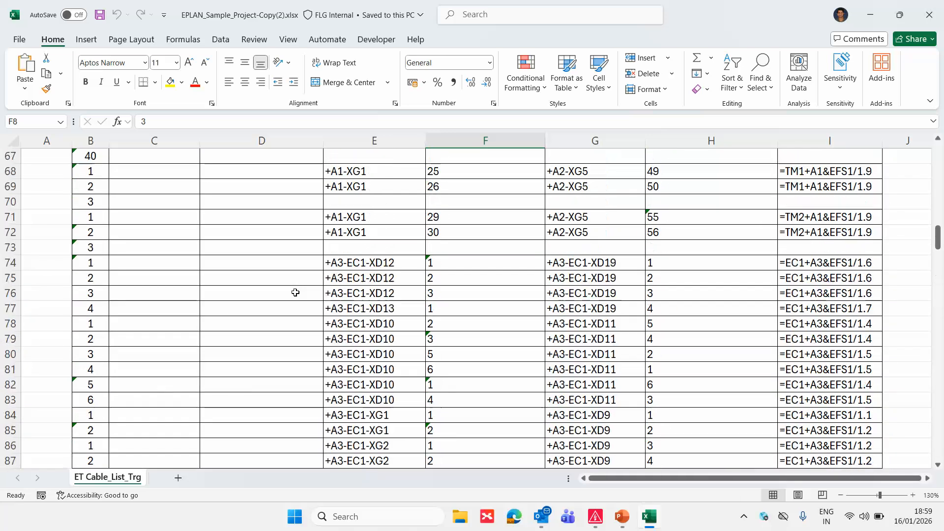
scroll(295, 293, "up", 15)
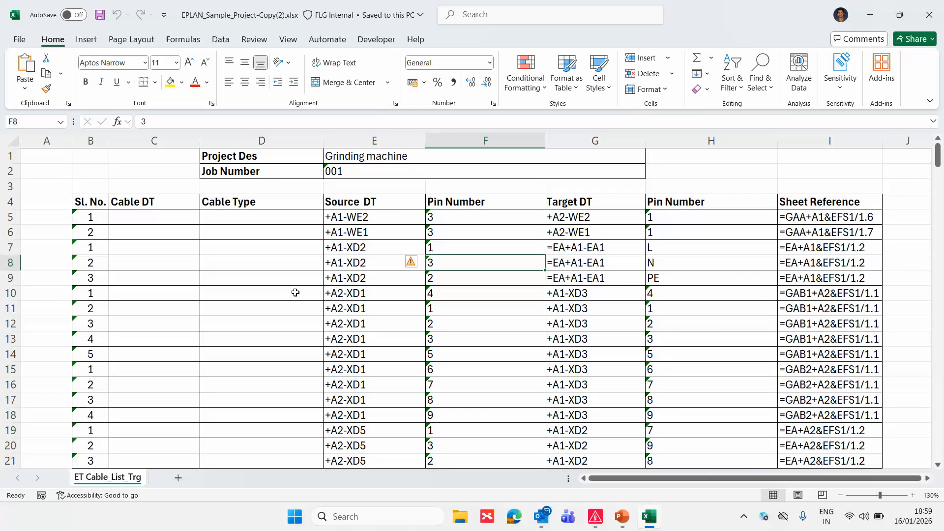
left_click(144, 218)
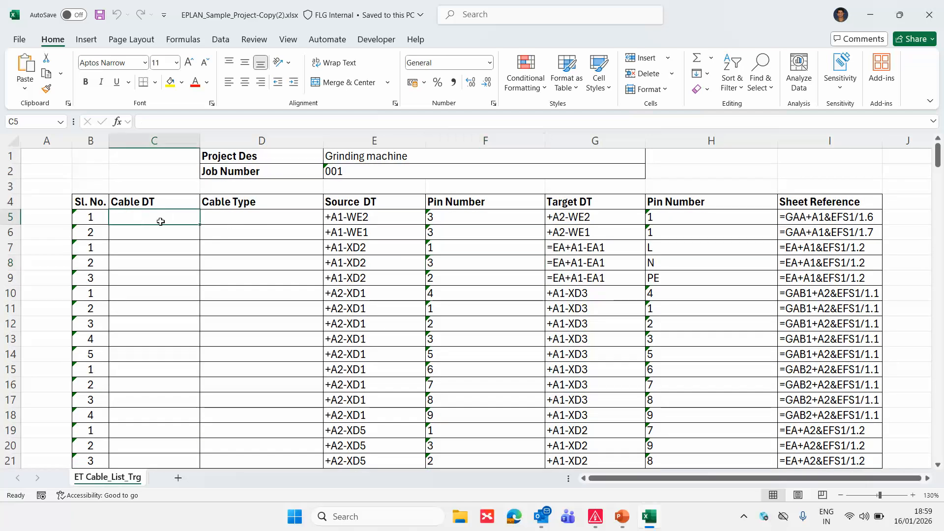
left_click(248, 219)
left_click(250, 265)
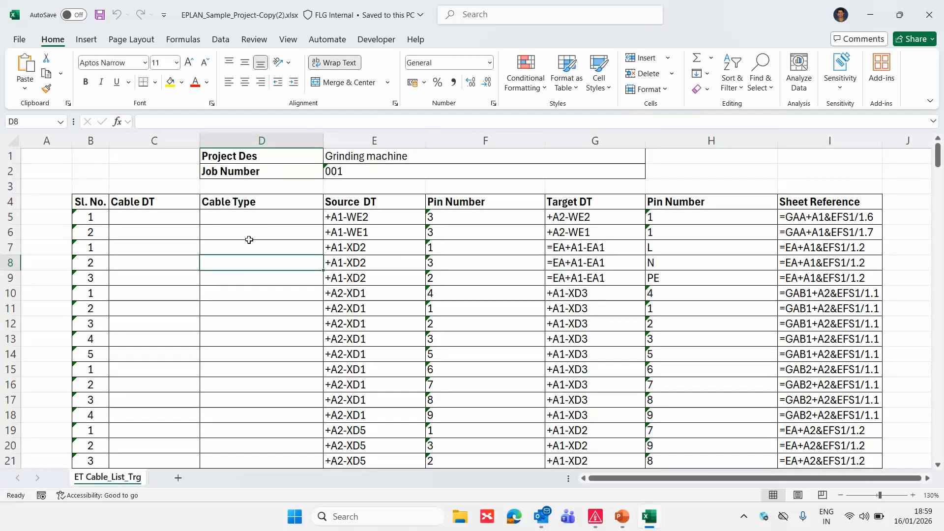
left_click(227, 217)
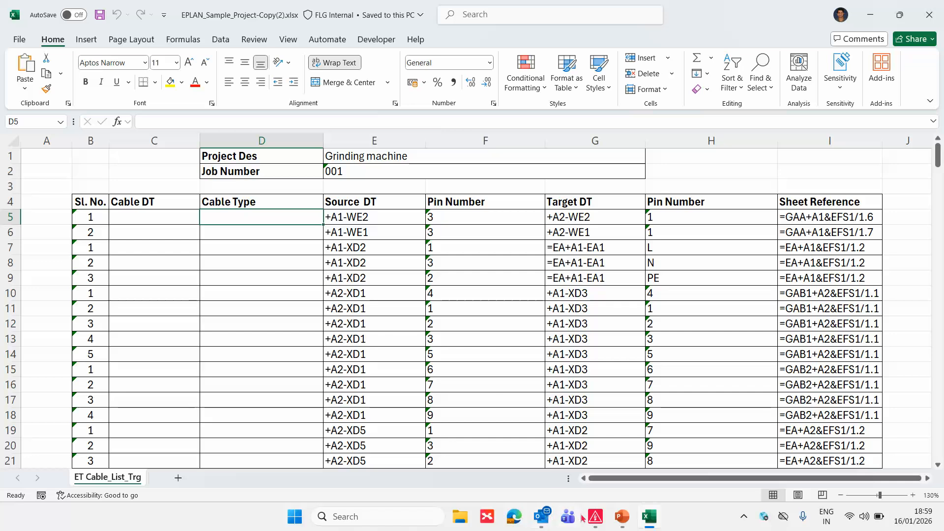
- Switch to EPLAN, open the project properties and check the format elements of the block property Format (cable / shield) [5]
mouse_move(596, 518)
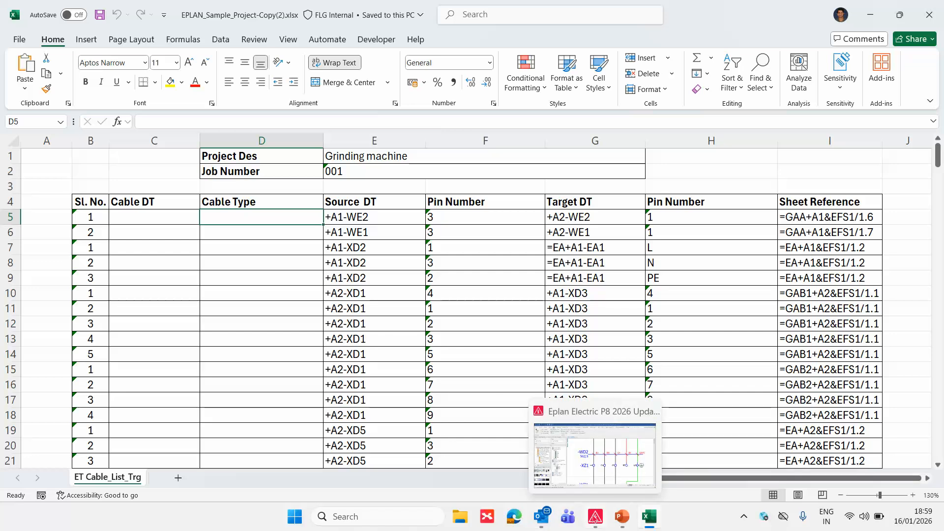
left_click(595, 518)
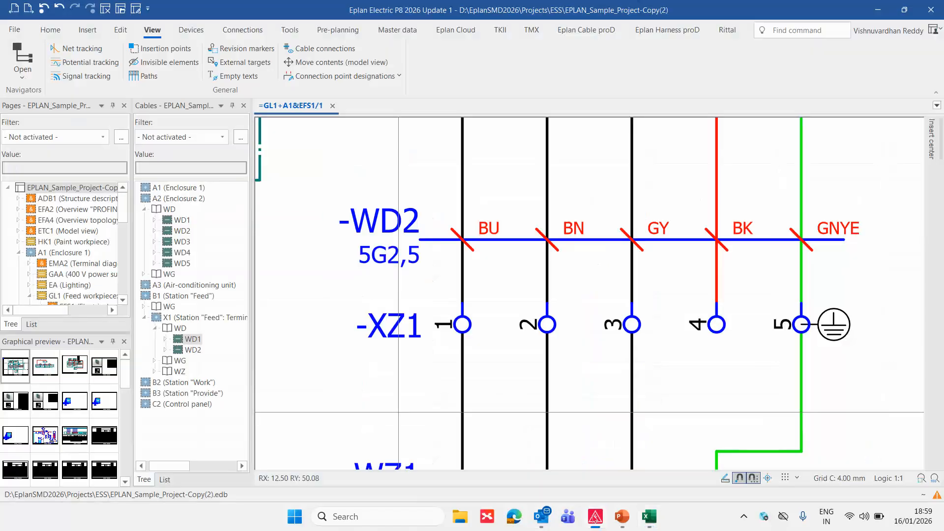
left_click(84, 191)
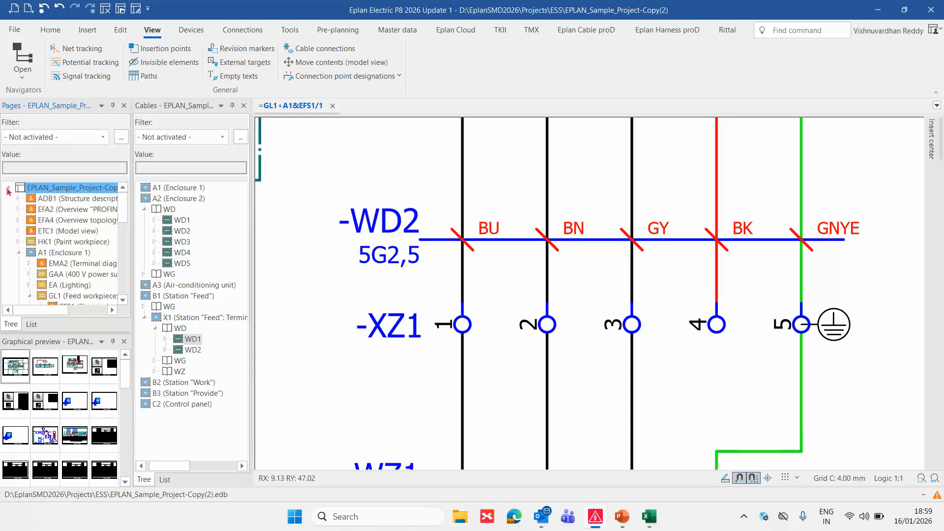
right_click(72, 188)
left_click(135, 247)
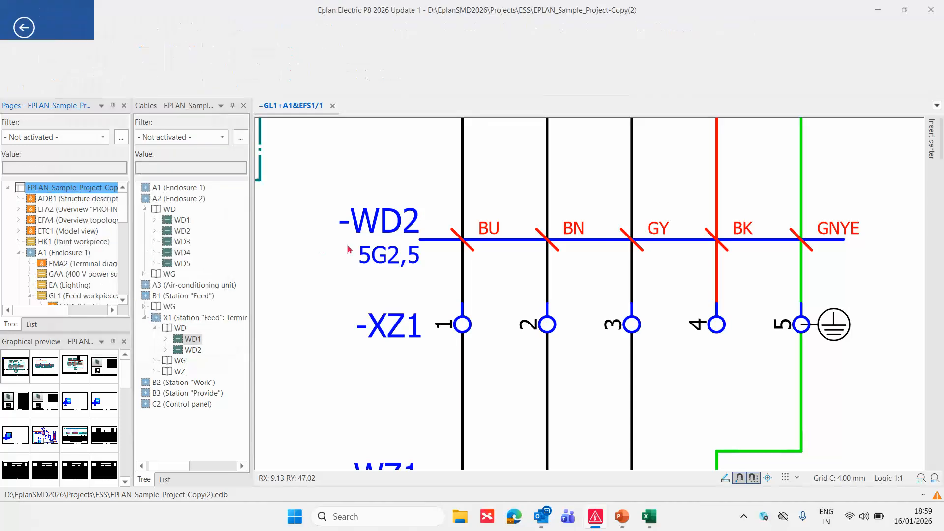
left_click(408, 238)
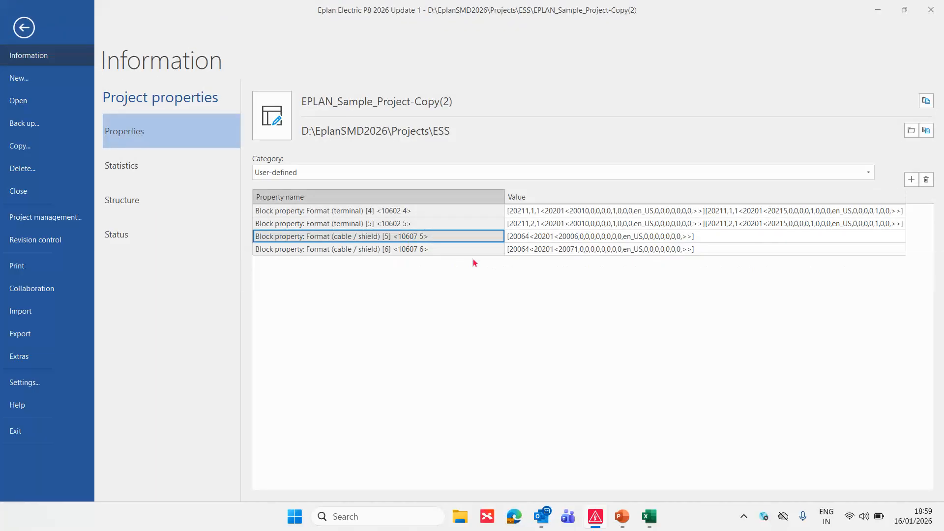
left_click(733, 236)
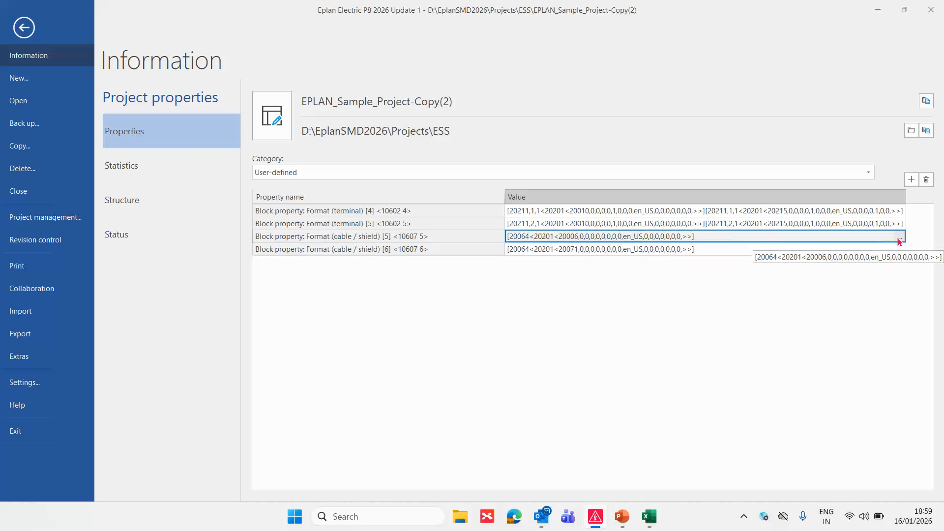
left_click(901, 238)
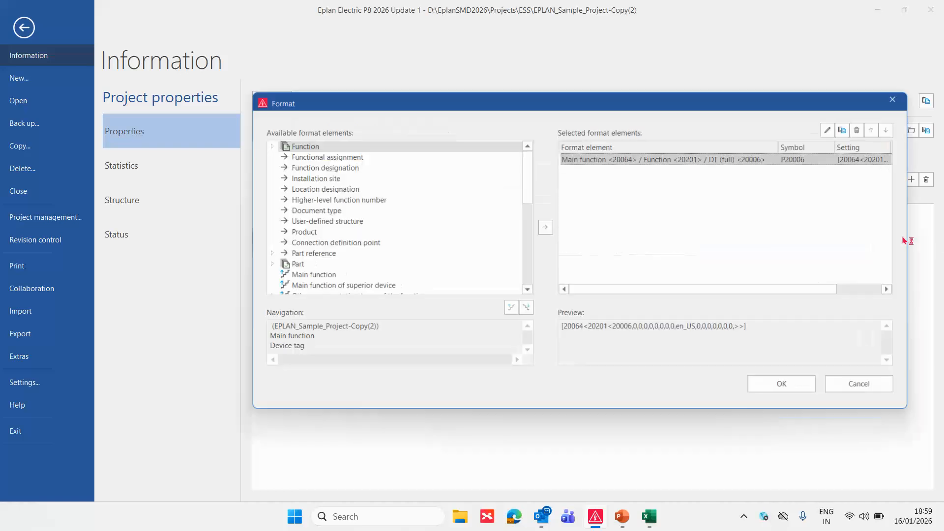
left_click(897, 97)
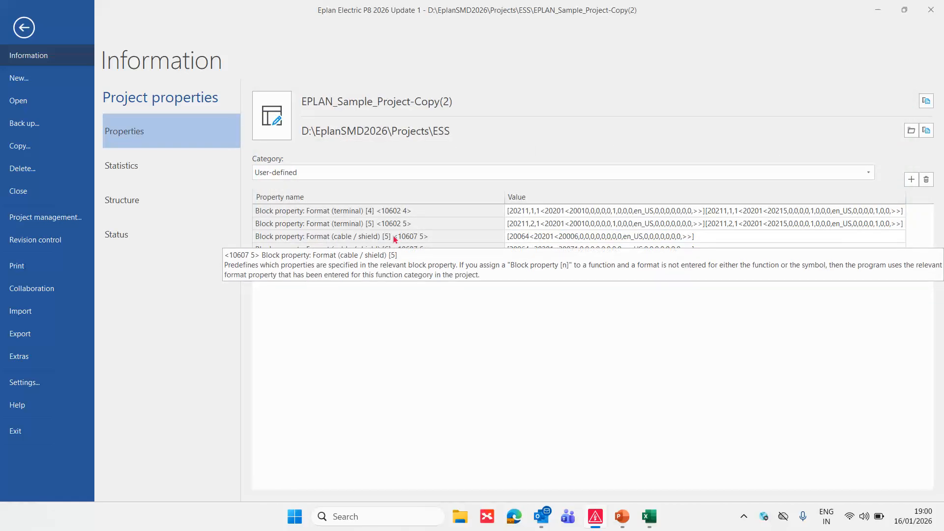
- Add the block properties Format (connection) [5] <10608 5> and [6] <10608 6> to the project properties
left_click_drag(458, 240, 548, 253)
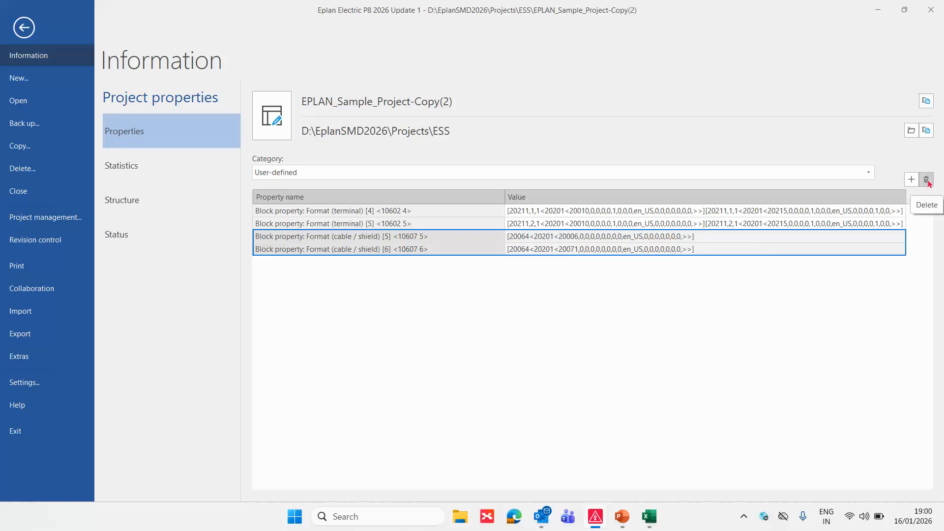
left_click(774, 272)
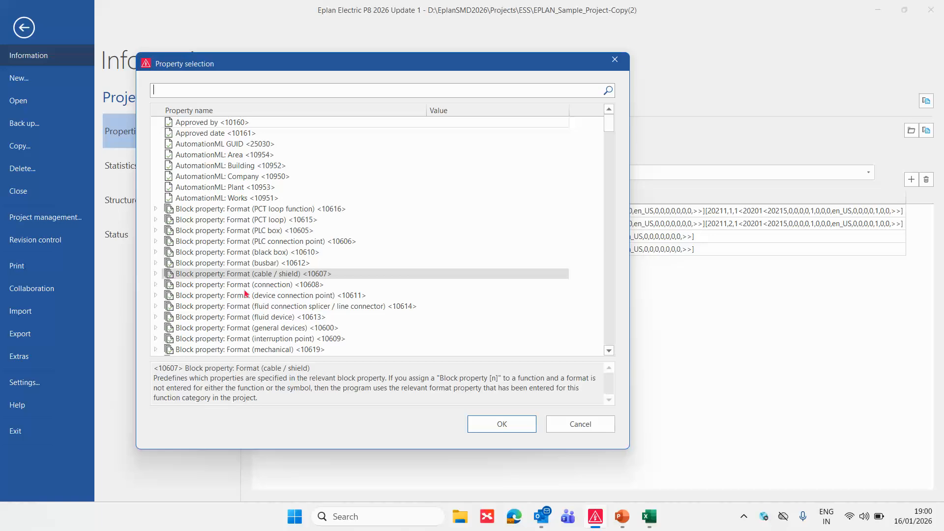
left_click(242, 288)
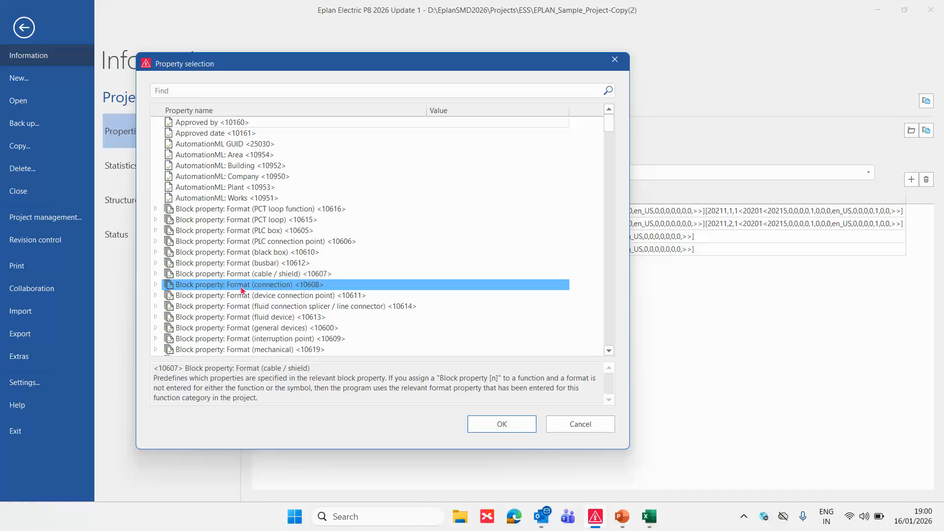
left_click(156, 285)
scroll(334, 308, "down", 2)
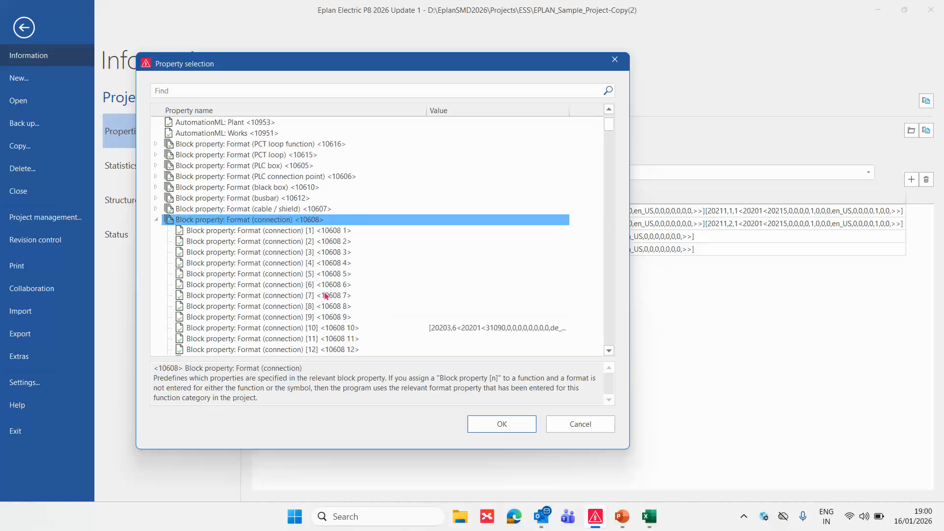
left_click(320, 274)
left_click(319, 285, "shift")
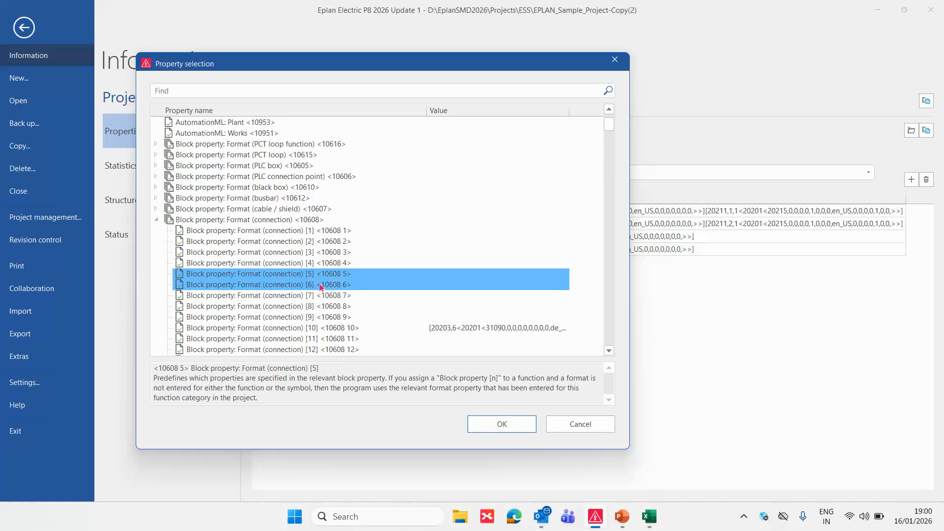
left_click(502, 424)
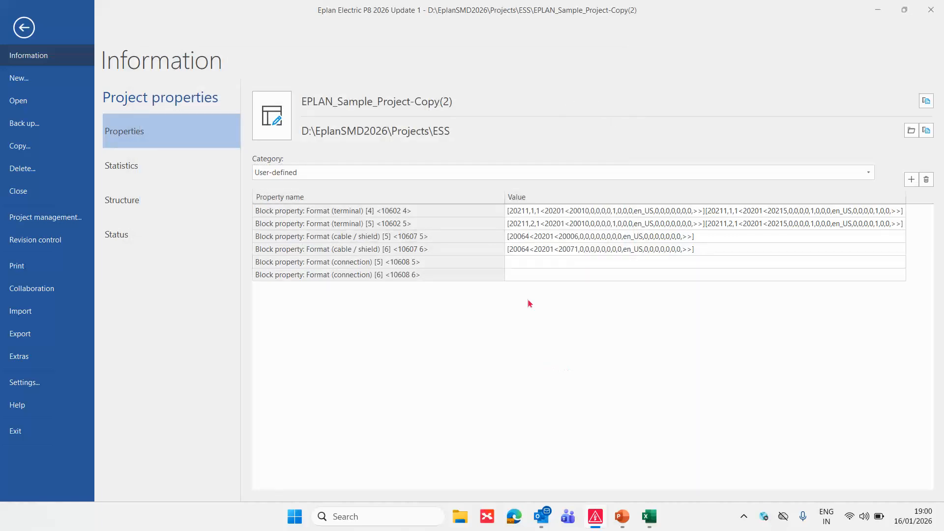
- Move the values of Format (cable / shield) [5] and [6] to Format (connection) [5] and [6]
left_click(534, 237)
left_click(537, 249, "shift")
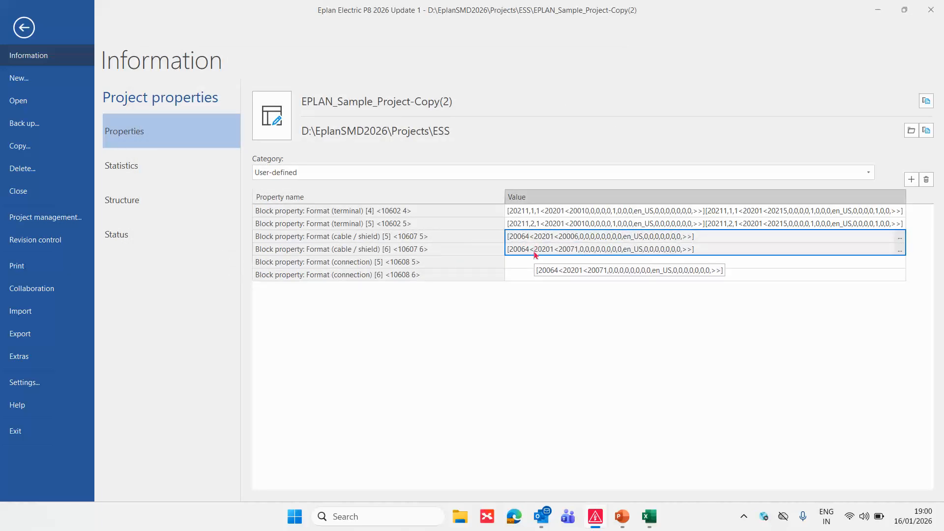
key("ctrl+x")
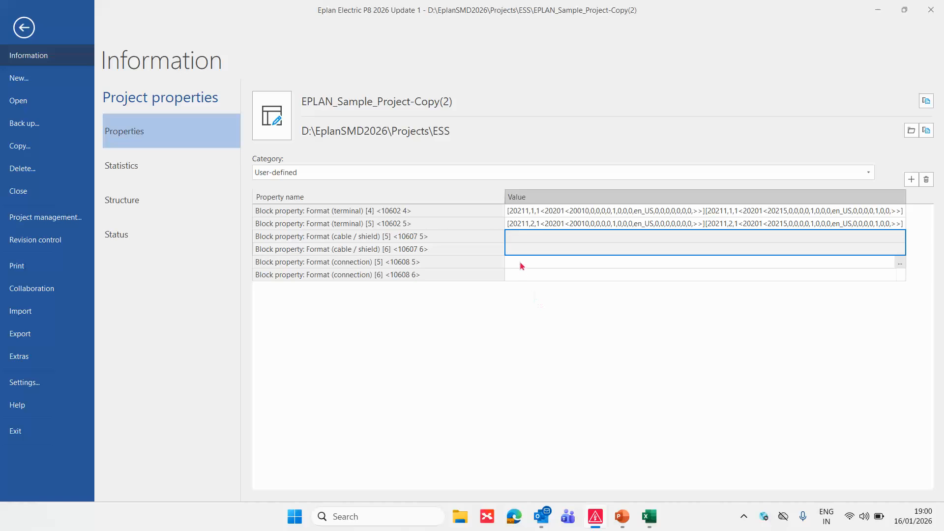
left_click(531, 262)
key("ctrl+v")
left_click(470, 298)
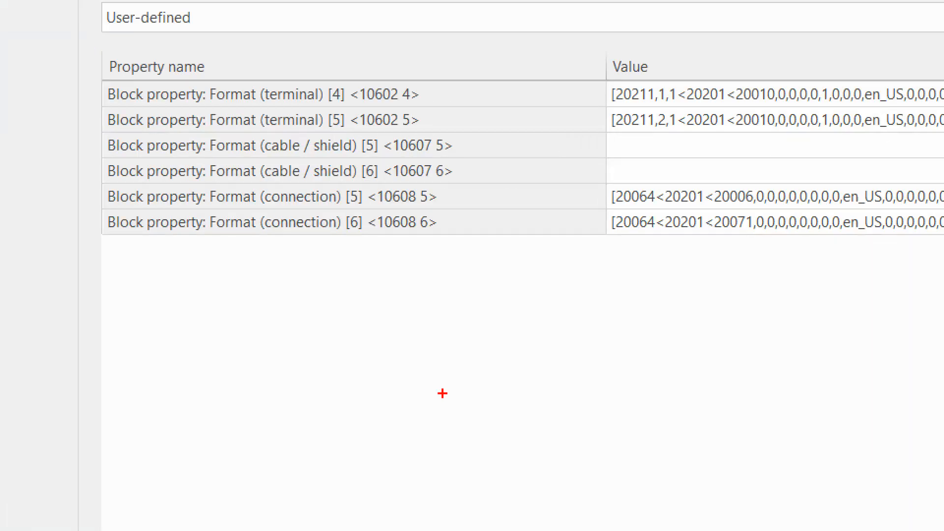
left_click_drag(309, 379, 735, 383)
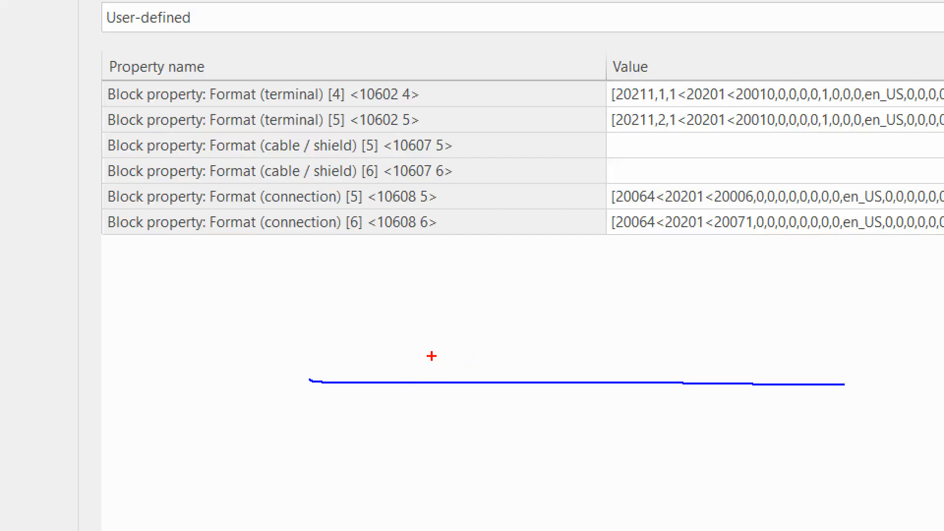
left_click_drag(430, 350, 415, 437)
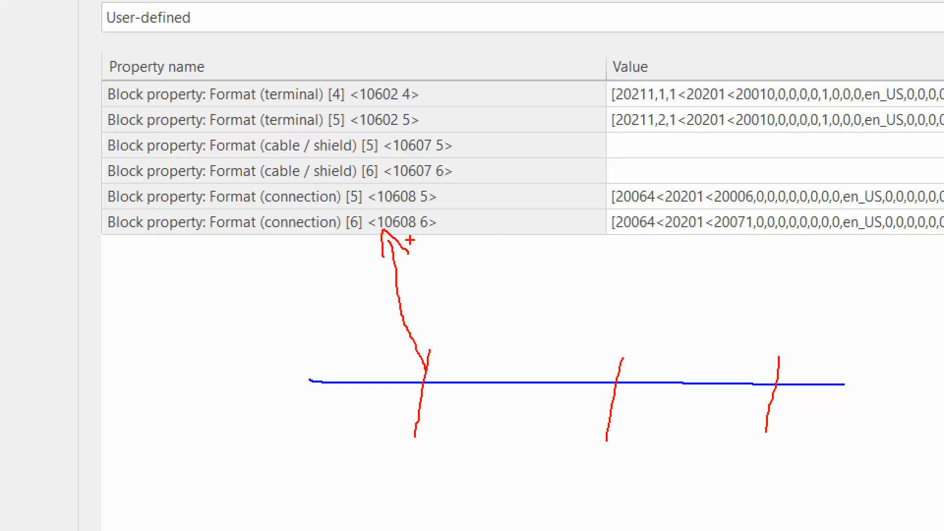
- Delete the block properties Format (cable / shield) [5] and [6] from the project properties and return to the schematic
key("Escape")
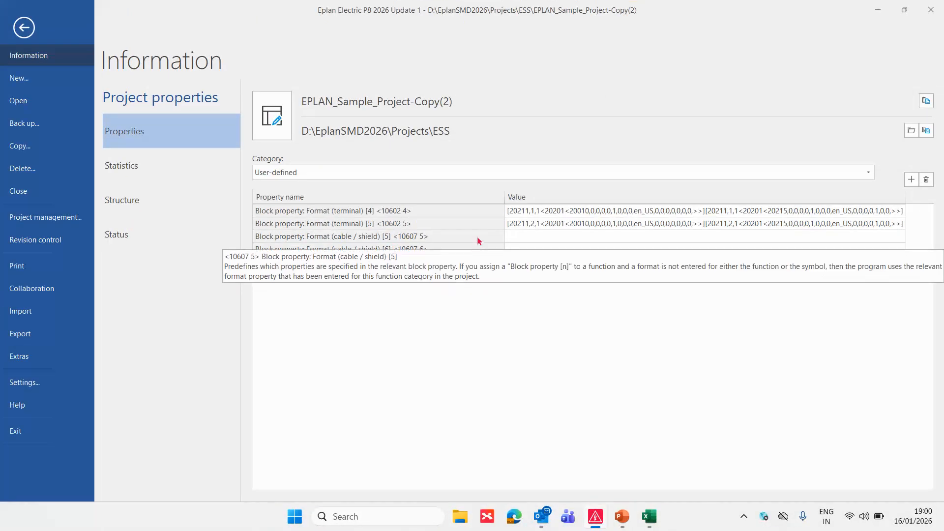
left_click_drag(478, 238, 532, 246)
left_click(930, 181)
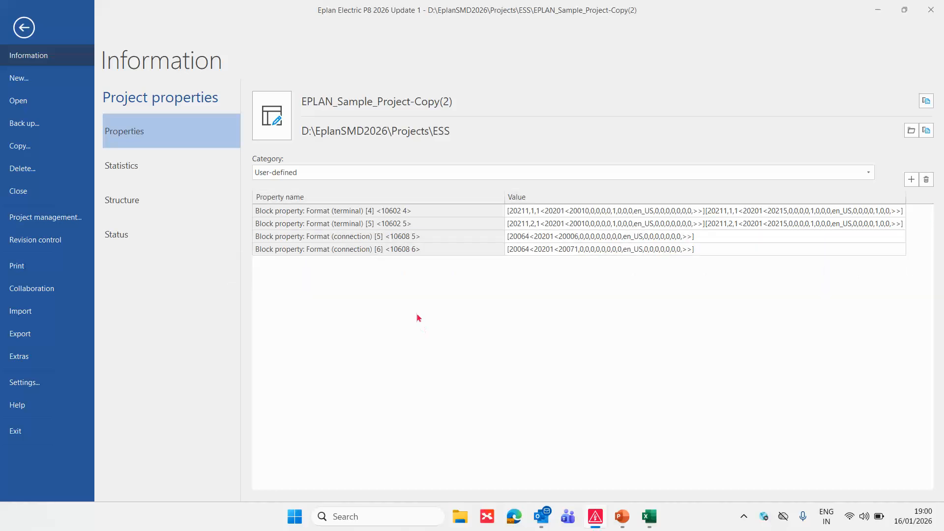
left_click(23, 27)
- Close the previous cable list workbook in Excel and export the ET Cable_List_Trg labeling from EPLAN again, overwriting the existing file
left_click(649, 516)
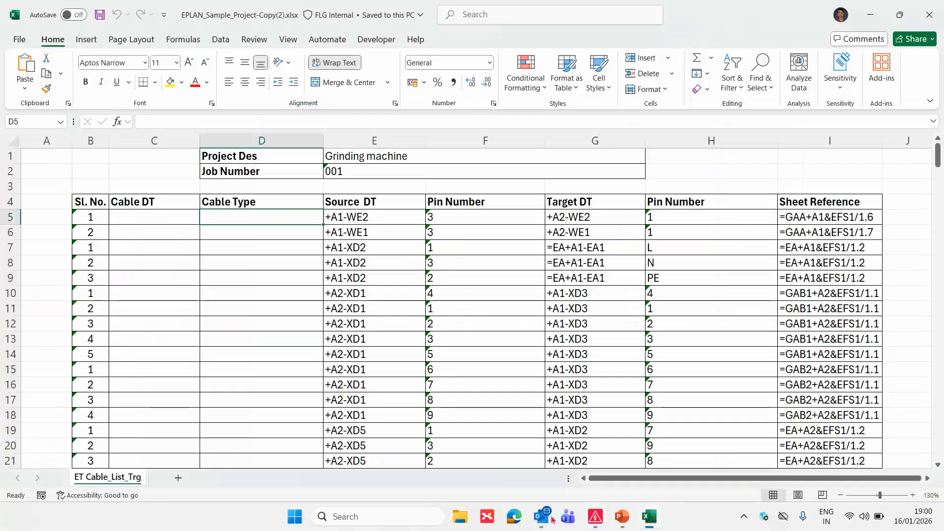
left_click(930, 15)
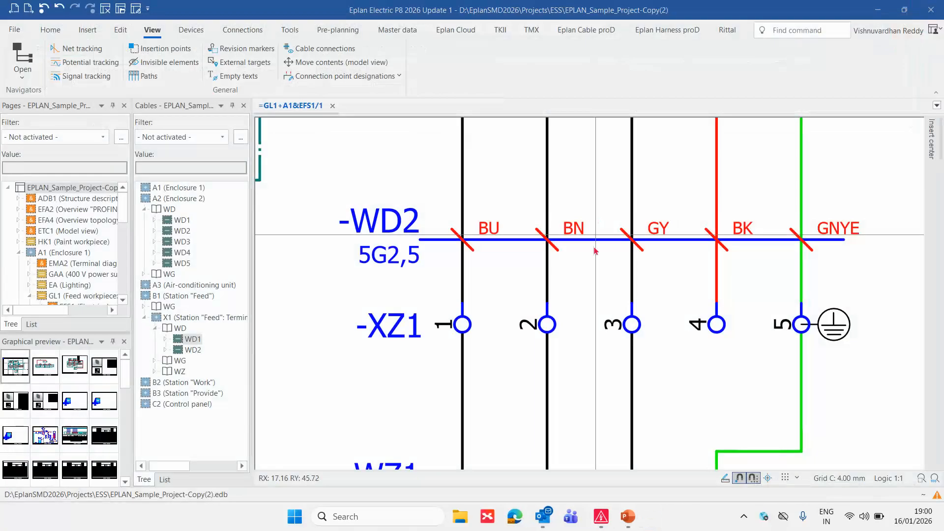
left_click(15, 30)
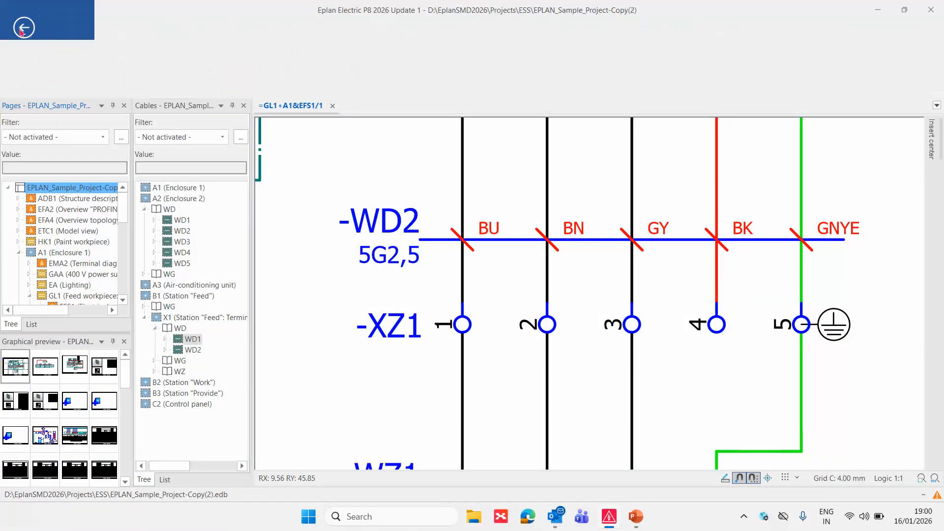
left_click(34, 337)
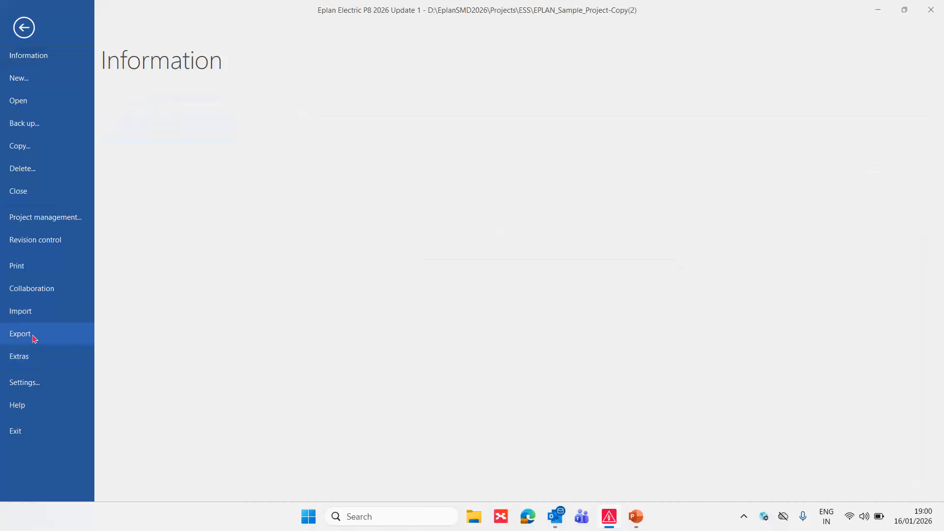
left_click(168, 268)
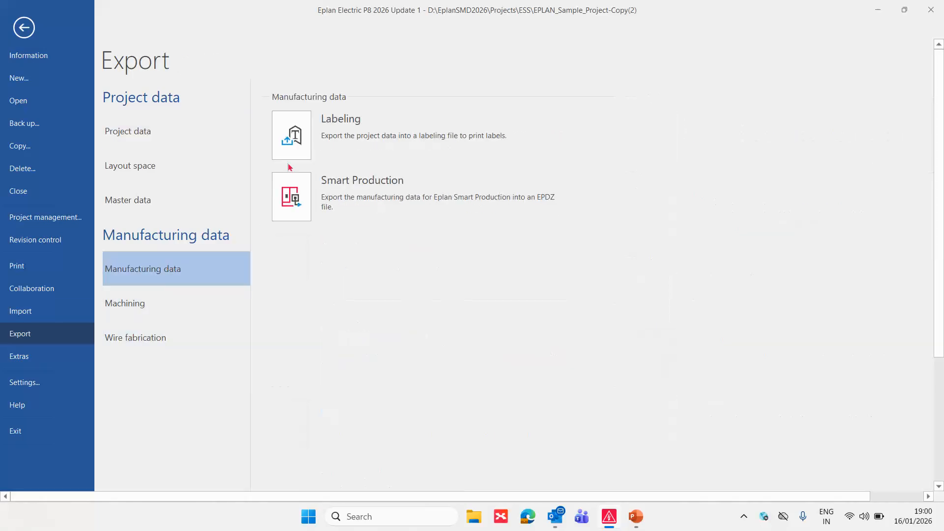
left_click(296, 143)
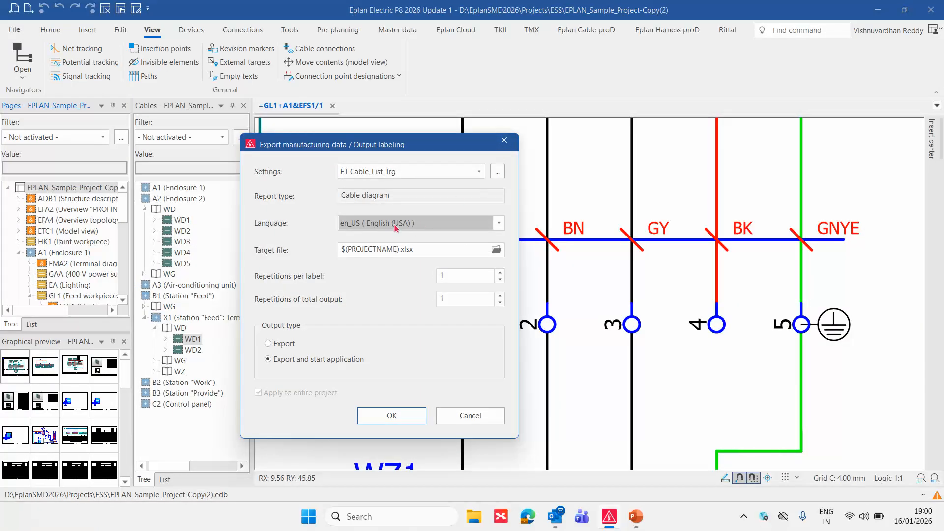
left_click(398, 417)
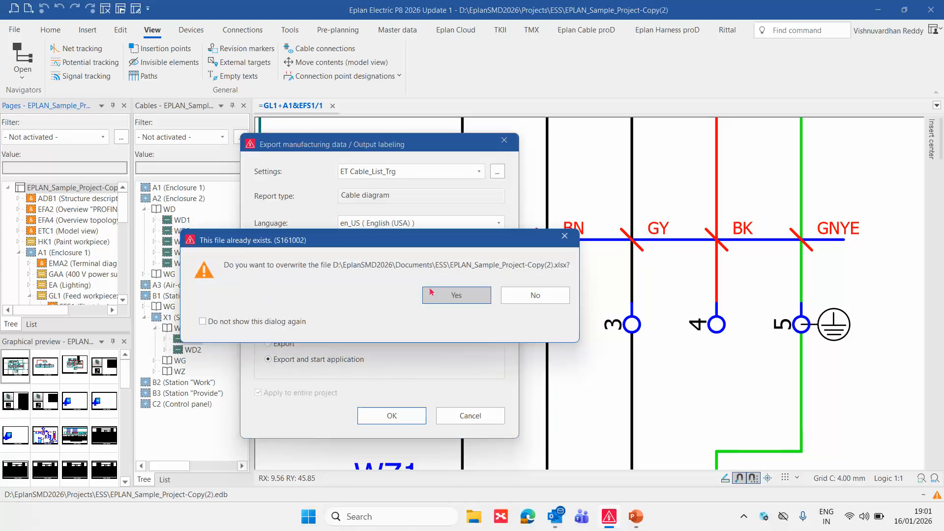
left_click(450, 296)
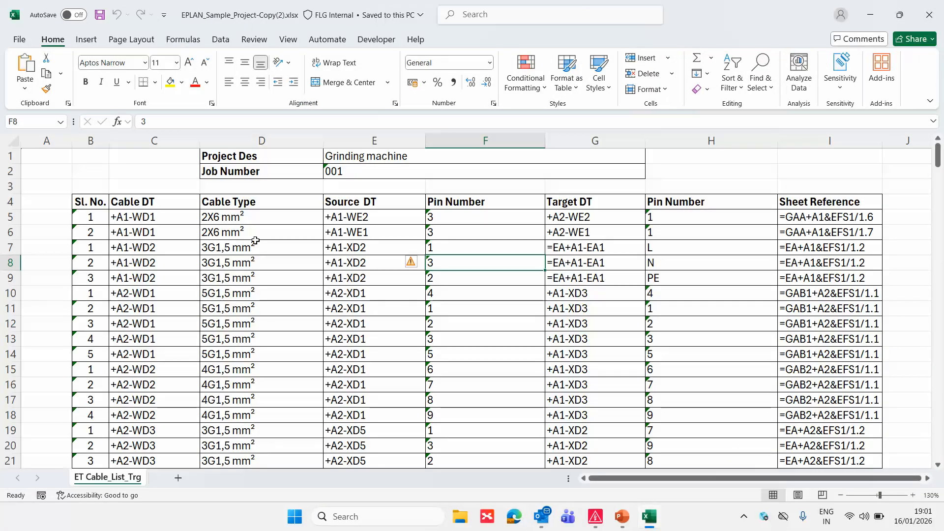
- Look through the whole exported cable list to check the Cable DT and Cable Type columns, and close the workbook
scroll(257, 244, "down", 4)
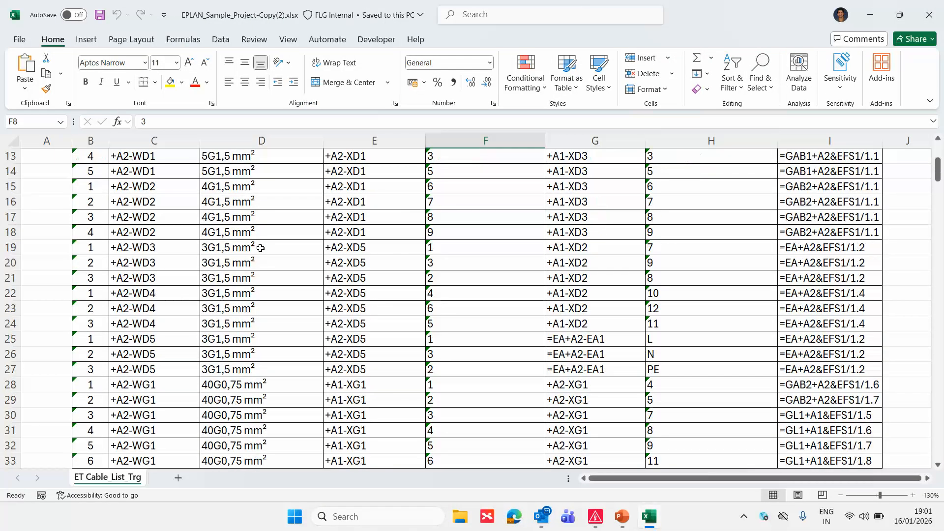
scroll(259, 247, "up", 4)
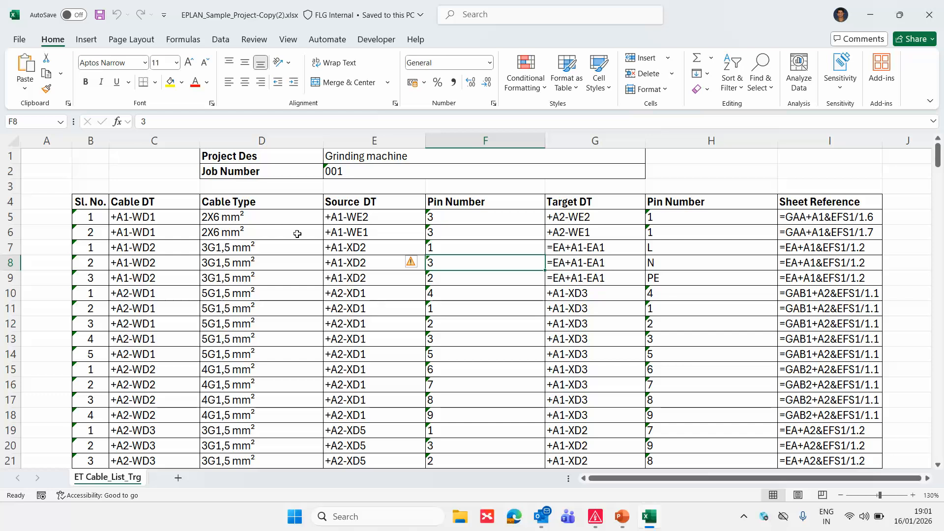
scroll(256, 222, "down", 2)
scroll(256, 221, "up", 2)
left_click_drag(258, 217, 261, 248)
left_click_drag(265, 296, 292, 414)
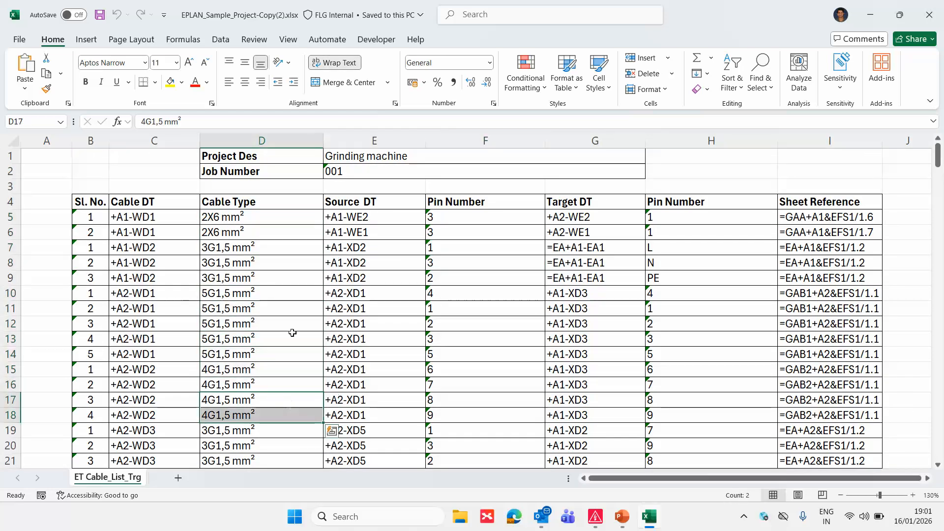
scroll(295, 301, "down", 4)
scroll(295, 300, "down", 9)
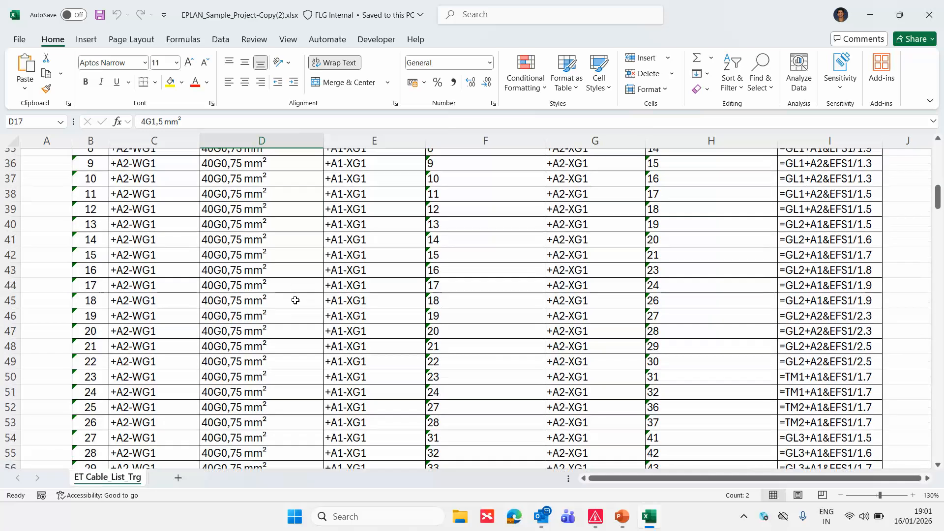
scroll(295, 300, "up", 6)
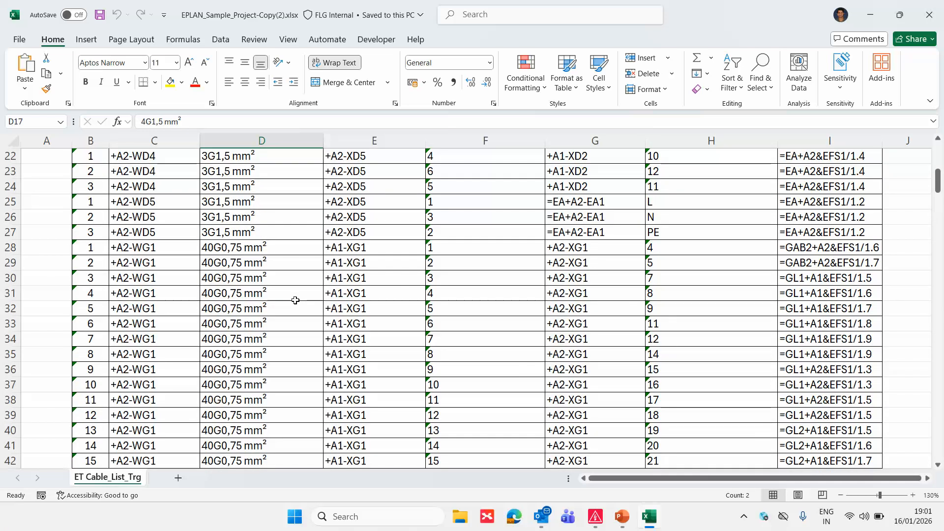
scroll(295, 301, "down", 1)
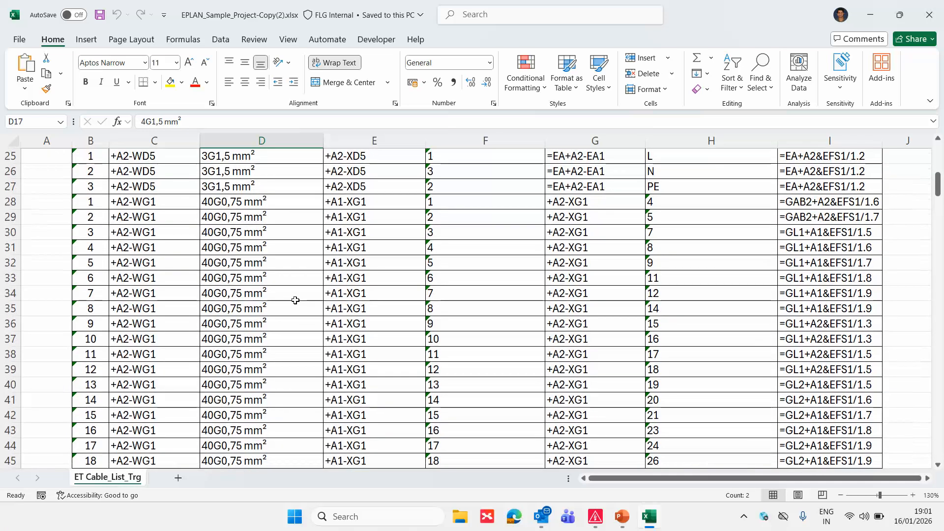
scroll(296, 301, "down", 6)
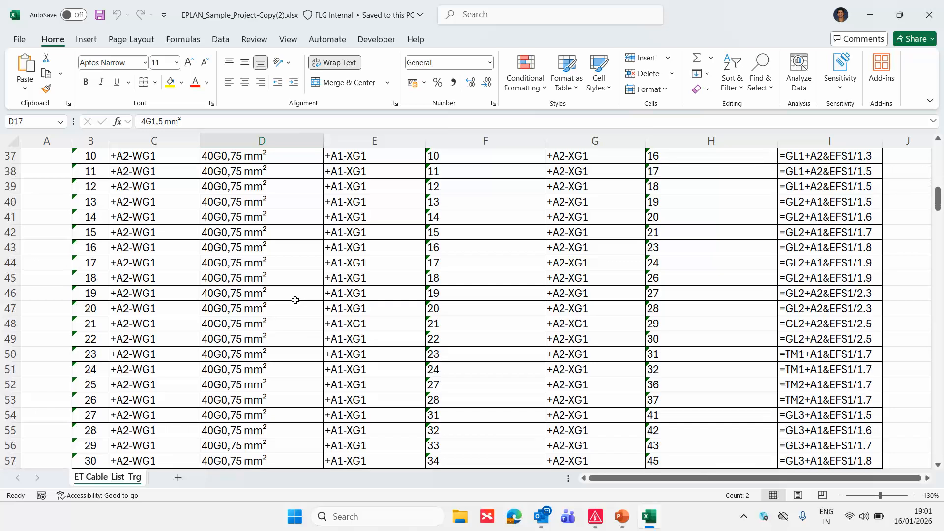
scroll(295, 301, "down", 2)
scroll(295, 301, "down", 5)
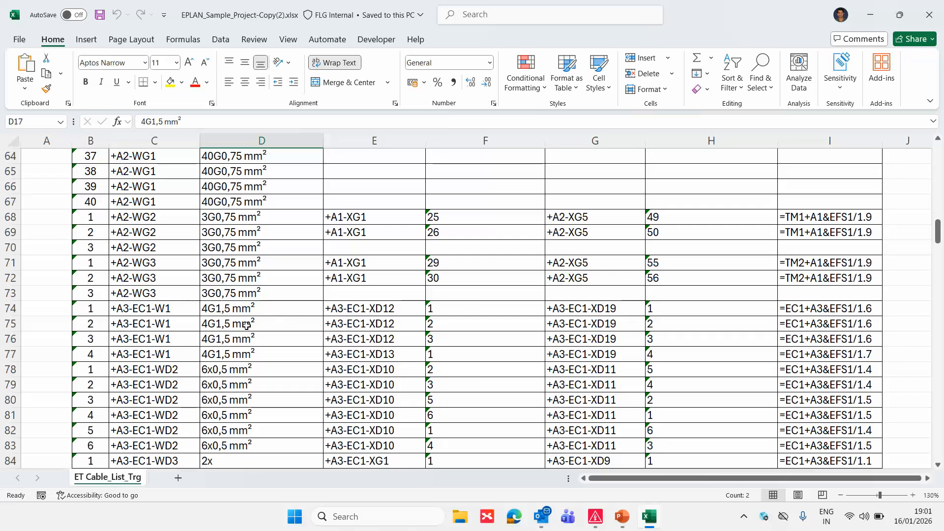
scroll(260, 332, "down", 11)
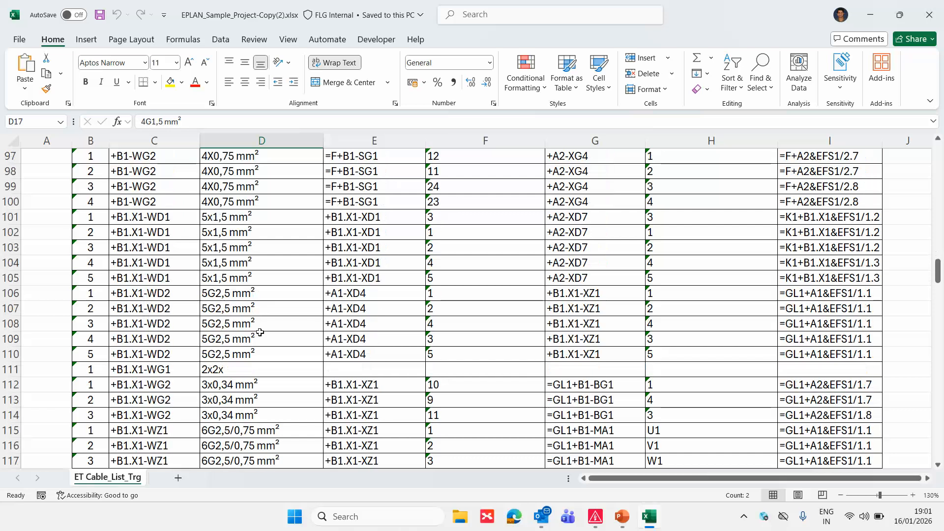
scroll(260, 332, "down", 8)
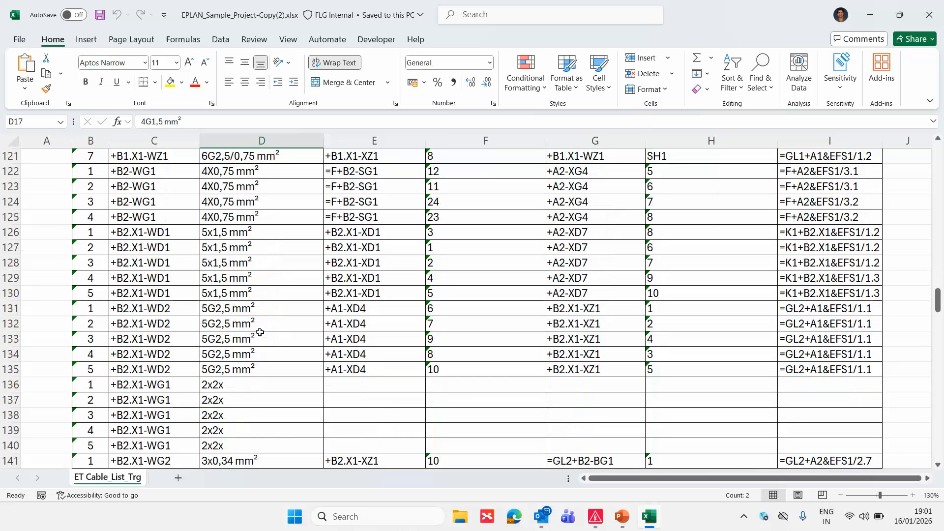
scroll(259, 332, "down", 2)
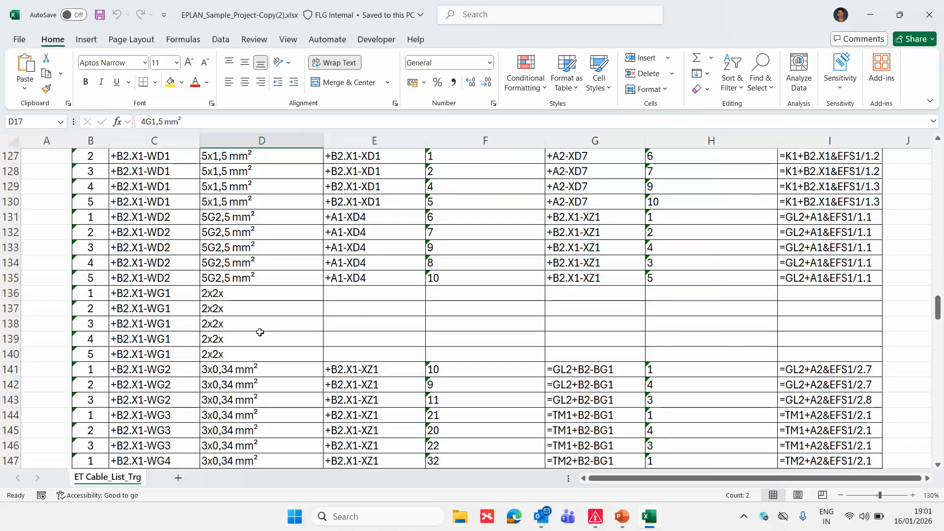
scroll(260, 333, "down", 3)
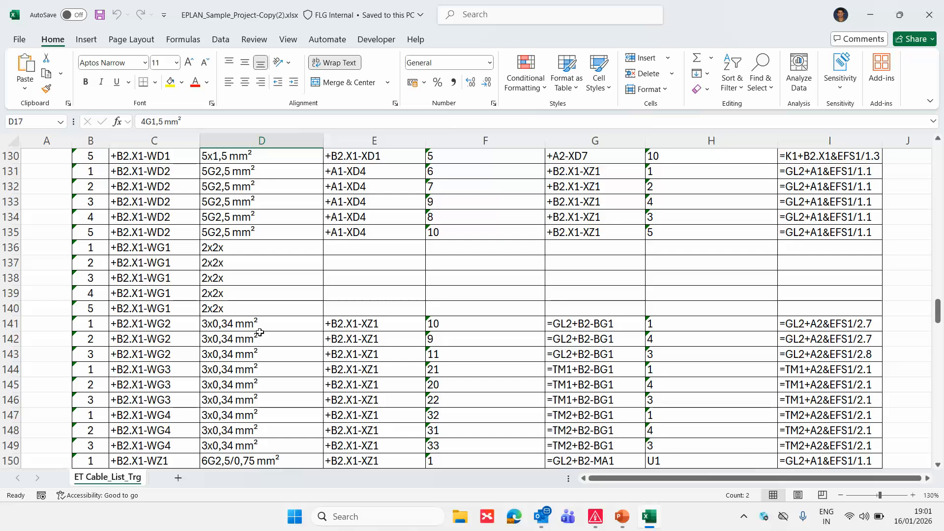
scroll(259, 333, "down", 18)
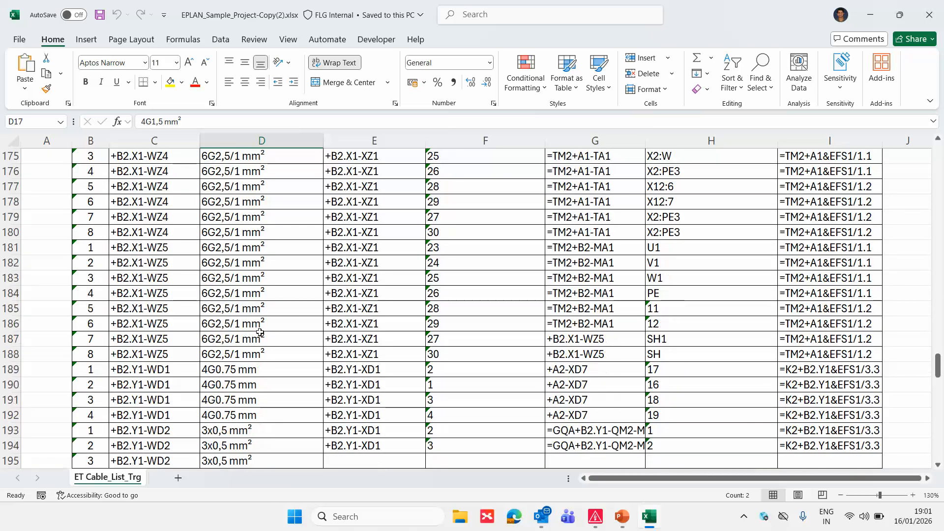
scroll(260, 332, "down", 18)
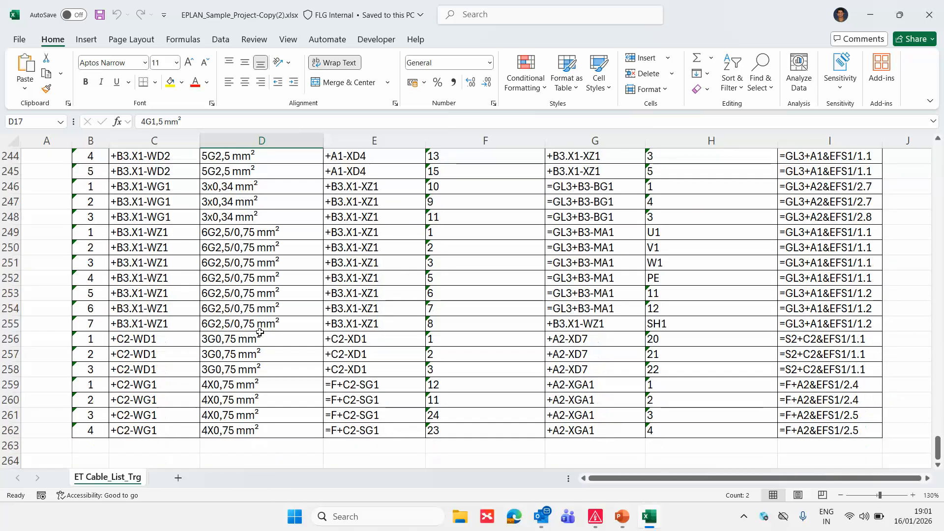
scroll(260, 333, "up", 7)
scroll(260, 332, "up", 20)
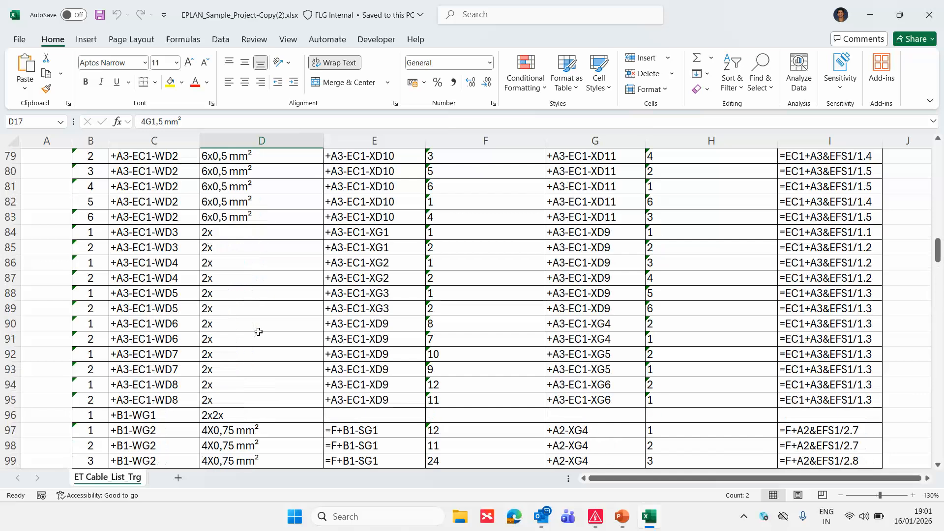
scroll(257, 332, "up", 10)
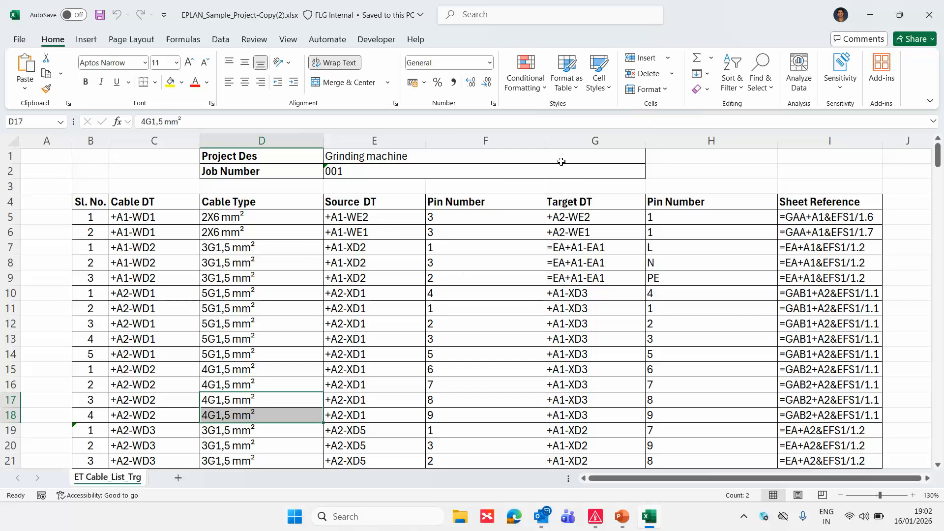
left_click(928, 18)
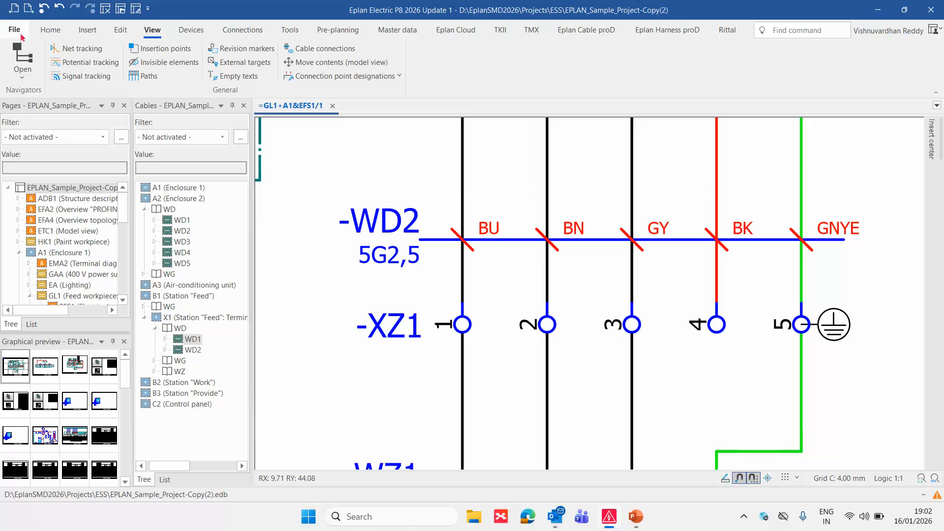
- Check the block property formats of the BU connection definition point on cable -WD2 and the connection formats in the project properties
double_click(489, 228)
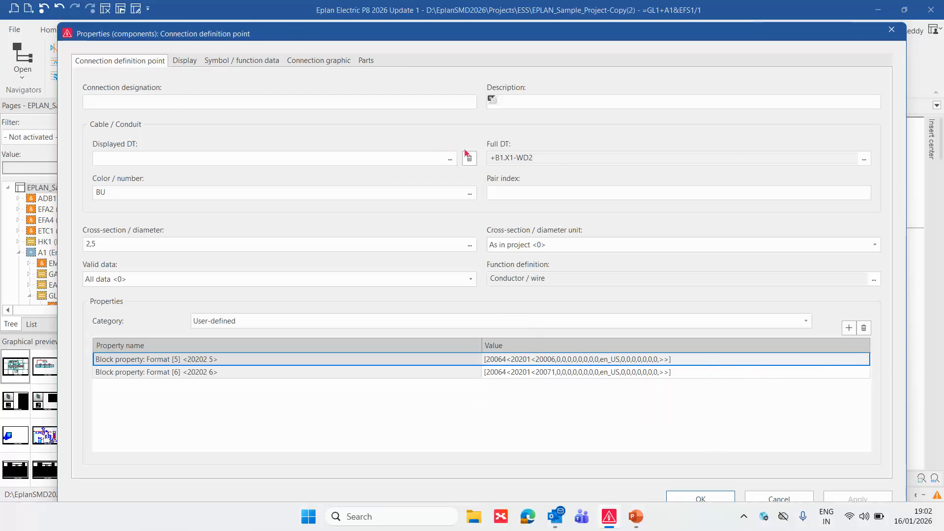
key("Escape")
left_click(69, 188)
right_click(72, 188)
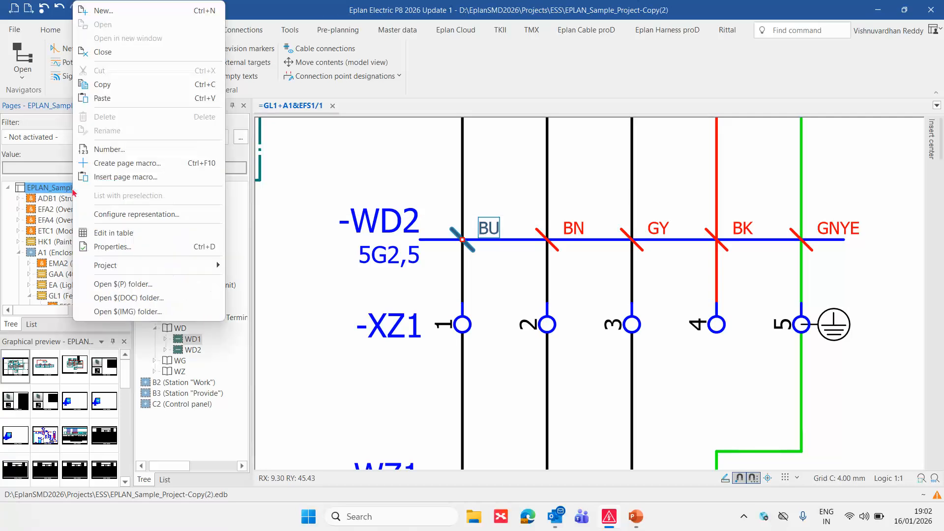
left_click(115, 248)
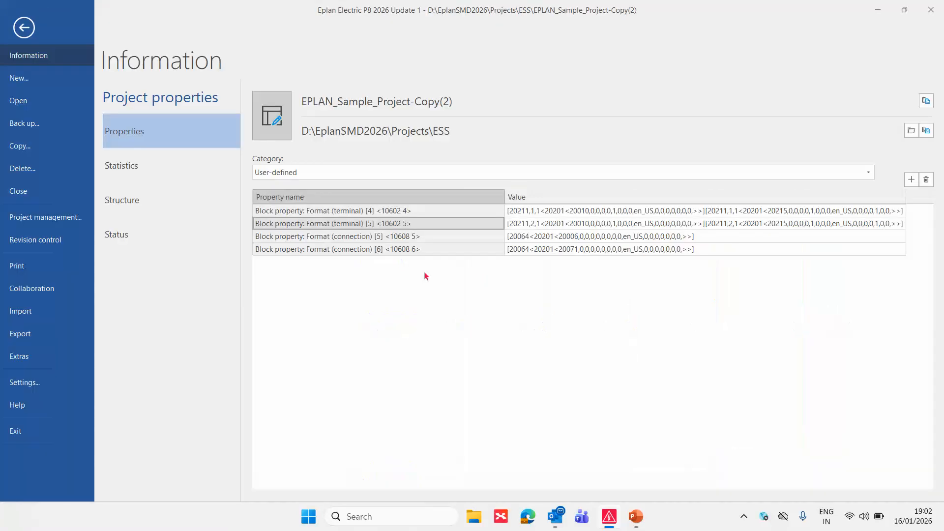
key("Down")
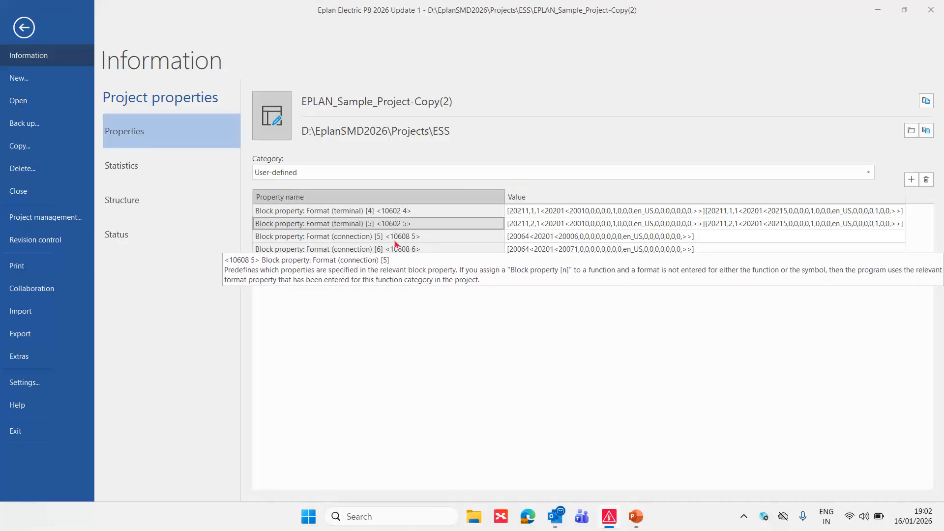
left_click(417, 252)
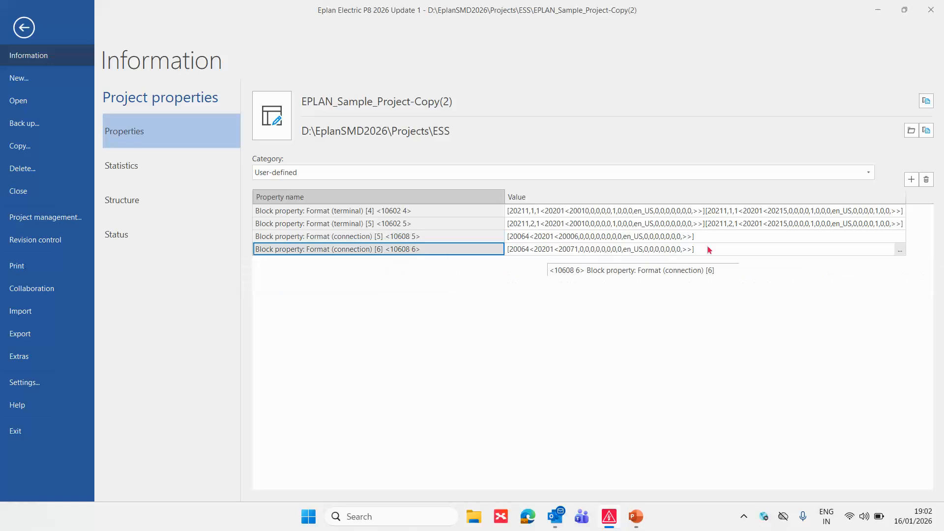
- View the available indexes of Block property: Format (connection) <10608> in the property selection without adding any
left_click(912, 179)
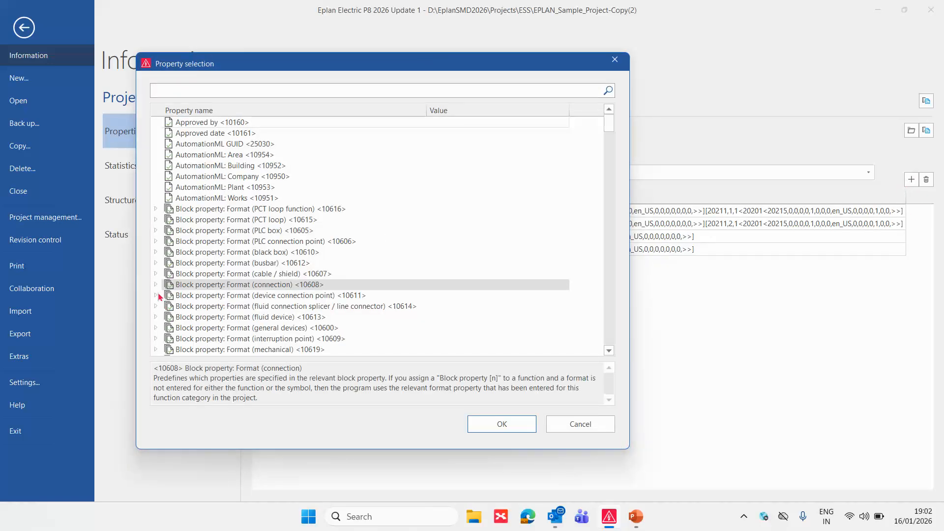
left_click(156, 285)
scroll(278, 301, "down", 1)
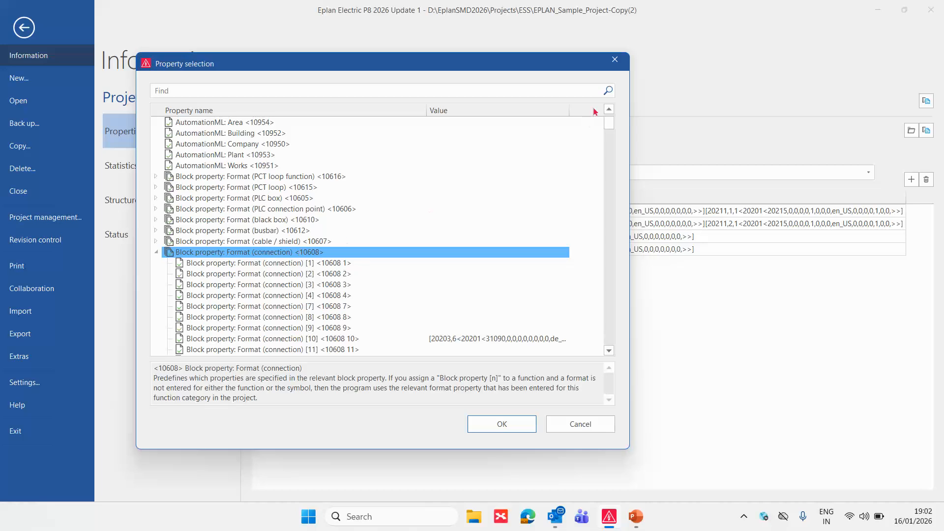
left_click(615, 60)
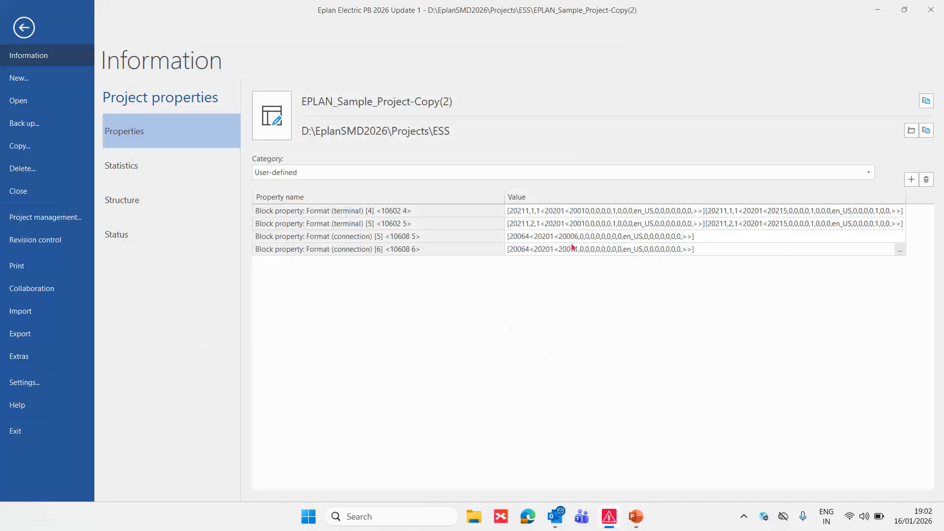
- Leave the project properties and open the scheme settings of the ET Cable_List_Trg manufacturing data labeling export
left_click(24, 28)
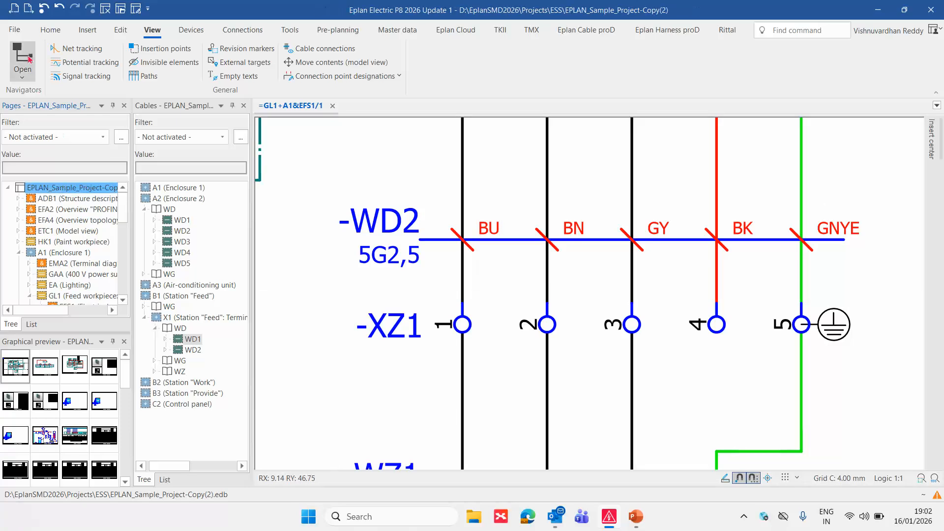
left_click(14, 29)
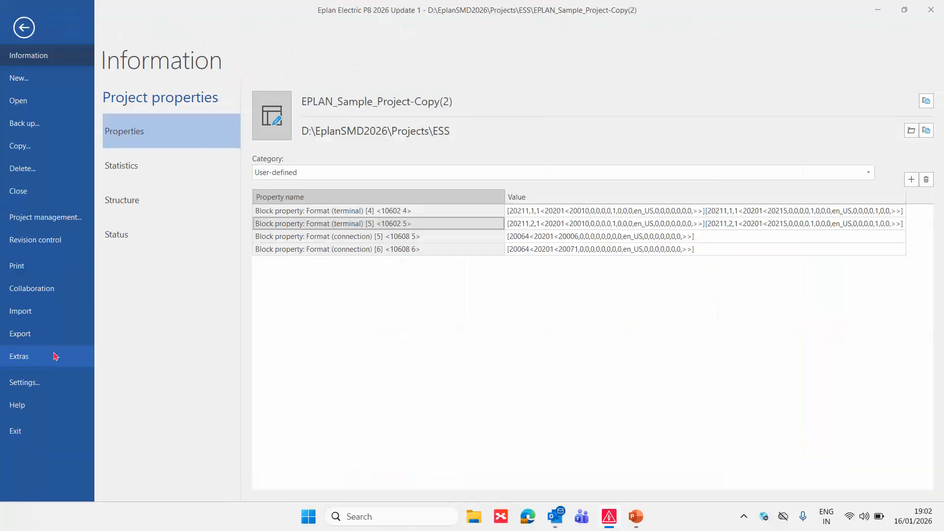
left_click(29, 333)
left_click(162, 272)
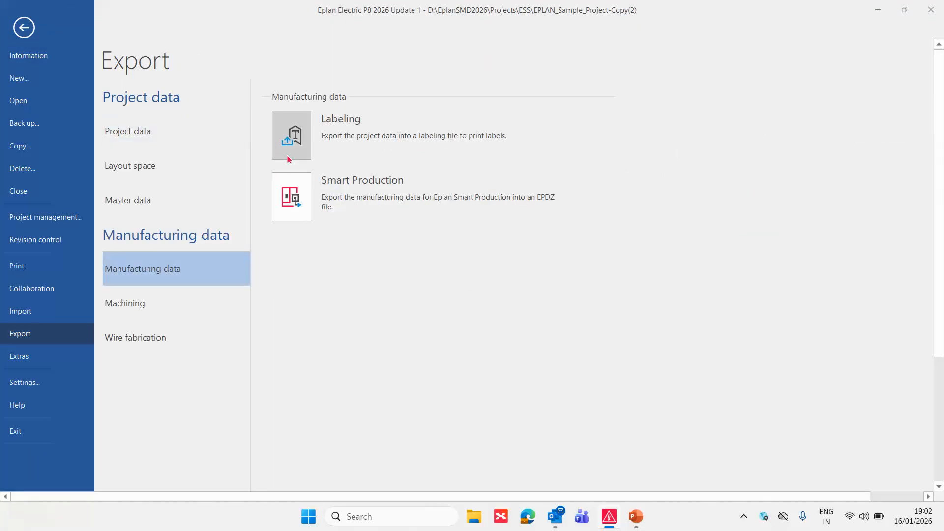
left_click(400, 151)
left_click(497, 171)
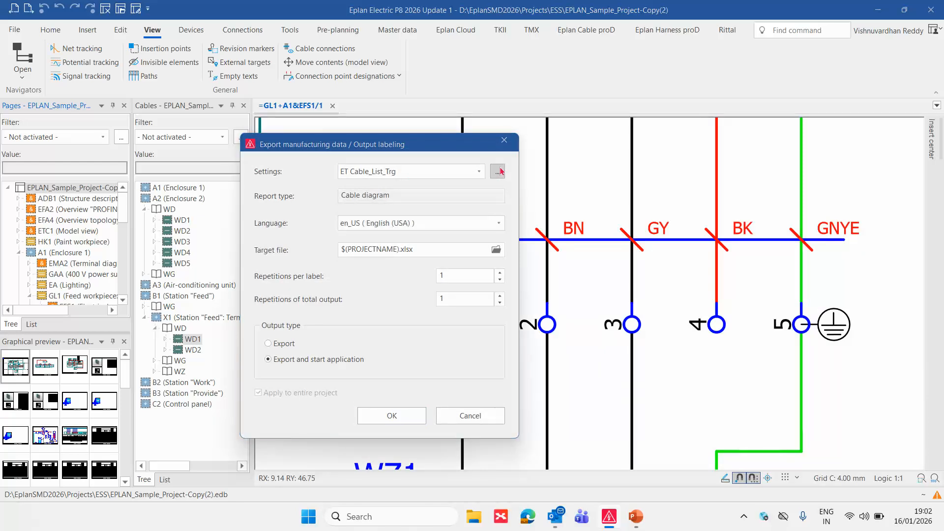
- Review the header, label and footer format elements and the part and filter settings of the ET Cable_List_Trg scheme
left_click(279, 164)
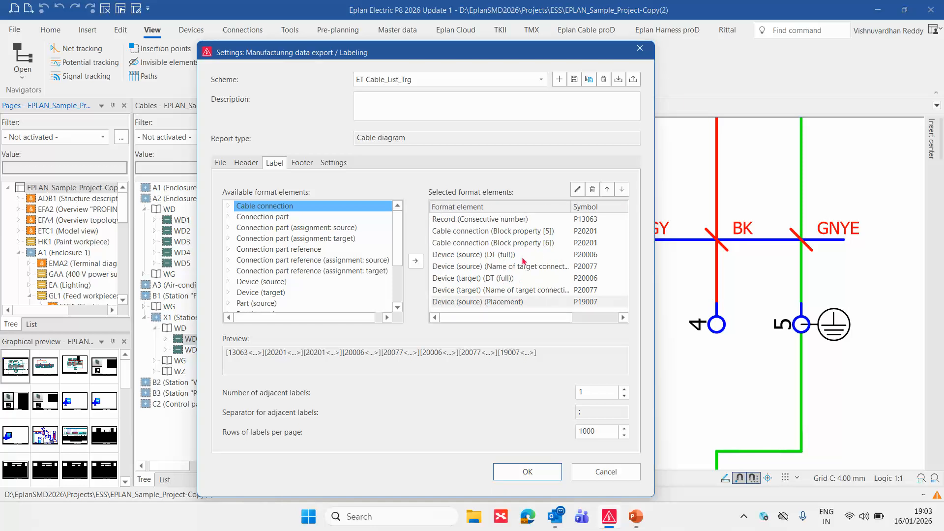
left_click(302, 163)
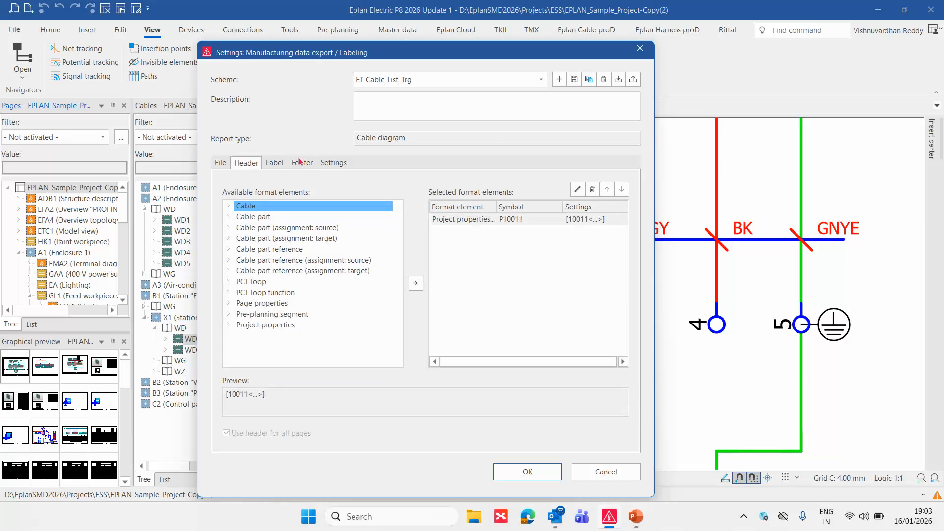
left_click(302, 163)
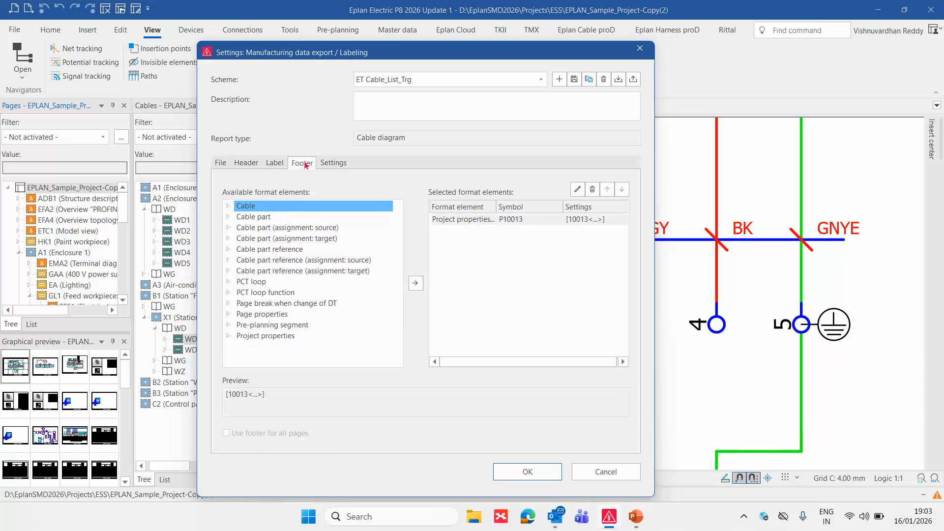
left_click(334, 164)
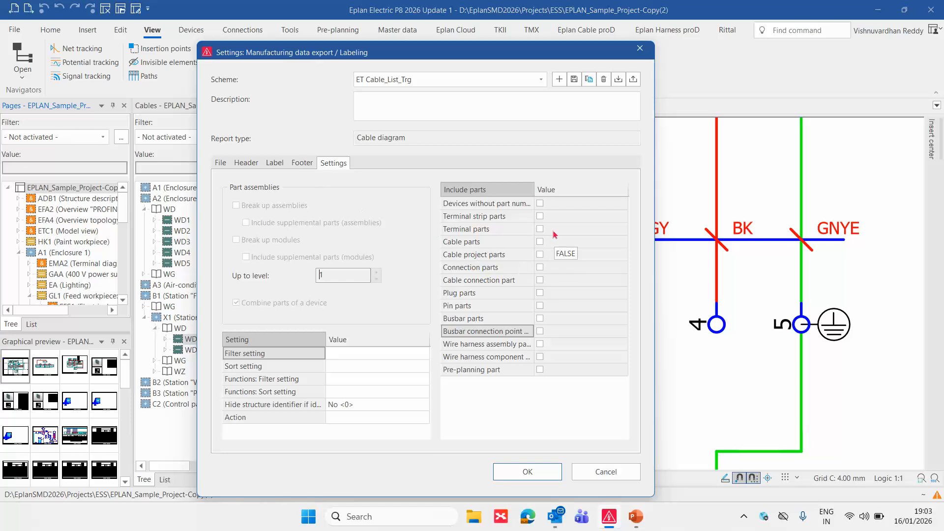
left_click(297, 163)
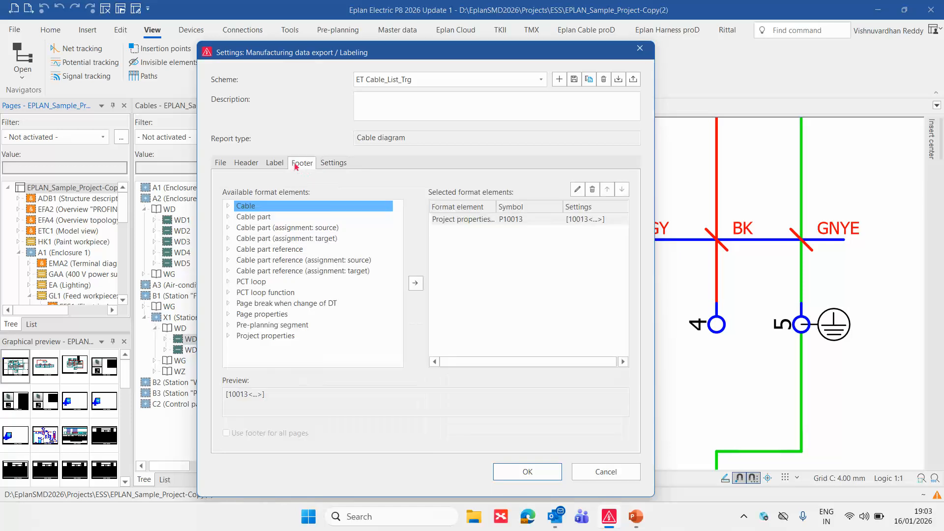
left_click(274, 164)
left_click(247, 163)
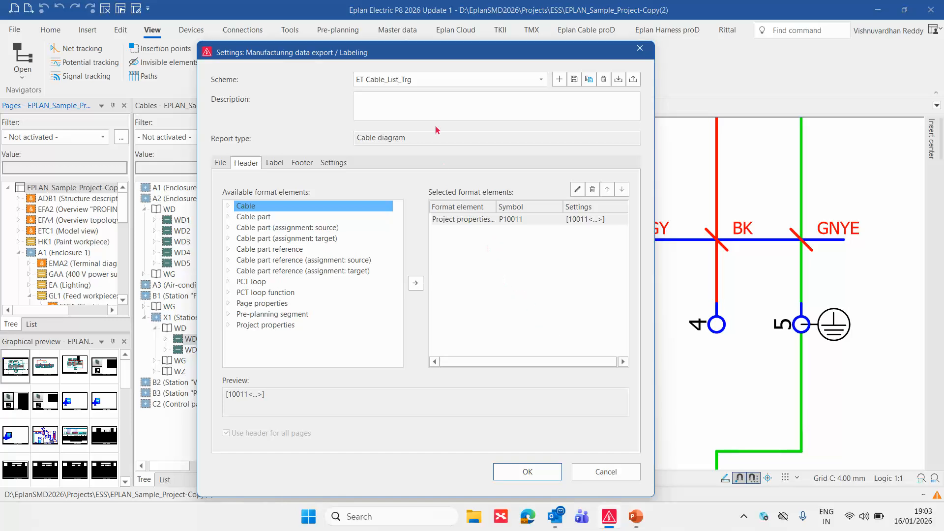
- Switch to the Cable diagram scheme and examine its header and footer format elements in full
left_click(448, 81)
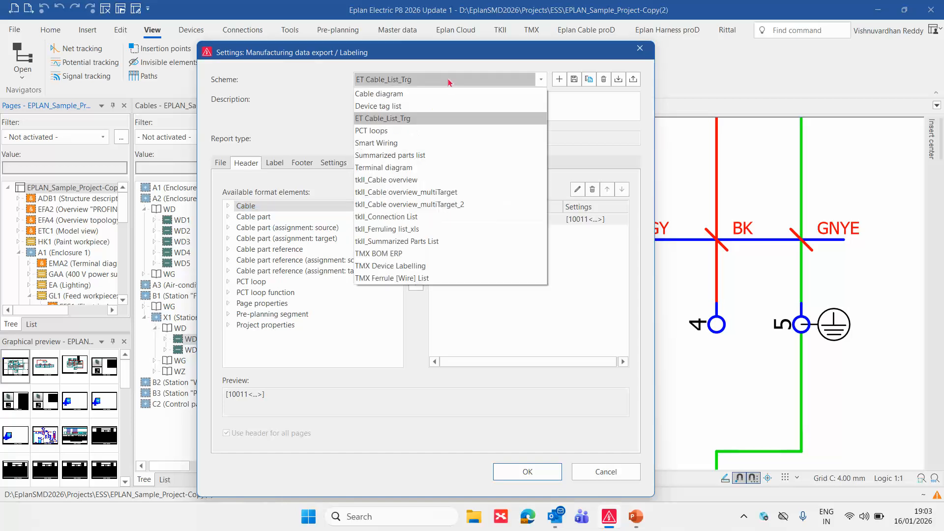
left_click(426, 94)
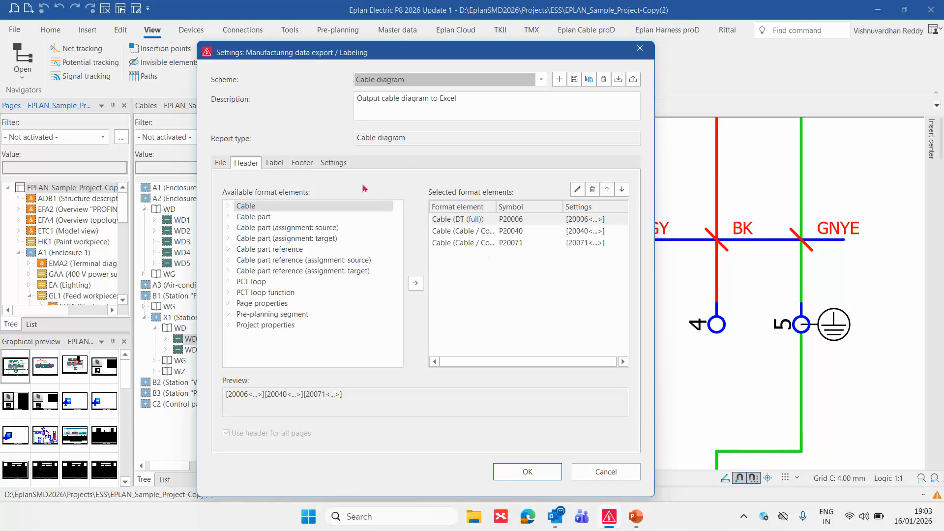
left_click(302, 163)
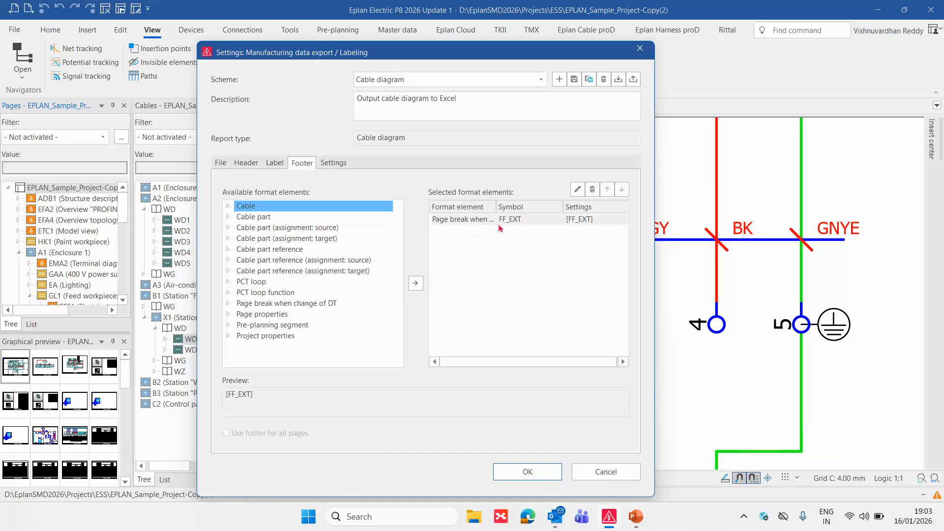
left_click_drag(496, 207, 543, 207)
left_click(465, 219)
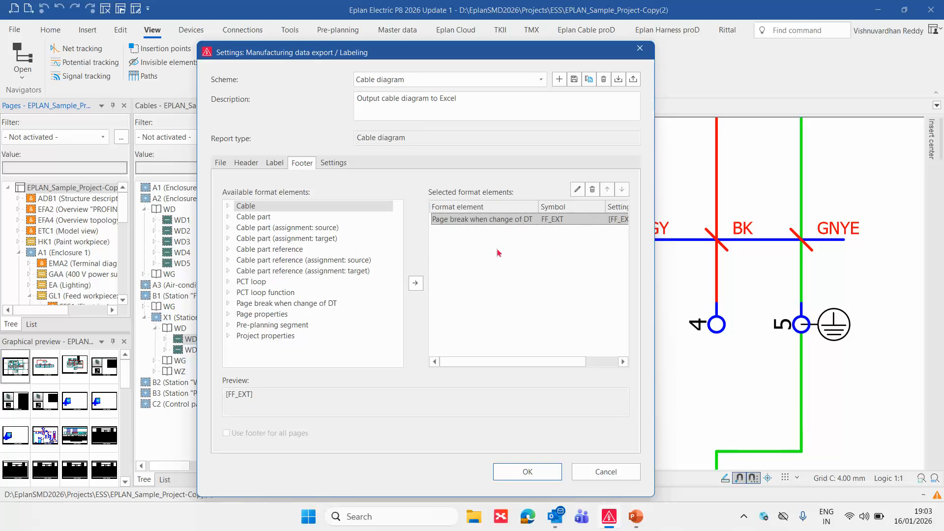
- Switch back to the ET Cable_List_Trg scheme, check its label format elements and cancel the labeling export
left_click(427, 81)
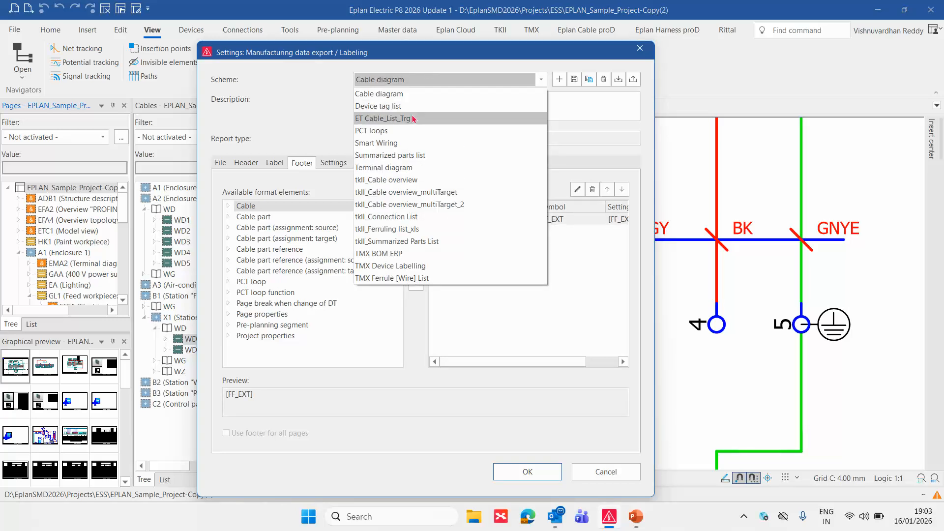
left_click(413, 118)
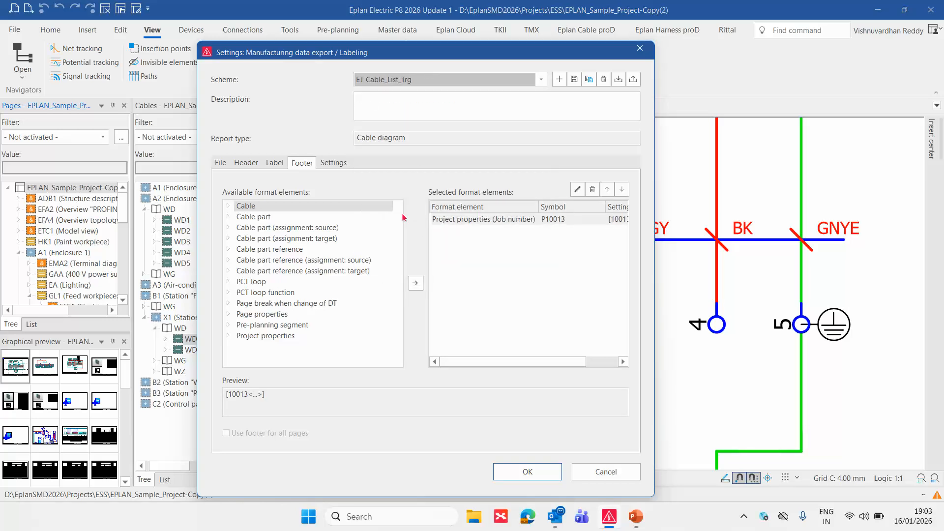
left_click(274, 163)
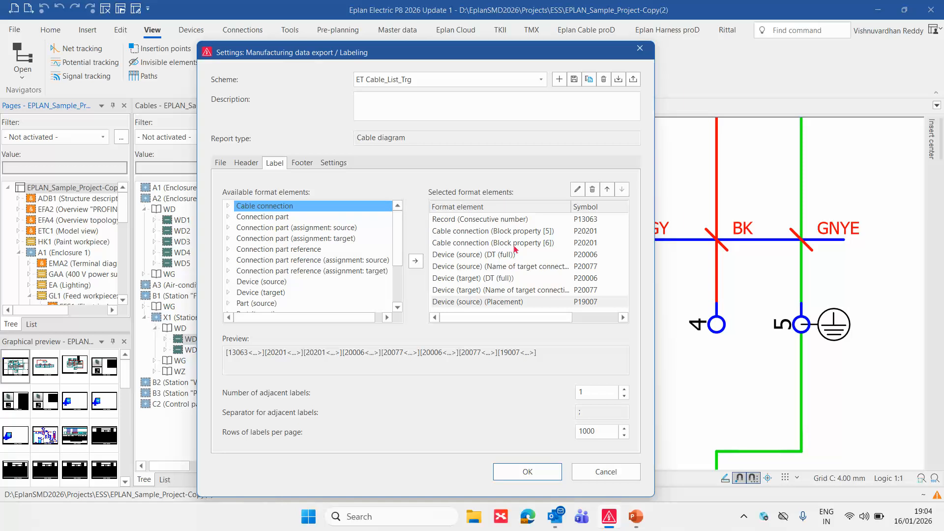
left_click(615, 475)
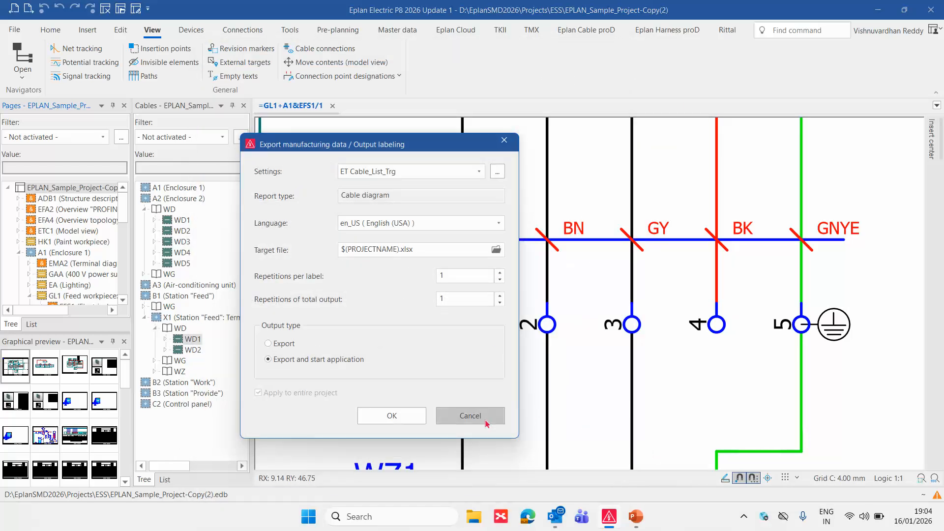
left_click(470, 417)
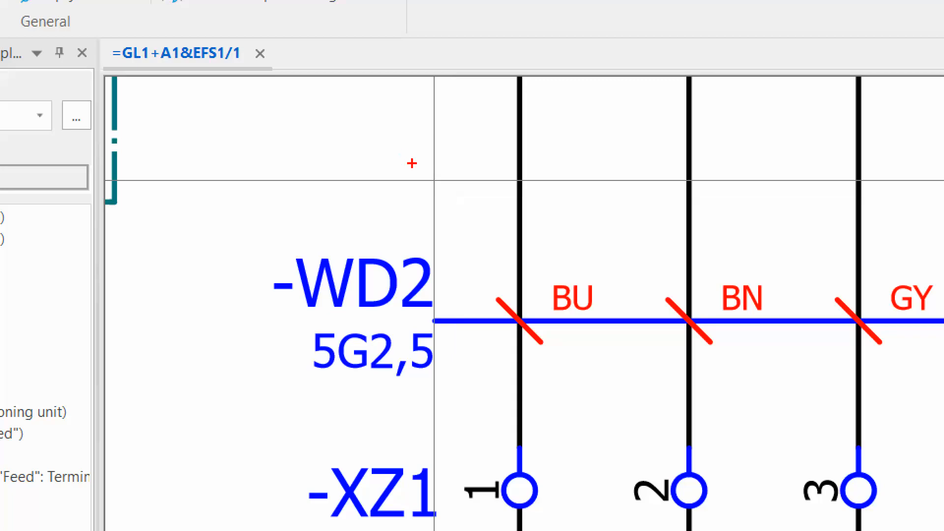
type("Format")
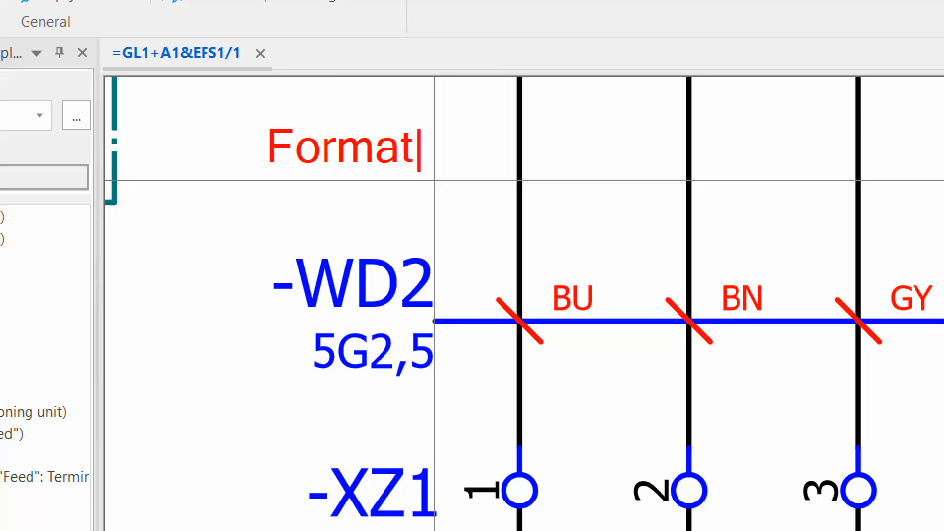
key("Return")
type("Block ")
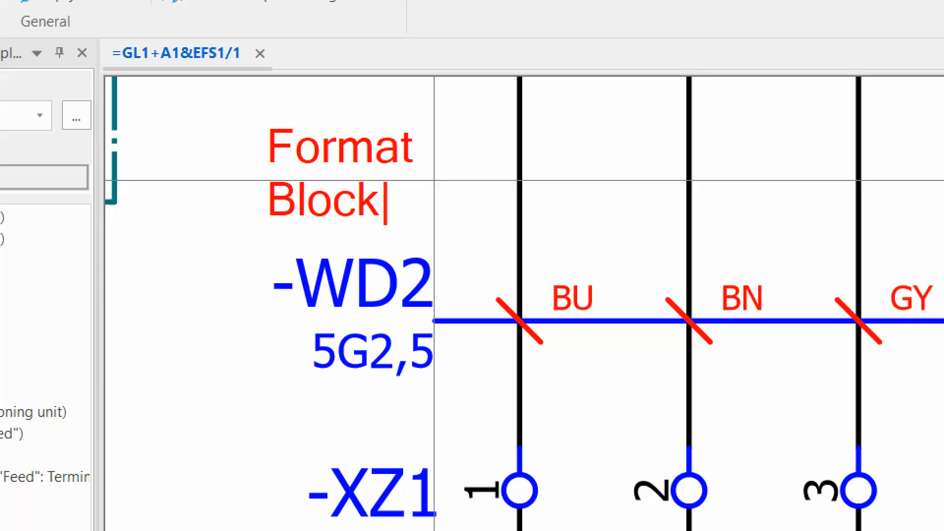
type("Proper")
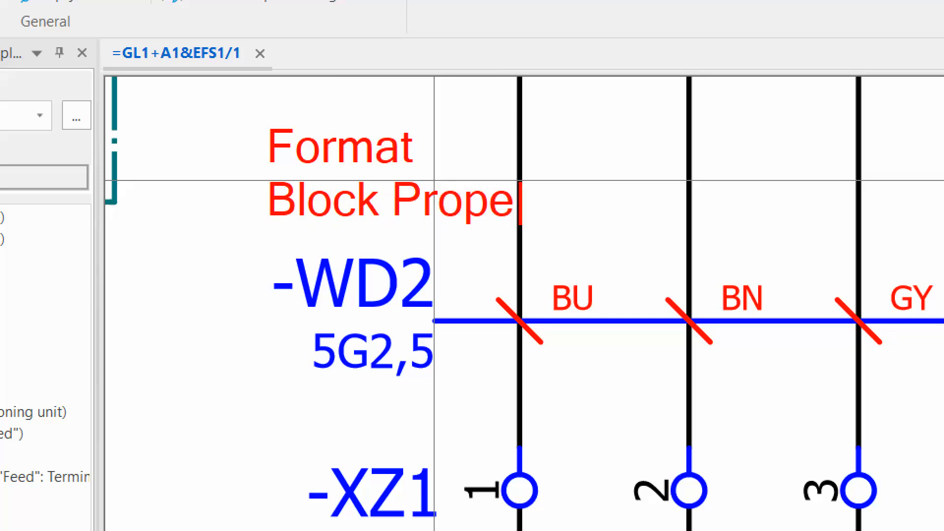
type("ty")
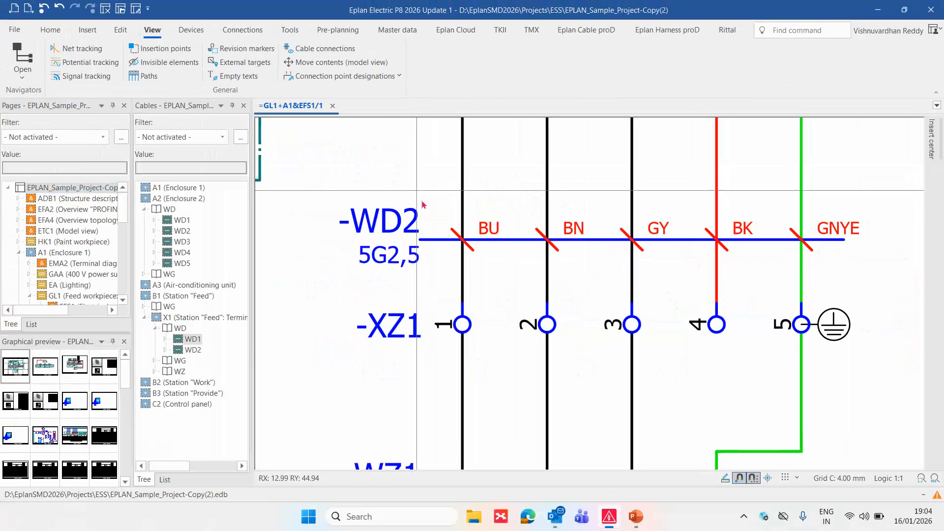
- Clear the values of Block property: Format [5] and [6] on the BU connection definition point of cable -WD2
double_click(485, 224)
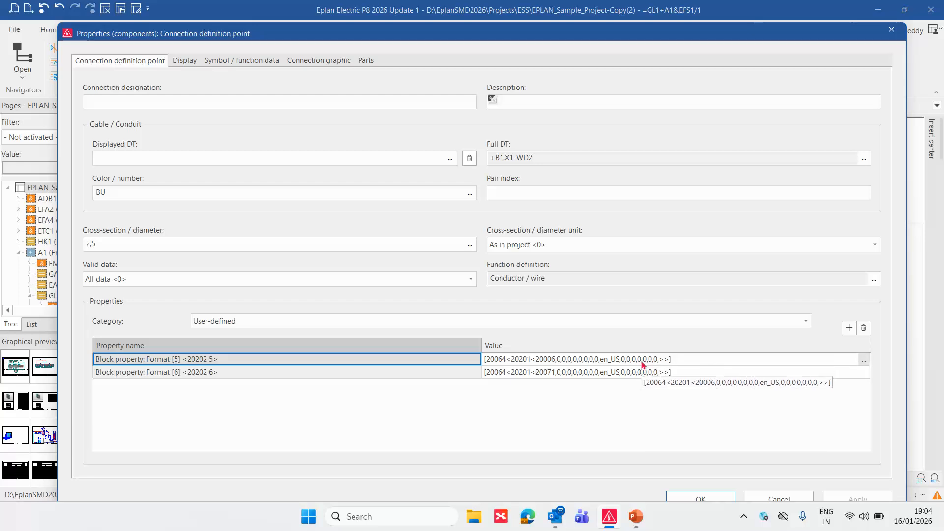
left_click_drag(643, 365, 642, 375)
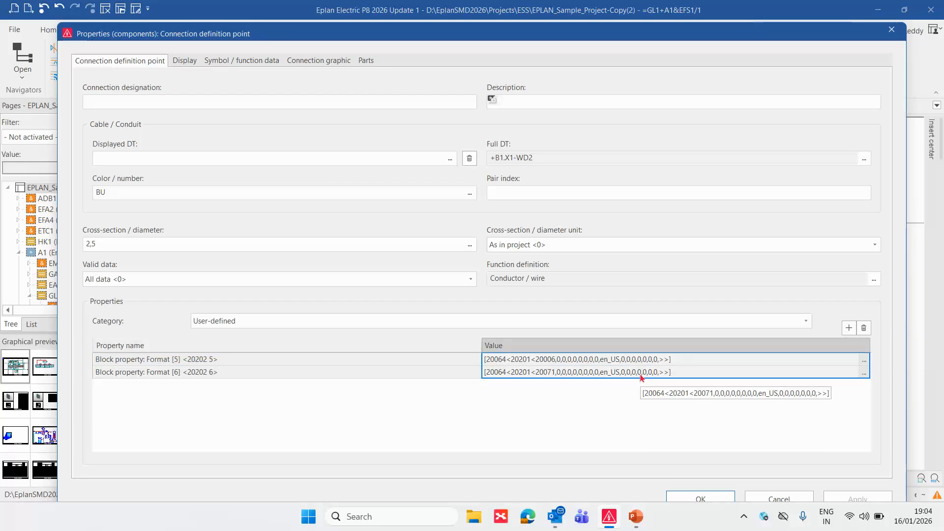
key("Delete")
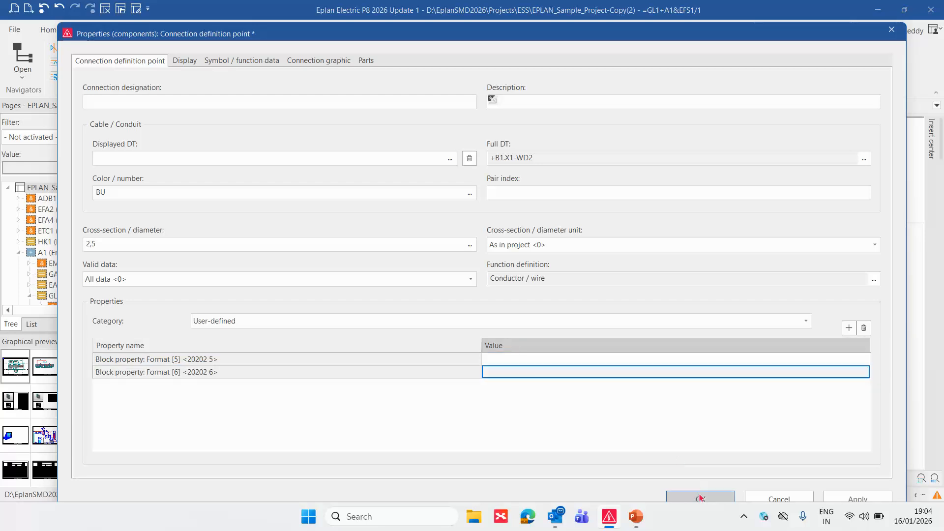
left_click(701, 498)
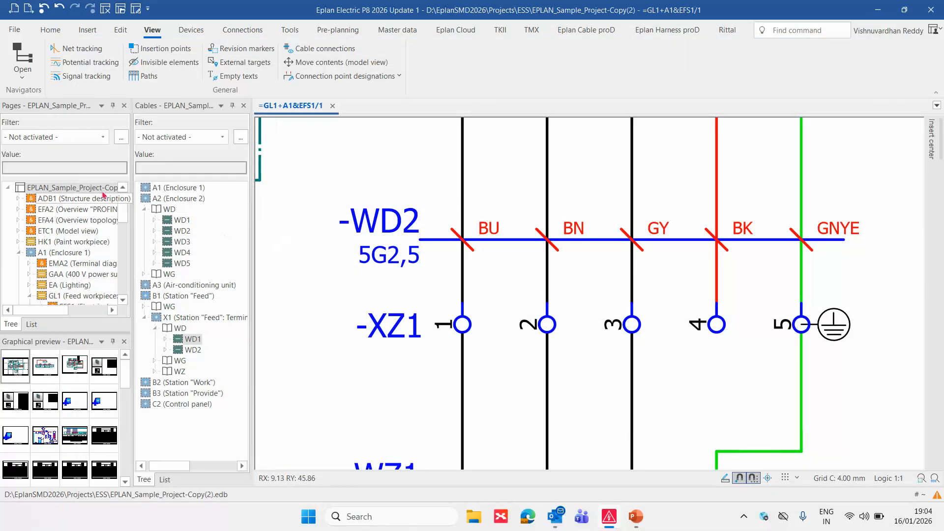
- Check the Block property: Format (connection) [5] and [6] values in the project's user-defined properties
left_click(98, 187)
right_click(98, 188)
left_click(123, 247)
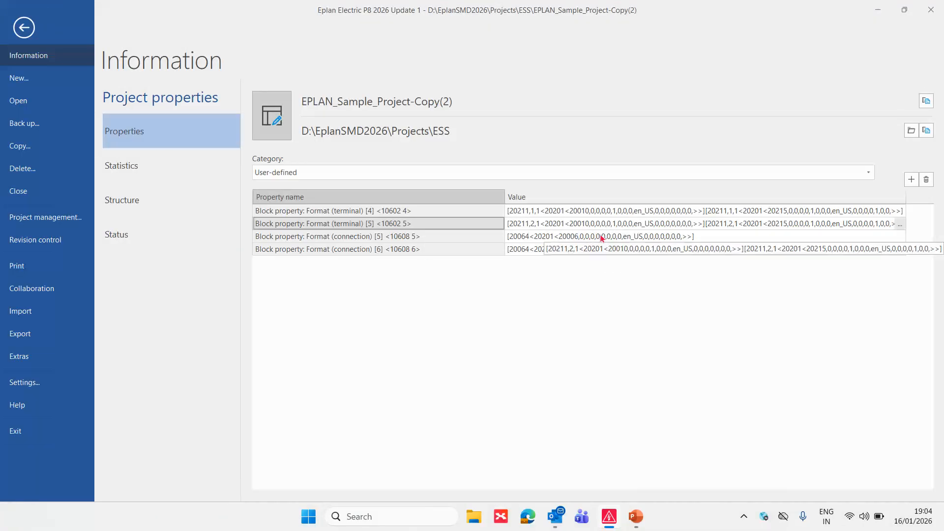
left_click(619, 308)
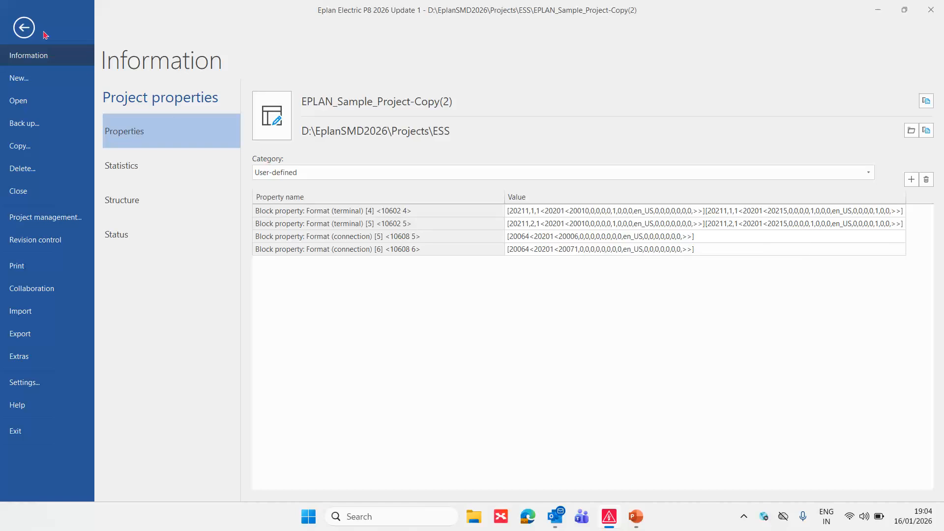
left_click(25, 28)
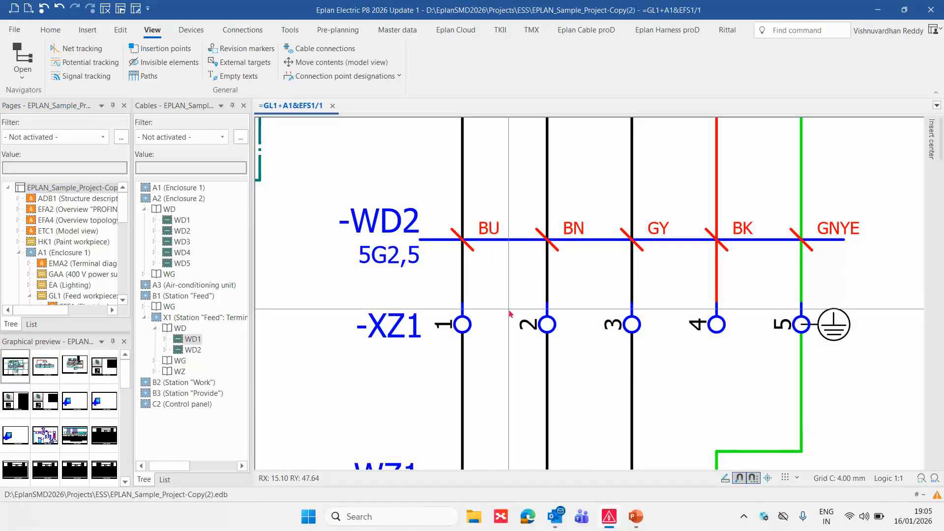
- Export the ET Cable_List_Trg labeling again to $(PROJECTNAME).xlsx, overwriting the existing file and starting the application
left_click(13, 28)
left_click(49, 335)
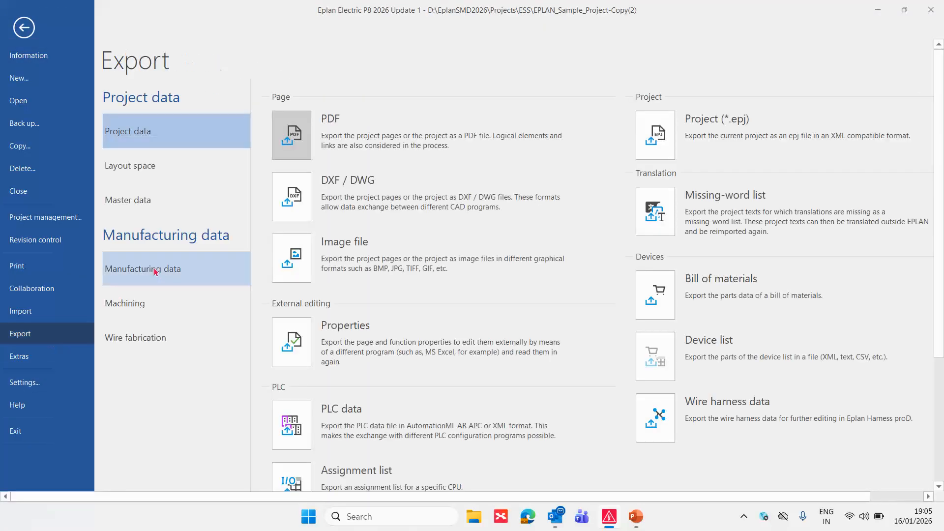
left_click(155, 272)
left_click(292, 135)
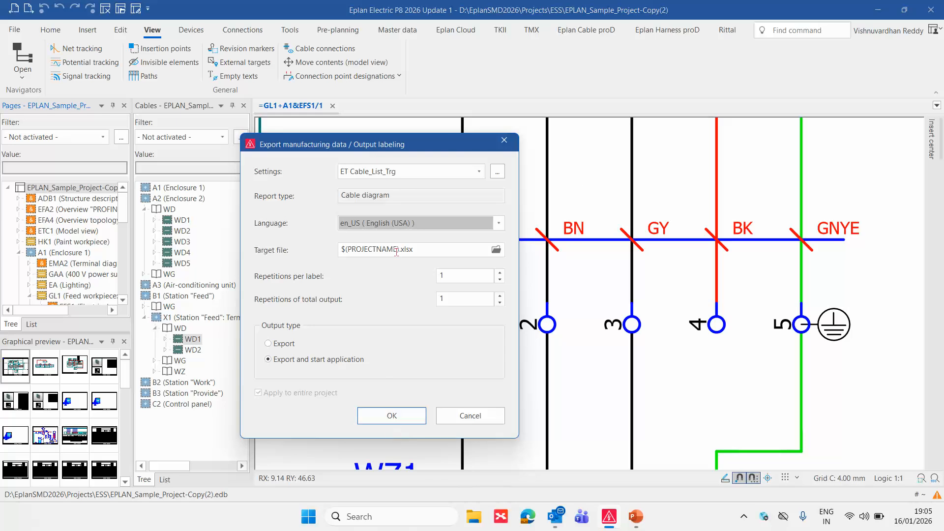
left_click(399, 413)
left_click(449, 295)
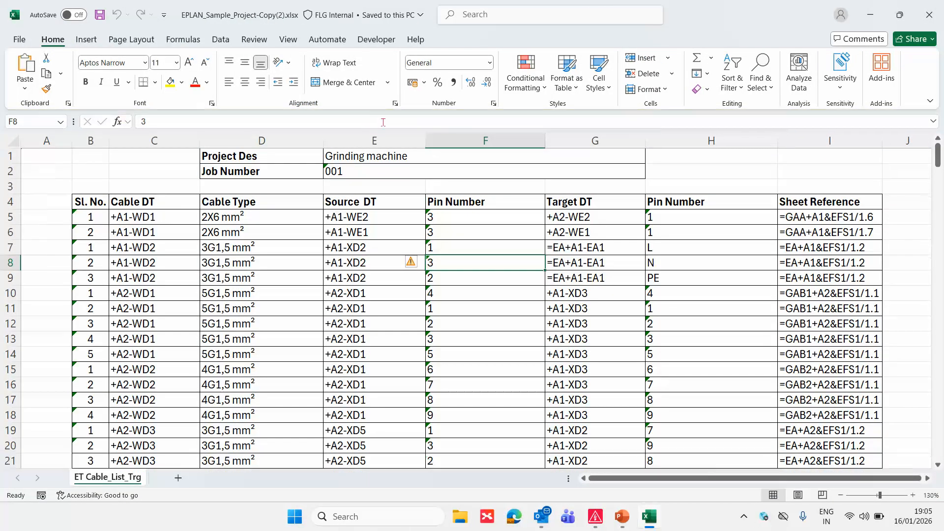
- Check the Cable DT and Cable Type columns of the exported cable list, and start switching to another window
left_click(170, 220)
left_click(248, 220)
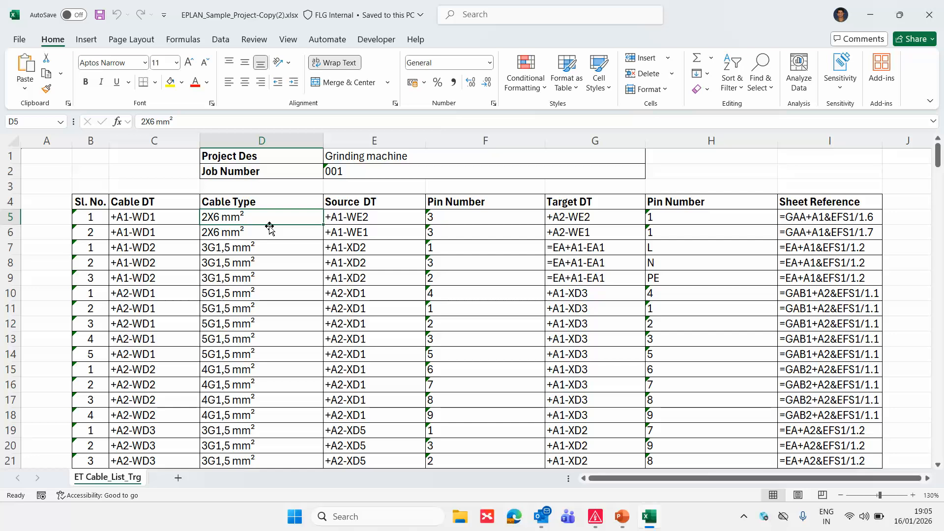
key("alt+Tab")
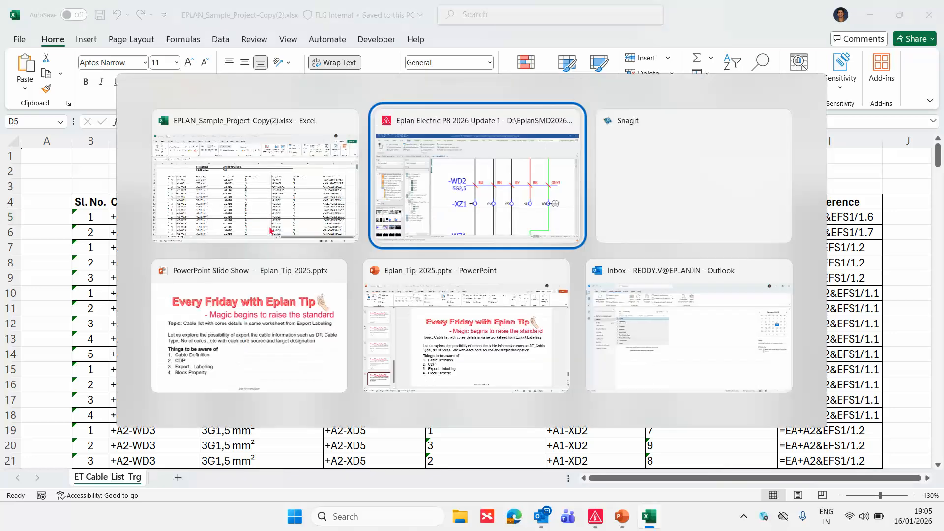
key("alt+Tab")
key("alt+Tab")
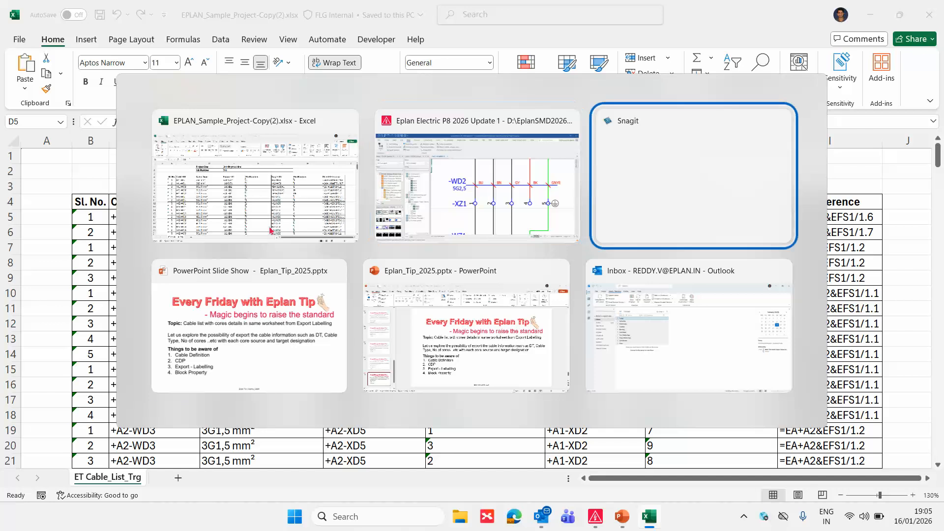